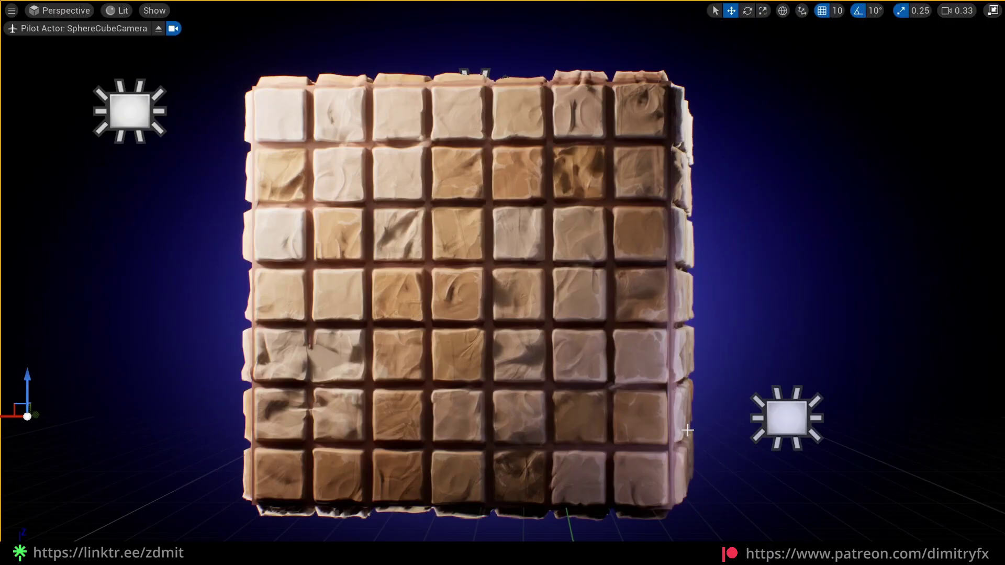
Step: Hide the light icons in the viewport and stop piloting the SphereCubeCamera actor
{"action": "key", "text": "g"}
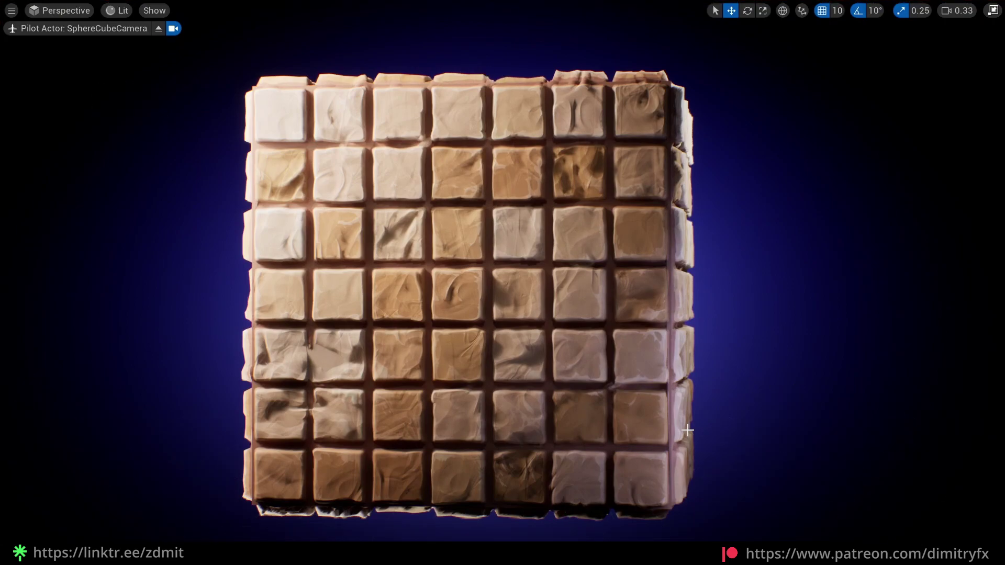
{"action": "left_click", "coordinate": [158, 29]}
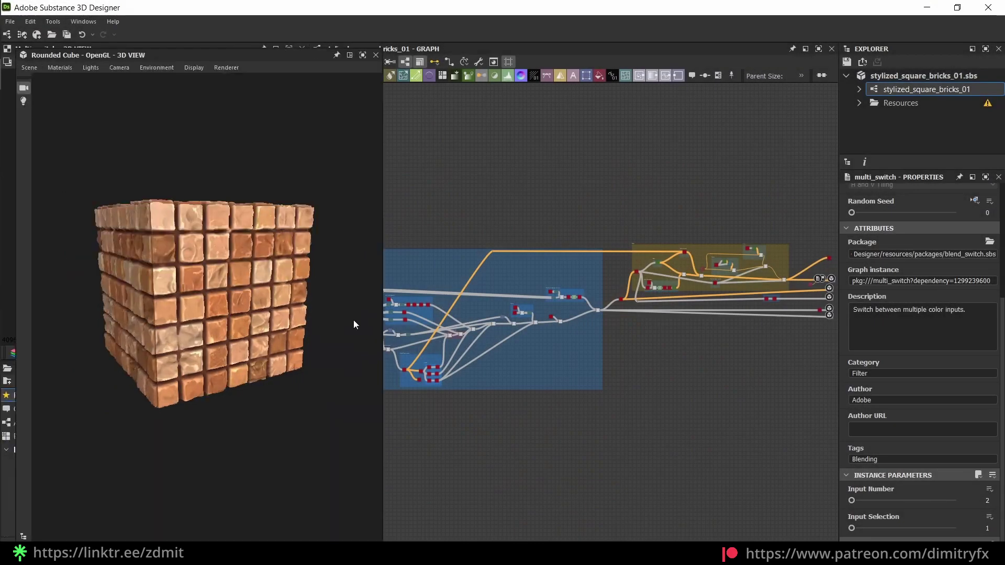
Step: In Substance 3D Designer, disable the detail blend nodes of the brick height chain, back to the deform edges Blend
{"action": "left_click_drag", "start_coordinate": [242, 266], "coordinate": [245, 245]}
{"action": "scroll", "coordinate": [235, 274], "scroll_direction": "up", "scroll_amount": 4}
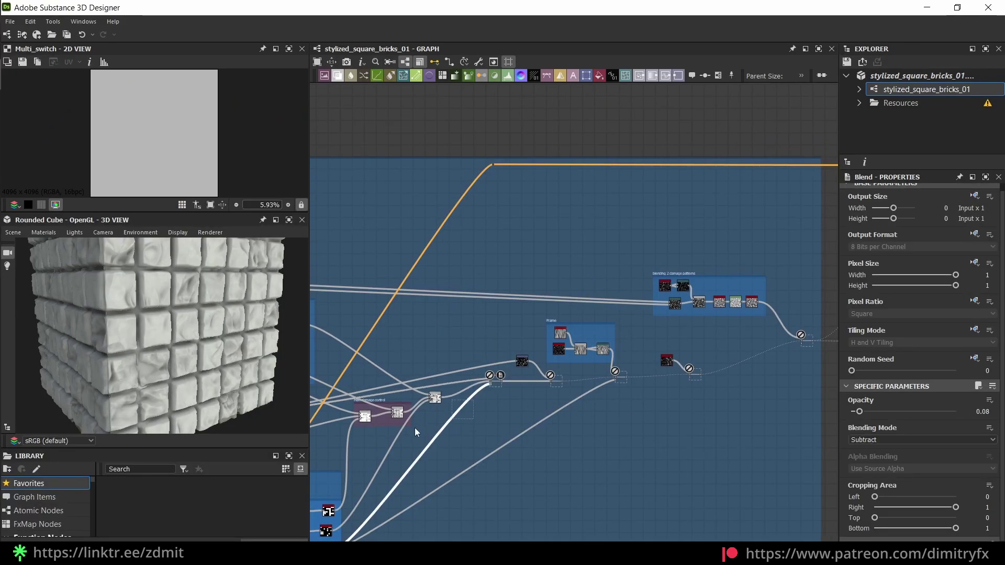
{"action": "middle_click_drag", "start_coordinate": [351, 414], "coordinate": [516, 436]}
{"action": "left_click_drag", "start_coordinate": [482, 406], "coordinate": [450, 445]}
{"action": "key", "text": "shift+d"}
{"action": "middle_click_drag", "start_coordinate": [442, 466], "coordinate": [597, 449]}
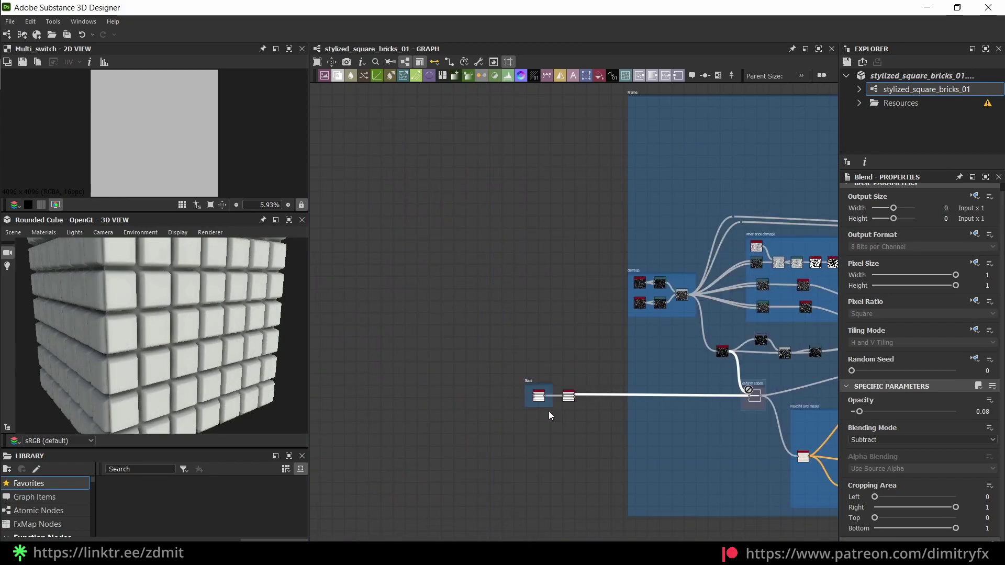
Step: Preview the Start frame's Tile Generator and try an X Amount of 15 and a Y Amount of 18 on it
{"action": "double_click", "coordinate": [539, 396]}
{"action": "scroll", "coordinate": [545, 399], "scroll_direction": "up", "scroll_amount": 8}
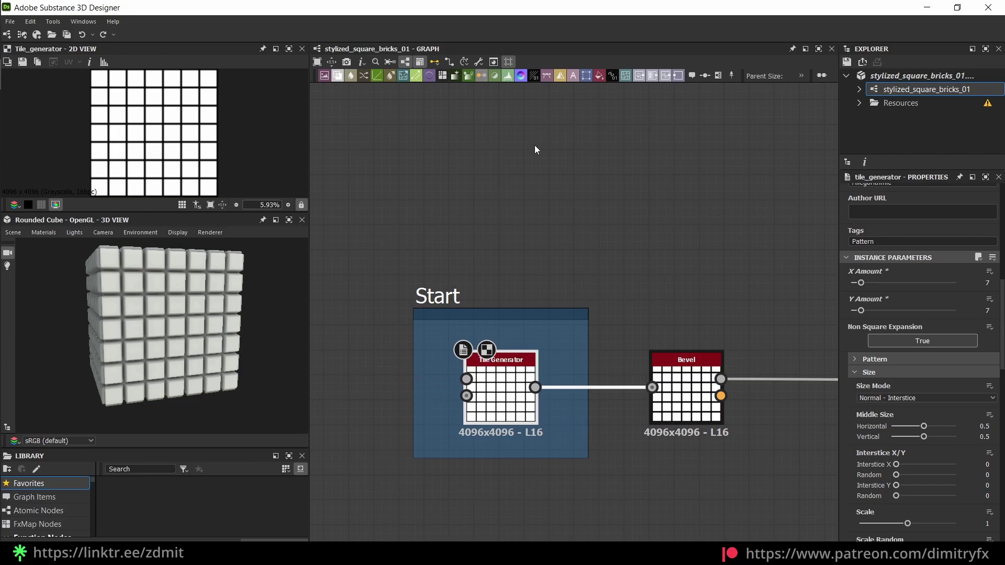
{"action": "left_click", "coordinate": [542, 410]}
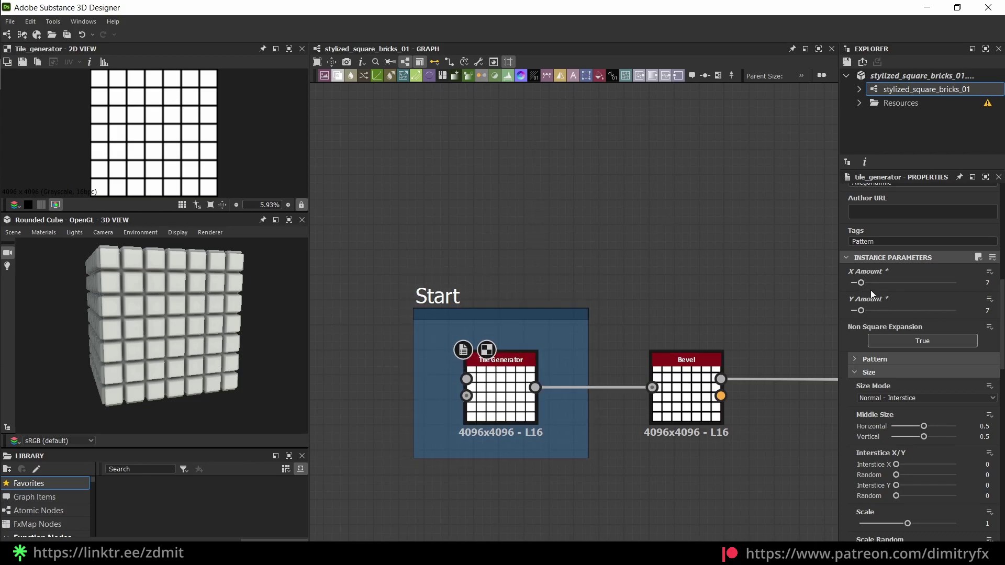
{"action": "left_click", "coordinate": [875, 282]}
{"action": "left_click", "coordinate": [879, 310]}
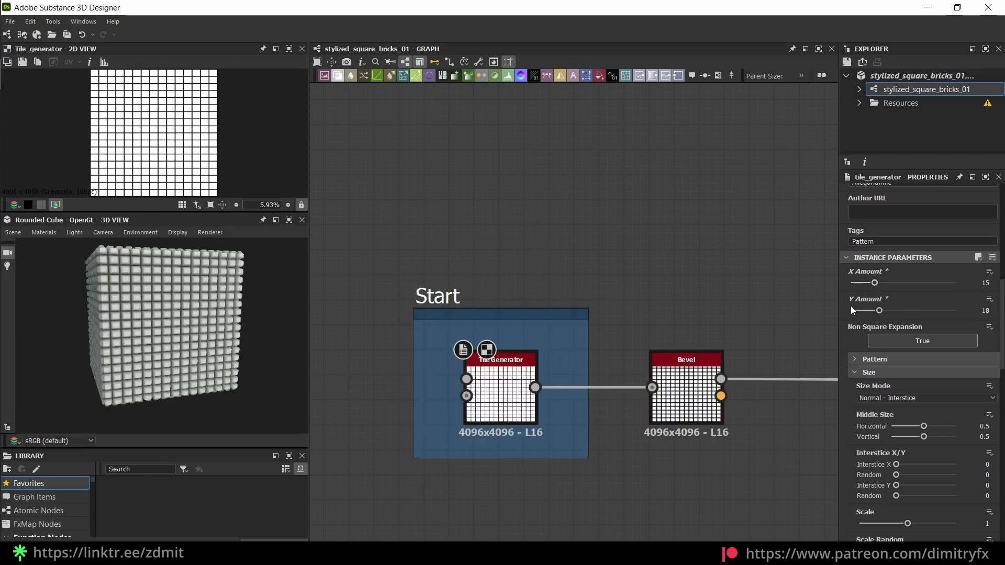
{"action": "key", "text": "ctrl+z"}
{"action": "key", "text": "ctrl+z"}
{"action": "key", "text": "ctrl+z"}
Step: Look through the Tile Generator's parameters, preview the Bevel node's height output and inspect the beveled bricks up close in 3D
{"action": "scroll", "coordinate": [879, 369], "scroll_direction": "down", "scroll_amount": 5}
{"action": "scroll", "coordinate": [912, 404], "scroll_direction": "down", "scroll_amount": 14}
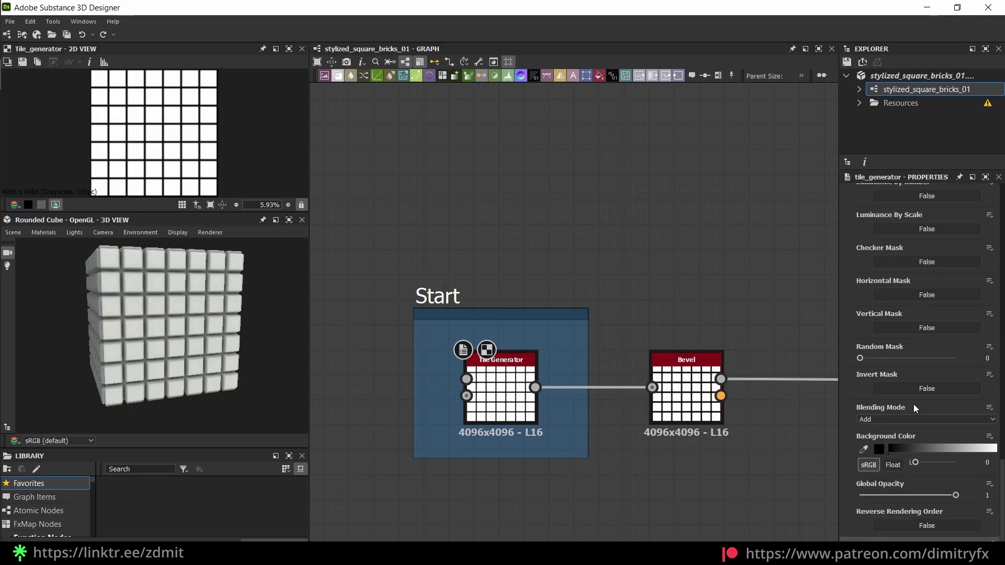
{"action": "scroll", "coordinate": [912, 404], "scroll_direction": "up", "scroll_amount": 17}
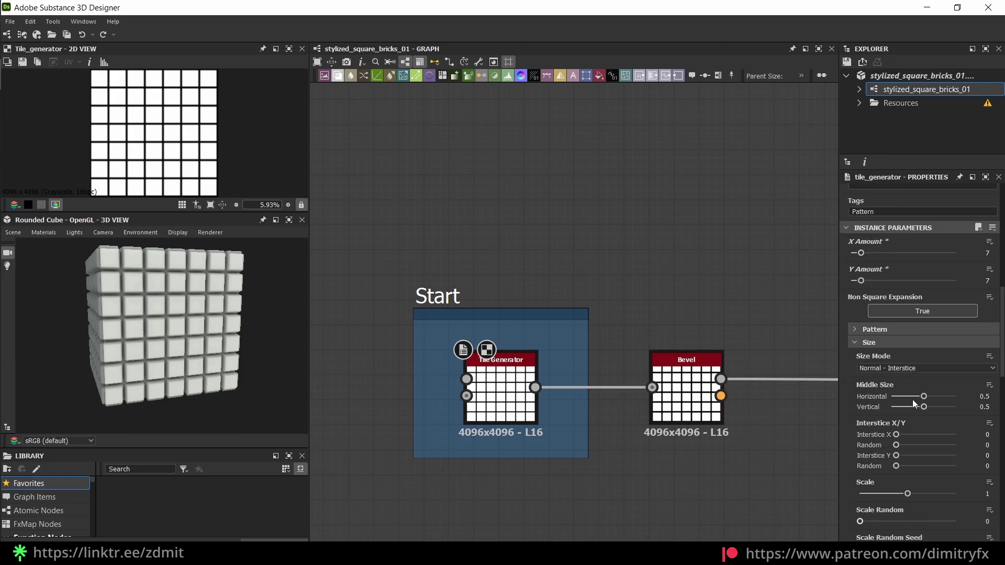
{"action": "middle_click_drag", "start_coordinate": [740, 459], "coordinate": [600, 448]}
{"action": "left_click", "coordinate": [576, 418]}
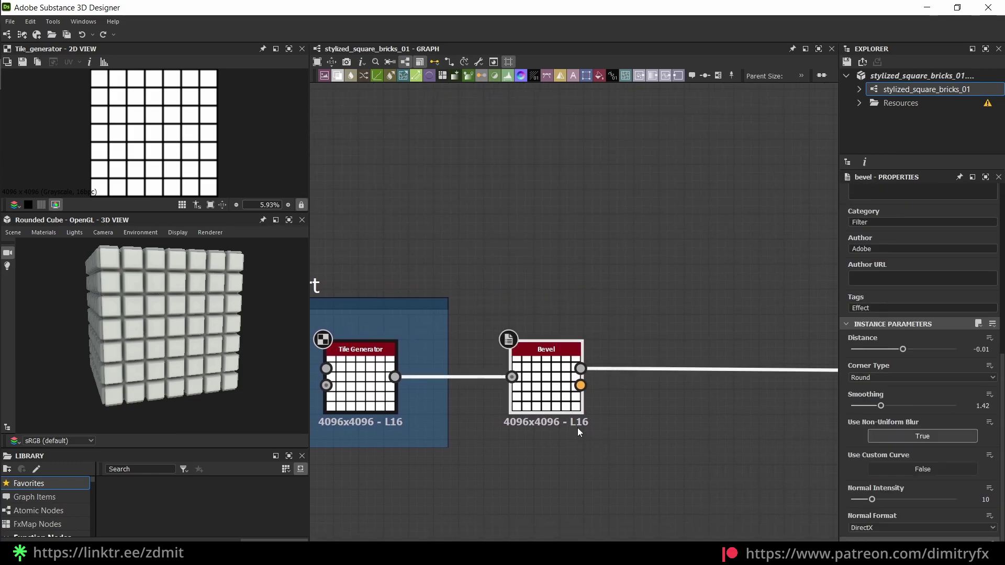
{"action": "double_click", "coordinate": [557, 390]}
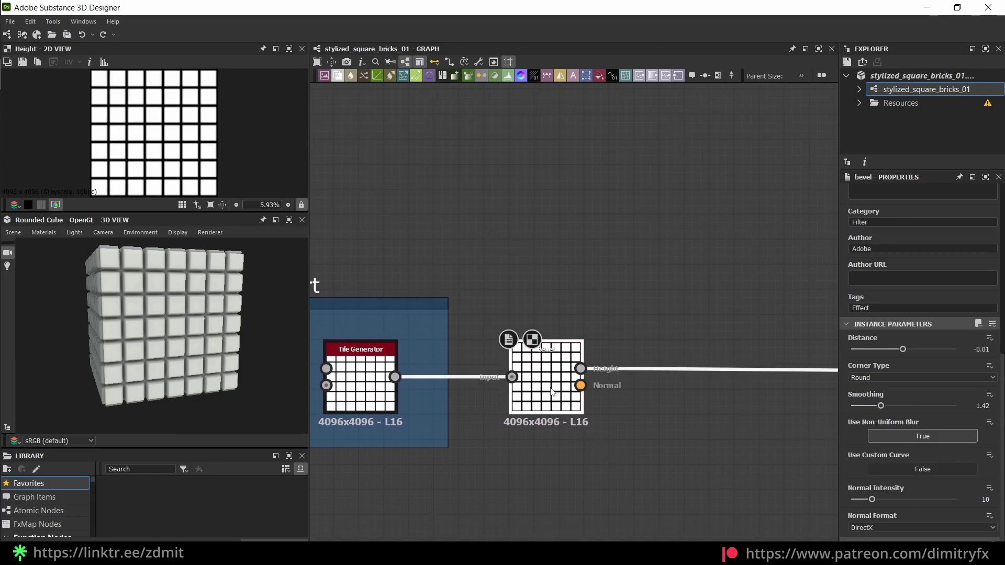
{"action": "scroll", "coordinate": [195, 327], "scroll_direction": "up", "scroll_amount": 4}
{"action": "left_click_drag", "start_coordinate": [196, 328], "coordinate": [233, 302]}
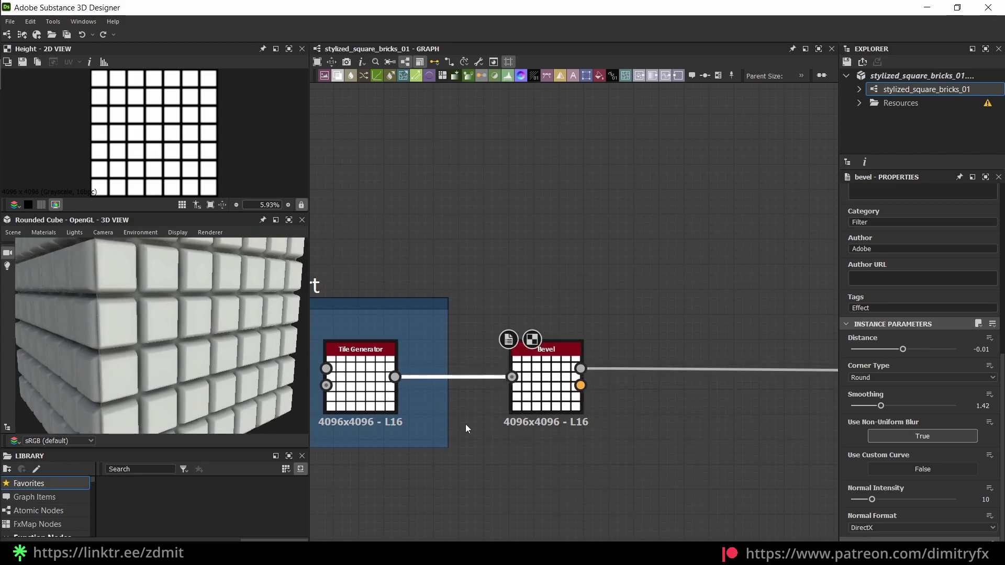
Step: Try deleting the link between Tile Generator and Bevel, and try a Bevel Smoothing of 0, comparing the brick edges in 3D
{"action": "key", "text": "Delete"}
{"action": "key", "text": "ctrl+z"}
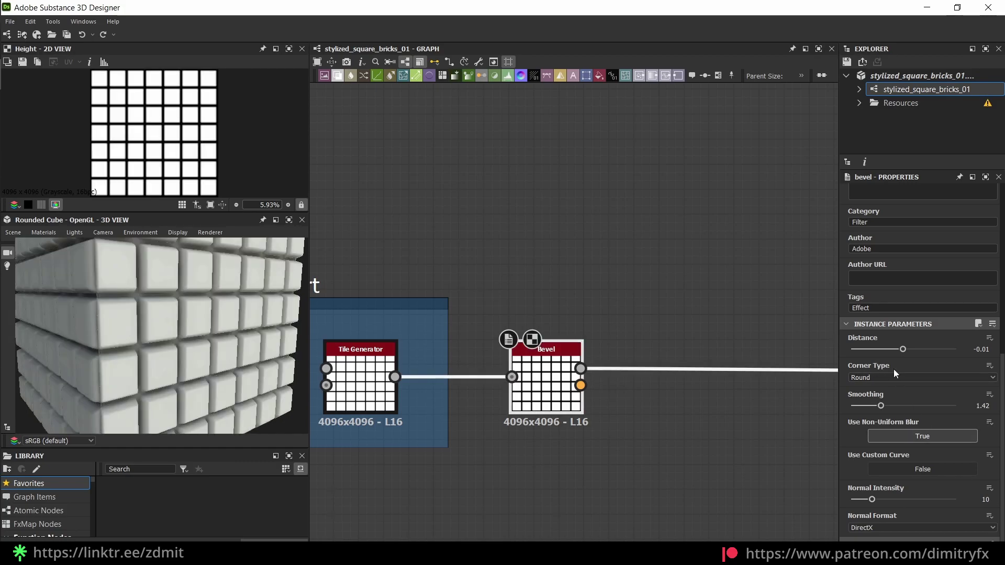
{"action": "left_click_drag", "start_coordinate": [880, 407], "coordinate": [839, 412]}
{"action": "left_click_drag", "start_coordinate": [283, 374], "coordinate": [202, 359]}
{"action": "scroll", "coordinate": [217, 326], "scroll_direction": "up", "scroll_amount": 5}
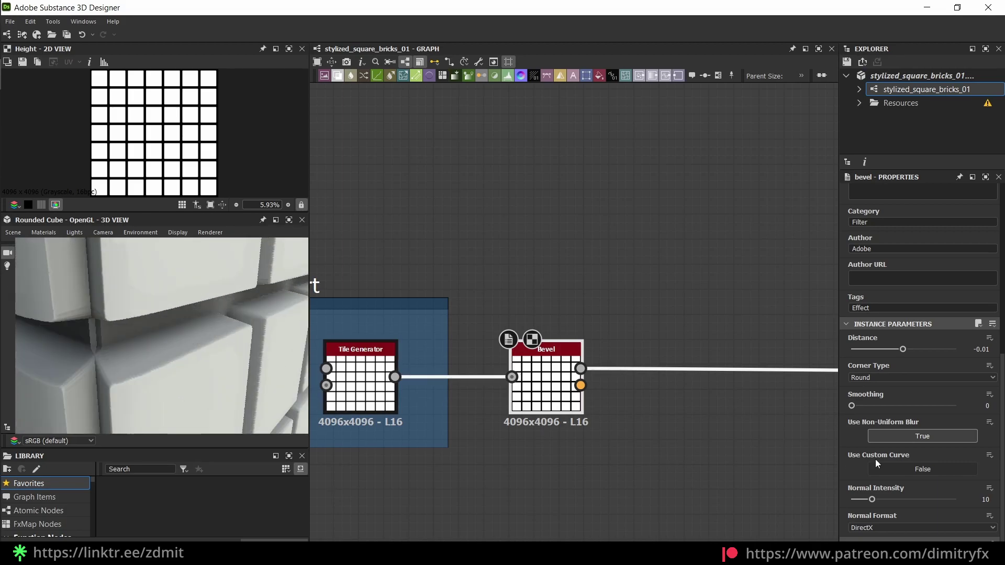
{"action": "scroll", "coordinate": [220, 350], "scroll_direction": "down", "scroll_amount": 5}
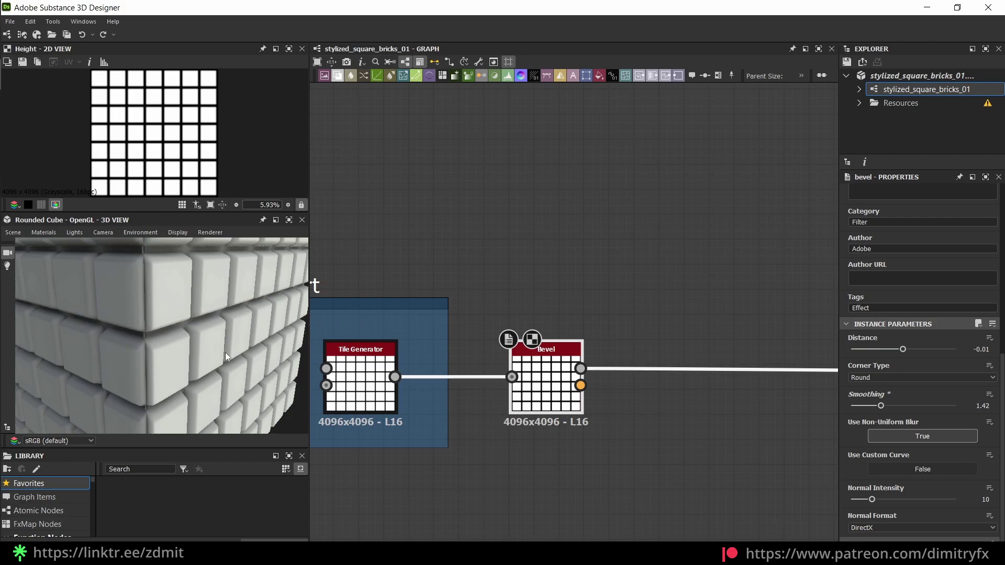
{"action": "scroll", "coordinate": [191, 314], "scroll_direction": "up", "scroll_amount": 5}
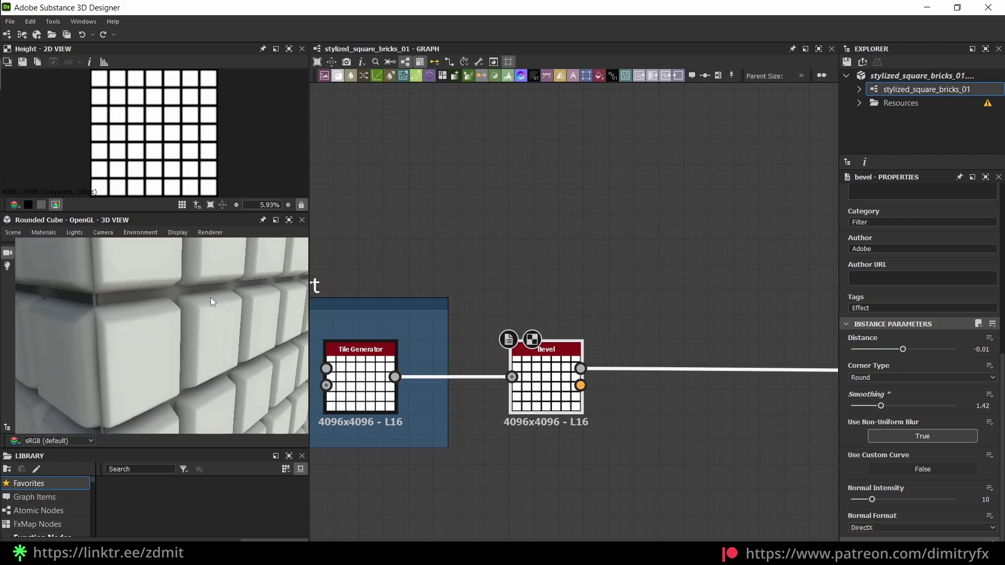
Step: Re-enable the Blend node in the deform edges frame and inspect the deformed brick edges up close in 3D
{"action": "scroll", "coordinate": [779, 463], "scroll_direction": "down", "scroll_amount": 5}
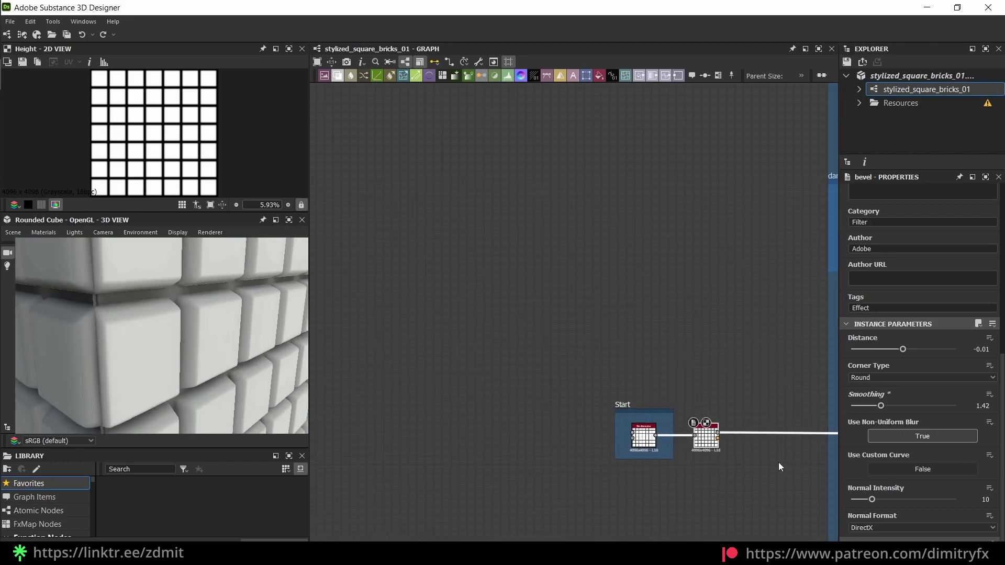
{"action": "middle_click_drag", "start_coordinate": [777, 463], "coordinate": [491, 427]}
{"action": "scroll", "coordinate": [684, 454], "scroll_direction": "down", "scroll_amount": 3}
{"action": "middle_click_drag", "start_coordinate": [684, 454], "coordinate": [460, 422]}
{"action": "scroll", "coordinate": [493, 394], "scroll_direction": "up", "scroll_amount": 5}
{"action": "left_click", "coordinate": [598, 388]}
{"action": "key", "text": "shift+d"}
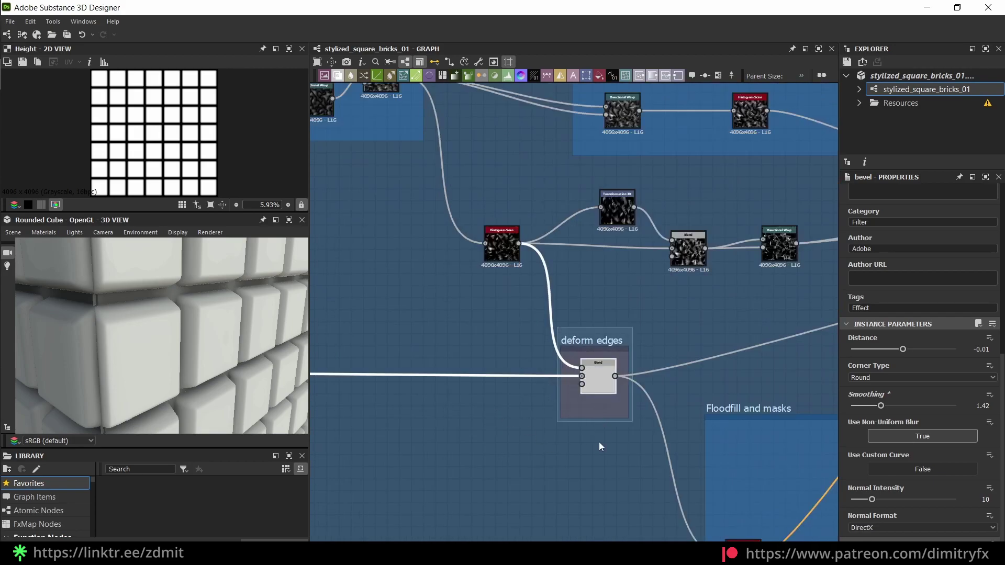
{"action": "scroll", "coordinate": [214, 328], "scroll_direction": "down", "scroll_amount": 3}
{"action": "left_click_drag", "start_coordinate": [213, 327], "coordinate": [176, 318]}
{"action": "scroll", "coordinate": [177, 315], "scroll_direction": "up", "scroll_amount": 5}
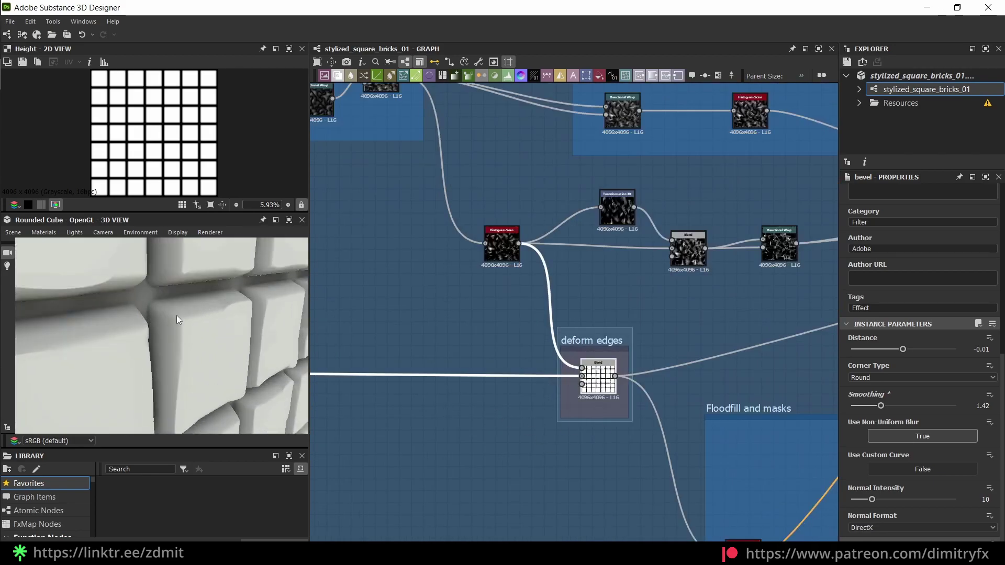
{"action": "scroll", "coordinate": [206, 342], "scroll_direction": "down", "scroll_amount": 5}
{"action": "left_click_drag", "start_coordinate": [174, 327], "coordinate": [241, 335]}
Step: Check the damage frame's nodes and the deform edges Blend settings, and preview the Histogram Scan that feeds this Blend
{"action": "left_click", "coordinate": [586, 430]}
{"action": "left_click", "coordinate": [616, 414]}
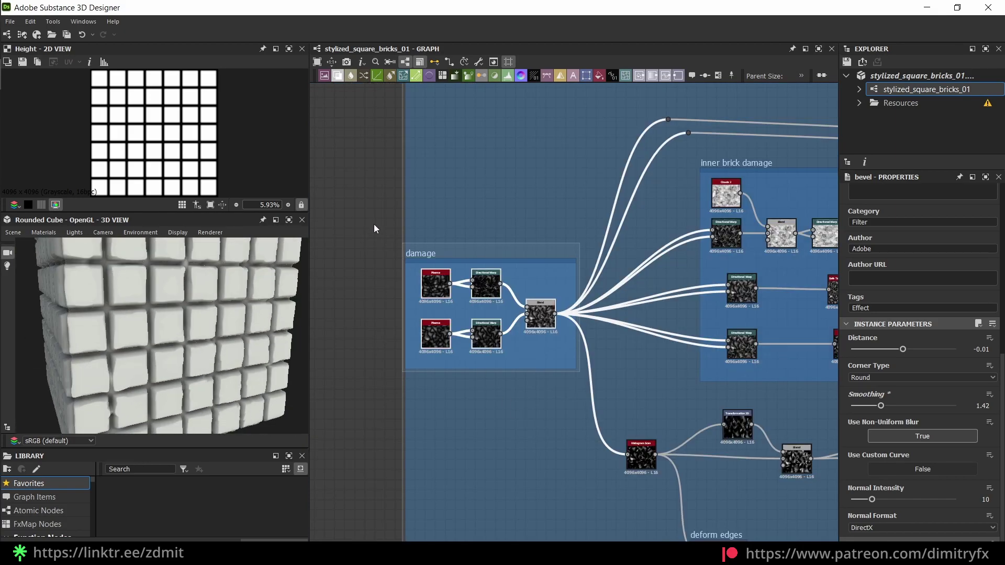
{"action": "left_click_drag", "start_coordinate": [375, 224], "coordinate": [551, 374]}
{"action": "middle_click_drag", "start_coordinate": [597, 450], "coordinate": [543, 391]}
{"action": "left_click", "coordinate": [668, 506]}
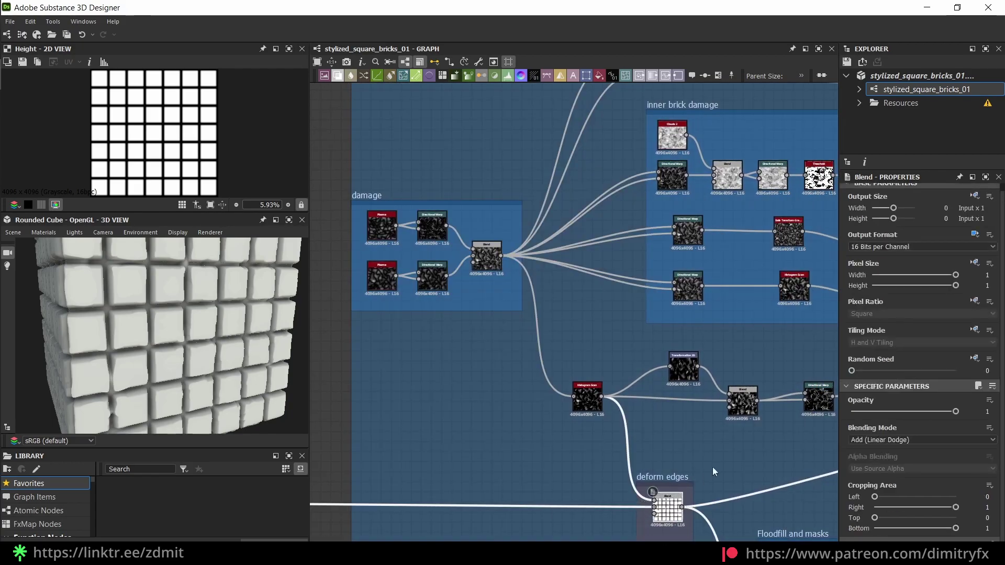
{"action": "left_click", "coordinate": [587, 398]}
Step: Preview the damage frame's Blend output in an enlarged 2D view with the image fitted to it
{"action": "middle_click_drag", "start_coordinate": [465, 261], "coordinate": [555, 355]}
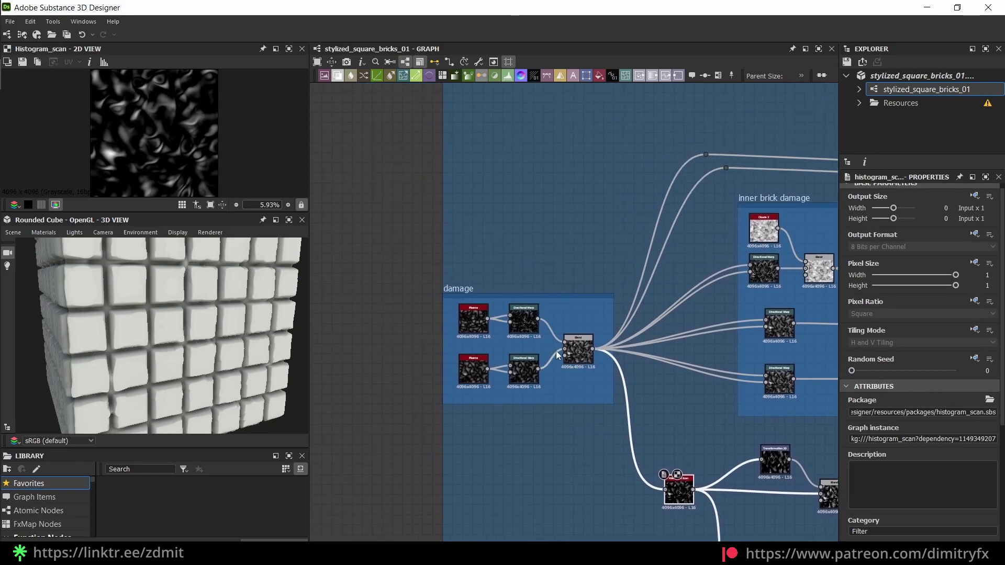
{"action": "scroll", "coordinate": [556, 351], "scroll_direction": "up", "scroll_amount": 3}
{"action": "left_click", "coordinate": [593, 354]}
{"action": "scroll", "coordinate": [156, 118], "scroll_direction": "up", "scroll_amount": 3}
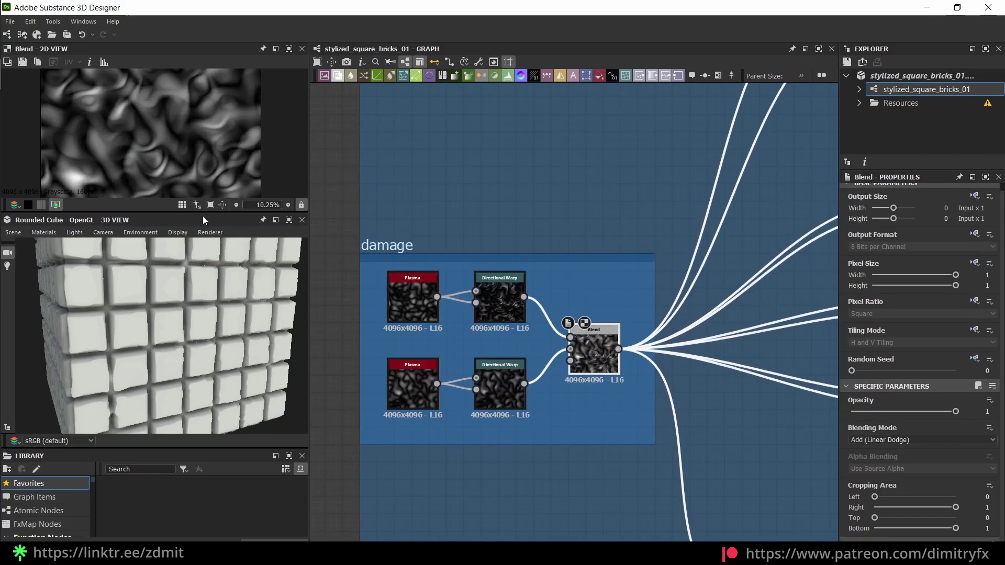
{"action": "left_click_drag", "start_coordinate": [199, 214], "coordinate": [191, 300]}
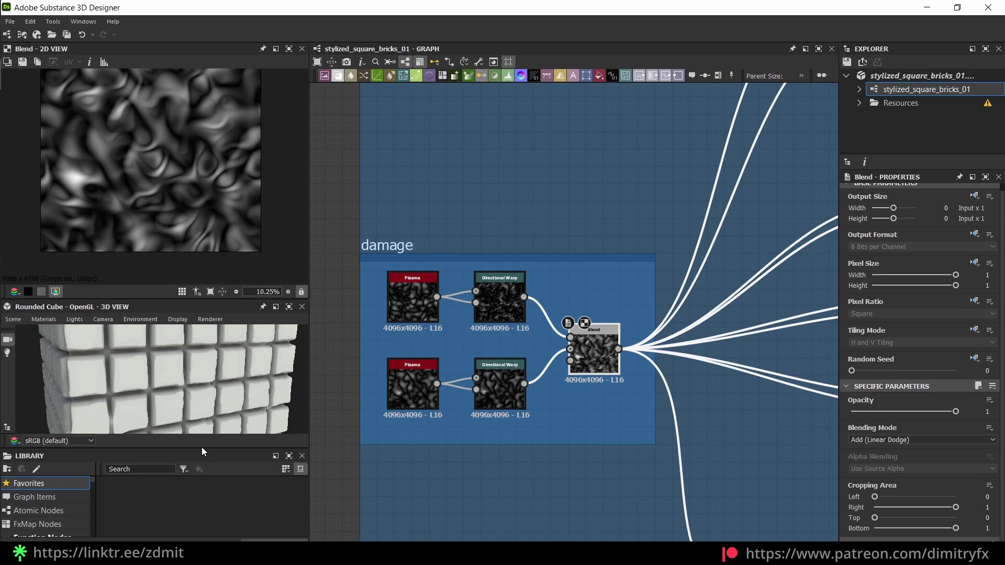
{"action": "key", "text": "f"}
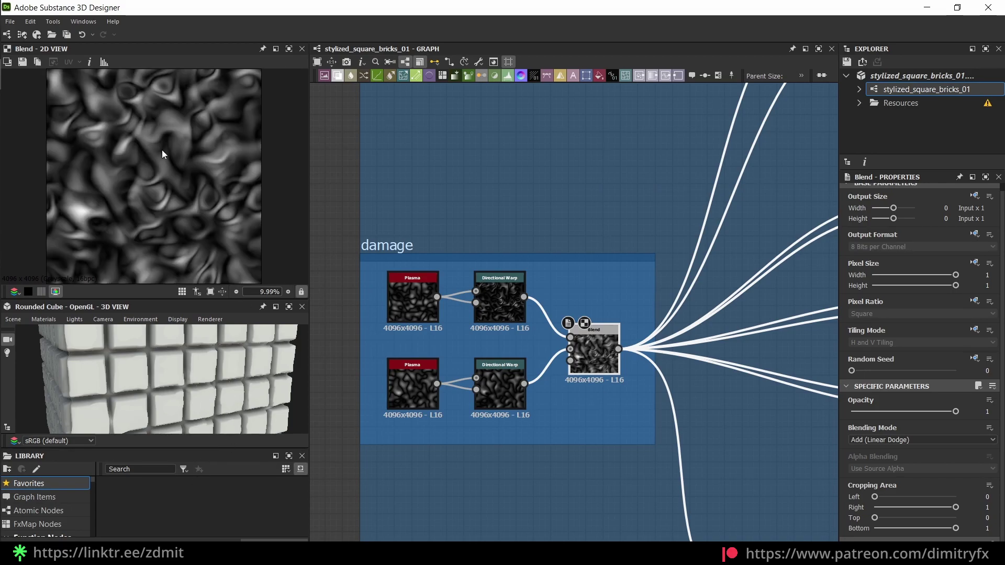
Step: Compare the outputs of the two Plasma nodes in the damage frame in the 2D view
{"action": "double_click", "coordinate": [414, 304]}
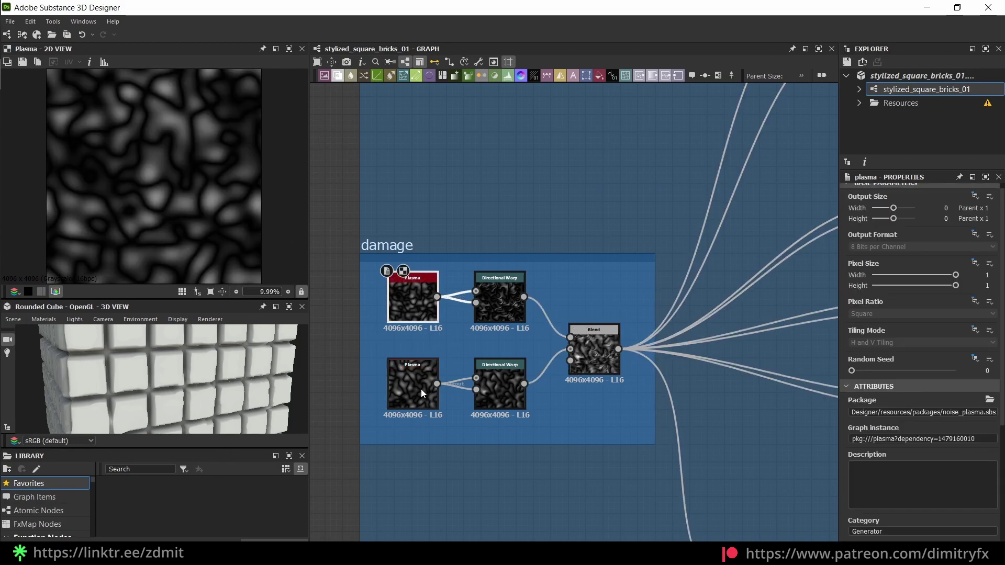
{"action": "scroll", "coordinate": [418, 389], "scroll_direction": "up", "scroll_amount": 2}
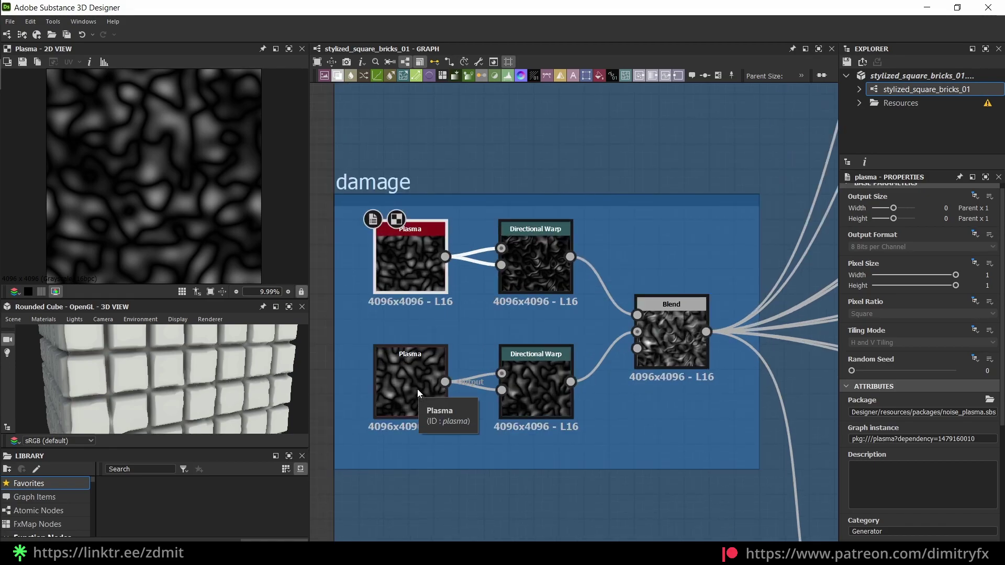
{"action": "double_click", "coordinate": [416, 388]}
{"action": "double_click", "coordinate": [414, 280]}
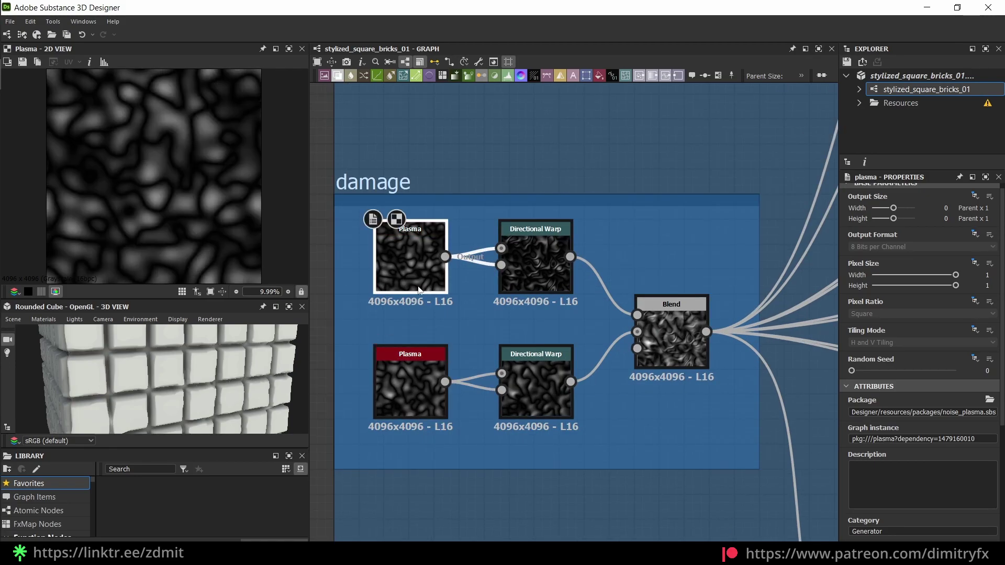
{"action": "double_click", "coordinate": [434, 388]}
Step: Add a default Plasma node below the damage nodes for comparison and delete it again
{"action": "key", "text": "space"}
{"action": "type", "text": "pl"}
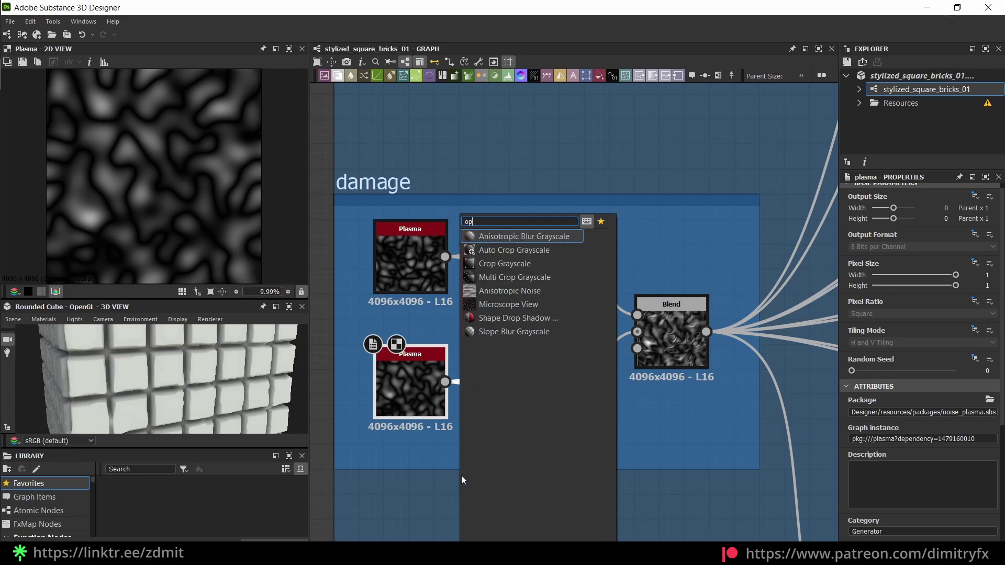
{"action": "type", "text": "a"}
{"action": "key", "text": "Return"}
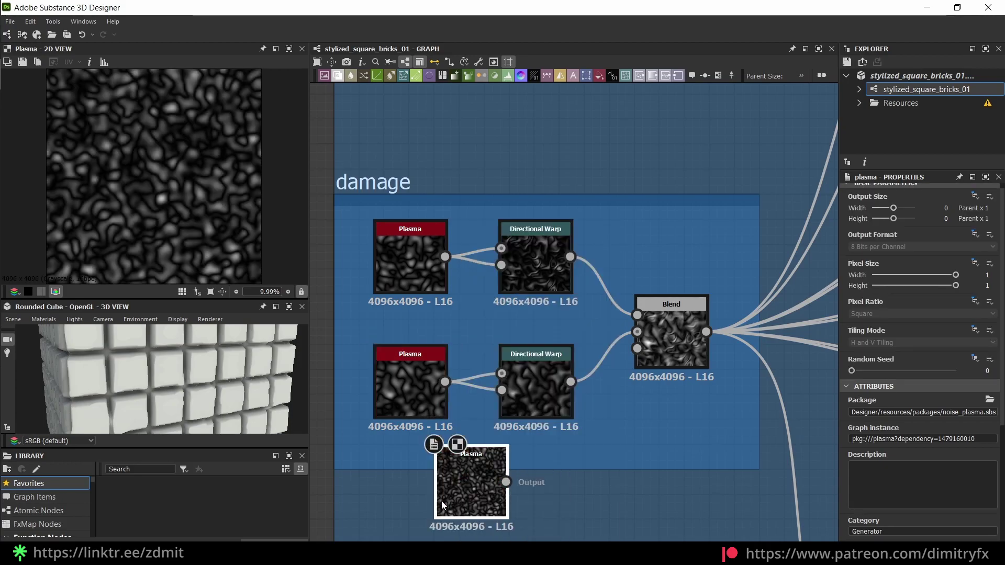
{"action": "left_click_drag", "start_coordinate": [471, 490], "coordinate": [447, 518]}
{"action": "key", "text": "Delete"}
Step: Try a slightly higher Disorder on the upper Plasma node and check the lower Plasma node's parameters
{"action": "double_click", "coordinate": [414, 262]}
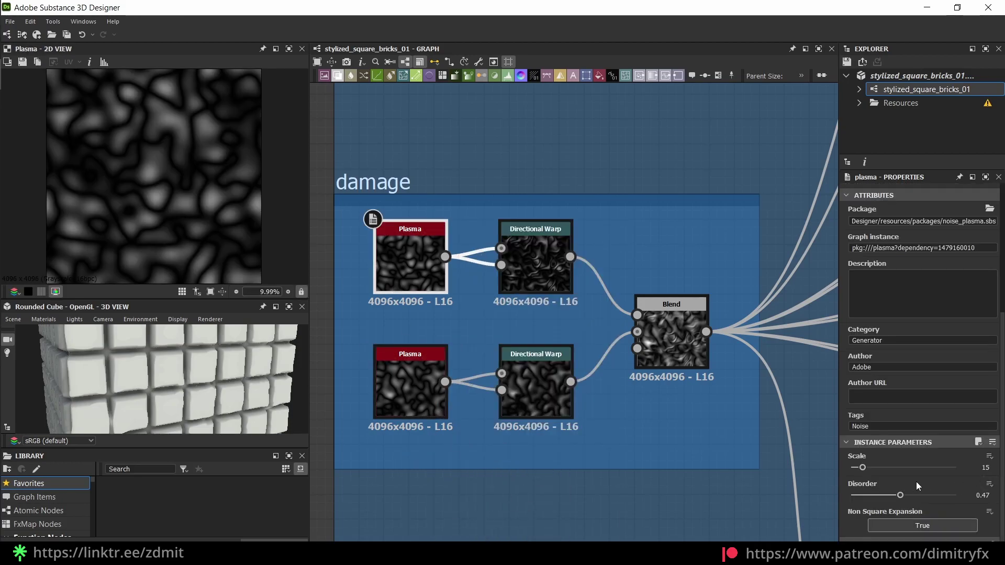
{"action": "left_click_drag", "start_coordinate": [901, 497], "coordinate": [911, 498]}
{"action": "left_click", "coordinate": [410, 366]}
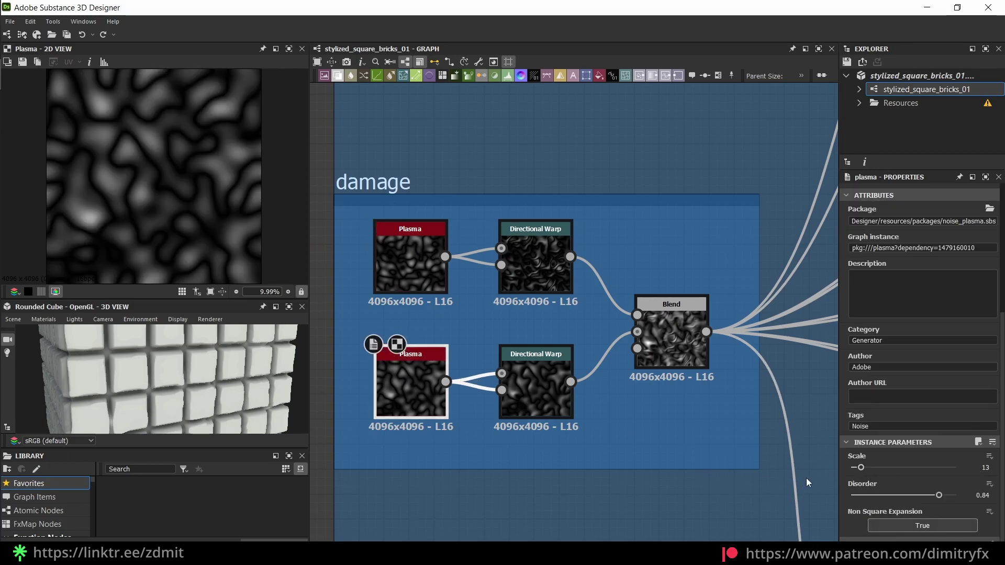
Step: Compare the outputs and settings of the two Directional Warp nodes in the damage frame
{"action": "left_click", "coordinate": [533, 388]}
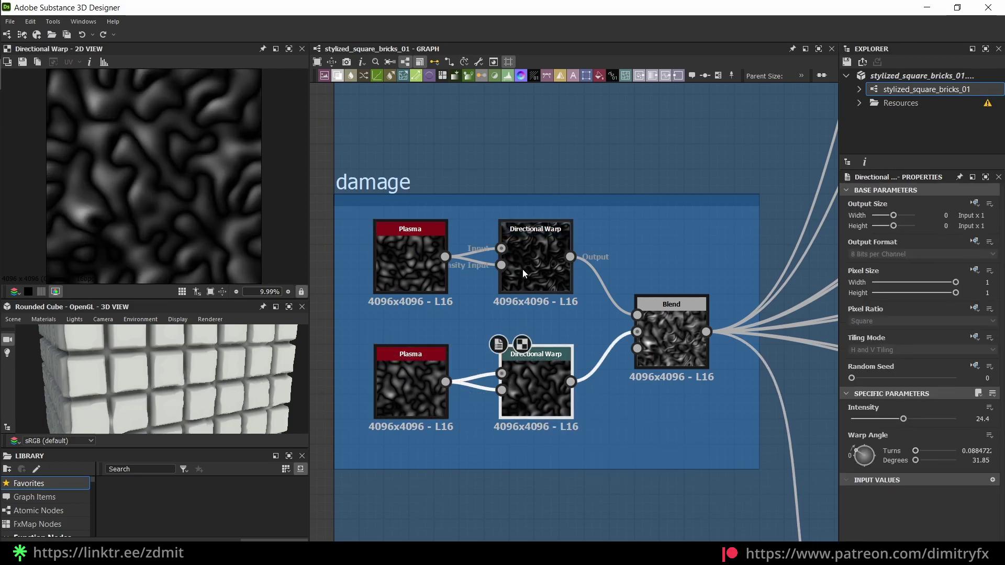
{"action": "left_click", "coordinate": [522, 268]}
{"action": "left_click_drag", "start_coordinate": [536, 393], "coordinate": [547, 392]}
{"action": "left_click", "coordinate": [538, 266]}
{"action": "left_click", "coordinate": [541, 391]}
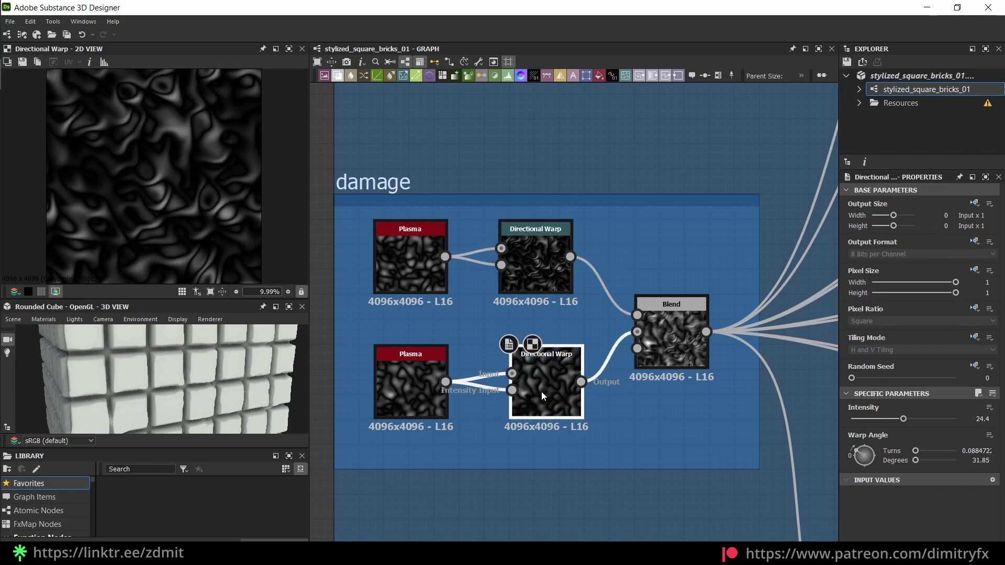
Step: Try a much higher Intensity on the damage frame's upper Directional Warp node
{"action": "left_click", "coordinate": [527, 260]}
{"action": "left_click_drag", "start_coordinate": [902, 418], "coordinate": [956, 417]}
{"action": "key", "text": "ctrl+z"}
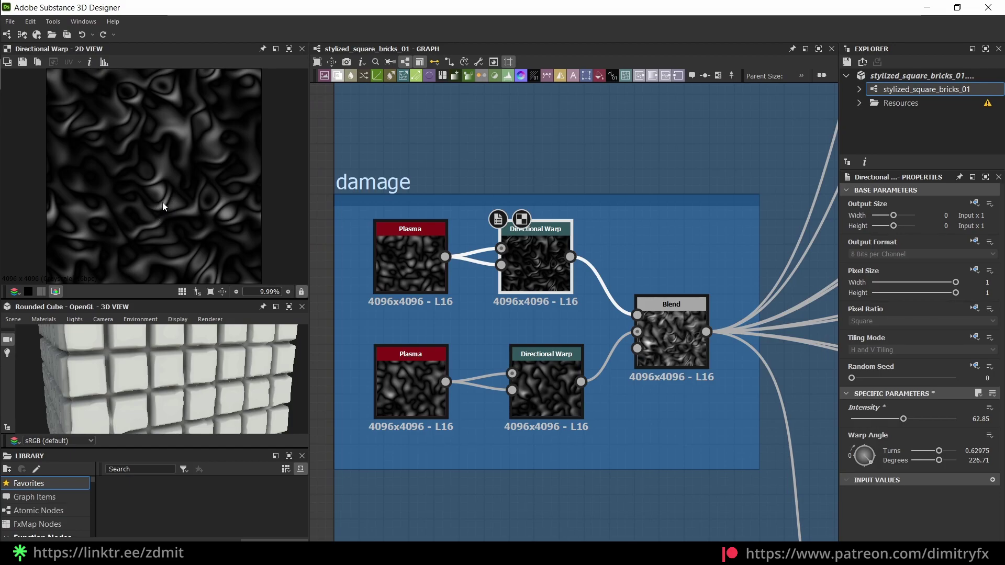
Step: Examine the brick edges up close in the 3D view and check the lower Directional Warp node in the damage frame
{"action": "left_click_drag", "start_coordinate": [196, 401], "coordinate": [190, 391]}
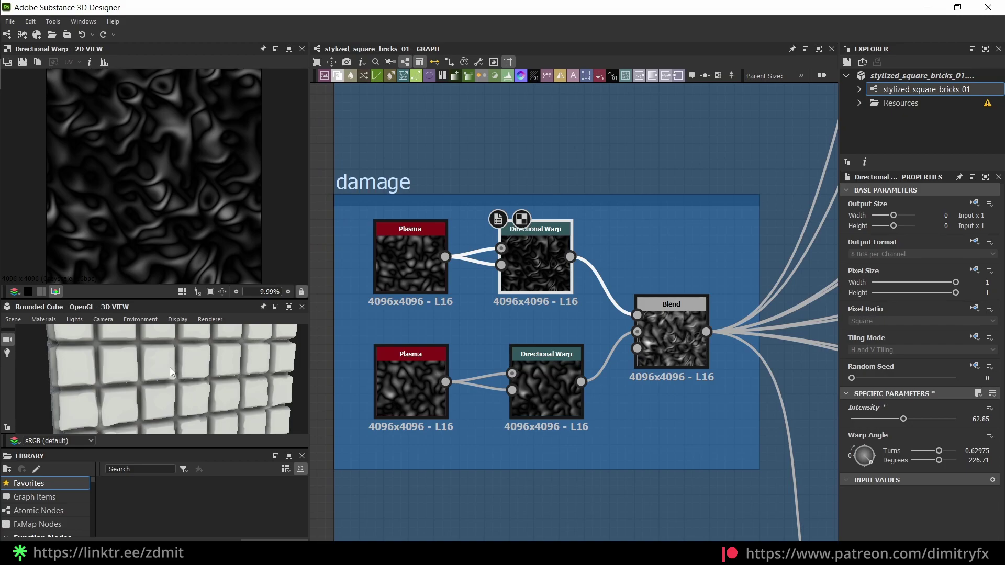
{"action": "scroll", "coordinate": [152, 362], "scroll_direction": "up", "scroll_amount": 3}
{"action": "left_click_drag", "start_coordinate": [155, 360], "coordinate": [202, 369]}
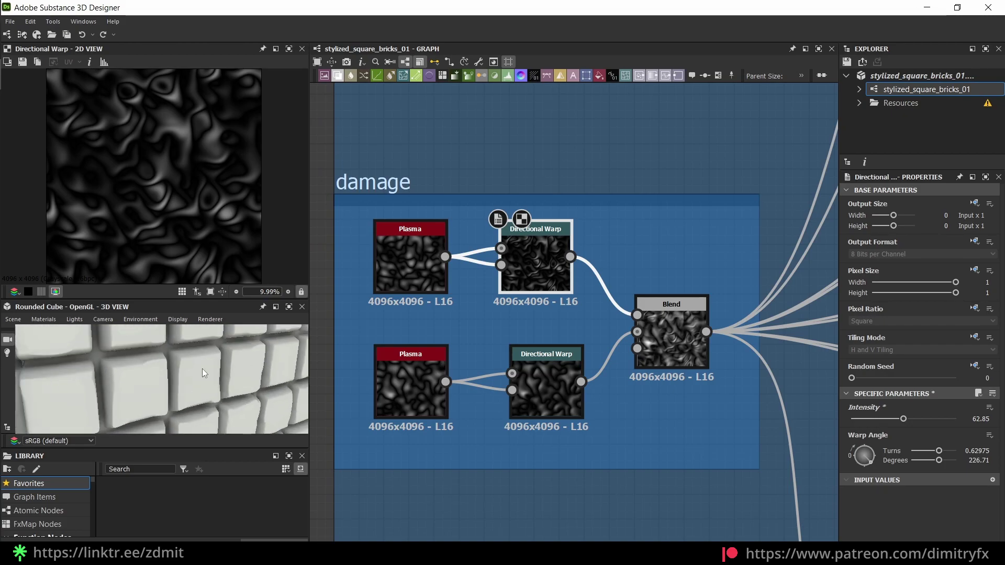
{"action": "middle_click_drag", "start_coordinate": [530, 395], "coordinate": [473, 347]}
{"action": "left_click", "coordinate": [473, 346]}
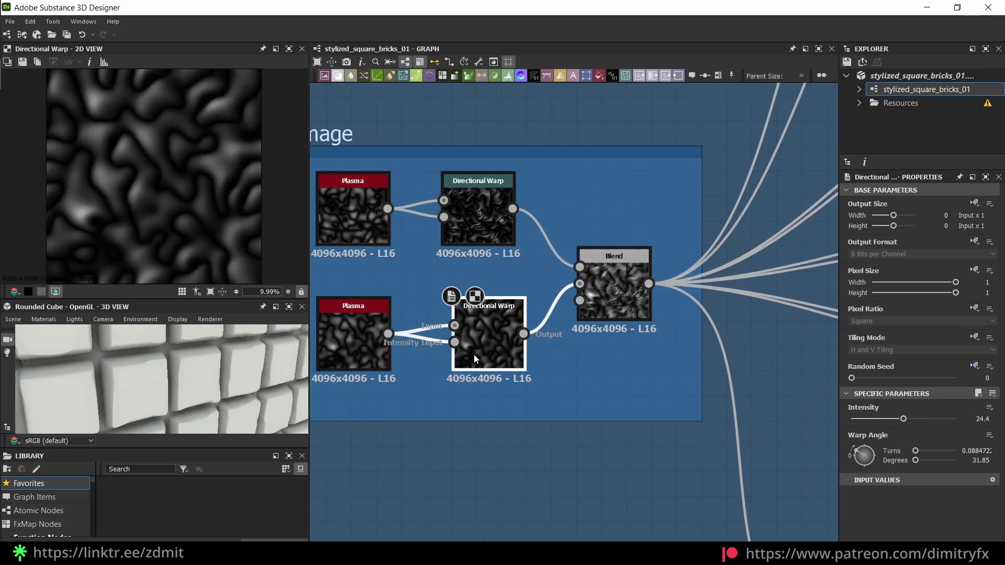
Step: Compare blending modes on the damage frame's Blend node, restore Add (Linear Dodge), and align the upper Directional Warp node above the lower one
{"action": "left_click", "coordinate": [608, 294]}
{"action": "left_click", "coordinate": [867, 448]}
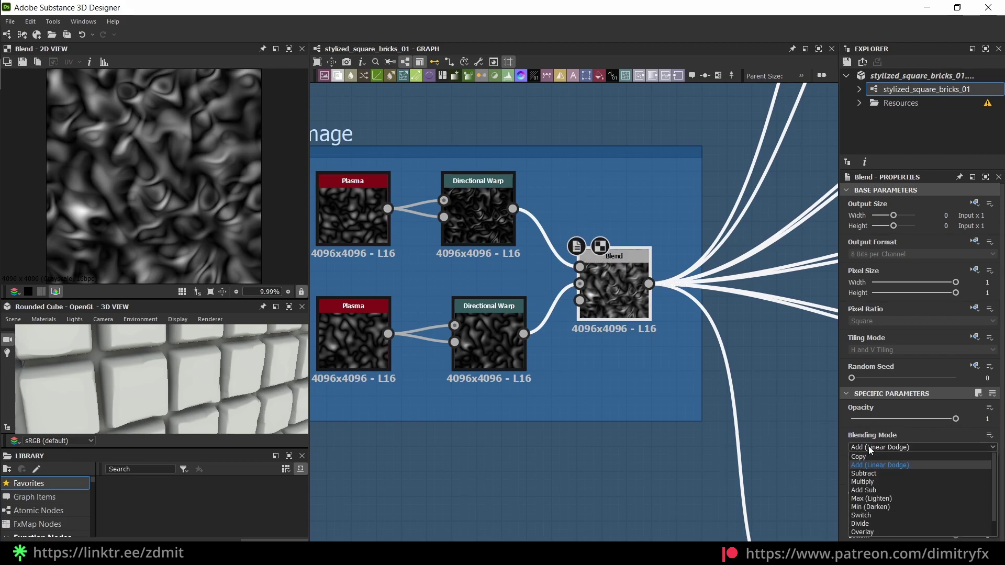
{"action": "left_click", "coordinate": [874, 466]}
{"action": "scroll", "coordinate": [883, 448], "scroll_direction": "down", "scroll_amount": 1}
{"action": "scroll", "coordinate": [884, 447], "scroll_direction": "up", "scroll_amount": 1}
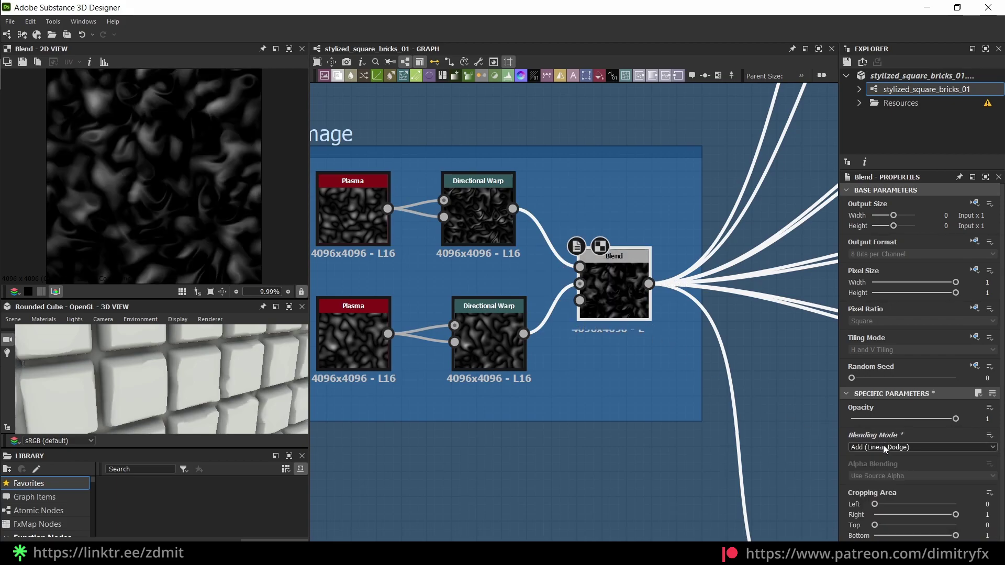
{"action": "left_click_drag", "start_coordinate": [458, 210], "coordinate": [469, 209]}
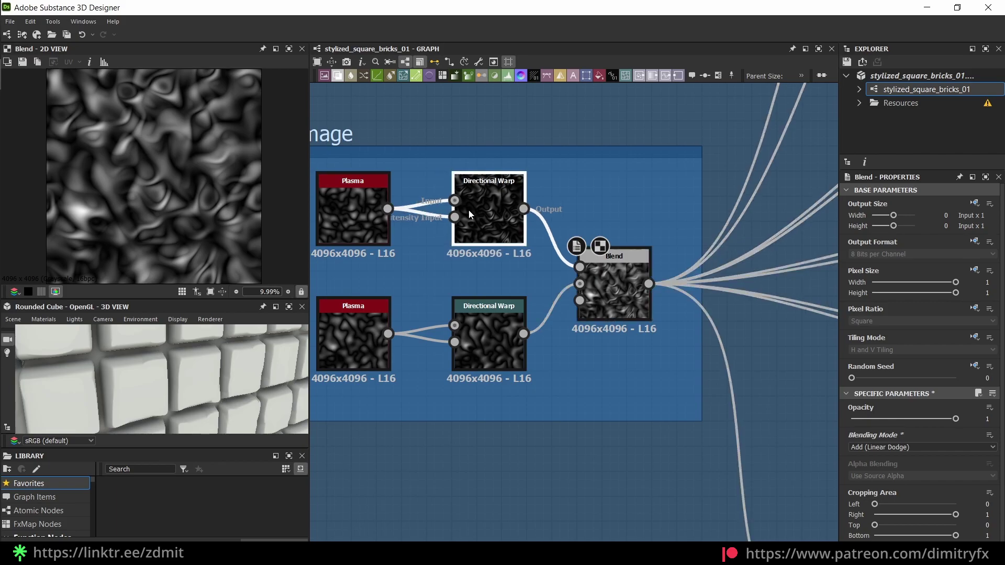
Step: Preview the output of the Histogram Scan node fed by the damage frame's Blend node
{"action": "scroll", "coordinate": [599, 384], "scroll_direction": "down", "scroll_amount": 3}
{"action": "middle_click_drag", "start_coordinate": [600, 384], "coordinate": [424, 303]}
{"action": "scroll", "coordinate": [516, 331], "scroll_direction": "up", "scroll_amount": 3}
{"action": "left_click", "coordinate": [515, 328]}
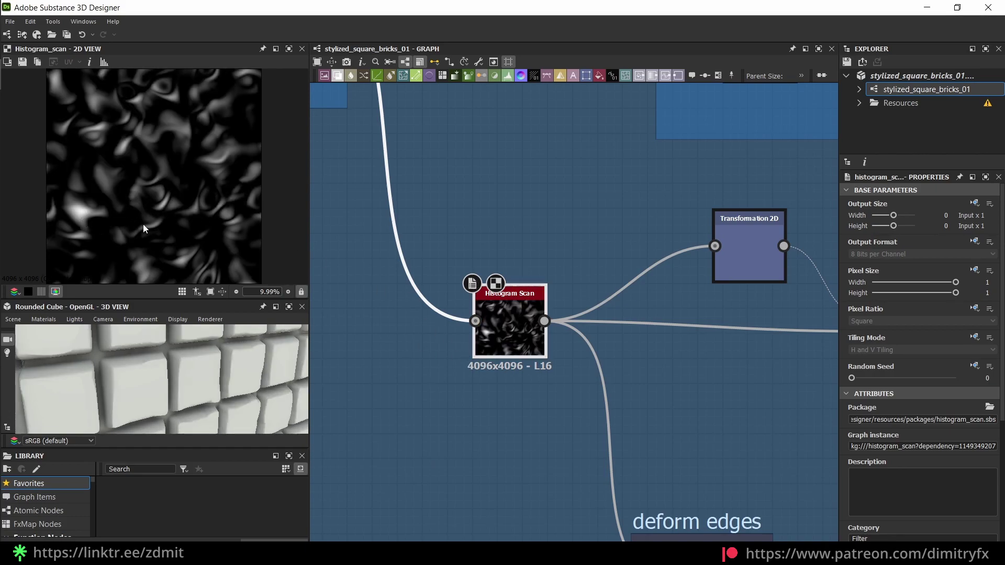
Step: Preview the Flood Fill and Flood Fill to Grayscale outputs in the Floodfill and masks frame, shifting the grayscale node closer to Flood Fill
{"action": "scroll", "coordinate": [382, 285], "scroll_direction": "down", "scroll_amount": 3}
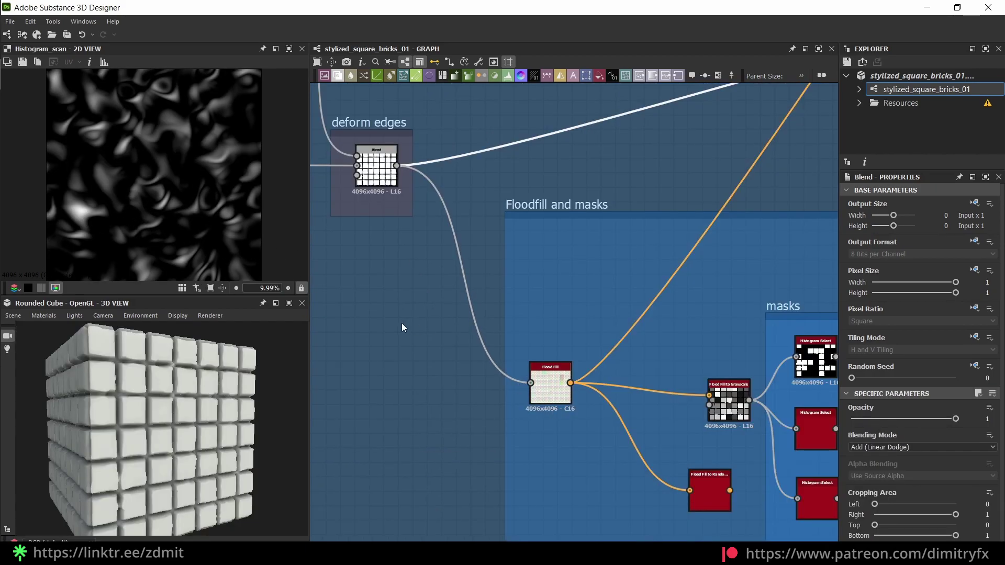
{"action": "left_click", "coordinate": [544, 396]}
{"action": "double_click", "coordinate": [556, 388]}
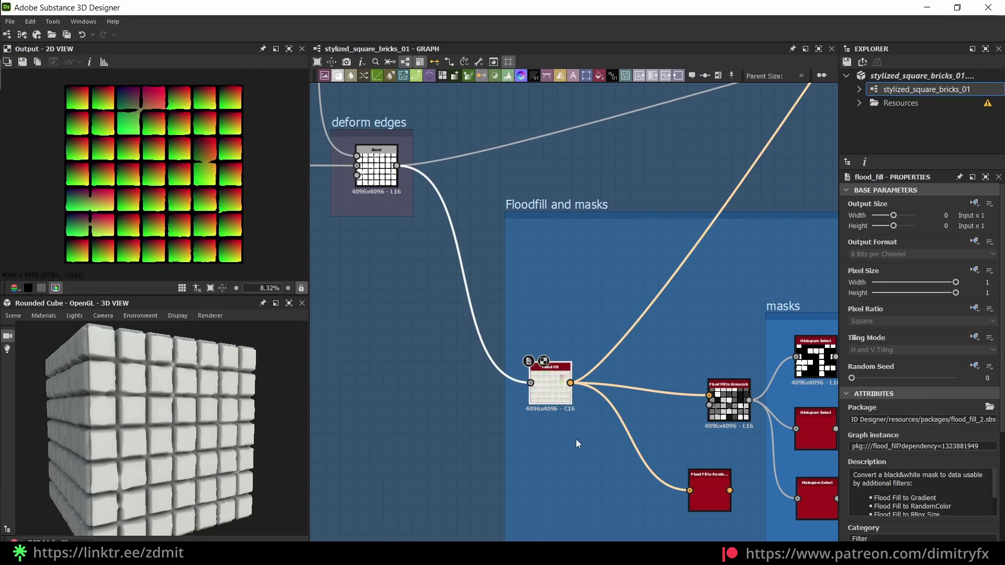
{"action": "scroll", "coordinate": [618, 409], "scroll_direction": "up", "scroll_amount": 2}
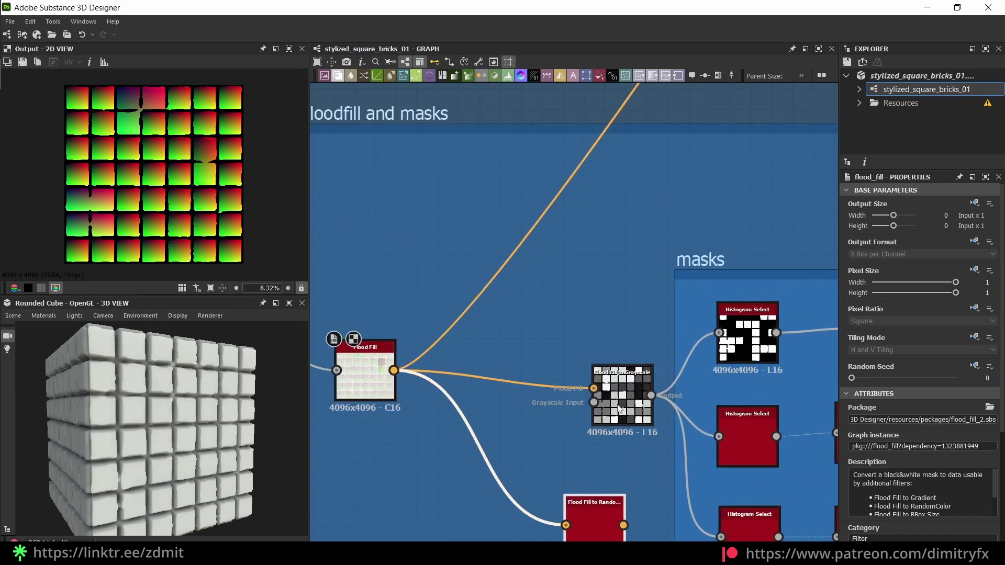
{"action": "double_click", "coordinate": [618, 409]}
{"action": "left_click_drag", "start_coordinate": [618, 409], "coordinate": [598, 406]}
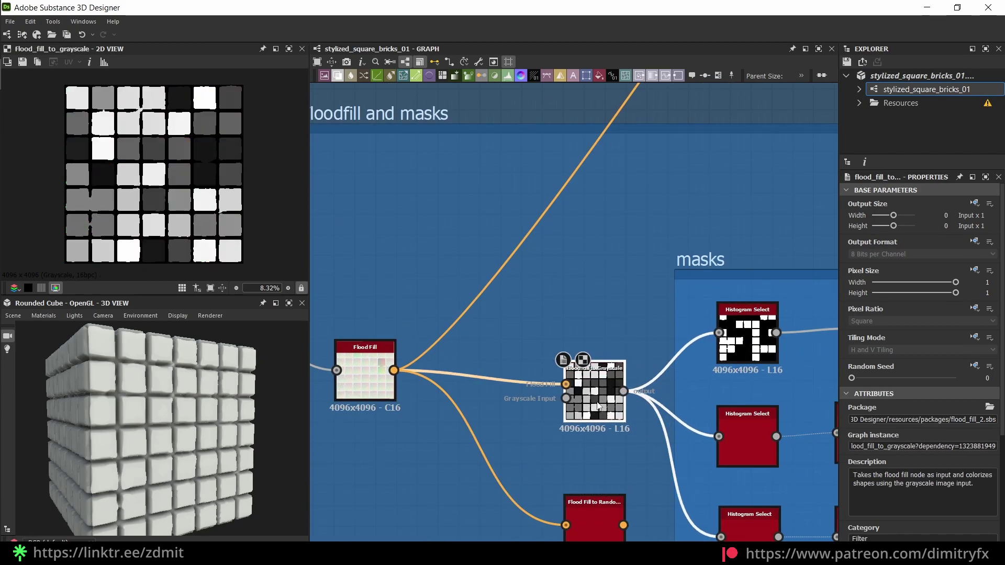
Step: Add a second Flood Fill to Grayscale node from the Flood Fill output and place it above the existing one
{"action": "left_click_drag", "start_coordinate": [393, 370], "coordinate": [541, 334]}
{"action": "type", "text": "floo"}
{"action": "key", "text": "Down"}
{"action": "key", "text": "Down"}
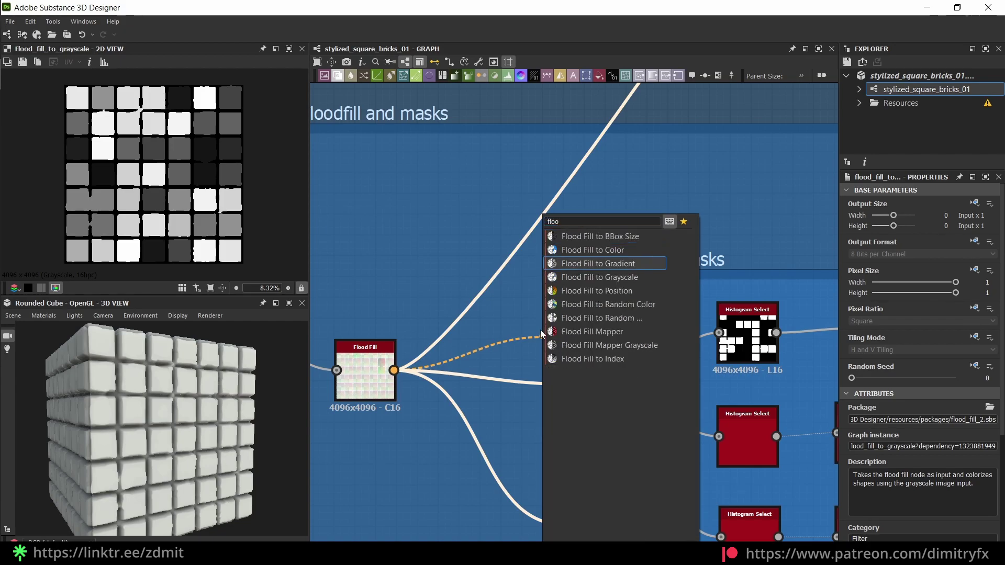
{"action": "key", "text": "Down"}
{"action": "key", "text": "Return"}
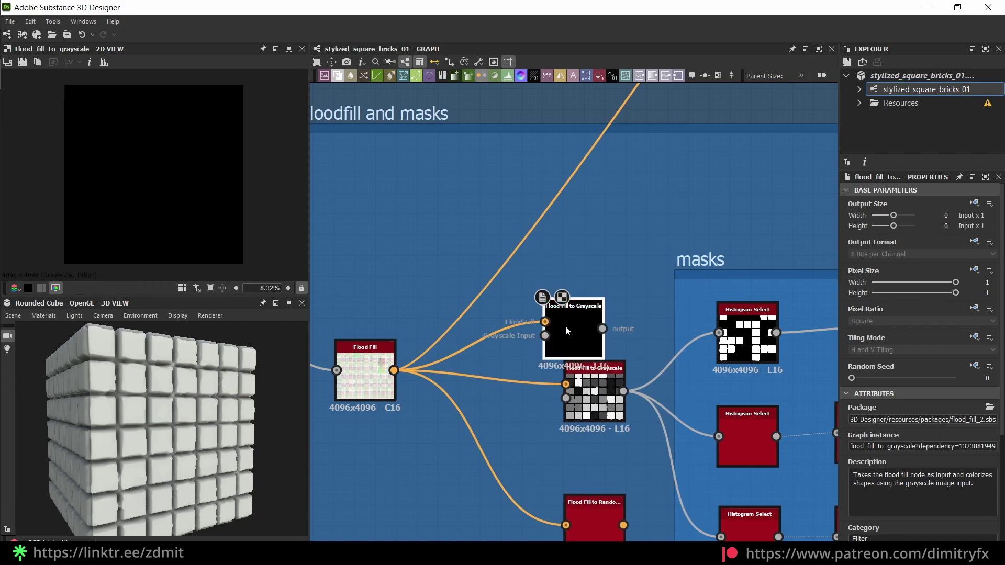
{"action": "left_click_drag", "start_coordinate": [565, 326], "coordinate": [568, 310]}
Step: Try Luminance Adjustment -0.06 and Luminance Random 1 on the added Flood Fill to Grayscale node, and delete the node
{"action": "scroll", "coordinate": [898, 481], "scroll_direction": "down", "scroll_amount": 5}
{"action": "left_click_drag", "start_coordinate": [903, 500], "coordinate": [880, 503]}
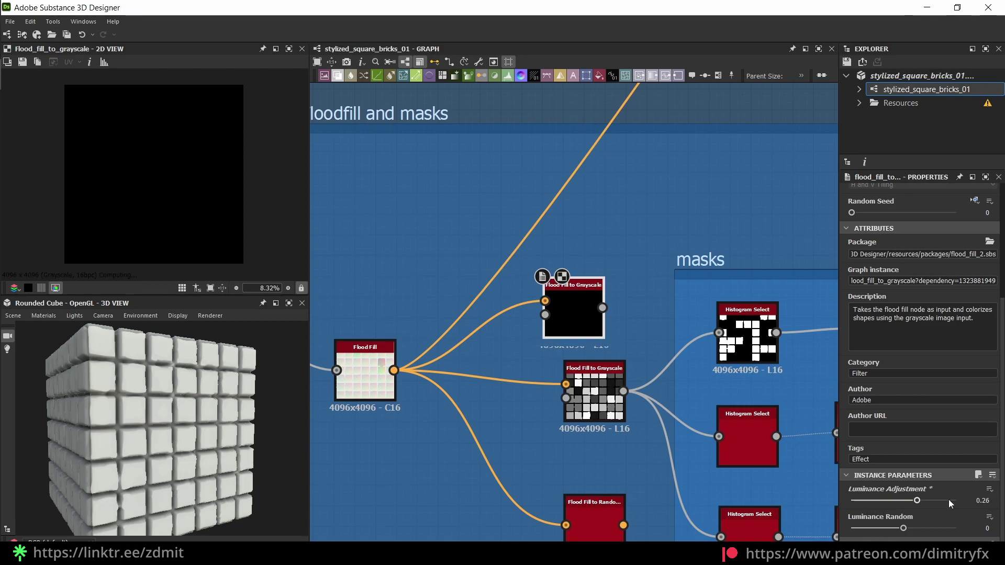
{"action": "left_click_drag", "start_coordinate": [949, 500], "coordinate": [945, 502]}
{"action": "left_click_drag", "start_coordinate": [903, 529], "coordinate": [949, 525]}
{"action": "mouse_move", "coordinate": [890, 500]}
{"action": "left_mouse_down"}
{"action": "mouse_move", "coordinate": [872, 500]}
{"action": "mouse_move", "coordinate": [928, 501]}
{"action": "mouse_move", "coordinate": [904, 500]}
{"action": "left_mouse_up"}
{"action": "mouse_move", "coordinate": [955, 529]}
{"action": "left_mouse_down"}
{"action": "mouse_move", "coordinate": [937, 529]}
{"action": "mouse_move", "coordinate": [955, 529]}
{"action": "left_mouse_up"}
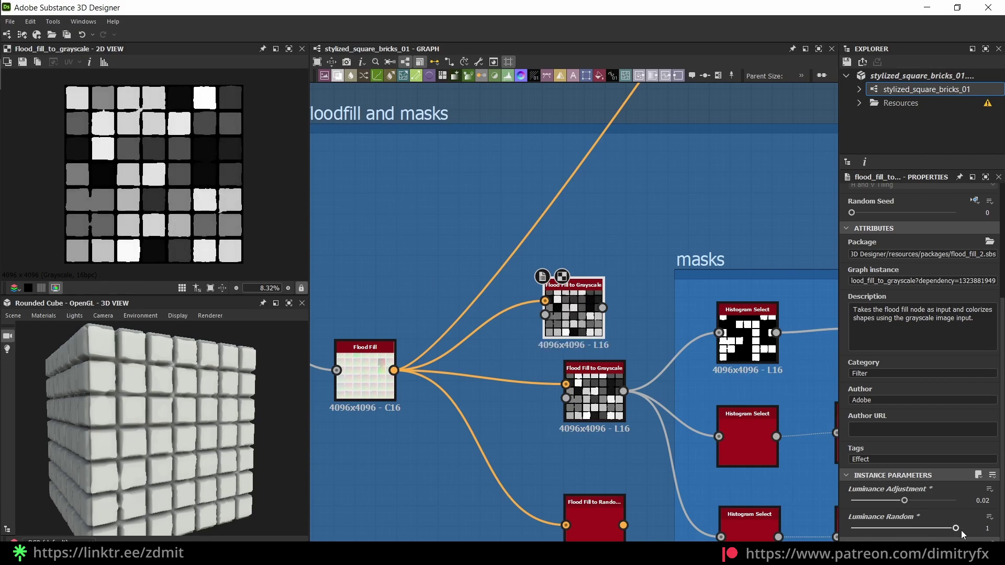
{"action": "left_click_drag", "start_coordinate": [904, 501], "coordinate": [900, 501]}
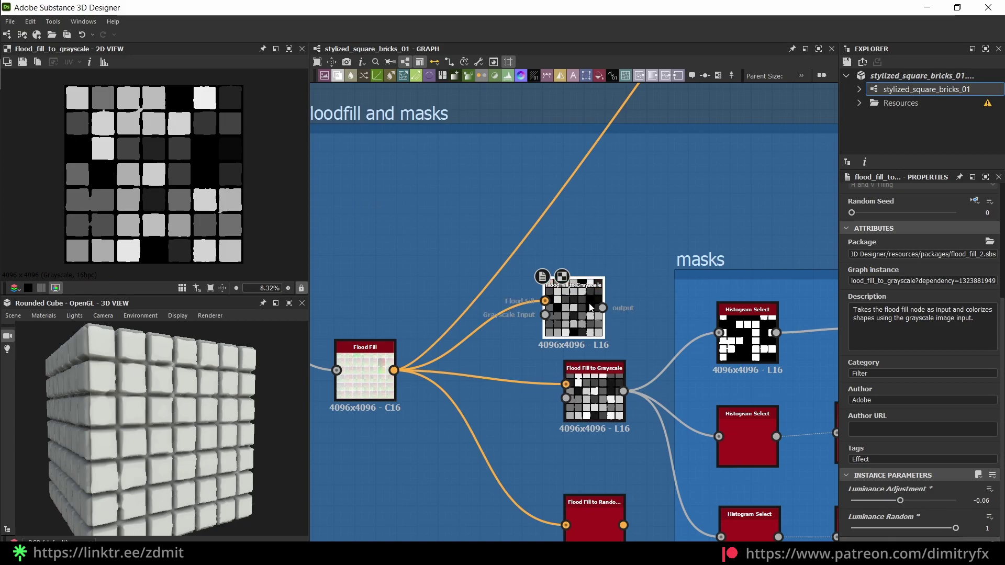
{"action": "key", "text": "Delete"}
Step: Check the original Flood Fill to Grayscale node's luminance settings and the output of the top Histogram Select node in the masks frame
{"action": "double_click", "coordinate": [595, 385]}
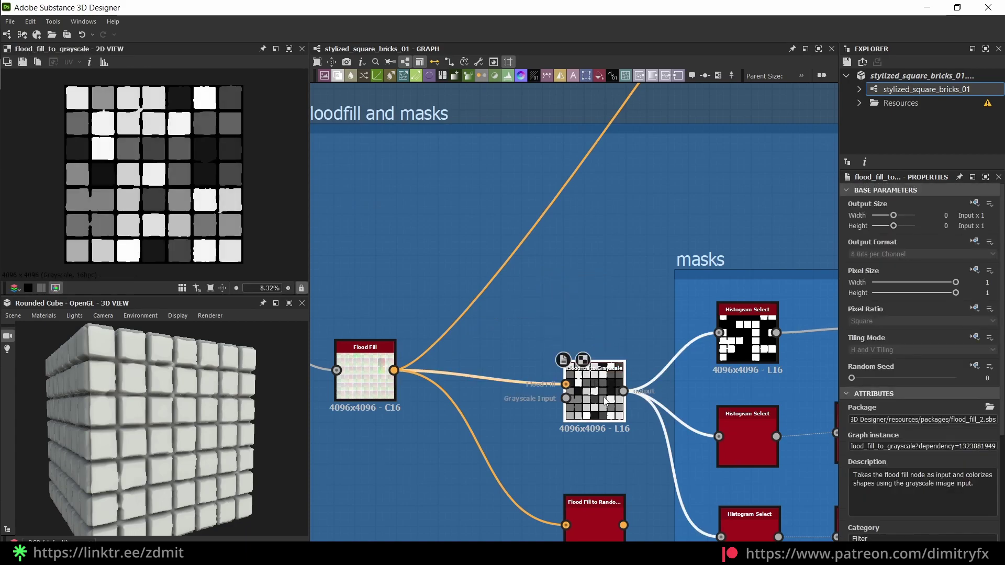
{"action": "left_click_drag", "start_coordinate": [606, 401], "coordinate": [584, 400]}
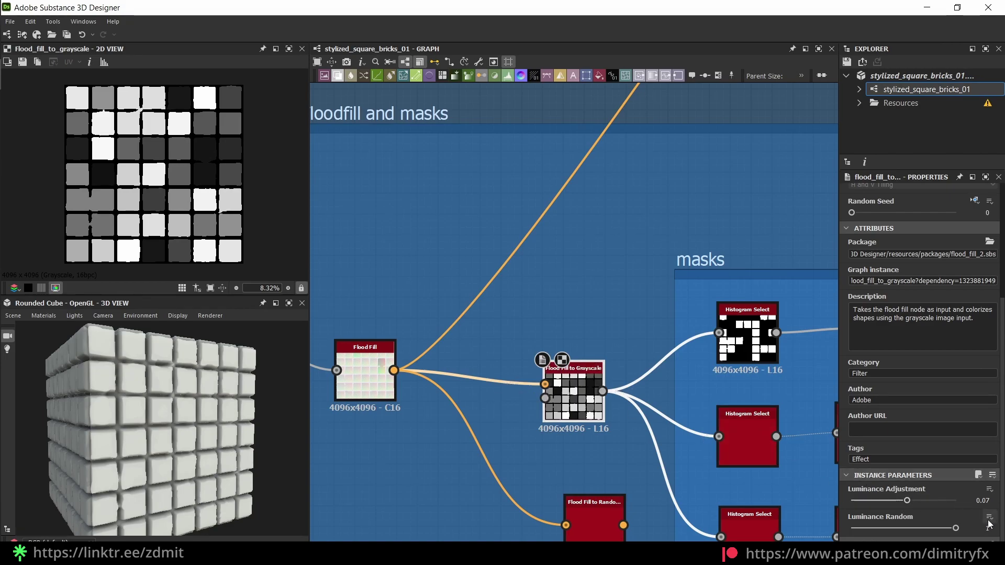
{"action": "middle_click_drag", "start_coordinate": [827, 368], "coordinate": [677, 371]}
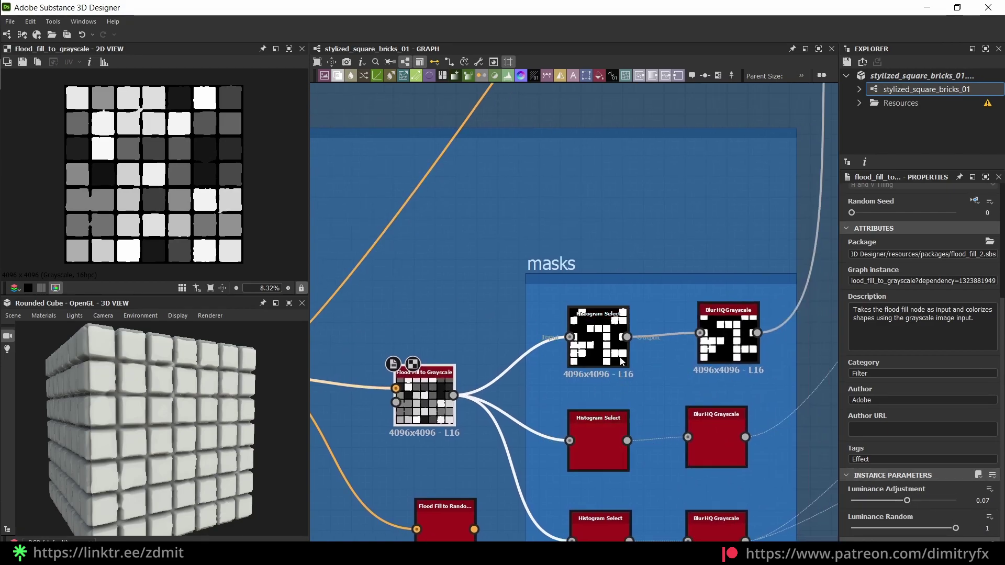
{"action": "left_click", "coordinate": [596, 356]}
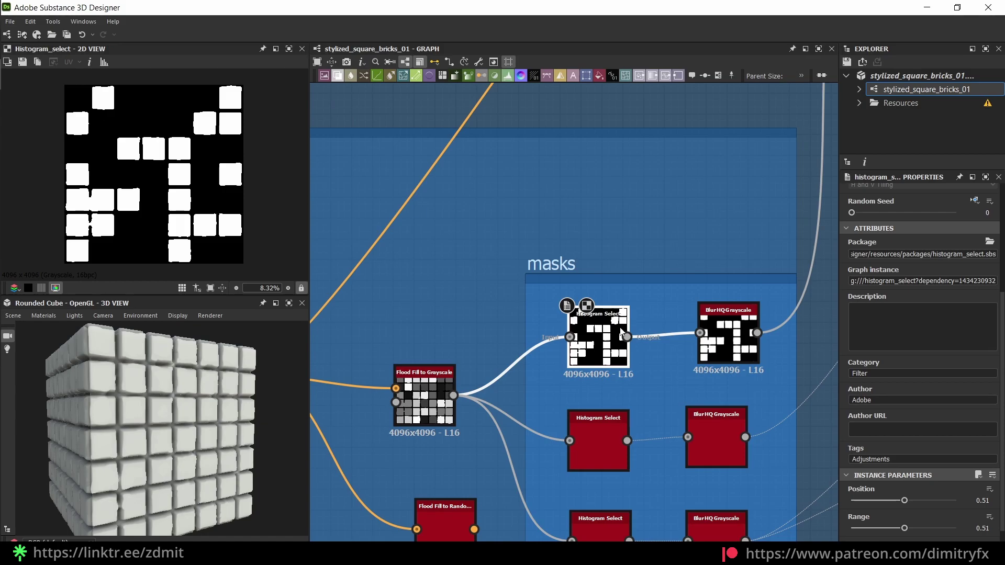
{"action": "scroll", "coordinate": [622, 332], "scroll_direction": "up", "scroll_amount": 3}
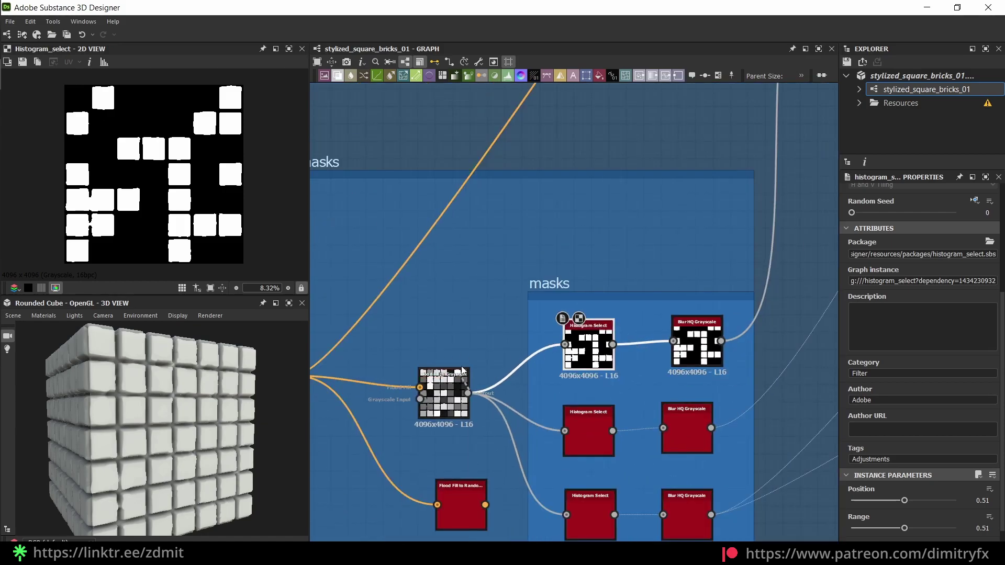
{"action": "left_click_drag", "start_coordinate": [467, 393], "coordinate": [456, 277]}
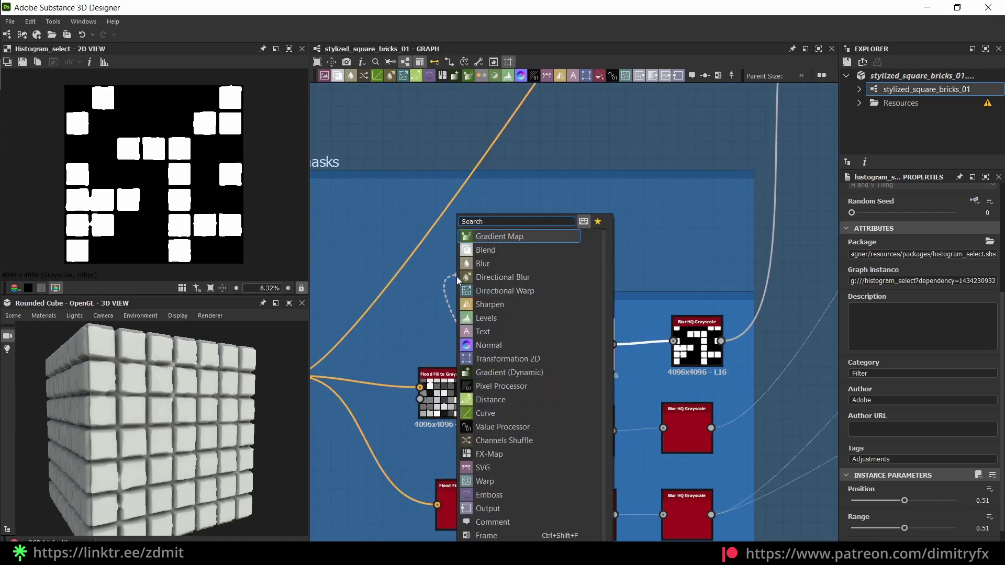
{"action": "key", "text": "Escape"}
{"action": "scroll", "coordinate": [466, 382], "scroll_direction": "up", "scroll_amount": 5}
{"action": "middle_click_drag", "start_coordinate": [466, 383], "coordinate": [568, 307]}
{"action": "left_click_drag", "start_coordinate": [410, 159], "coordinate": [591, 452]}
{"action": "scroll", "coordinate": [586, 447], "scroll_direction": "down", "scroll_amount": 3}
Step: Reposition the top Histogram Select node in the masks frame level with its Blur HQ Grayscale node
{"action": "left_click", "coordinate": [704, 322]}
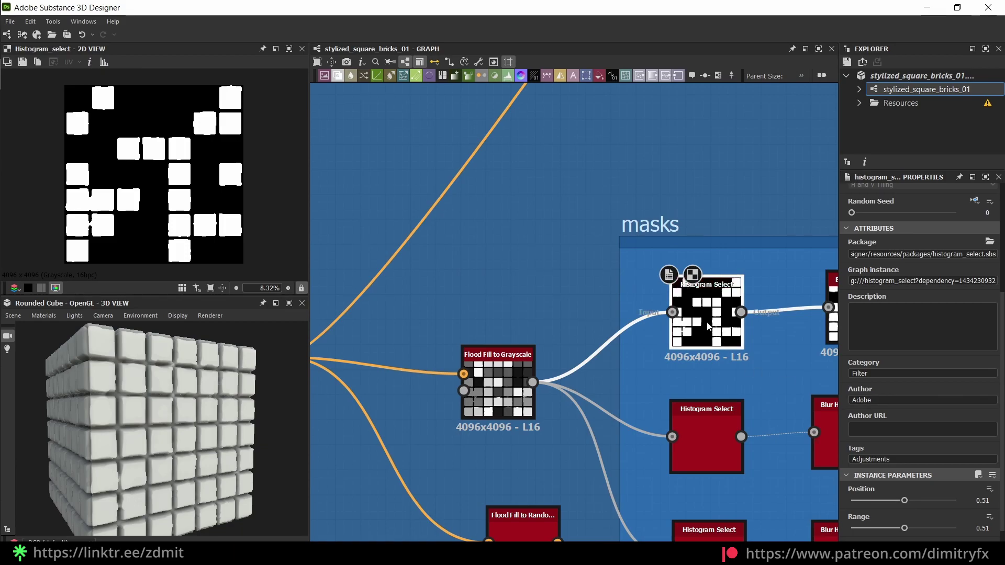
{"action": "left_click_drag", "start_coordinate": [708, 325], "coordinate": [699, 321]}
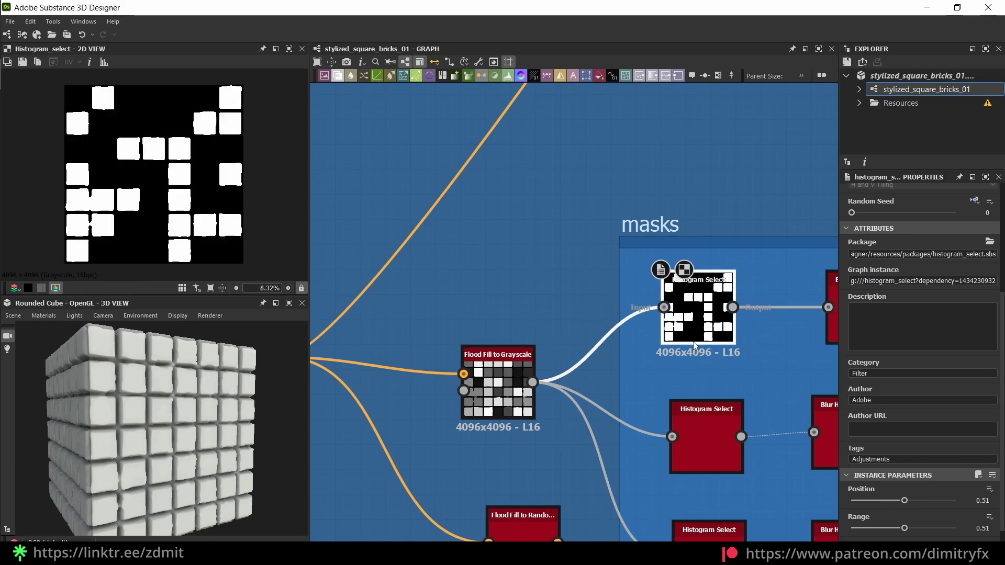
{"action": "left_click_drag", "start_coordinate": [699, 324], "coordinate": [711, 328]}
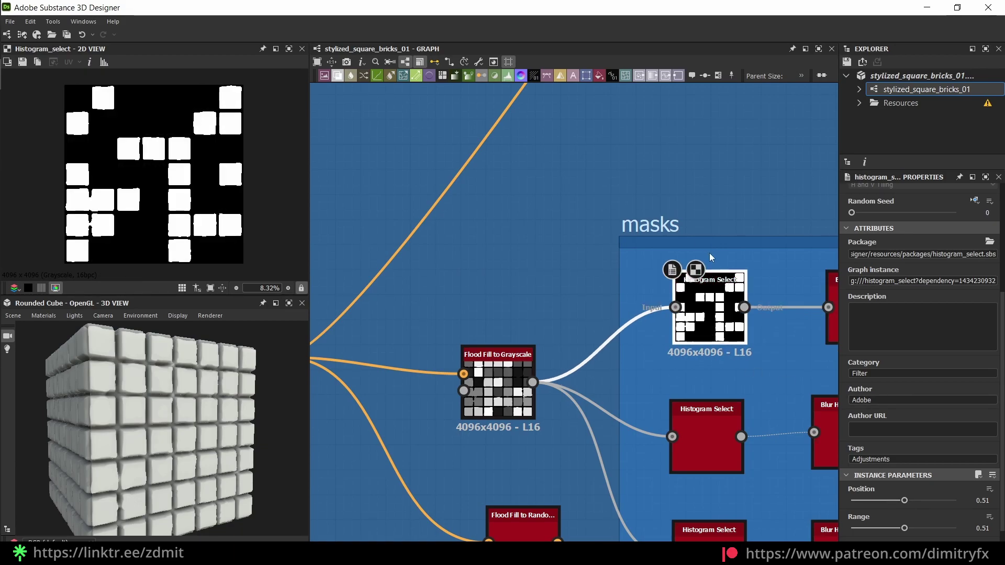
Step: Preview the top Blur HQ Grayscale mask and trace its connection to the Blend node in the Main damage control frame
{"action": "middle_click_drag", "start_coordinate": [791, 358], "coordinate": [728, 364]}
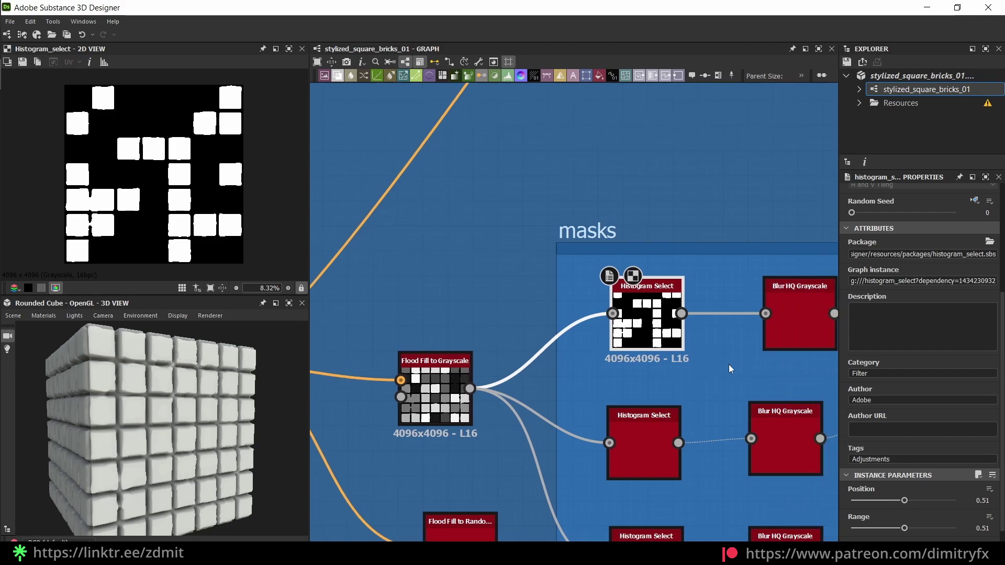
{"action": "scroll", "coordinate": [705, 354], "scroll_direction": "down", "scroll_amount": 2}
{"action": "middle_click_drag", "start_coordinate": [704, 354], "coordinate": [658, 356]}
{"action": "double_click", "coordinate": [705, 346]}
{"action": "scroll", "coordinate": [597, 180], "scroll_direction": "down", "scroll_amount": 2}
{"action": "middle_click_drag", "start_coordinate": [597, 179], "coordinate": [726, 244]}
{"action": "scroll", "coordinate": [602, 357], "scroll_direction": "down", "scroll_amount": 2}
{"action": "scroll", "coordinate": [724, 307], "scroll_direction": "up", "scroll_amount": 2}
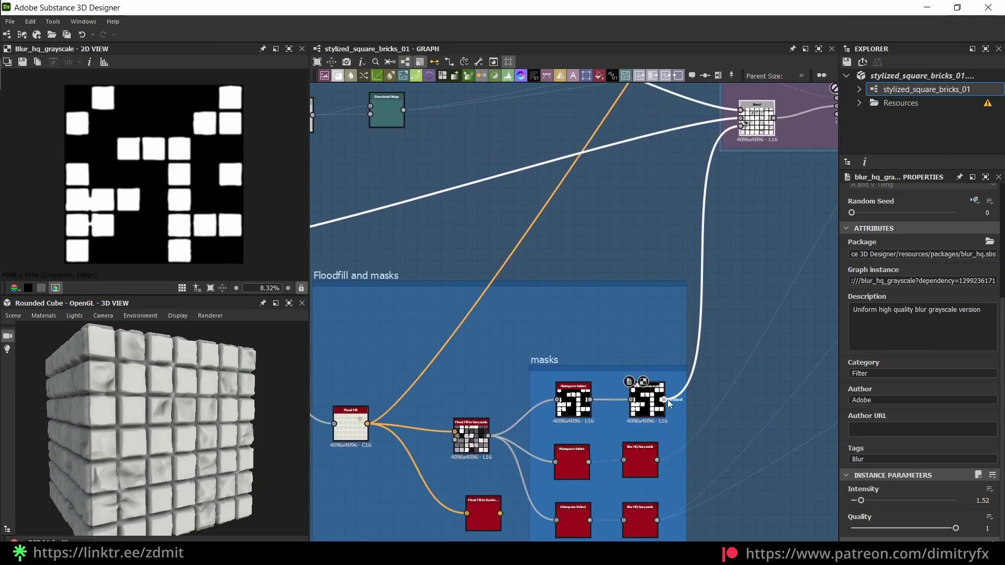
{"action": "middle_click_drag", "start_coordinate": [730, 126], "coordinate": [649, 315]}
{"action": "scroll", "coordinate": [679, 304], "scroll_direction": "up", "scroll_amount": 2}
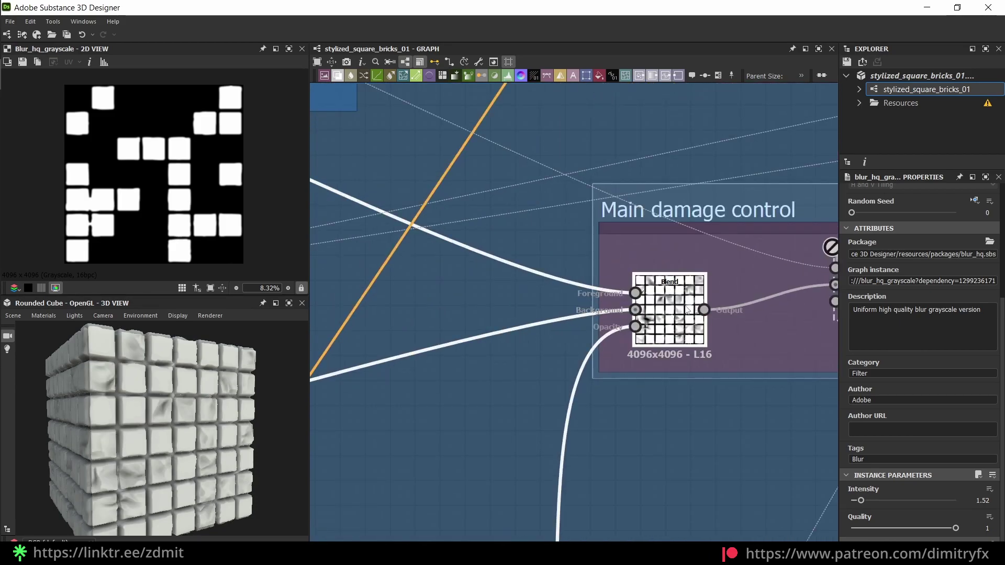
Step: Trace the Main damage control Blend node's inputs between the inner brick damage, deform edges and masks frames
{"action": "scroll", "coordinate": [560, 317], "scroll_direction": "down", "scroll_amount": 2}
{"action": "middle_click_drag", "start_coordinate": [559, 317], "coordinate": [785, 316]}
{"action": "middle_click_drag", "start_coordinate": [469, 263], "coordinate": [583, 287]}
{"action": "scroll", "coordinate": [583, 287], "scroll_direction": "down", "scroll_amount": 3}
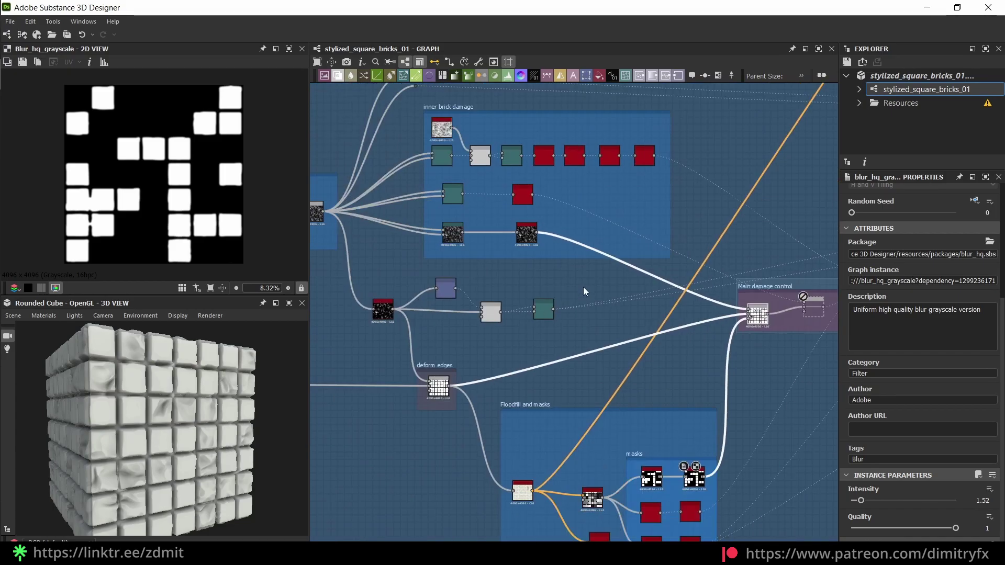
{"action": "scroll", "coordinate": [714, 325], "scroll_direction": "up", "scroll_amount": 4}
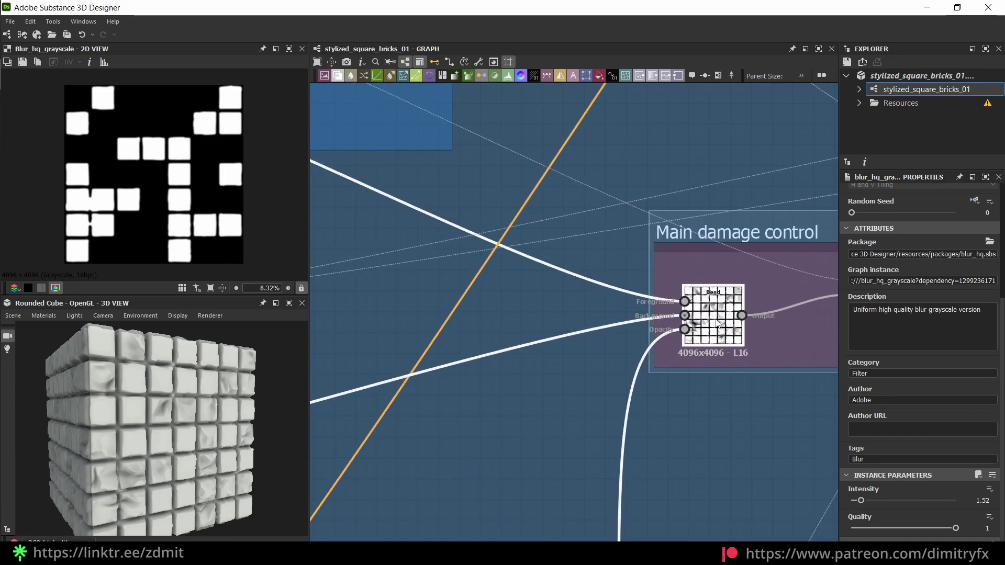
{"action": "scroll", "coordinate": [717, 325], "scroll_direction": "up", "scroll_amount": 2}
{"action": "scroll", "coordinate": [722, 303], "scroll_direction": "up", "scroll_amount": 2}
{"action": "scroll", "coordinate": [722, 303], "scroll_direction": "down", "scroll_amount": 4}
Step: Preview the lowest Directional Warp node in the inner brick damage frame and check its intensity and warp angle
{"action": "middle_click_drag", "start_coordinate": [471, 293], "coordinate": [835, 334]}
{"action": "scroll", "coordinate": [575, 261], "scroll_direction": "down", "scroll_amount": 4}
{"action": "middle_click_drag", "start_coordinate": [367, 209], "coordinate": [630, 297]}
{"action": "scroll", "coordinate": [639, 283], "scroll_direction": "up", "scroll_amount": 3}
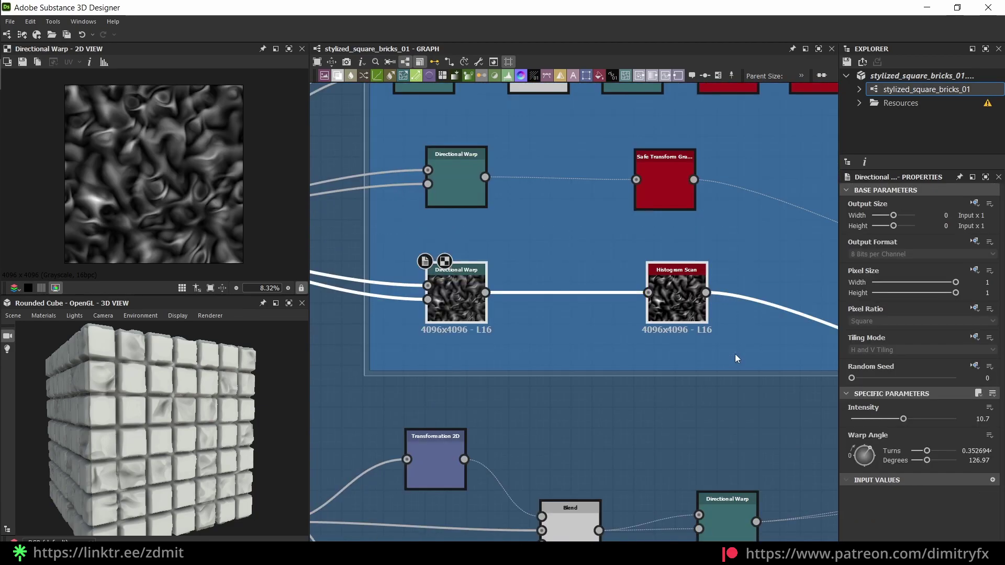
{"action": "left_click", "coordinate": [735, 355]}
{"action": "scroll", "coordinate": [496, 354], "scroll_direction": "down", "scroll_amount": 3}
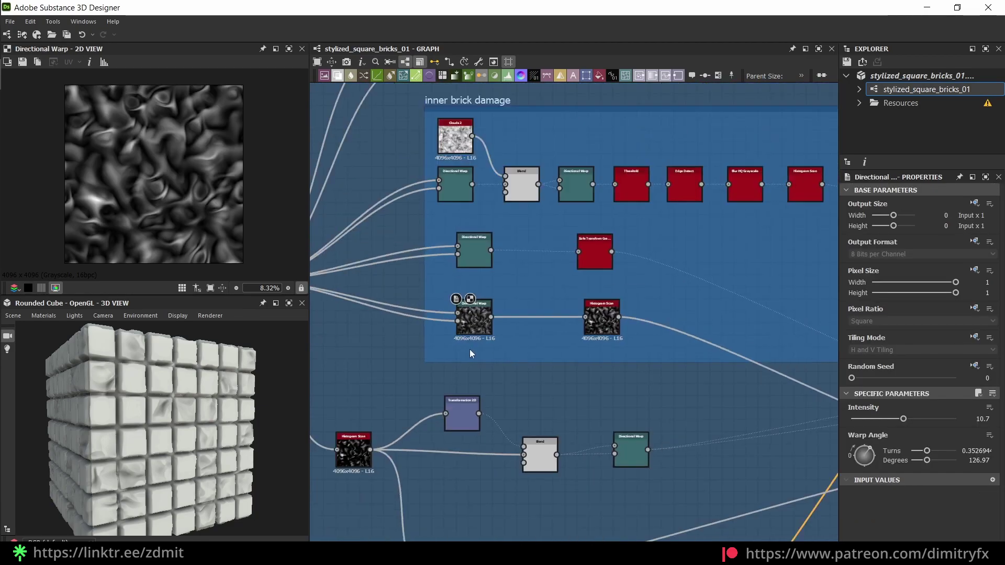
Step: Trace the inputs of the lowest inner brick damage Directional Warp node back to the damage frame's Blend node
{"action": "middle_click_drag", "start_coordinate": [469, 350], "coordinate": [684, 375]}
{"action": "scroll", "coordinate": [718, 367], "scroll_direction": "up", "scroll_amount": 4}
{"action": "left_click_drag", "start_coordinate": [585, 272], "coordinate": [708, 360]}
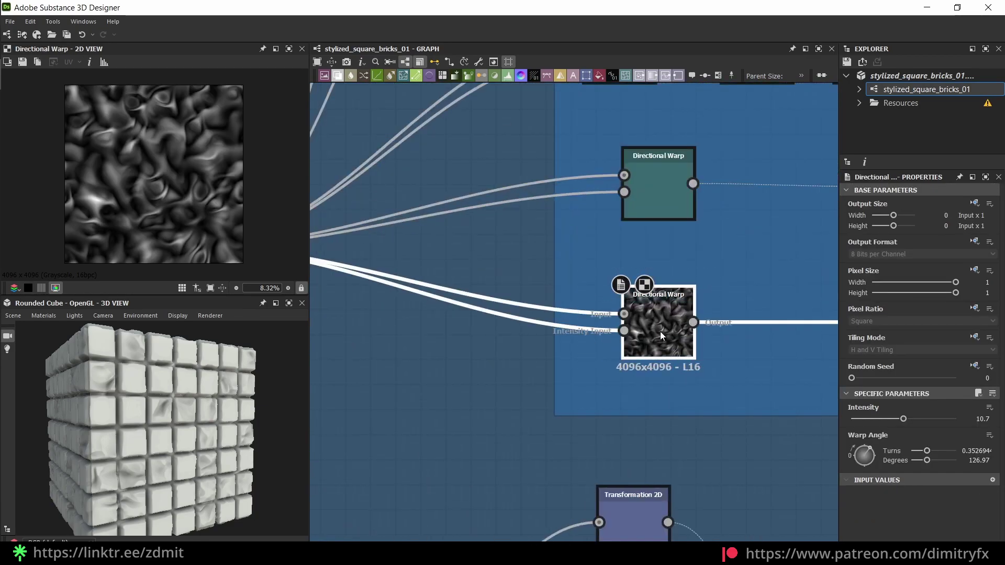
{"action": "scroll", "coordinate": [660, 331], "scroll_direction": "down", "scroll_amount": 3}
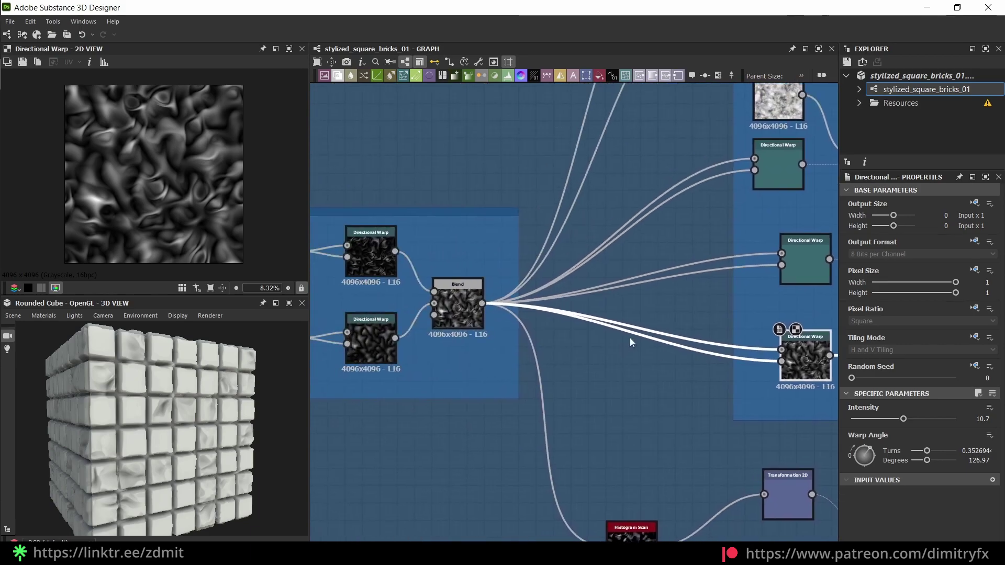
{"action": "middle_click_drag", "start_coordinate": [483, 332], "coordinate": [576, 343]}
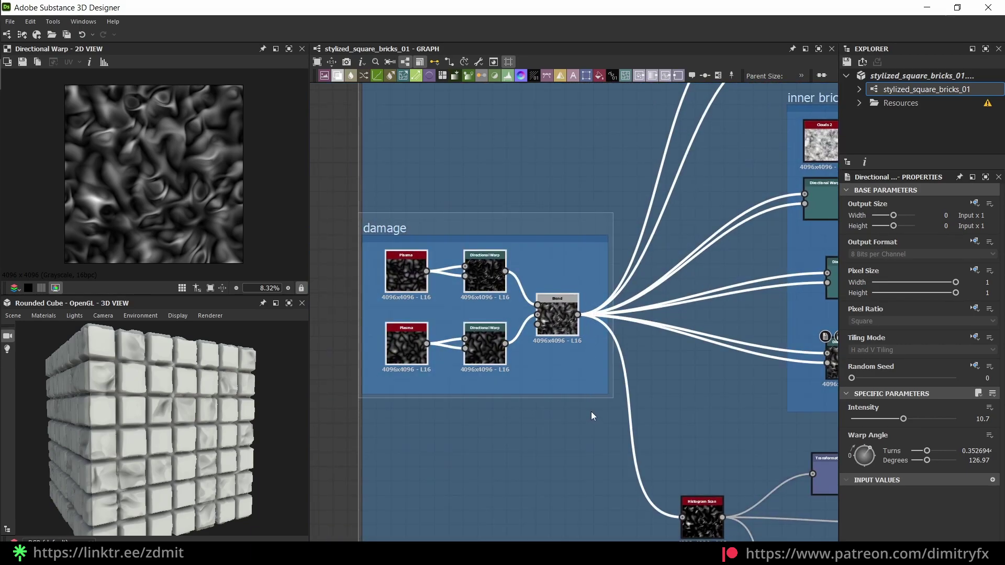
Step: Follow the connection between the damage frame's nodes and the lowest Directional Warp node in the inner brick damage frame
{"action": "scroll", "coordinate": [693, 400], "scroll_direction": "down", "scroll_amount": 1}
{"action": "middle_click_drag", "start_coordinate": [693, 399], "coordinate": [568, 403]}
{"action": "scroll", "coordinate": [567, 403], "scroll_direction": "down", "scroll_amount": 2}
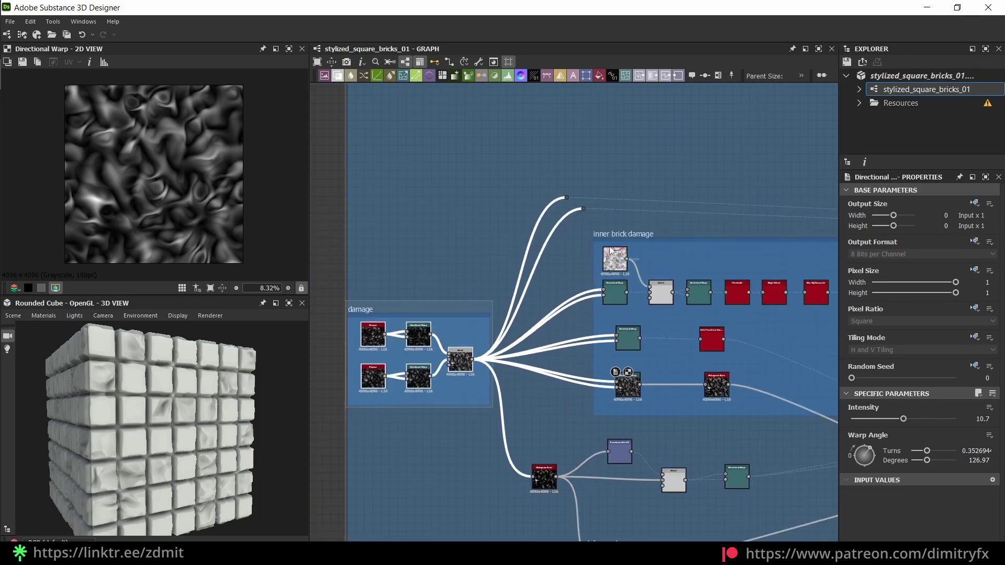
{"action": "scroll", "coordinate": [671, 420], "scroll_direction": "up", "scroll_amount": 3}
{"action": "left_click", "coordinate": [586, 356]}
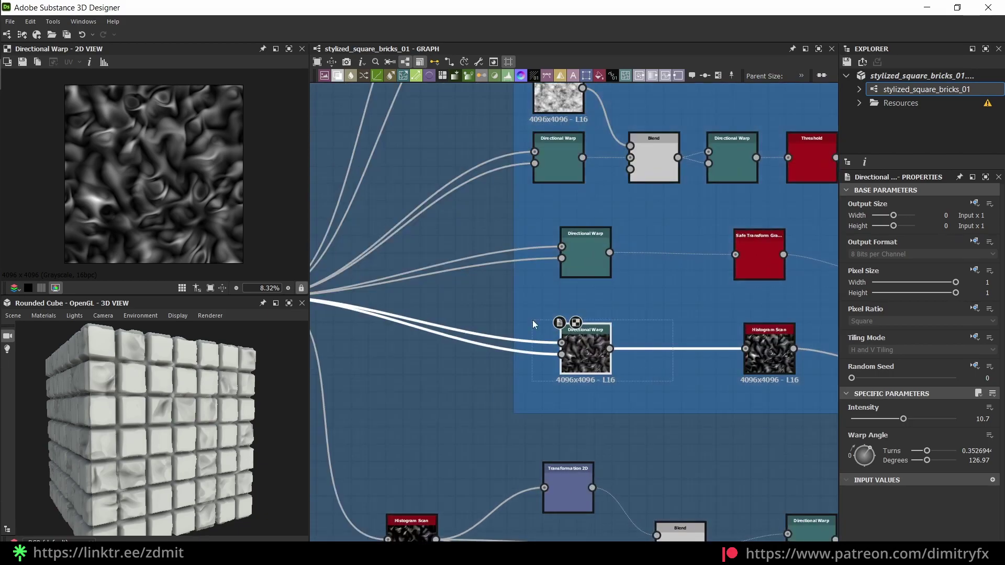
{"action": "middle_click_drag", "start_coordinate": [519, 386], "coordinate": [600, 422]}
{"action": "scroll", "coordinate": [600, 422], "scroll_direction": "down", "scroll_amount": 3}
{"action": "middle_click_drag", "start_coordinate": [391, 374], "coordinate": [438, 347]}
{"action": "scroll", "coordinate": [438, 347], "scroll_direction": "up", "scroll_amount": 2}
{"action": "left_click_drag", "start_coordinate": [358, 266], "coordinate": [592, 429]}
Step: Examine the lowest Directional Warp and Histogram Scan pair in the inner brick damage frame, checking the warp's intensity and angle
{"action": "middle_click_drag", "start_coordinate": [796, 461], "coordinate": [572, 436]}
{"action": "left_click", "coordinate": [610, 361]}
{"action": "left_click", "coordinate": [775, 373]}
{"action": "middle_click_drag", "start_coordinate": [743, 388], "coordinate": [605, 394]}
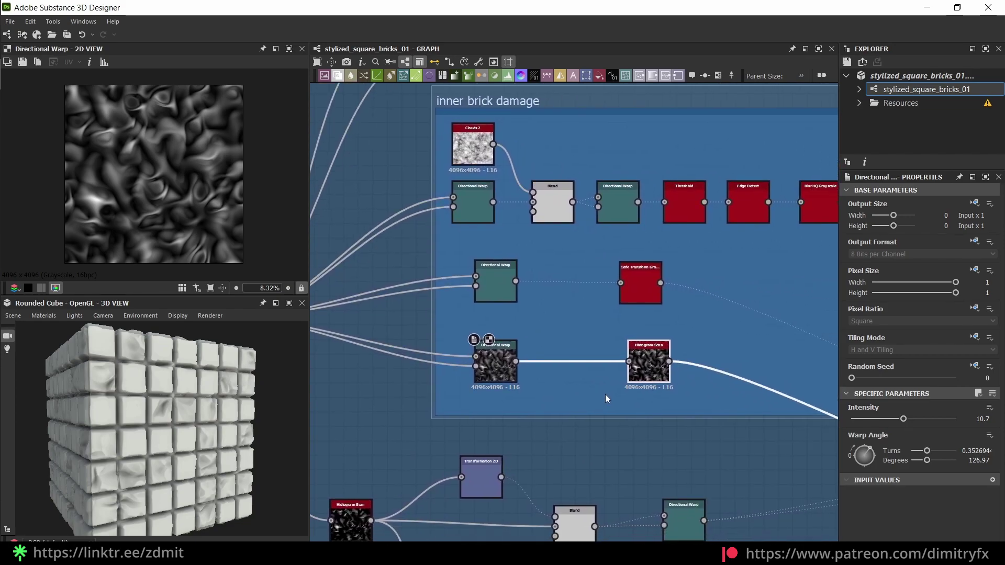
{"action": "scroll", "coordinate": [605, 394], "scroll_direction": "up", "scroll_amount": 1}
{"action": "left_click", "coordinate": [478, 364]}
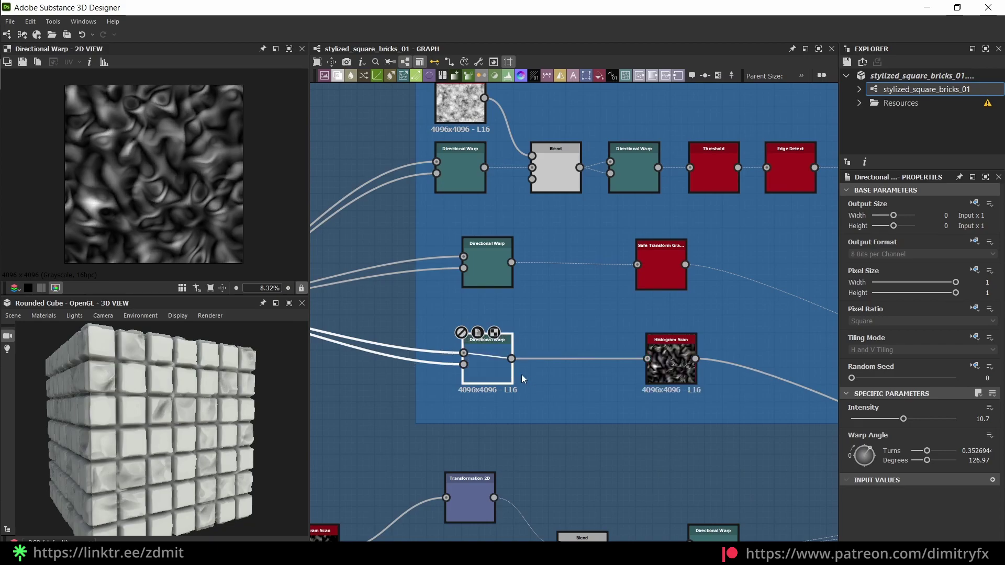
{"action": "scroll", "coordinate": [489, 366], "scroll_direction": "up", "scroll_amount": 2}
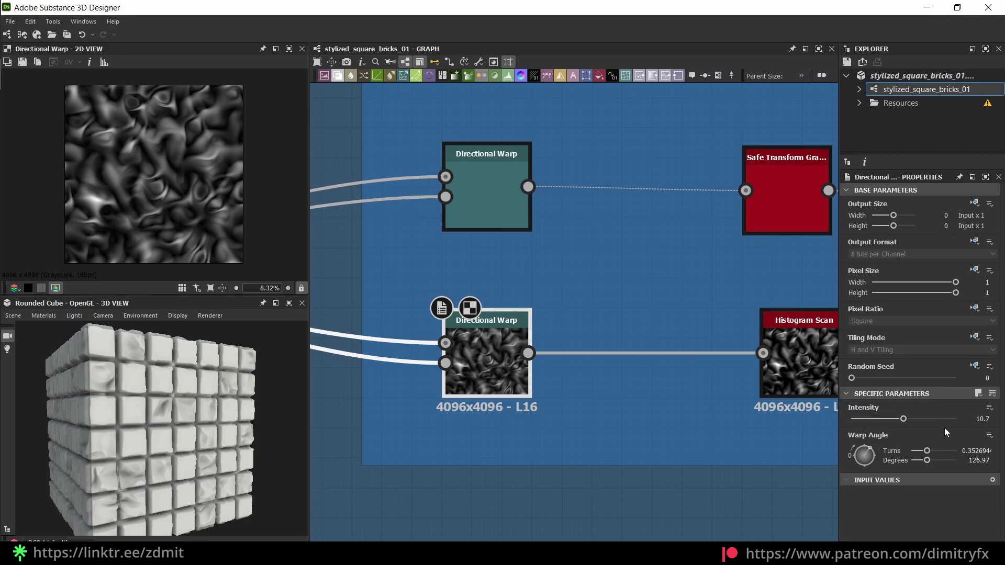
{"action": "scroll", "coordinate": [577, 391], "scroll_direction": "down", "scroll_amount": 2}
Step: Preview the inner brick damage Histogram Scan node and follow its output to the Main damage control frame
{"action": "double_click", "coordinate": [659, 371]}
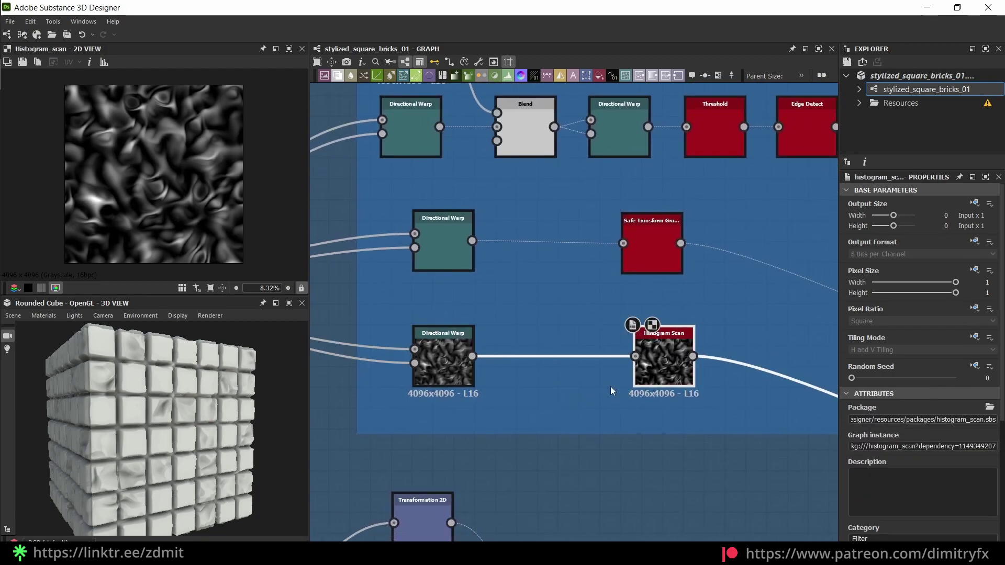
{"action": "middle_click_drag", "start_coordinate": [752, 397], "coordinate": [377, 334]}
{"action": "scroll", "coordinate": [377, 333], "scroll_direction": "down", "scroll_amount": 3}
{"action": "scroll", "coordinate": [681, 459], "scroll_direction": "up", "scroll_amount": 2}
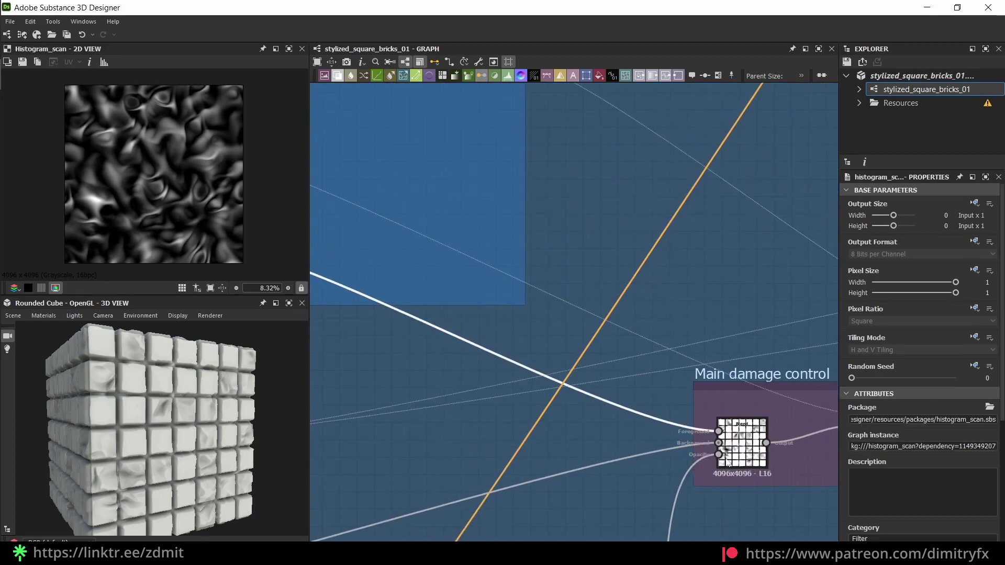
Step: Check the first Main damage control Blend node's blending mode and inspect the damaged bricks on the 3D cube
{"action": "left_click", "coordinate": [741, 447]}
{"action": "left_click", "coordinate": [896, 448]}
{"action": "left_click", "coordinate": [896, 450]}
{"action": "scroll", "coordinate": [191, 431], "scroll_direction": "up", "scroll_amount": 5}
{"action": "left_click_drag", "start_coordinate": [190, 431], "coordinate": [187, 402]}
{"action": "scroll", "coordinate": [207, 411], "scroll_direction": "down", "scroll_amount": 10}
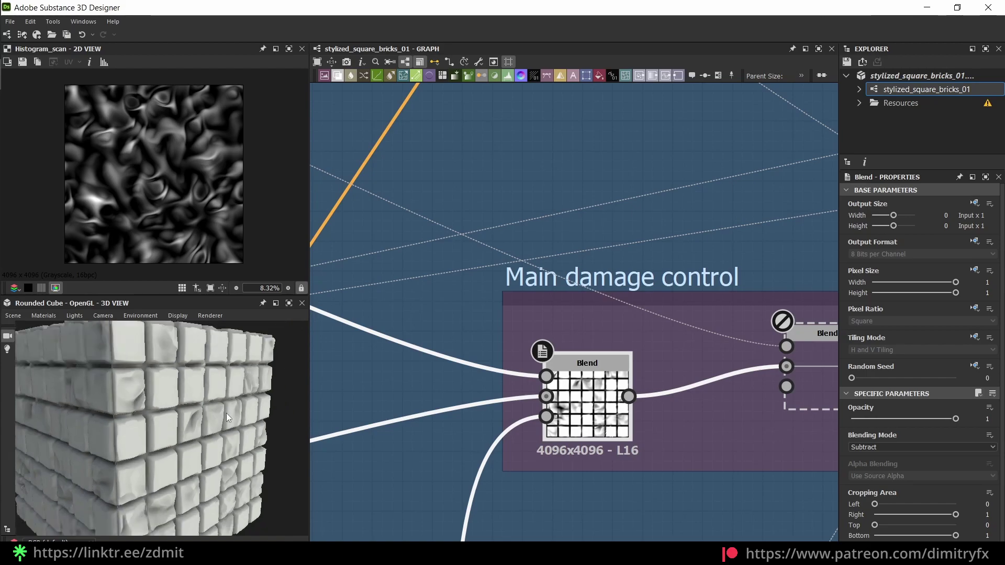
Step: Try the Copy blending mode on the first Main damage control Blend node and inspect the bricks on the cube
{"action": "left_click", "coordinate": [864, 448]}
{"action": "left_click", "coordinate": [869, 462]}
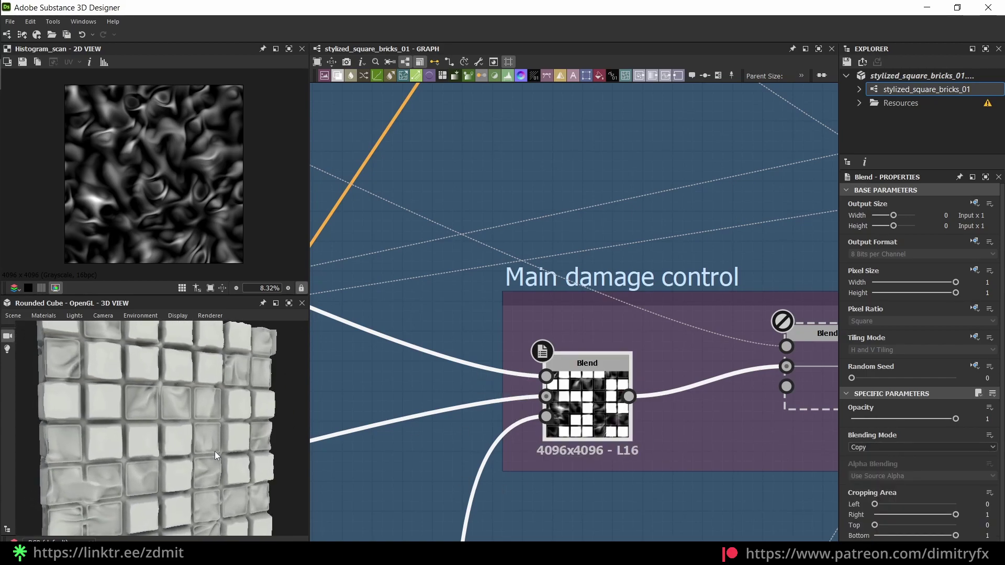
{"action": "scroll", "coordinate": [220, 451], "scroll_direction": "down", "scroll_amount": 5}
{"action": "left_click_drag", "start_coordinate": [228, 451], "coordinate": [246, 452]}
{"action": "scroll", "coordinate": [637, 454], "scroll_direction": "down", "scroll_amount": 4}
Step: Trace the first Main damage control Blend node's opacity input to the top Blur HQ Grayscale node in the masks frame
{"action": "middle_click_drag", "start_coordinate": [632, 458], "coordinate": [745, 188]}
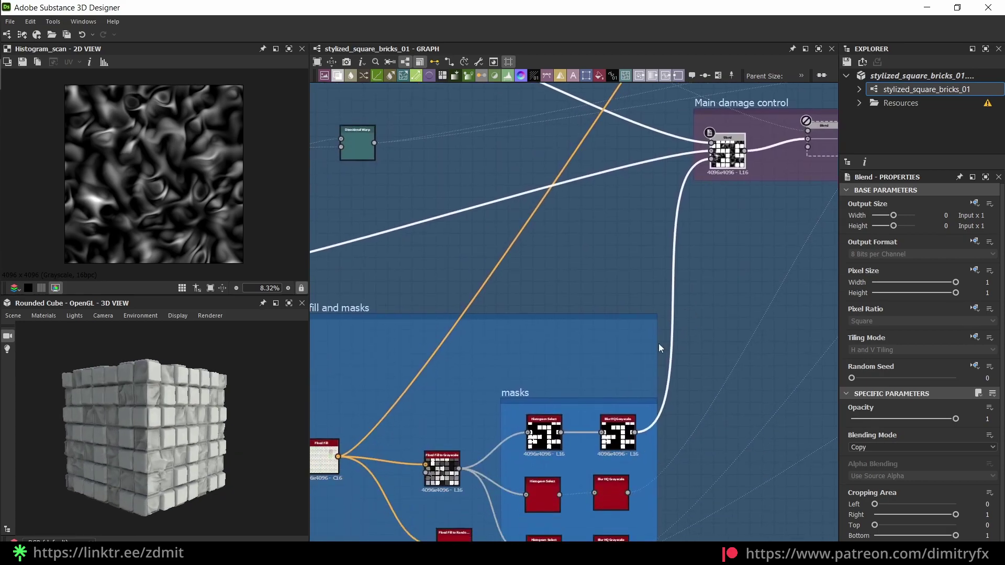
{"action": "scroll", "coordinate": [551, 430], "scroll_direction": "up", "scroll_amount": 4}
{"action": "scroll", "coordinate": [630, 309], "scroll_direction": "down", "scroll_amount": 1}
{"action": "middle_click_drag", "start_coordinate": [635, 301], "coordinate": [603, 222]}
{"action": "scroll", "coordinate": [516, 418], "scroll_direction": "up", "scroll_amount": 3}
{"action": "scroll", "coordinate": [502, 437], "scroll_direction": "up", "scroll_amount": 2}
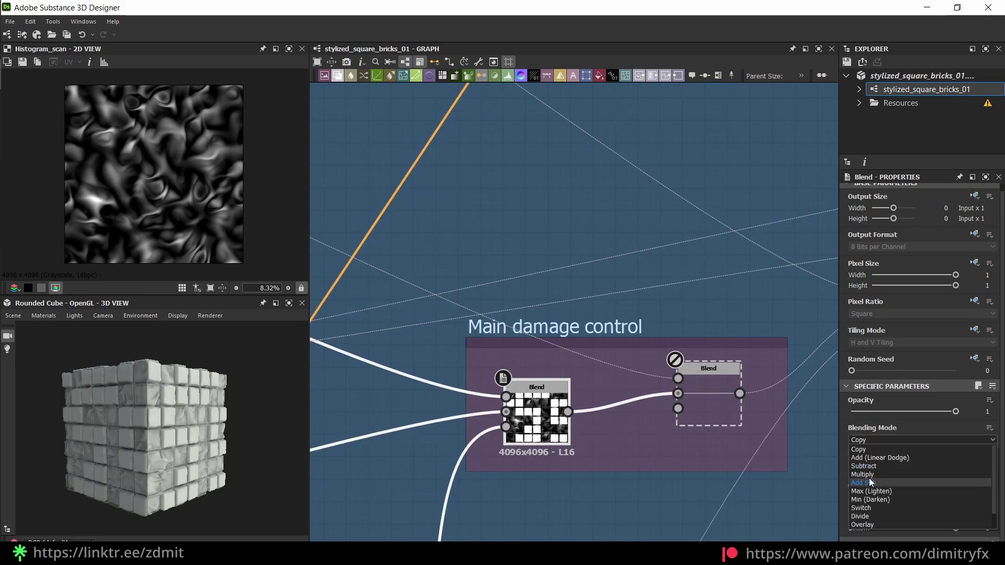
Step: Try the Multiply and Add Sub blending modes on the first Main damage control Blend node and compare the bricks
{"action": "left_click", "coordinate": [890, 474]}
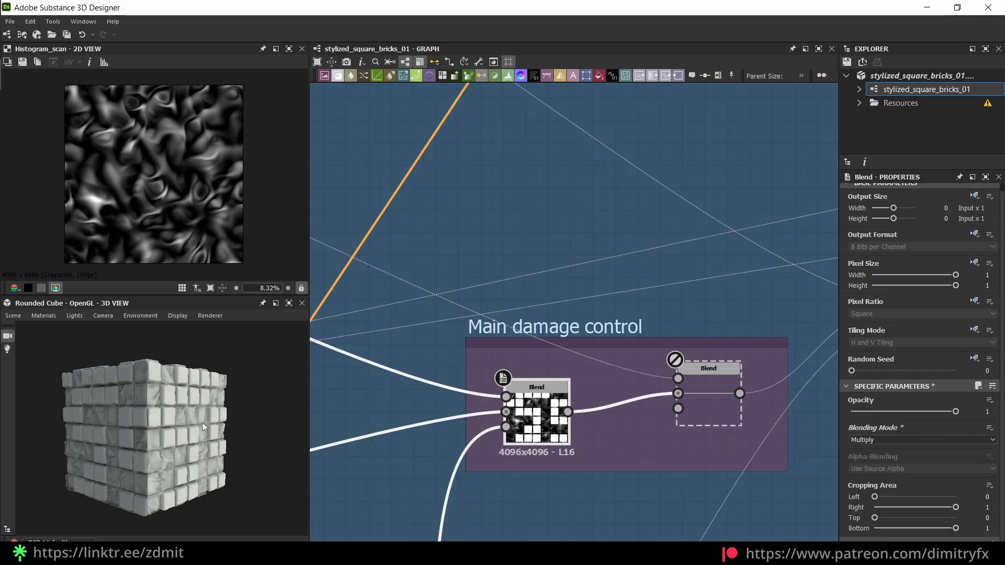
{"action": "scroll", "coordinate": [203, 424], "scroll_direction": "up", "scroll_amount": 5}
{"action": "left_click", "coordinate": [875, 440]}
{"action": "key", "text": "Down"}
{"action": "key", "text": "Return"}
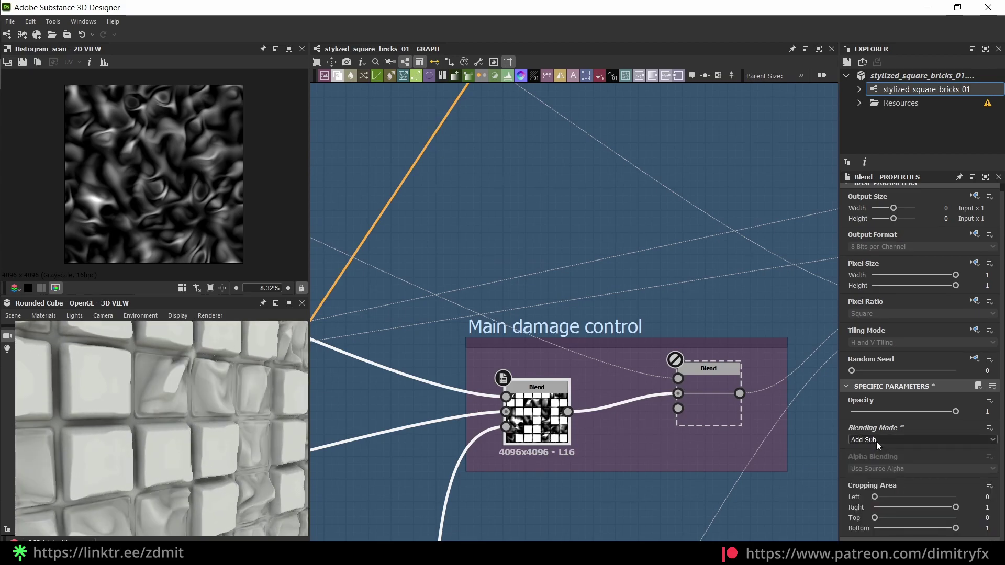
{"action": "scroll", "coordinate": [235, 451], "scroll_direction": "down", "scroll_amount": 5}
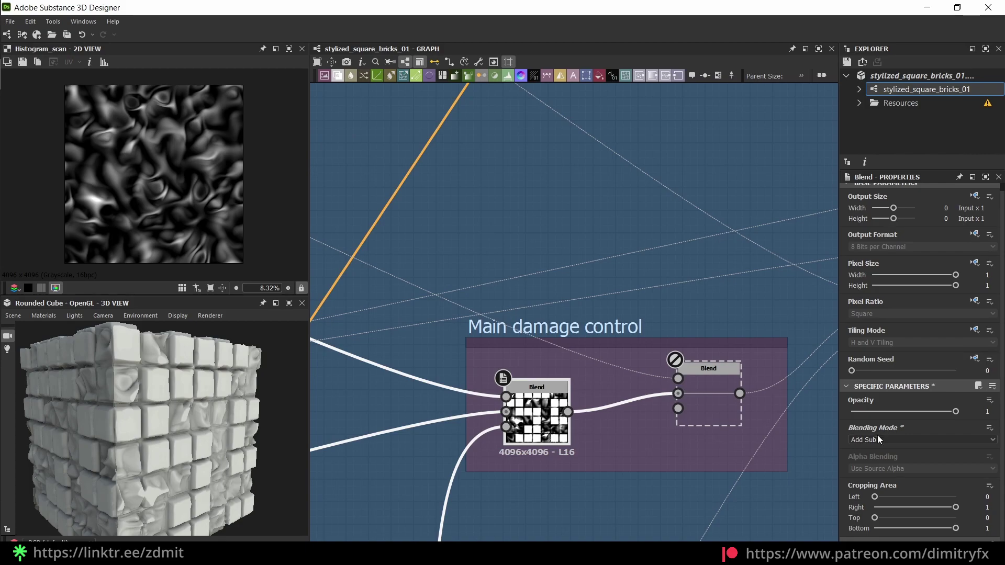
Step: Try the Switch blending mode on the first Main damage control Blend node, then restore Subtract
{"action": "key", "text": "Up"}
{"action": "key", "text": "Up"}
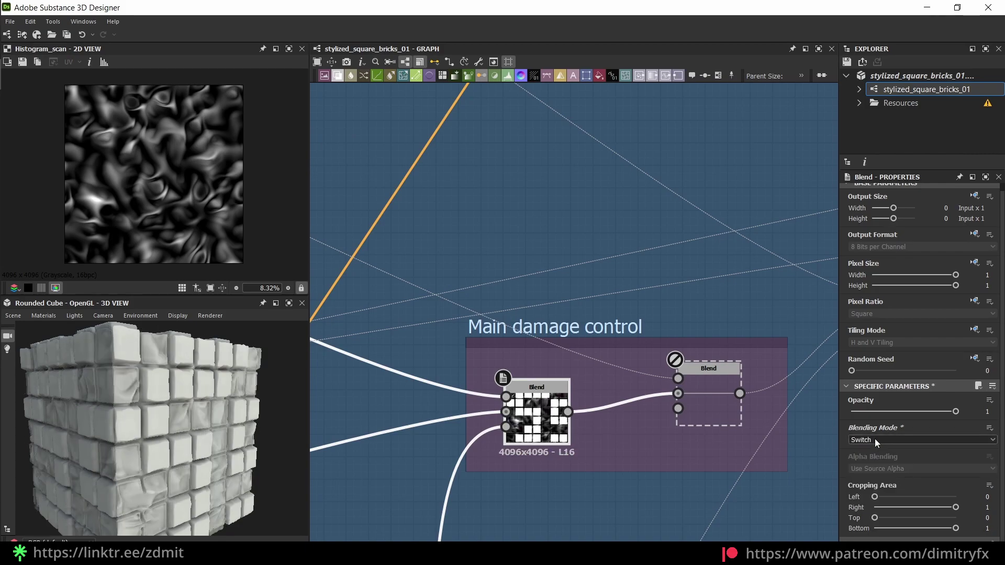
{"action": "scroll", "coordinate": [607, 421], "scroll_direction": "down", "scroll_amount": 6}
{"action": "scroll", "coordinate": [584, 420], "scroll_direction": "up", "scroll_amount": 5}
Step: Compare the opacity and blending mode of the two Blend nodes in the Main damage control frame
{"action": "left_click", "coordinate": [630, 442]}
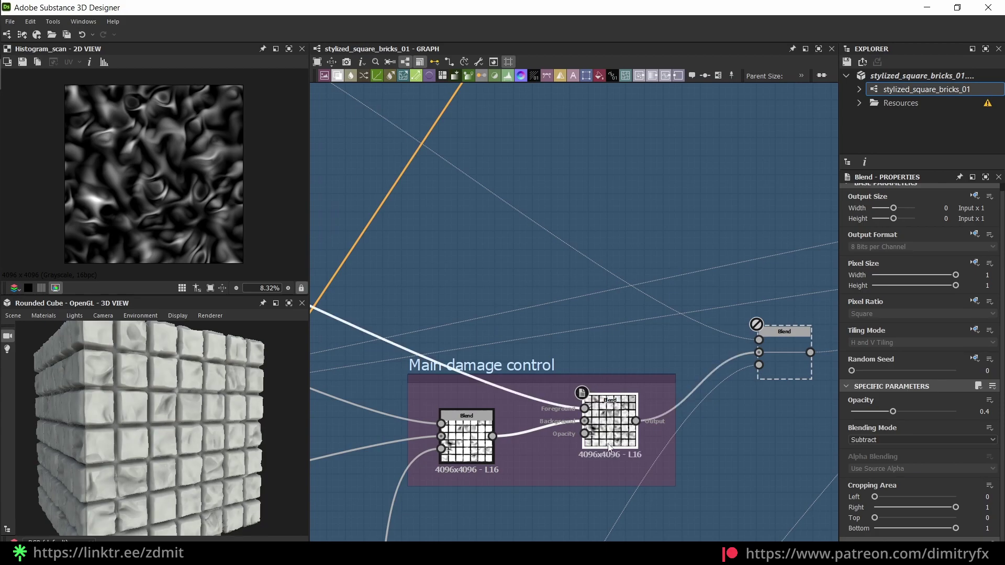
{"action": "scroll", "coordinate": [622, 439], "scroll_direction": "down", "scroll_amount": 2}
{"action": "scroll", "coordinate": [613, 432], "scroll_direction": "up", "scroll_amount": 2}
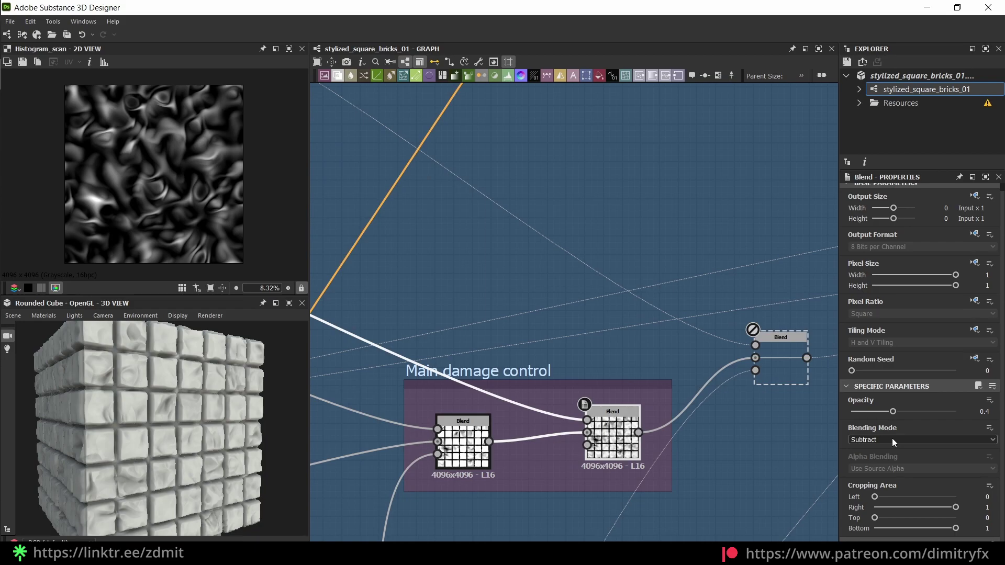
{"action": "left_click", "coordinate": [463, 445]}
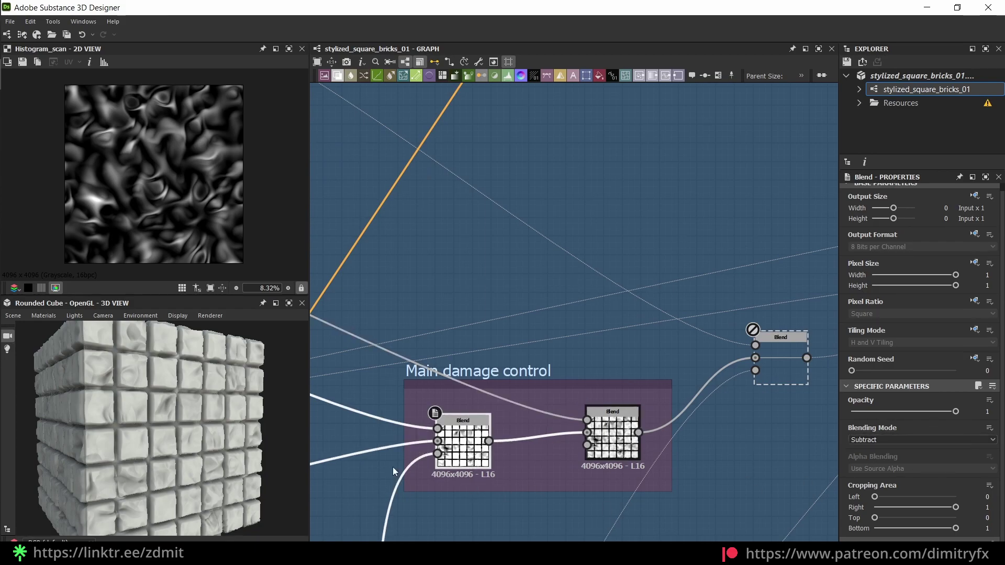
{"action": "scroll", "coordinate": [484, 463], "scroll_direction": "up", "scroll_amount": 3}
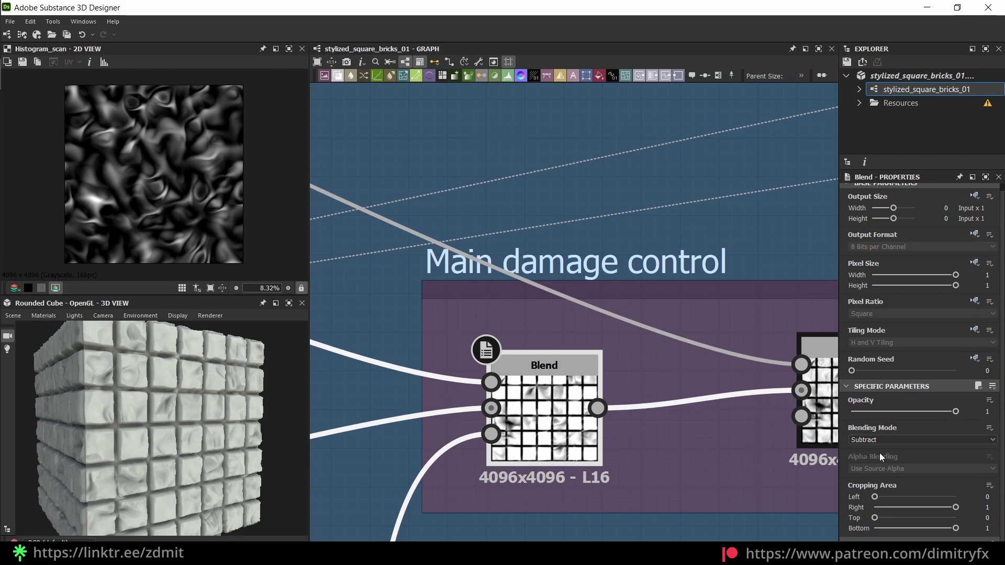
{"action": "scroll", "coordinate": [733, 471], "scroll_direction": "down", "scroll_amount": 2}
{"action": "middle_click_drag", "start_coordinate": [708, 479], "coordinate": [571, 486]}
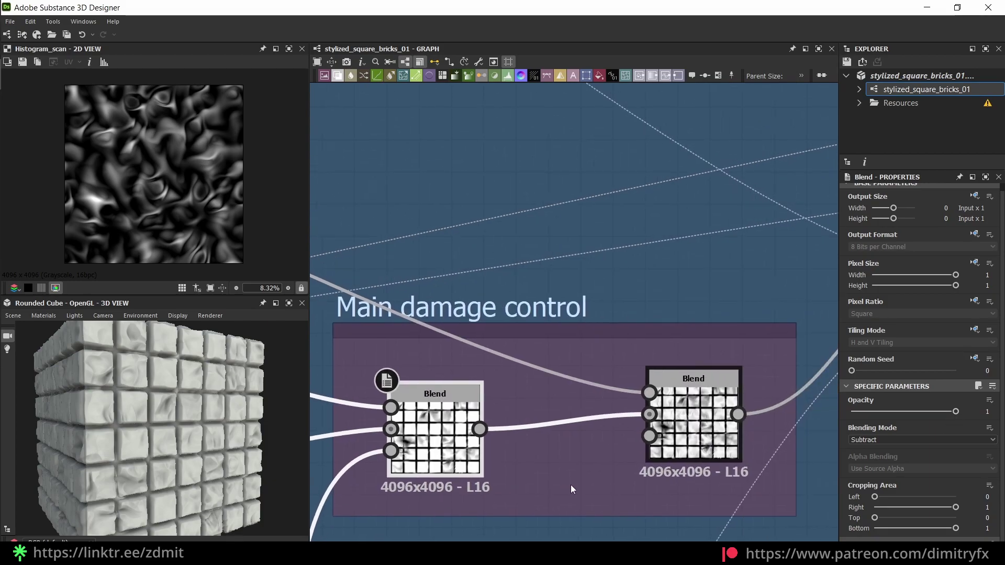
Step: Try an opacity of 1 on the second Main damage control Blend node, check the cube, and undo the change
{"action": "left_click", "coordinate": [686, 444]}
{"action": "left_click", "coordinate": [964, 410]}
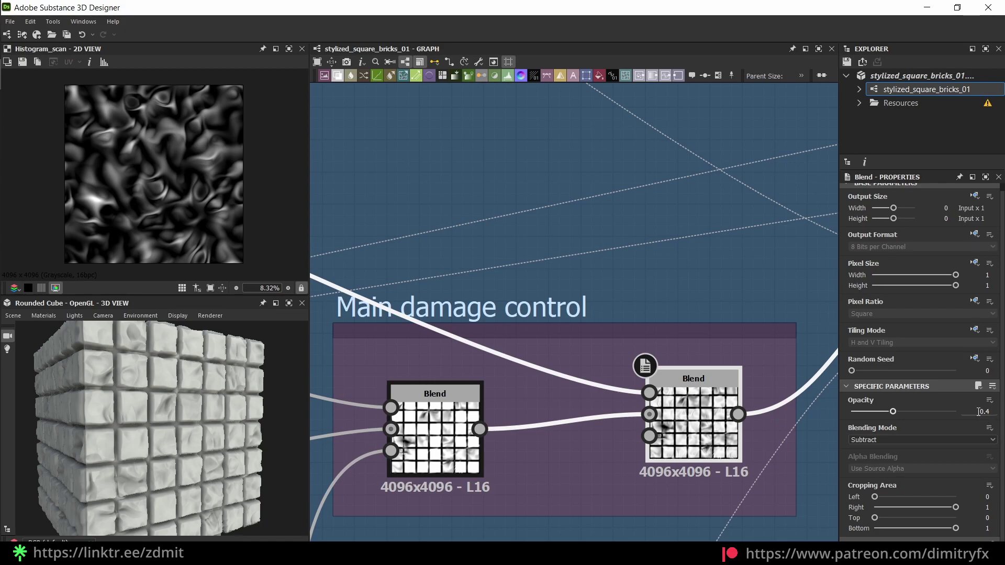
{"action": "left_click", "coordinate": [602, 509]}
{"action": "left_click", "coordinate": [675, 424]}
{"action": "left_click_drag", "start_coordinate": [893, 418], "coordinate": [995, 421]}
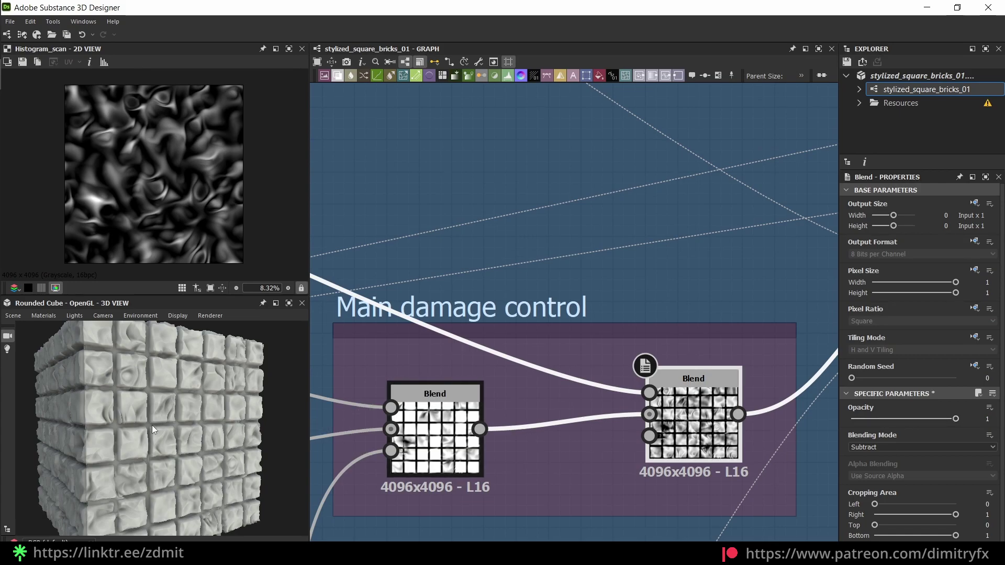
{"action": "key", "text": "ctrl+z"}
Step: Trace the second Main damage control Blend node's foreground back to the middle row of the inner brick damage frame
{"action": "scroll", "coordinate": [567, 476], "scroll_direction": "down", "scroll_amount": 4}
{"action": "scroll", "coordinate": [565, 476], "scroll_direction": "down", "scroll_amount": 2}
{"action": "middle_click_drag", "start_coordinate": [357, 424], "coordinate": [883, 448]}
{"action": "scroll", "coordinate": [664, 346], "scroll_direction": "up", "scroll_amount": 5}
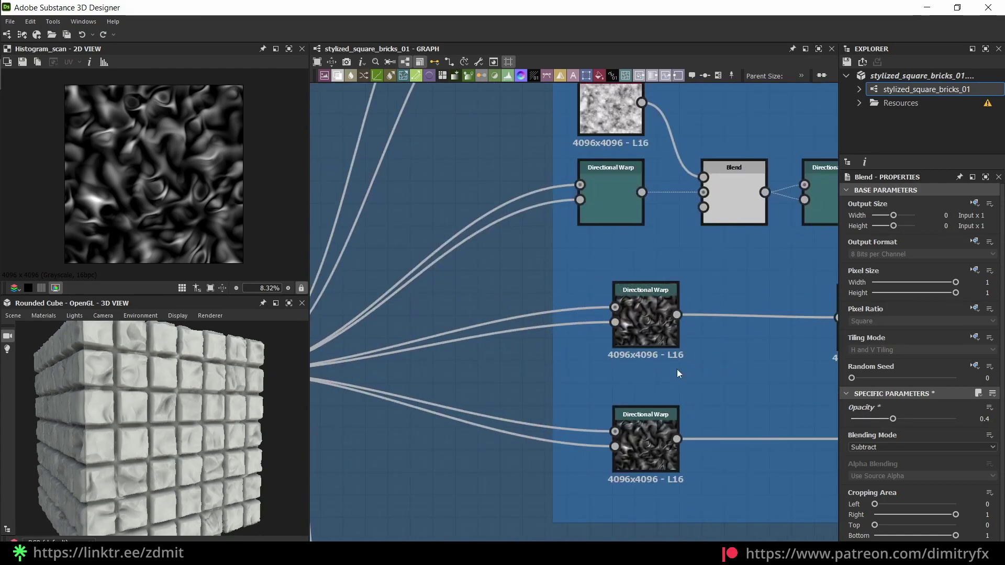
{"action": "middle_click_drag", "start_coordinate": [676, 369], "coordinate": [485, 357]}
{"action": "scroll", "coordinate": [485, 357], "scroll_direction": "down", "scroll_amount": 2}
{"action": "left_click_drag", "start_coordinate": [356, 263], "coordinate": [644, 348]}
{"action": "middle_click_drag", "start_coordinate": [427, 343], "coordinate": [646, 342]}
Step: Compare the previews of the middle and lowest Directional Warp nodes in the inner brick damage frame
{"action": "double_click", "coordinate": [647, 321]}
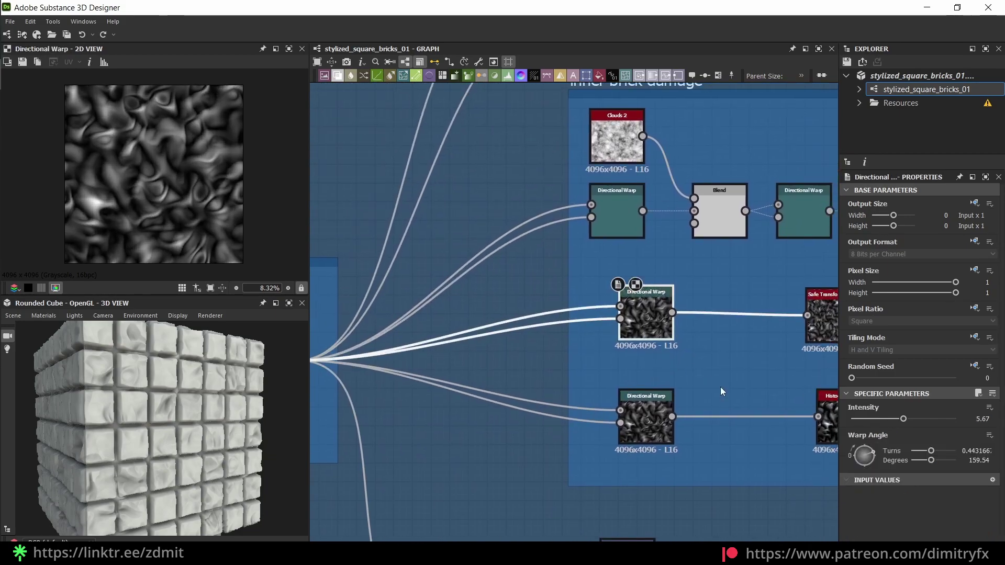
{"action": "double_click", "coordinate": [658, 425]}
{"action": "double_click", "coordinate": [645, 321]}
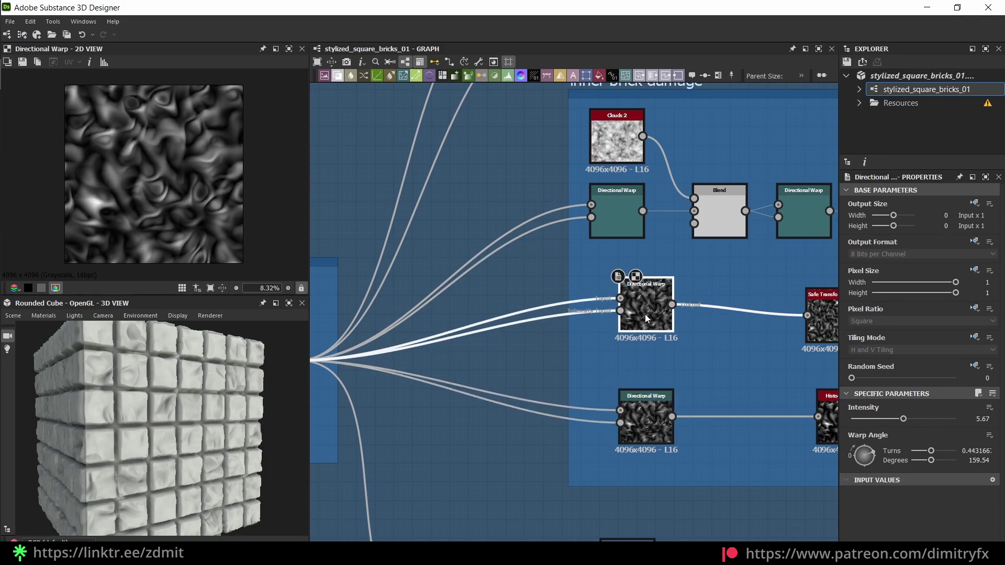
{"action": "double_click", "coordinate": [637, 416]}
{"action": "double_click", "coordinate": [649, 325]}
{"action": "double_click", "coordinate": [645, 416]}
{"action": "double_click", "coordinate": [646, 323]}
{"action": "double_click", "coordinate": [646, 419]}
{"action": "double_click", "coordinate": [646, 314]}
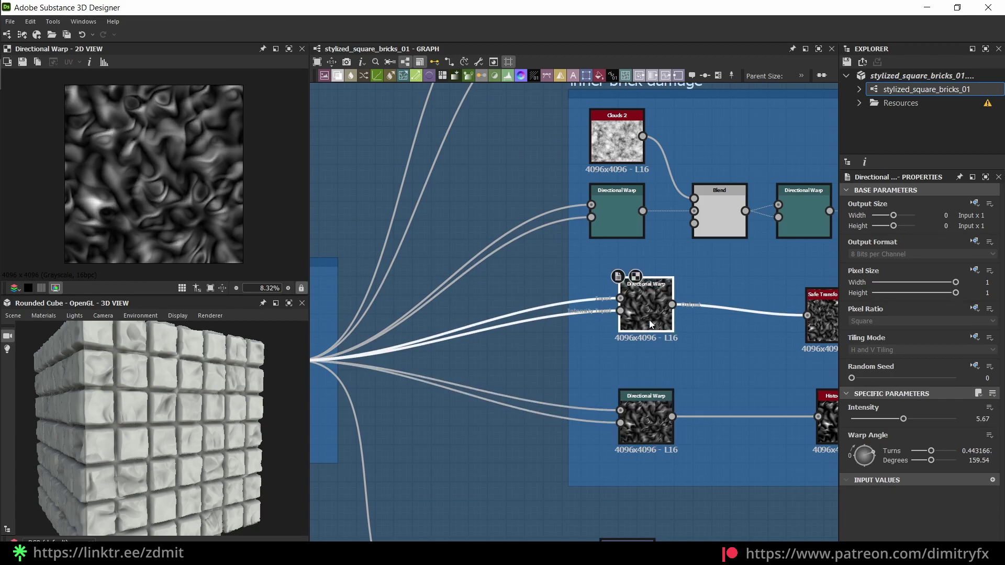
Step: Set the middle inner brick damage Directional Warp node's intensity to 22.68 and its warp angle to about 155 degrees
{"action": "left_click", "coordinate": [865, 463]}
{"action": "left_click_drag", "start_coordinate": [904, 419], "coordinate": [964, 432]}
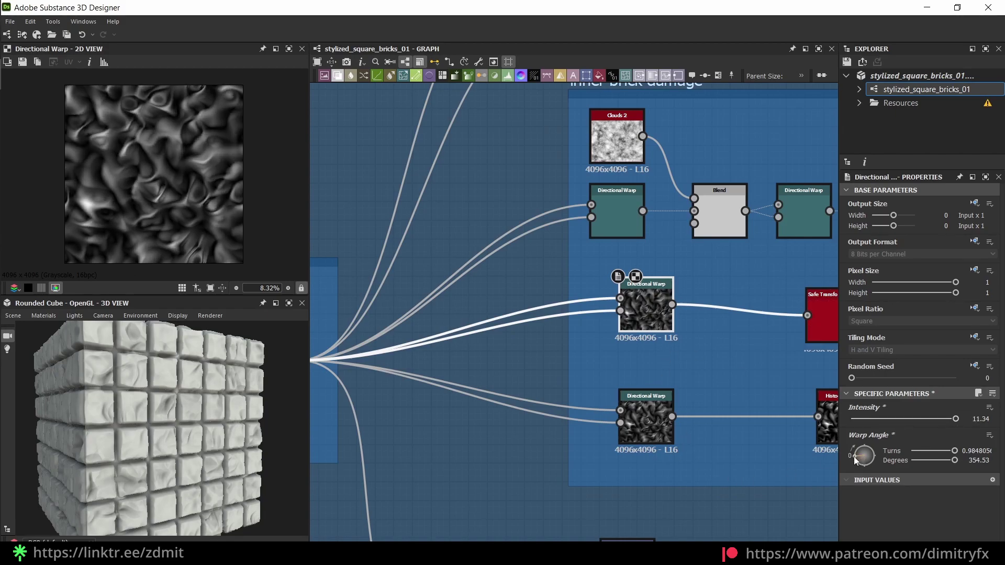
{"action": "double_click", "coordinate": [648, 397]}
{"action": "double_click", "coordinate": [643, 287]}
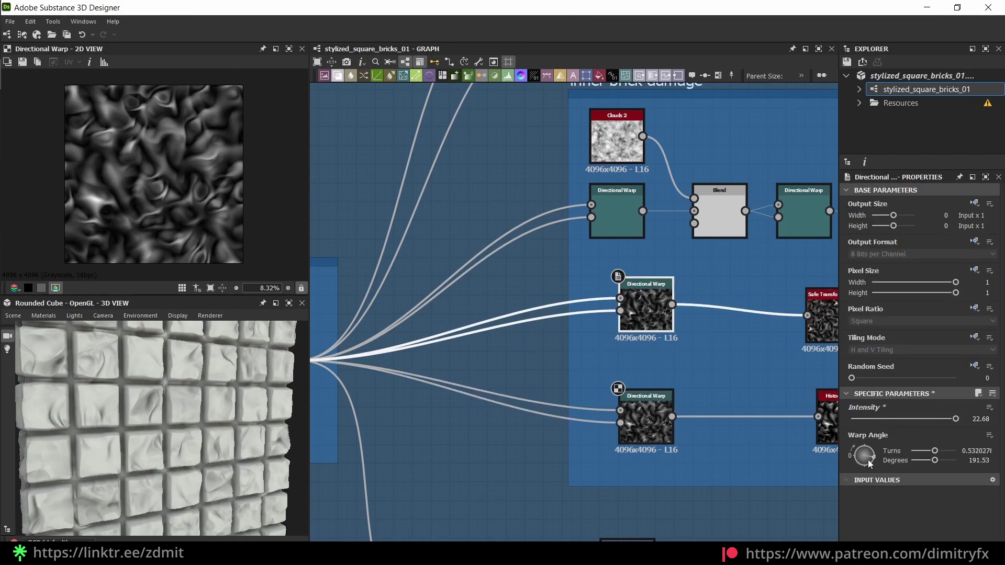
{"action": "left_click", "coordinate": [867, 452]}
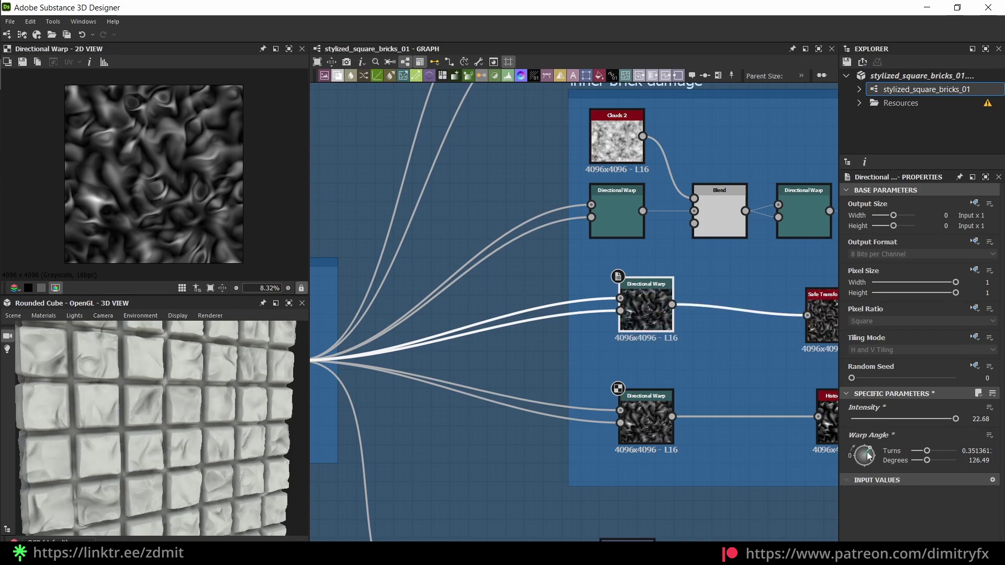
{"action": "left_click_drag", "start_coordinate": [869, 452], "coordinate": [870, 454]}
Step: Set the second Main damage control Blend node's opacity to 0.3
{"action": "scroll", "coordinate": [783, 361], "scroll_direction": "down", "scroll_amount": 3}
{"action": "middle_click_drag", "start_coordinate": [783, 361], "coordinate": [425, 341]}
{"action": "scroll", "coordinate": [594, 428], "scroll_direction": "down", "scroll_amount": 3}
{"action": "middle_click_drag", "start_coordinate": [594, 428], "coordinate": [505, 325]}
{"action": "scroll", "coordinate": [536, 357], "scroll_direction": "up", "scroll_amount": 2}
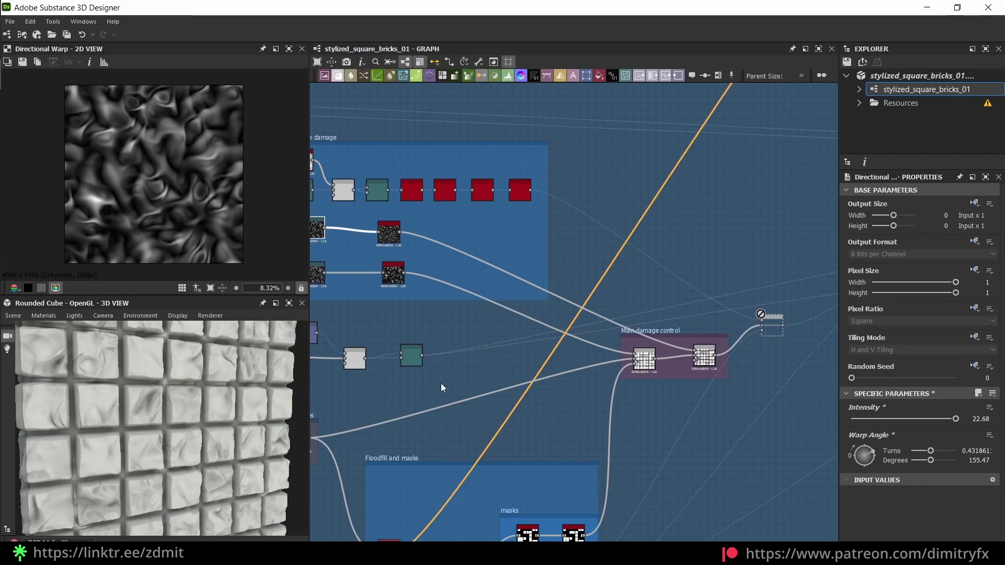
{"action": "left_click_drag", "start_coordinate": [209, 438], "coordinate": [165, 405]}
{"action": "scroll", "coordinate": [706, 360], "scroll_direction": "up", "scroll_amount": 2}
{"action": "left_click", "coordinate": [710, 371]}
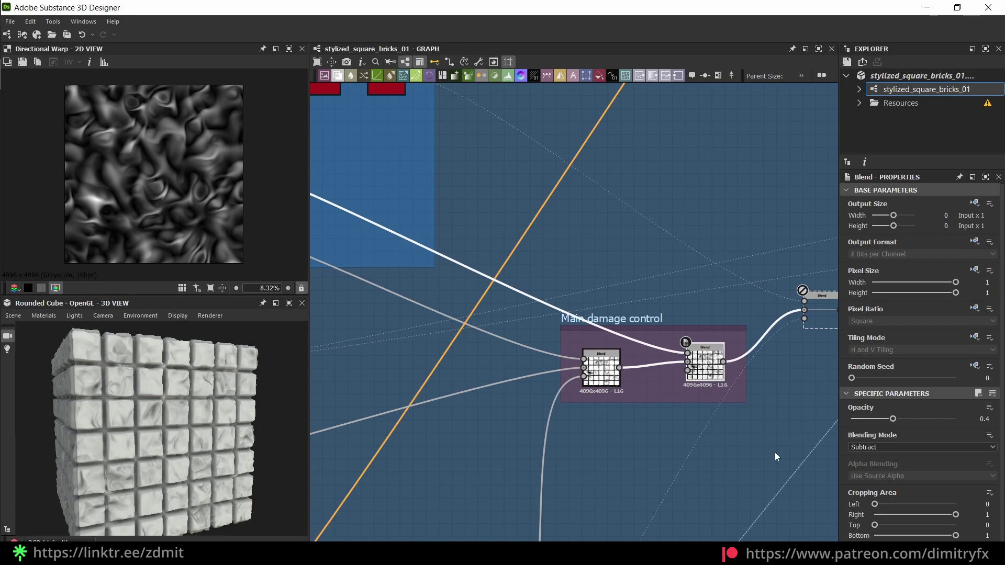
{"action": "scroll", "coordinate": [633, 466], "scroll_direction": "down", "scroll_amount": 2}
{"action": "left_click_drag", "start_coordinate": [990, 419], "coordinate": [984, 419]}
{"action": "type", "text": "3"}
{"action": "key", "text": "Return"}
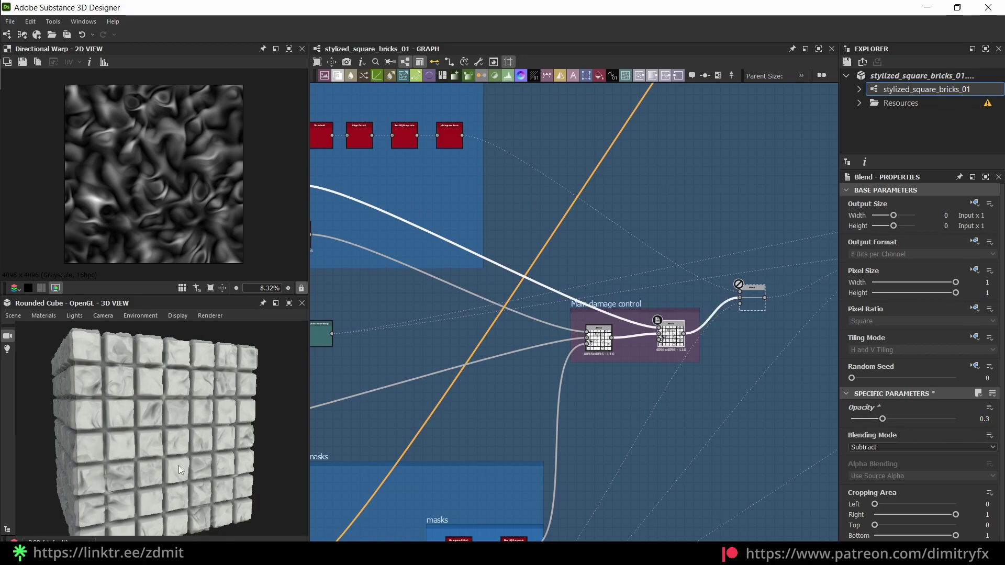
Step: Preview the Directional Warp, Blend and Clouds 2 nodes that start the top row of the inner brick damage frame
{"action": "scroll", "coordinate": [511, 386], "scroll_direction": "down", "scroll_amount": 2}
{"action": "middle_click_drag", "start_coordinate": [349, 339], "coordinate": [541, 342]}
{"action": "middle_click_drag", "start_coordinate": [630, 277], "coordinate": [680, 374]}
{"action": "scroll", "coordinate": [674, 350], "scroll_direction": "up", "scroll_amount": 4}
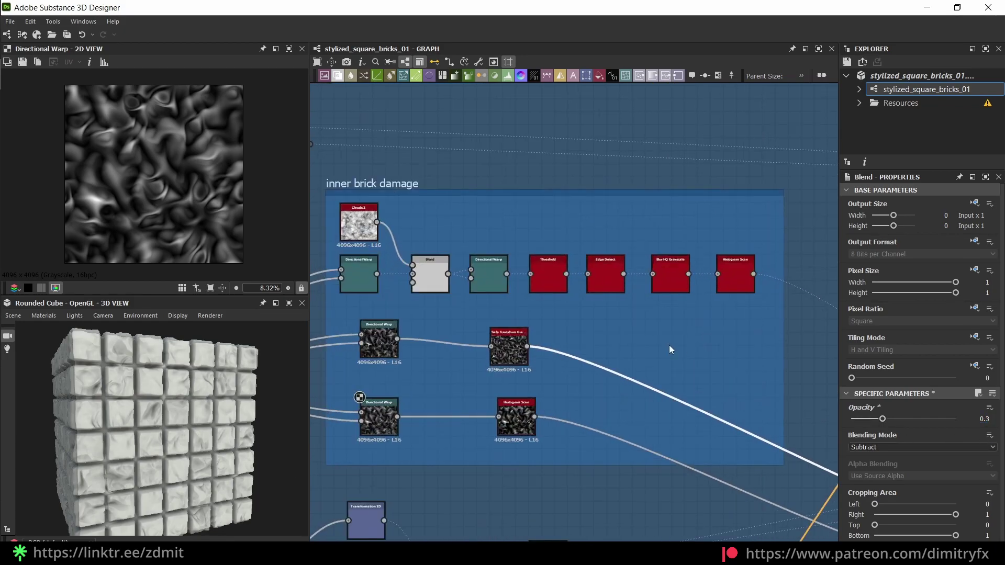
{"action": "middle_click_drag", "start_coordinate": [608, 339], "coordinate": [895, 372]}
{"action": "scroll", "coordinate": [701, 312], "scroll_direction": "up", "scroll_amount": 3}
{"action": "double_click", "coordinate": [610, 314]}
{"action": "double_click", "coordinate": [727, 329]}
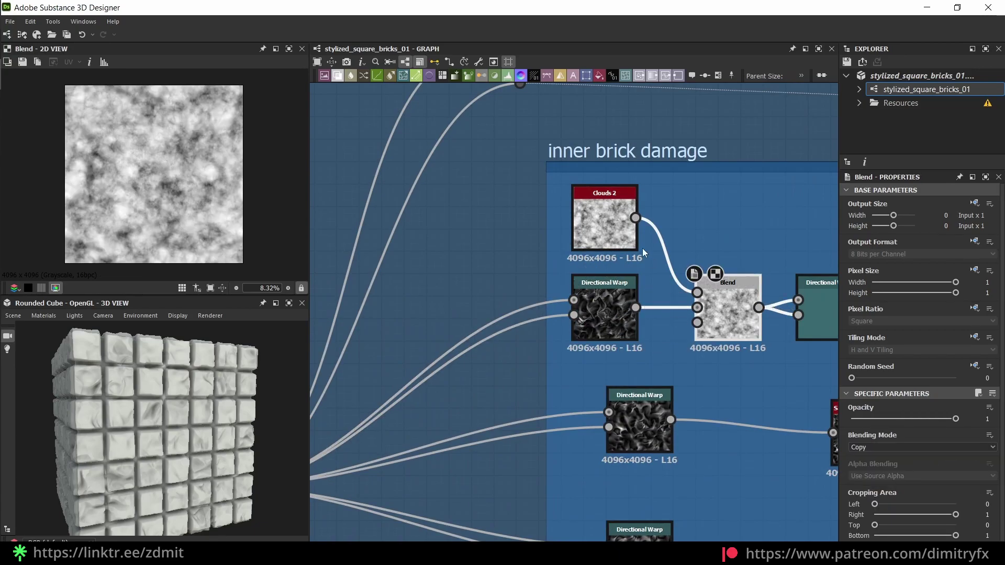
{"action": "double_click", "coordinate": [613, 222]}
{"action": "middle_click_drag", "start_coordinate": [796, 291], "coordinate": [586, 282]}
{"action": "scroll", "coordinate": [586, 281], "scroll_direction": "up", "scroll_amount": 1}
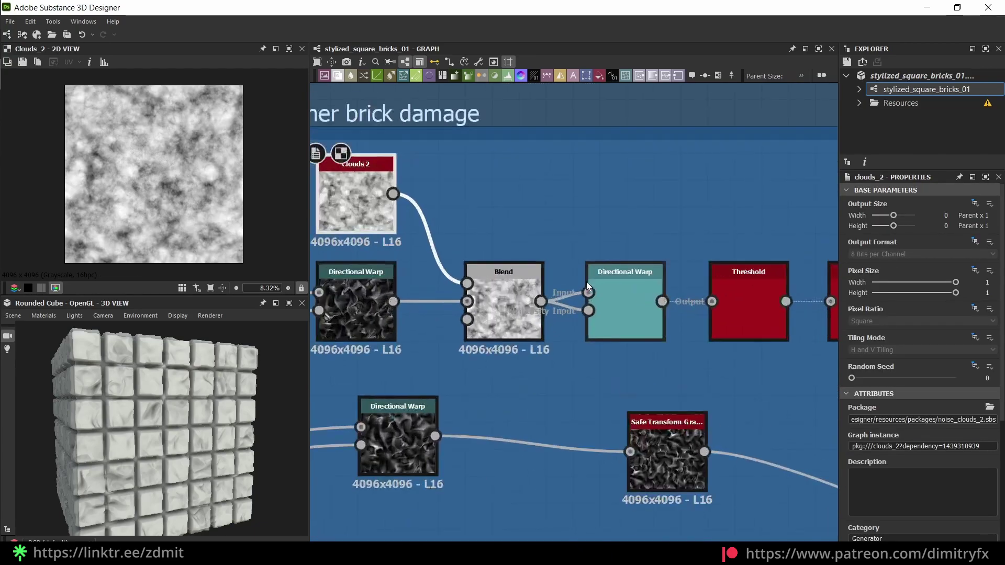
Step: Preview the Directional Warp, Threshold, Edge Detect, Blur HQ Grayscale and Histogram Scan nodes along the top row of the inner brick damage frame
{"action": "double_click", "coordinate": [635, 312]}
{"action": "scroll", "coordinate": [722, 374], "scroll_direction": "down", "scroll_amount": 2}
{"action": "middle_click_drag", "start_coordinate": [733, 374], "coordinate": [535, 363]}
{"action": "double_click", "coordinate": [522, 325]}
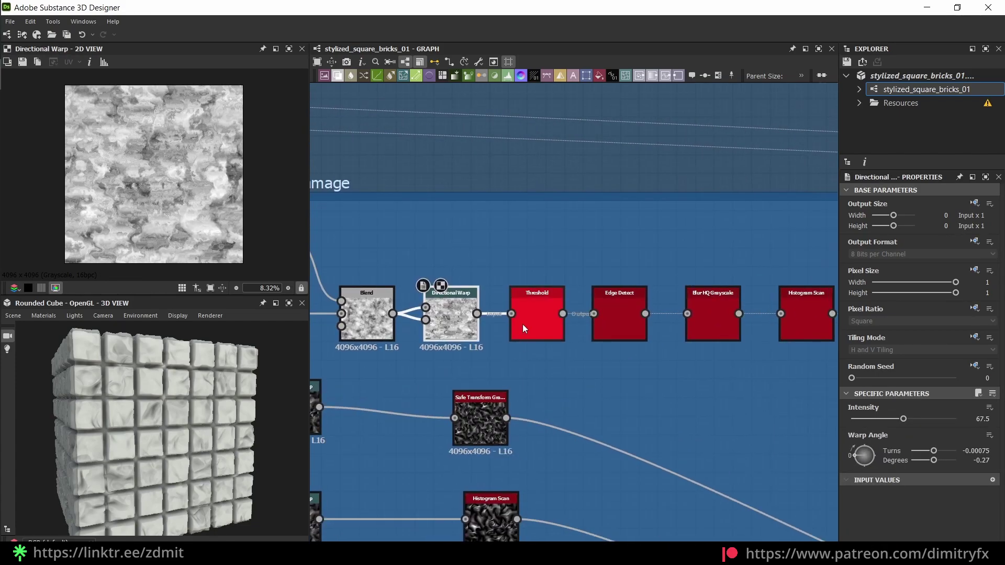
{"action": "left_click", "coordinate": [613, 325]}
{"action": "double_click", "coordinate": [734, 330]}
{"action": "middle_click_drag", "start_coordinate": [765, 352], "coordinate": [707, 353]}
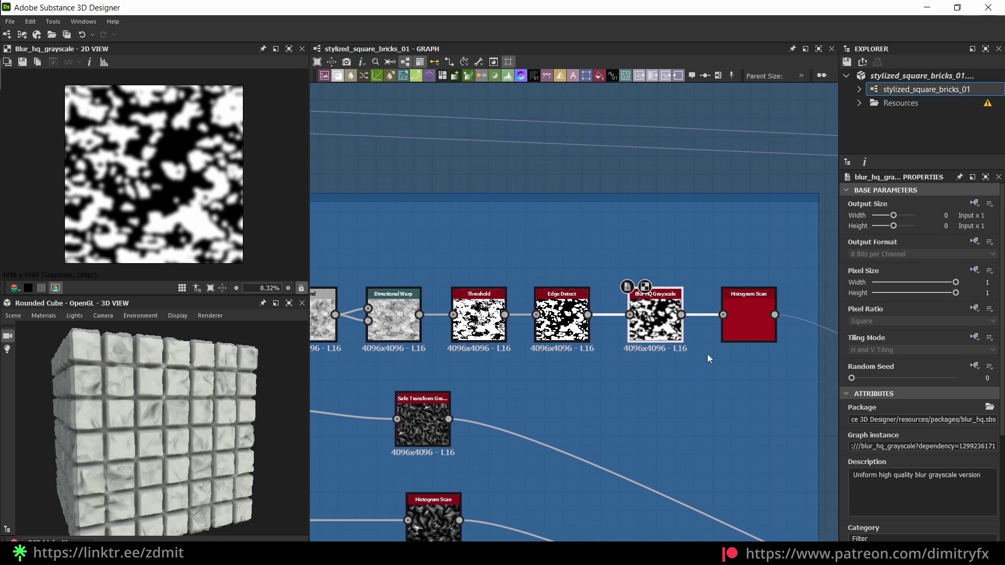
{"action": "double_click", "coordinate": [746, 323]}
Step: Disable and re-enable the Blend node right after Main damage control to compare its effect on the 3D bricks
{"action": "scroll", "coordinate": [730, 354], "scroll_direction": "down", "scroll_amount": 5}
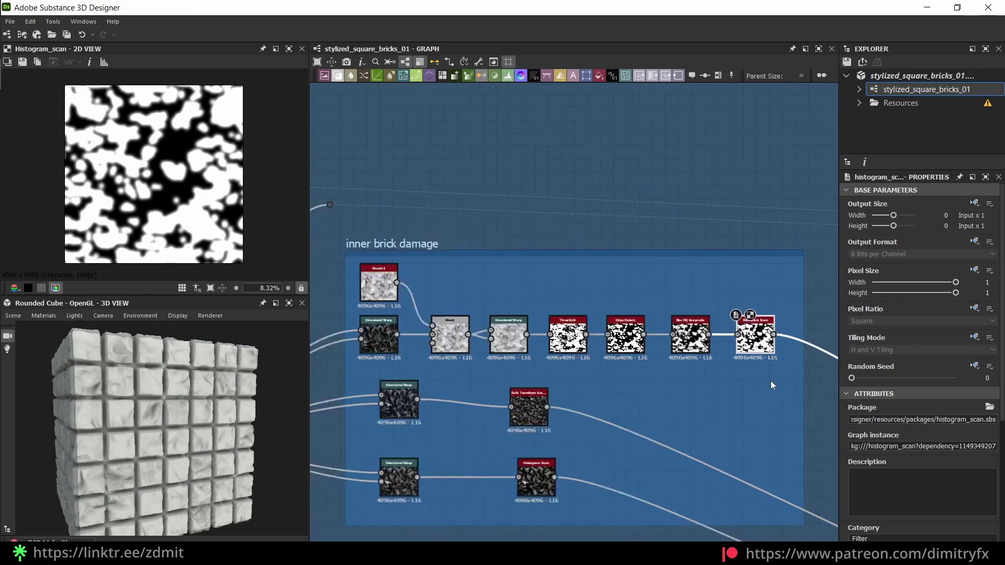
{"action": "middle_click_drag", "start_coordinate": [783, 397], "coordinate": [666, 370]}
{"action": "scroll", "coordinate": [573, 373], "scroll_direction": "up", "scroll_amount": 4}
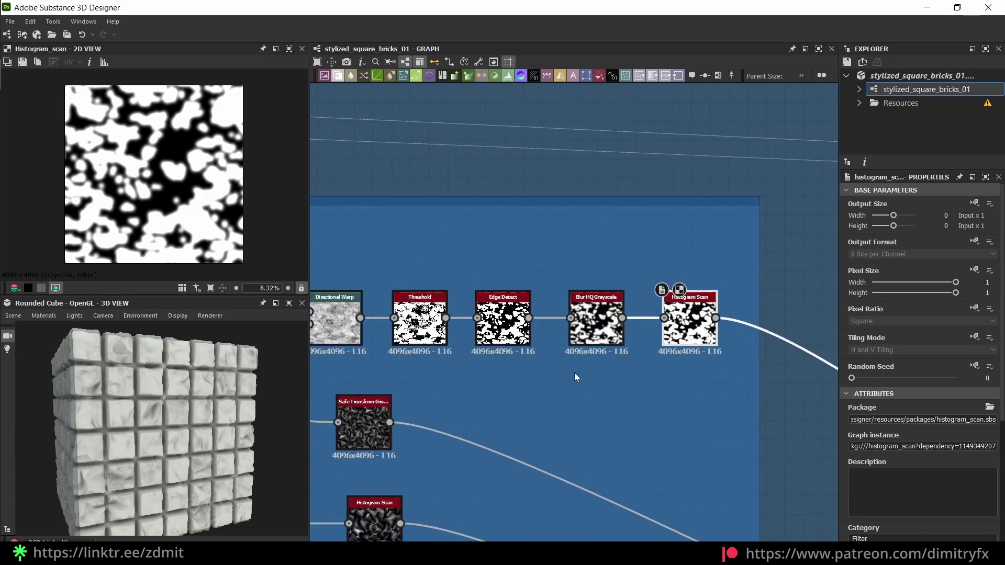
{"action": "scroll", "coordinate": [589, 387], "scroll_direction": "down", "scroll_amount": 3}
{"action": "scroll", "coordinate": [747, 444], "scroll_direction": "up", "scroll_amount": 5}
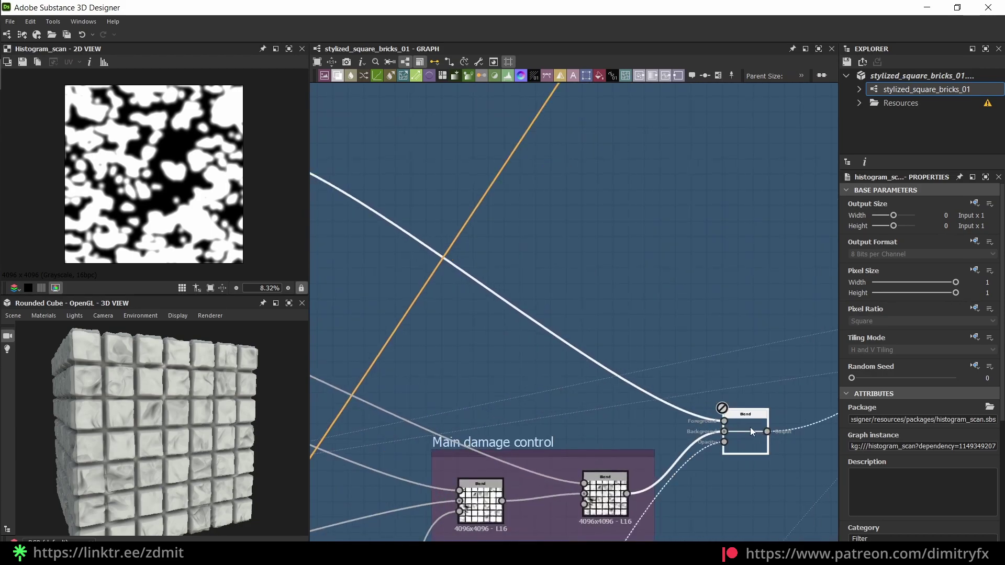
{"action": "left_click", "coordinate": [752, 434]}
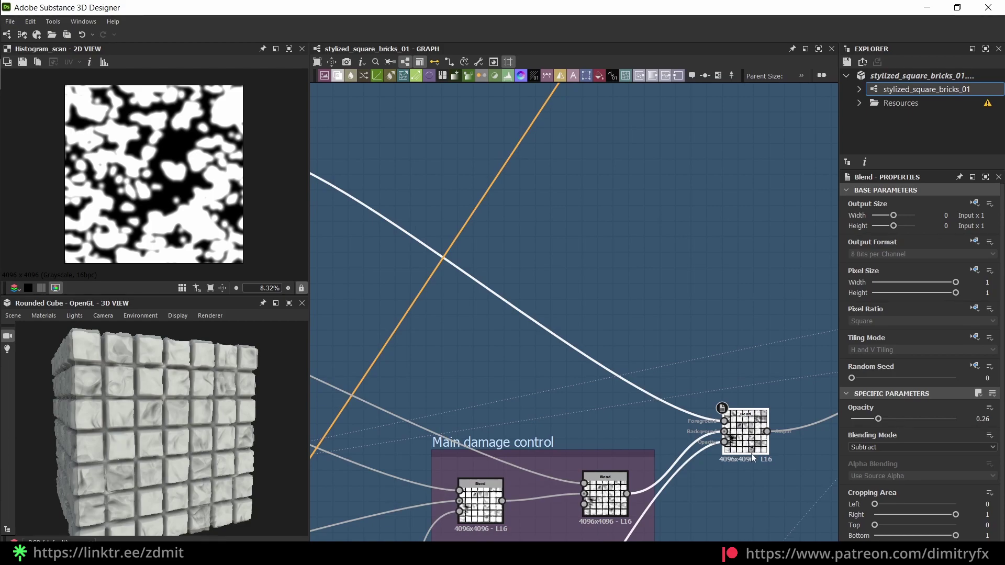
{"action": "key", "text": "shift+d"}
{"action": "scroll", "coordinate": [100, 418], "scroll_direction": "up", "scroll_amount": 3}
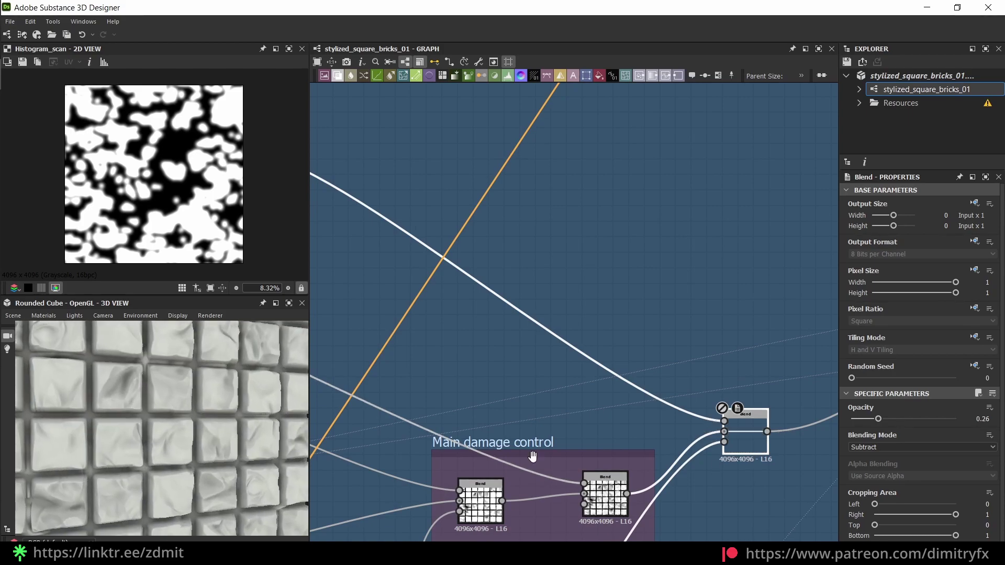
{"action": "key", "text": "ctrl+b"}
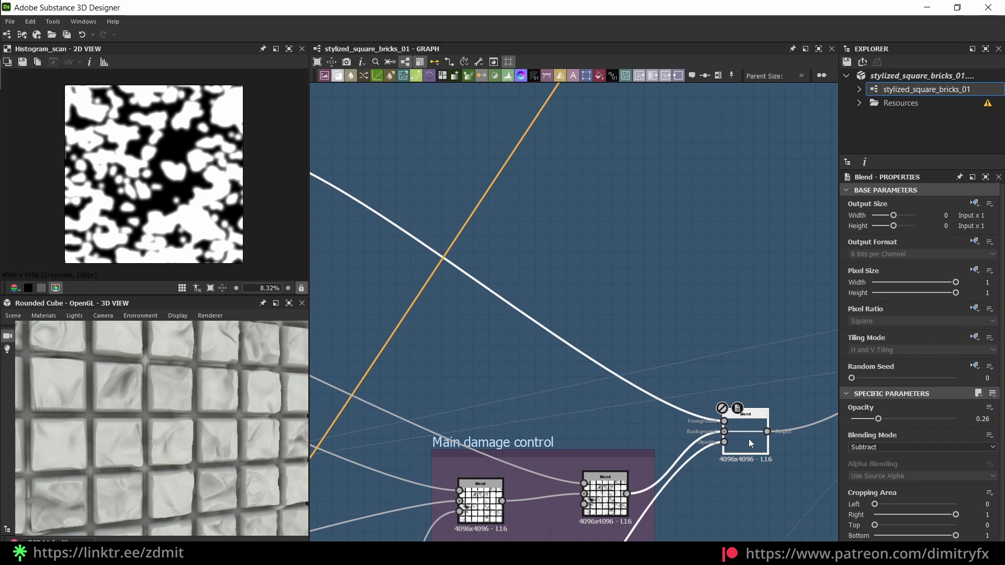
{"action": "key", "text": "ctrl+b"}
{"action": "scroll", "coordinate": [214, 380], "scroll_direction": "down", "scroll_amount": 5}
{"action": "scroll", "coordinate": [218, 382], "scroll_direction": "up", "scroll_amount": 3}
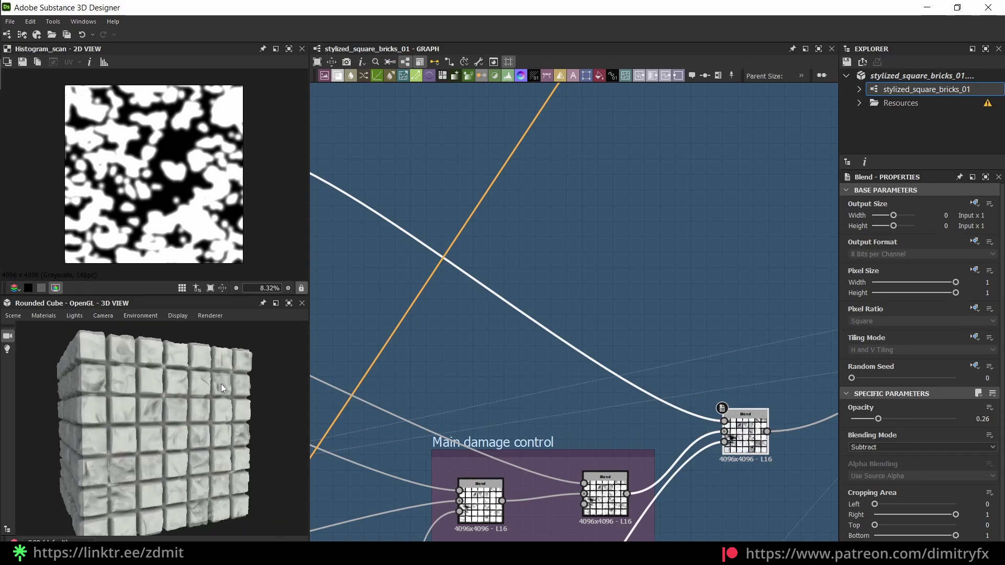
Step: Raise the position and range of the middle Histogram Select node in the masks frame
{"action": "scroll", "coordinate": [783, 347], "scroll_direction": "down", "scroll_amount": 4}
{"action": "middle_click_drag", "start_coordinate": [719, 505], "coordinate": [701, 338]}
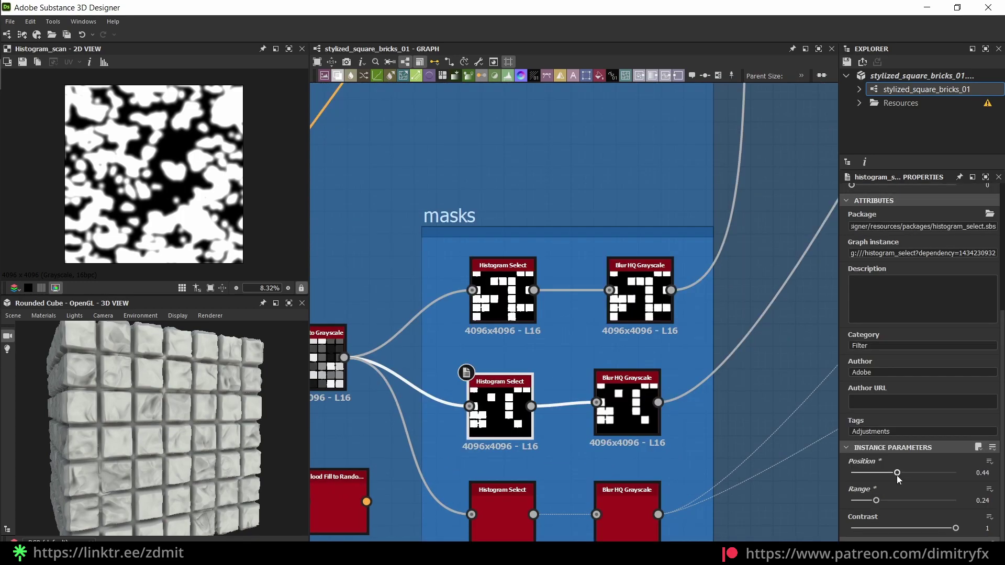
{"action": "left_click_drag", "start_coordinate": [897, 473], "coordinate": [889, 474]}
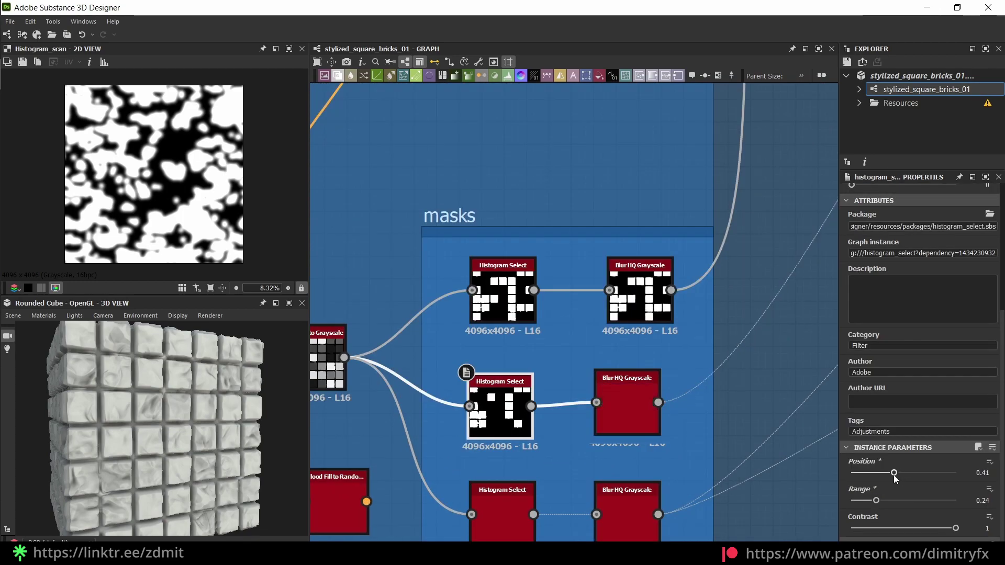
{"action": "left_click_drag", "start_coordinate": [875, 475], "coordinate": [899, 472]}
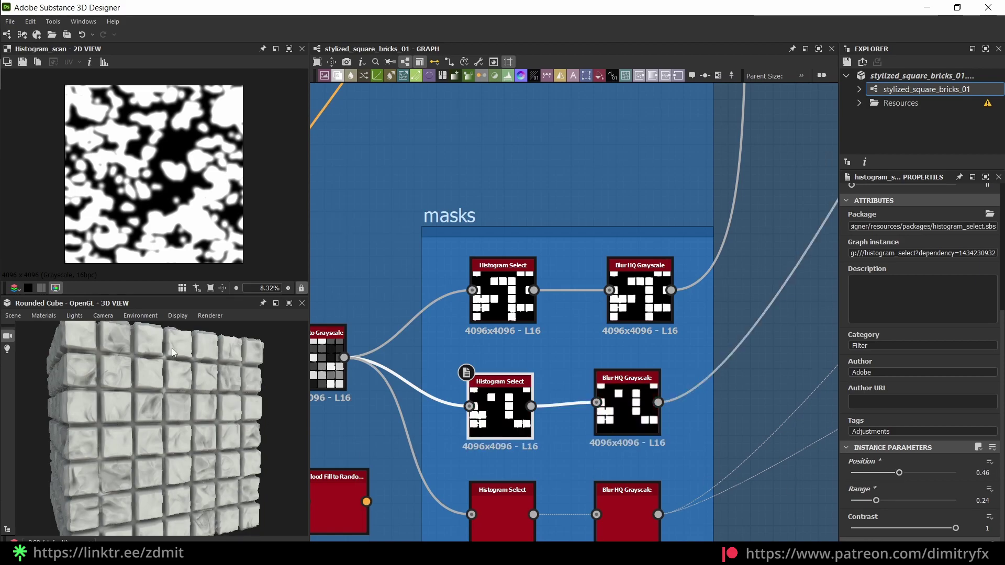
{"action": "left_click", "coordinate": [914, 474]}
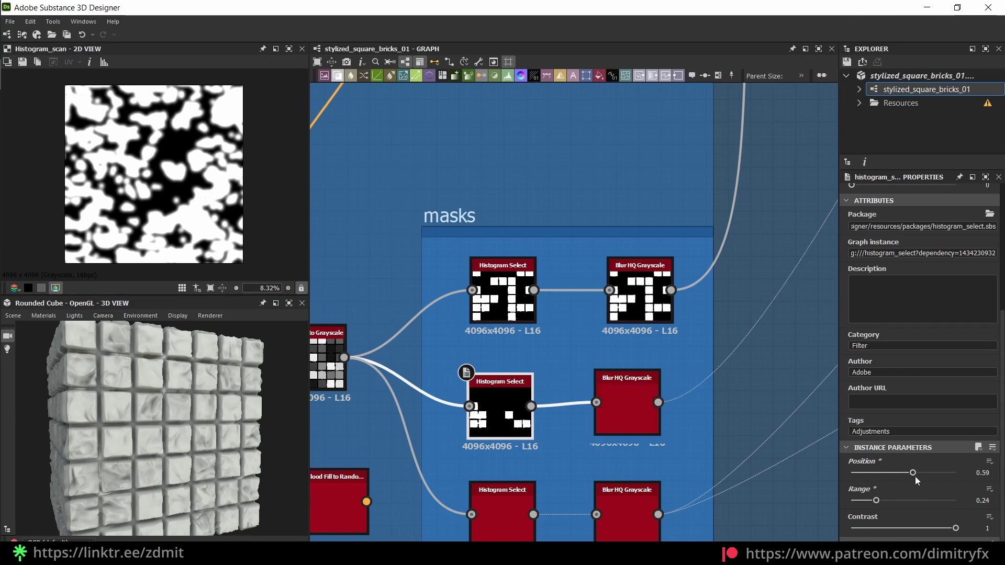
{"action": "left_click_drag", "start_coordinate": [915, 476], "coordinate": [928, 475]}
{"action": "left_click_drag", "start_coordinate": [894, 503], "coordinate": [896, 504]}
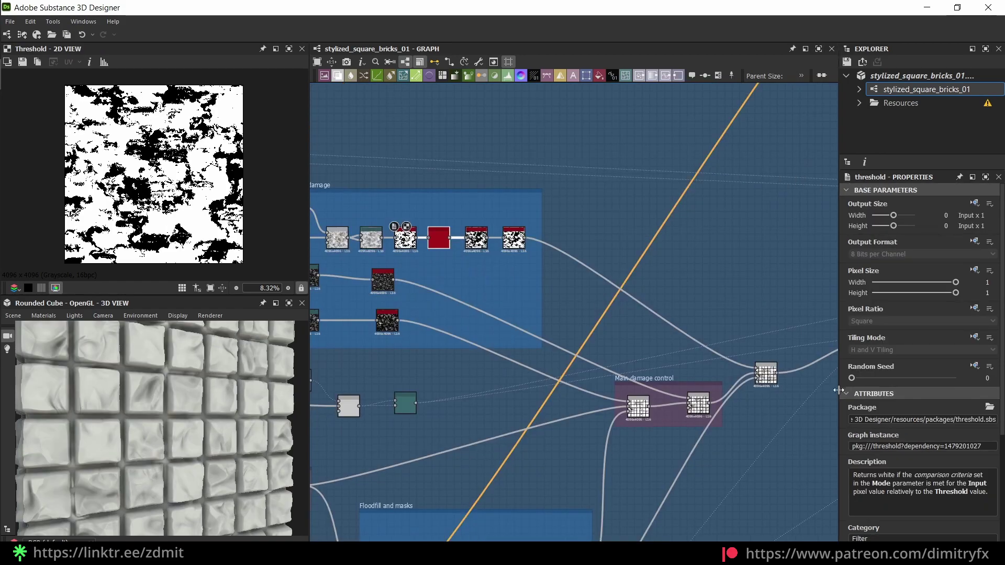
Step: Select the 0.08-opacity Subtract Blend node and examine the bricks up close in the 3D view
{"action": "left_click", "coordinate": [715, 295]}
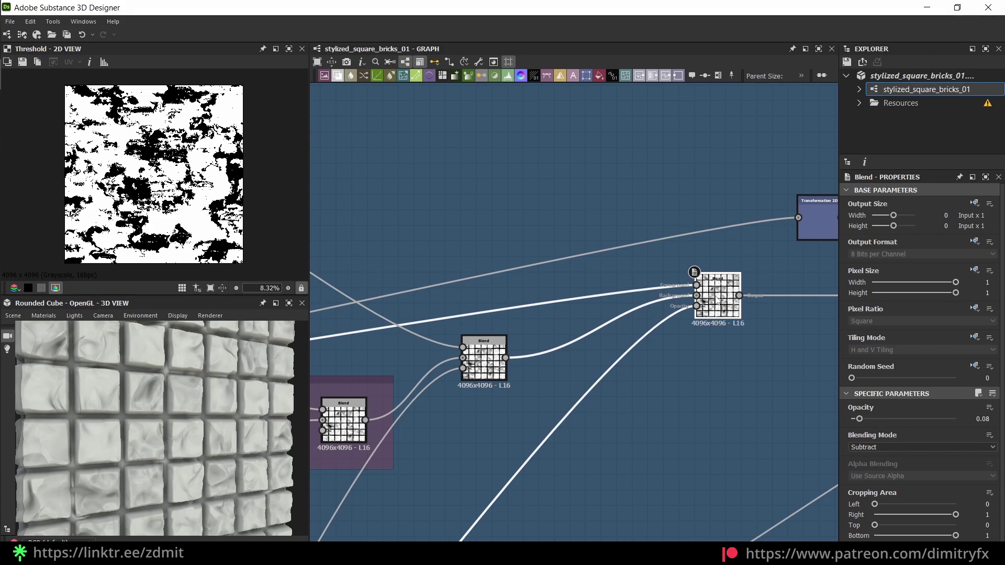
{"action": "middle_click_drag", "start_coordinate": [180, 488], "coordinate": [184, 431]}
{"action": "right_click_drag", "start_coordinate": [184, 430], "coordinate": [356, 382]}
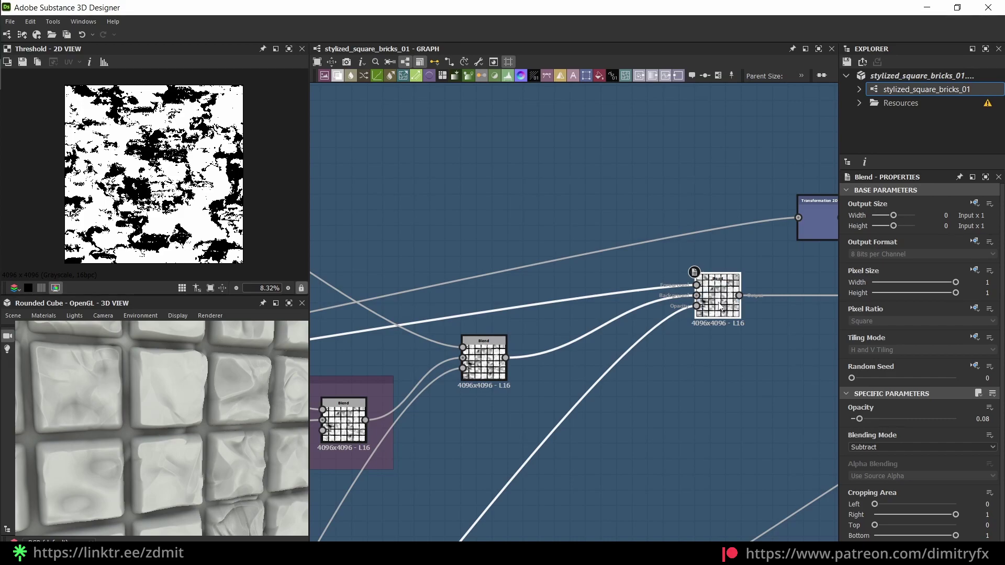
{"action": "scroll", "coordinate": [175, 439], "scroll_direction": "down", "scroll_amount": 3}
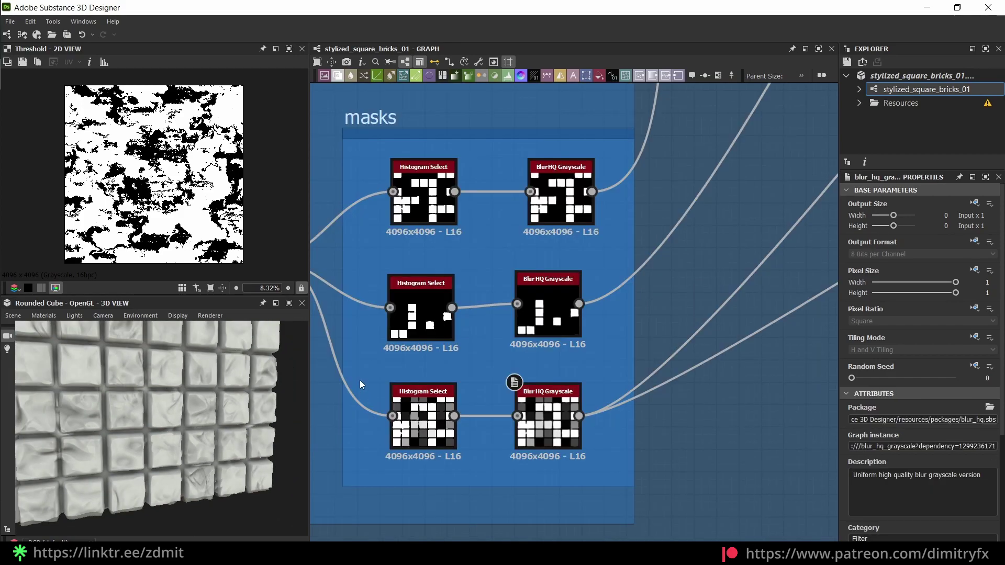
Step: Select the lowest Histogram Select and Blur HQ Grayscale pair in the masks frame and trace its connections to the later Blend nodes
{"action": "left_click_drag", "start_coordinate": [360, 375], "coordinate": [602, 461]}
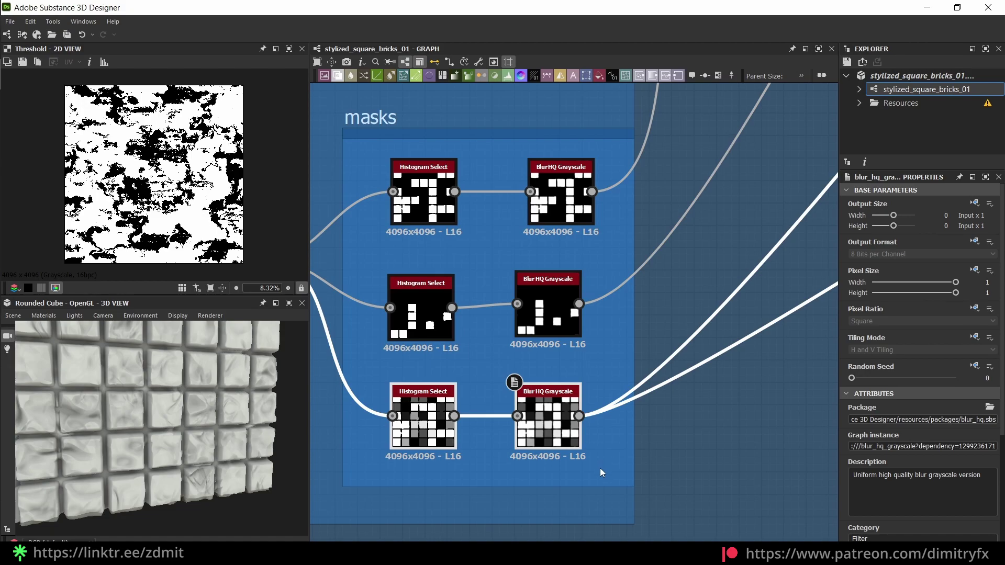
{"action": "scroll", "coordinate": [701, 448], "scroll_direction": "down", "scroll_amount": 5}
{"action": "middle_click_drag", "start_coordinate": [721, 447], "coordinate": [679, 527]}
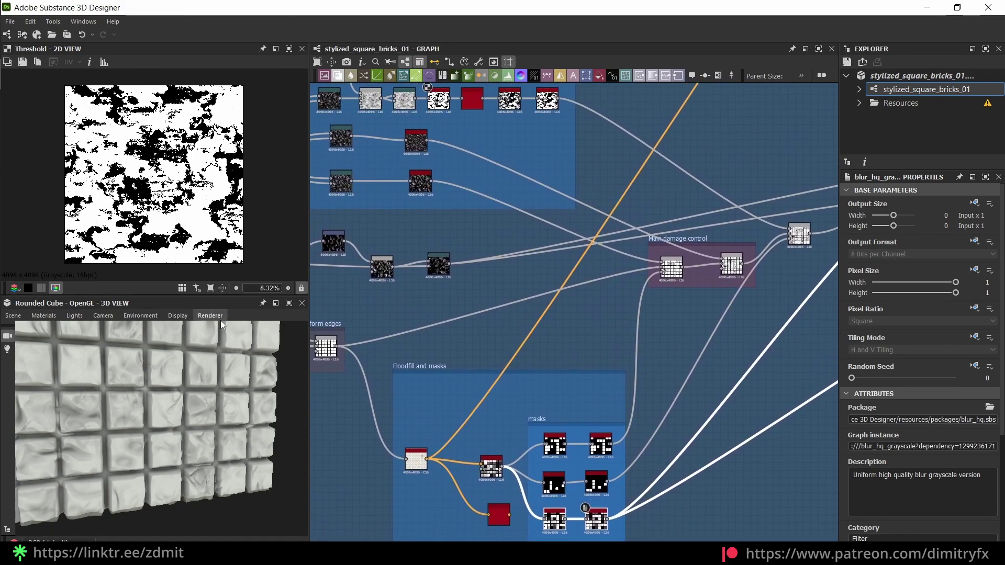
{"action": "scroll", "coordinate": [569, 505], "scroll_direction": "up", "scroll_amount": 5}
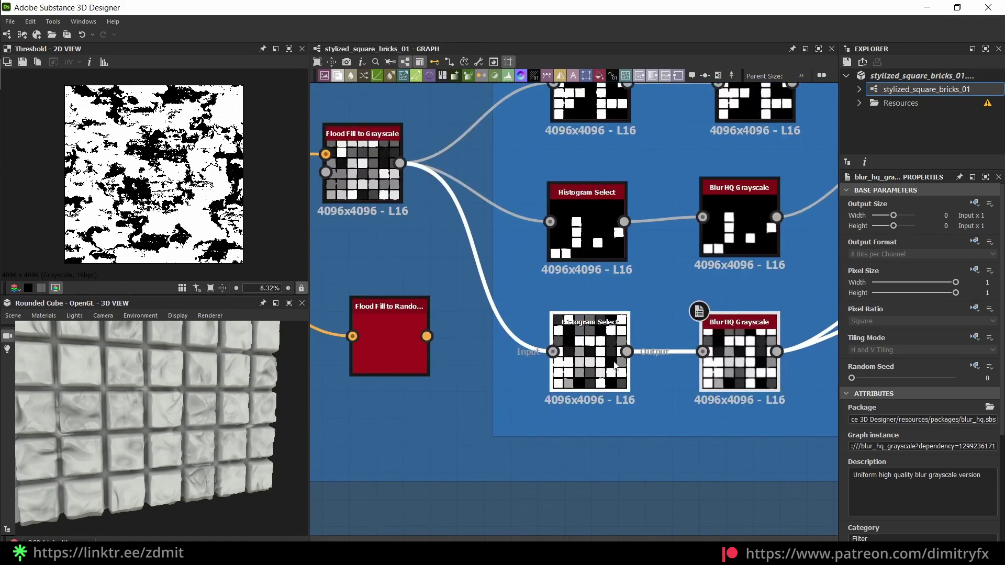
{"action": "scroll", "coordinate": [615, 364], "scroll_direction": "down", "scroll_amount": 6}
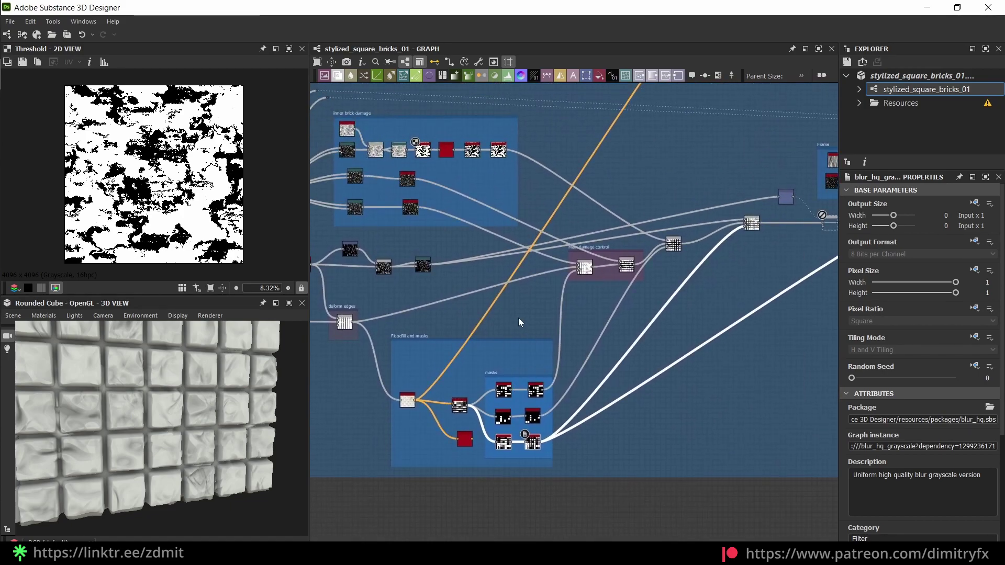
Step: Trace the graph back to the Transformation 2D node between the inner brick damage and deform edges frames and check its settings
{"action": "middle_click_drag", "start_coordinate": [518, 318], "coordinate": [578, 366]}
{"action": "middle_click_drag", "start_coordinate": [664, 369], "coordinate": [357, 403]}
{"action": "scroll", "coordinate": [530, 348], "scroll_direction": "up", "scroll_amount": 5}
{"action": "middle_click_drag", "start_coordinate": [530, 347], "coordinate": [896, 318]}
{"action": "scroll", "coordinate": [234, 384], "scroll_direction": "down", "scroll_amount": 1}
{"action": "middle_click_drag", "start_coordinate": [315, 416], "coordinate": [680, 385]}
{"action": "middle_click_drag", "start_coordinate": [357, 356], "coordinate": [658, 358]}
{"action": "scroll", "coordinate": [676, 336], "scroll_direction": "up", "scroll_amount": 1}
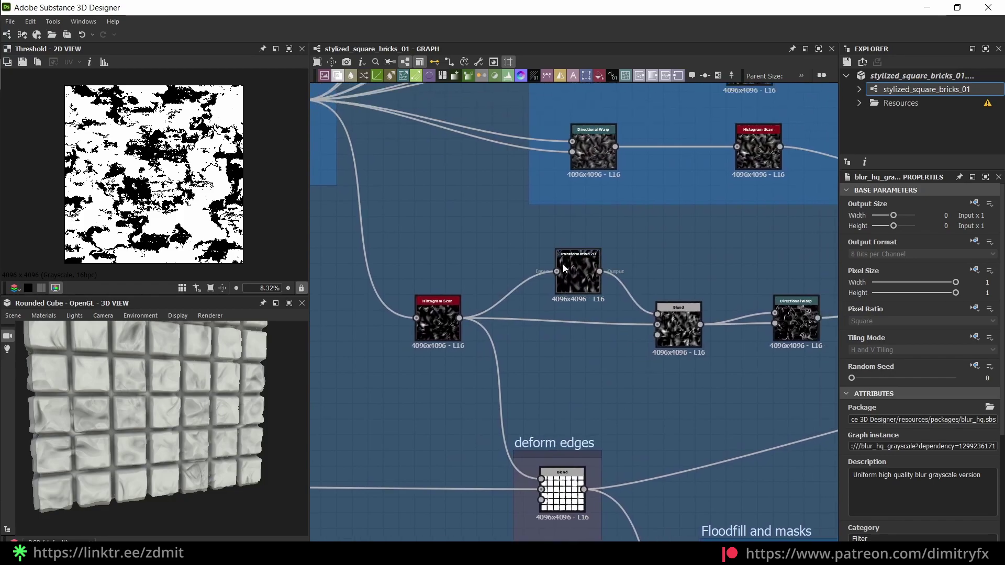
{"action": "scroll", "coordinate": [559, 264], "scroll_direction": "up", "scroll_amount": 2}
{"action": "left_click", "coordinate": [592, 292]}
{"action": "scroll", "coordinate": [495, 357], "scroll_direction": "down", "scroll_amount": 4}
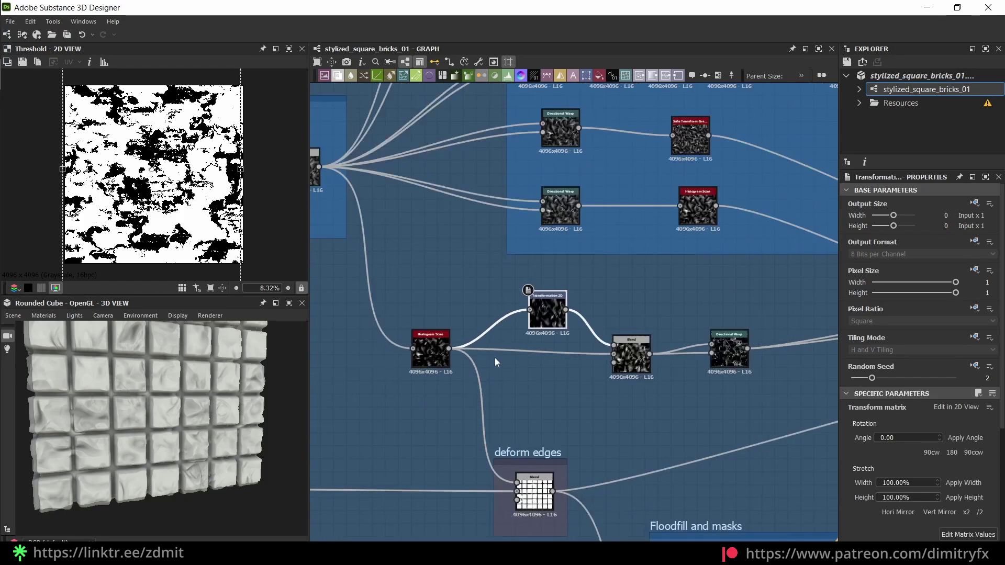
Step: Select all nodes of the damage frame, and check the Histogram Scan node that it feeds
{"action": "middle_click_drag", "start_coordinate": [494, 357], "coordinate": [553, 385]}
{"action": "middle_click_drag", "start_coordinate": [409, 276], "coordinate": [472, 300]}
{"action": "left_click_drag", "start_coordinate": [372, 184], "coordinate": [560, 347]}
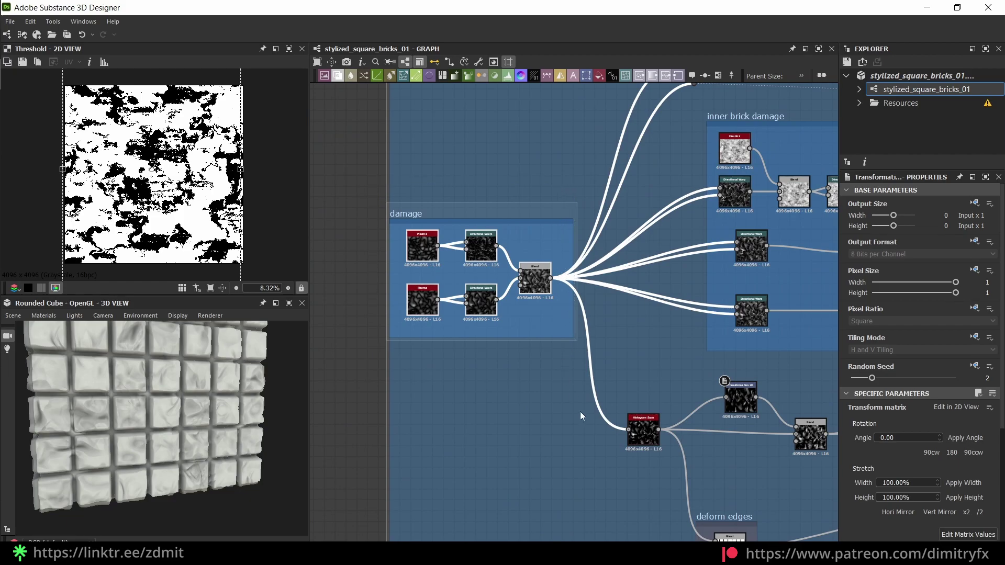
{"action": "scroll", "coordinate": [580, 411], "scroll_direction": "up", "scroll_amount": 3}
{"action": "left_click", "coordinate": [575, 390]}
{"action": "middle_click_drag", "start_coordinate": [736, 425], "coordinate": [470, 444]}
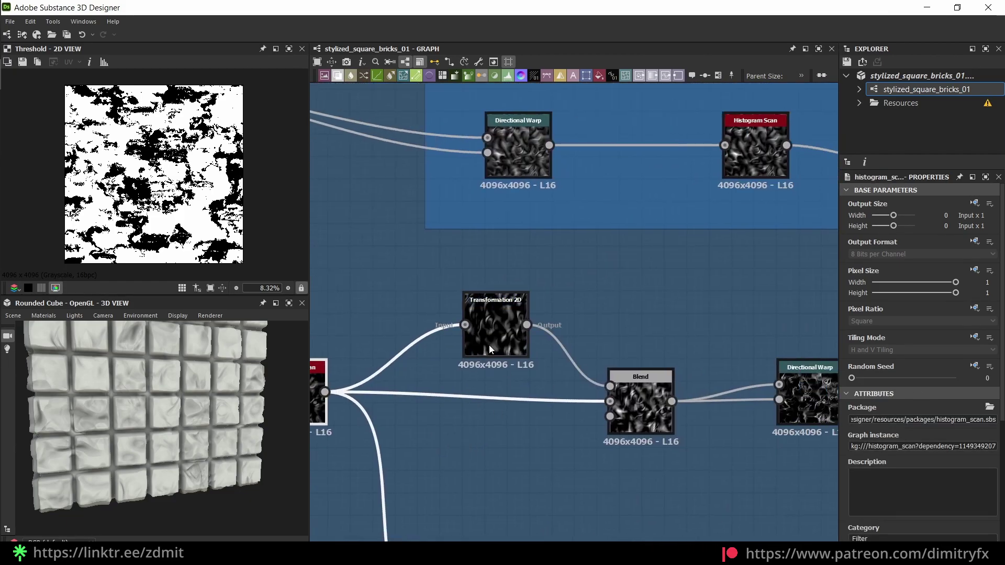
Step: Preview the Transformation 2D, Blend and Directional Warp nodes that follow the Histogram Scan below the inner brick damage frame
{"action": "left_click", "coordinate": [493, 335]}
{"action": "double_click", "coordinate": [493, 334]}
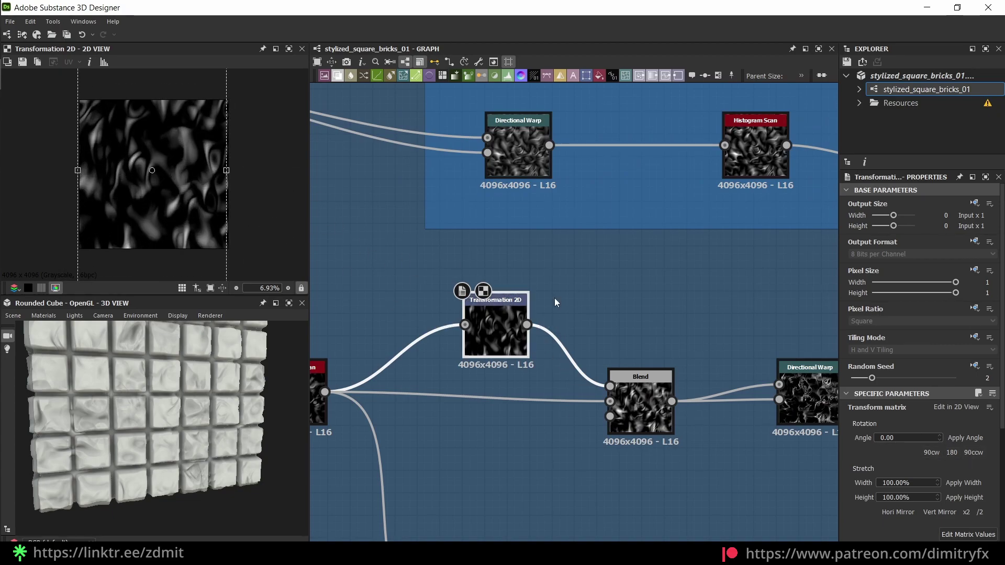
{"action": "double_click", "coordinate": [629, 403]}
{"action": "middle_click_drag", "start_coordinate": [557, 450], "coordinate": [606, 434]}
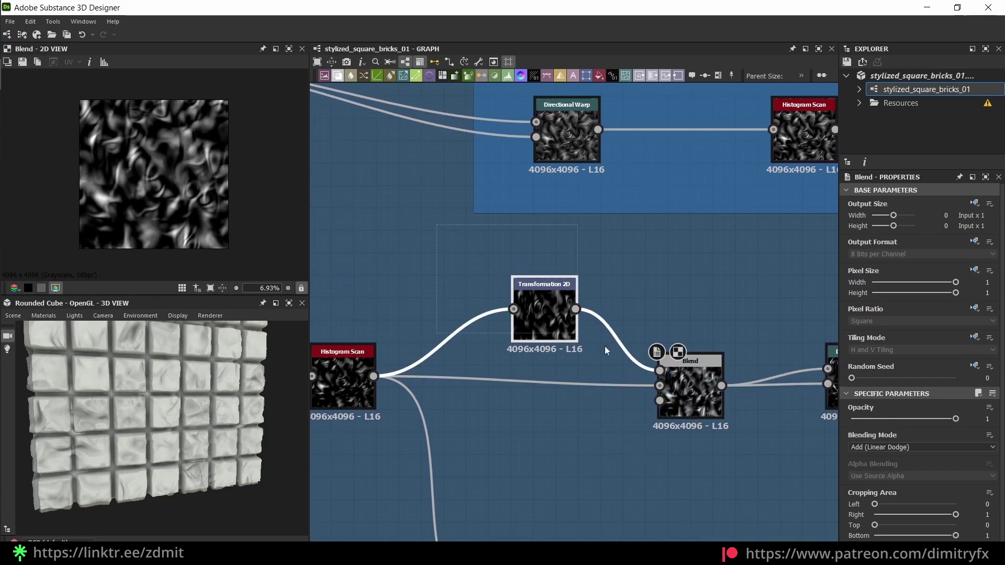
{"action": "scroll", "coordinate": [605, 347], "scroll_direction": "down", "scroll_amount": 3}
{"action": "middle_click_drag", "start_coordinate": [605, 347], "coordinate": [360, 305]}
{"action": "scroll", "coordinate": [506, 368], "scroll_direction": "up", "scroll_amount": 3}
{"action": "double_click", "coordinate": [503, 350]}
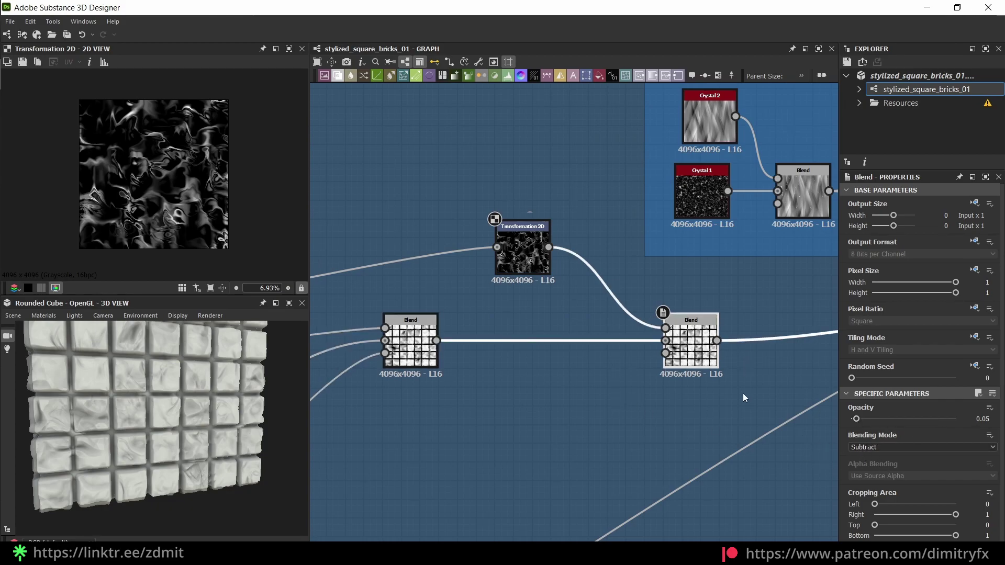
Step: Compare the settings of the two brick Blend nodes before and after the Transformation 2D node's connection near the Crystal nodes
{"action": "middle_click_drag", "start_coordinate": [565, 407], "coordinate": [657, 402]}
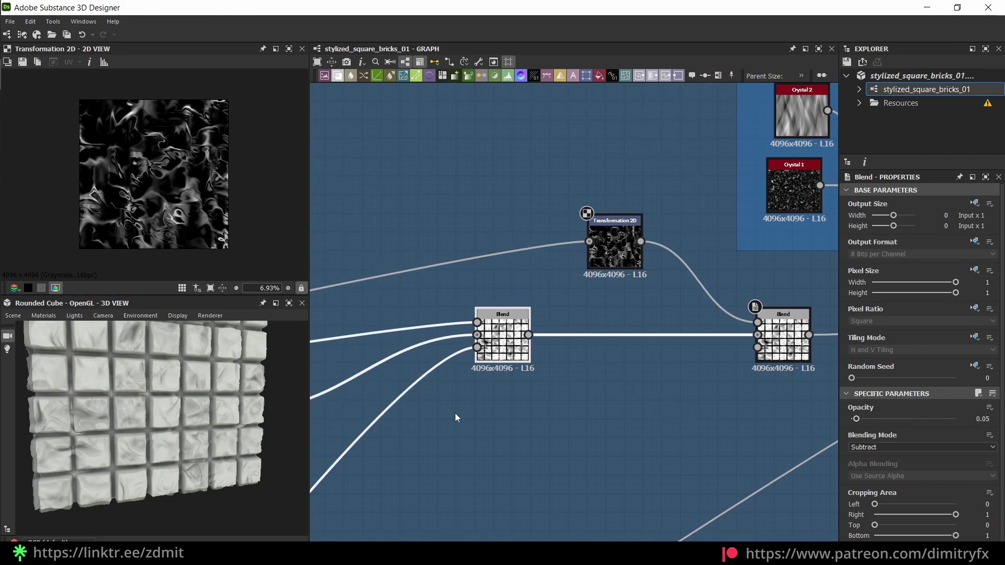
{"action": "middle_click_drag", "start_coordinate": [454, 413], "coordinate": [498, 393]}
{"action": "left_click", "coordinate": [547, 319]}
{"action": "middle_click_drag", "start_coordinate": [675, 402], "coordinate": [613, 405]}
{"action": "left_click", "coordinate": [774, 314]}
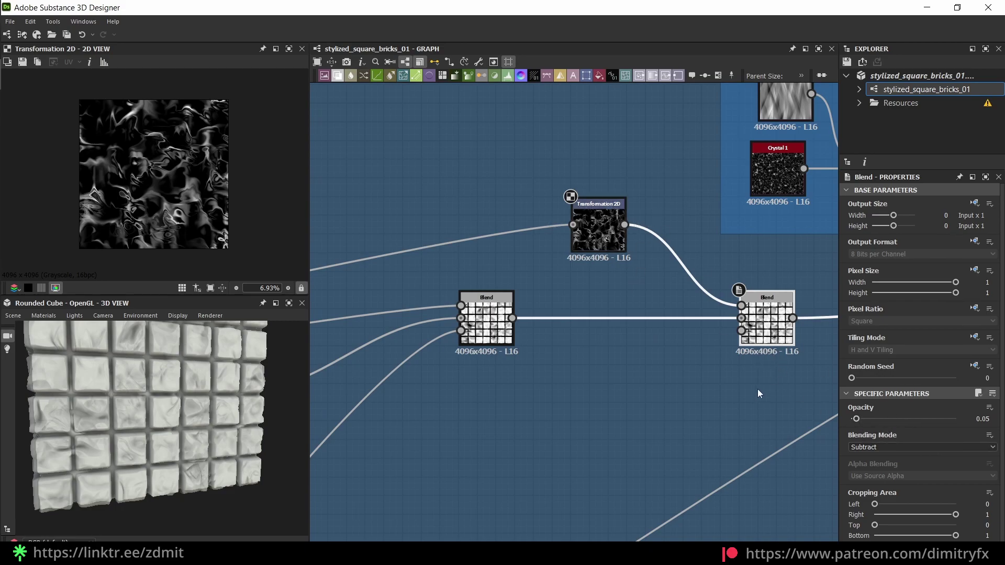
{"action": "middle_click_drag", "start_coordinate": [759, 394], "coordinate": [693, 418]}
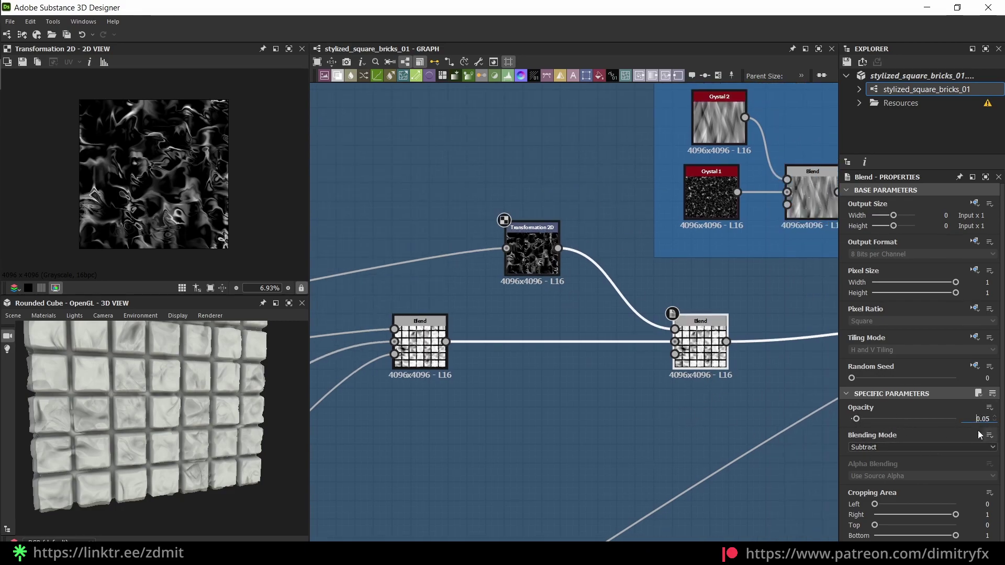
Step: Check the settings of the Blend node following Main damage control and the first Blend node inside that frame
{"action": "middle_click_drag", "start_coordinate": [561, 424], "coordinate": [799, 373]}
{"action": "left_click", "coordinate": [809, 374]}
{"action": "scroll", "coordinate": [801, 377], "scroll_direction": "down", "scroll_amount": 3}
{"action": "scroll", "coordinate": [631, 404], "scroll_direction": "up", "scroll_amount": 5}
{"action": "left_click", "coordinate": [607, 335]}
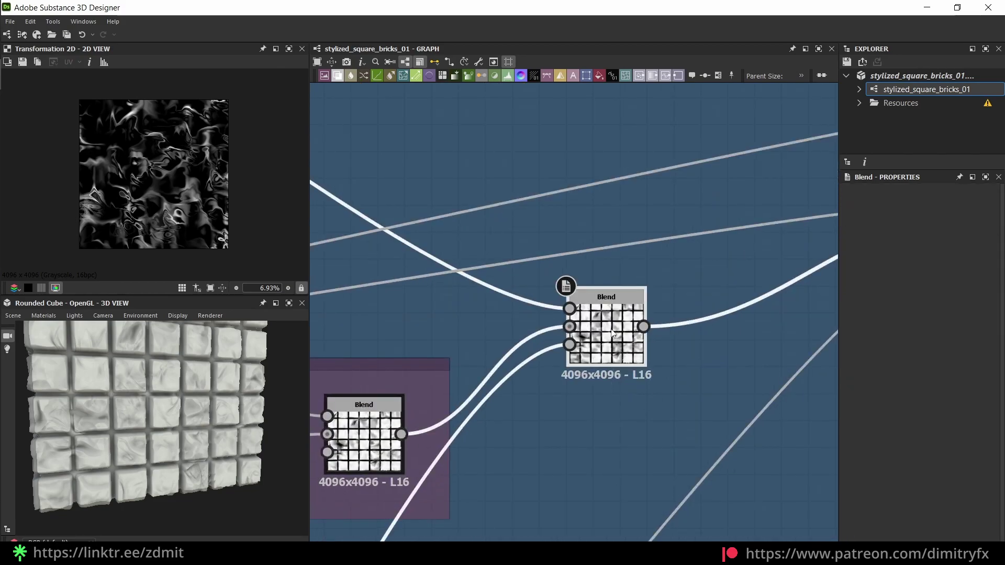
{"action": "middle_click_drag", "start_coordinate": [577, 476], "coordinate": [727, 378]}
{"action": "scroll", "coordinate": [727, 378], "scroll_direction": "down", "scroll_amount": 3}
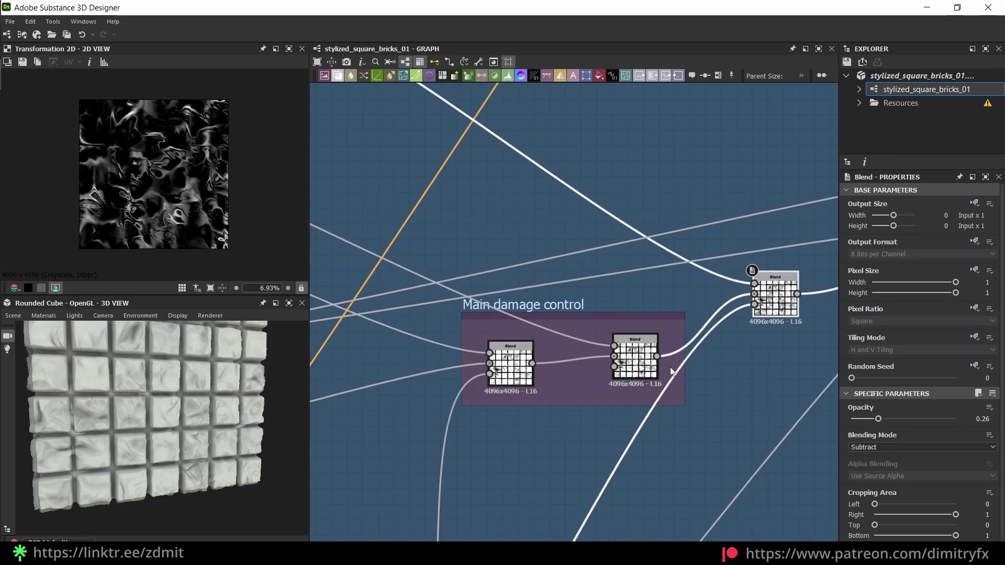
{"action": "left_click", "coordinate": [504, 380]}
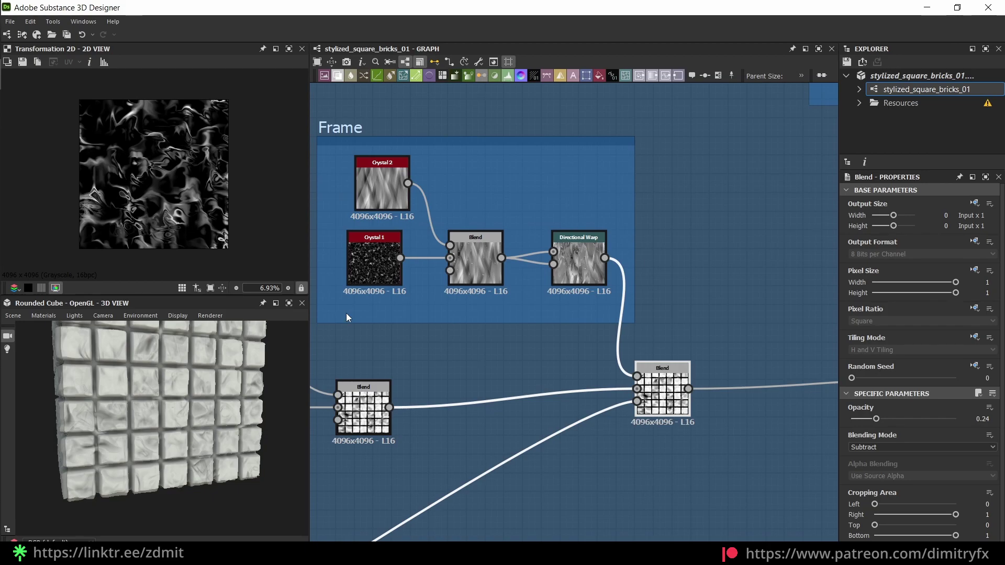
Step: Disable and re-enable the Blend node fed by the Frame group's Directional Warp to compare its effect on the bricks up close
{"action": "left_click_drag", "start_coordinate": [164, 344], "coordinate": [173, 392]}
{"action": "scroll", "coordinate": [233, 382], "scroll_direction": "up", "scroll_amount": 3}
{"action": "left_click", "coordinate": [680, 410]}
{"action": "key", "text": "ctrl+b"}
{"action": "key", "text": "ctrl+b"}
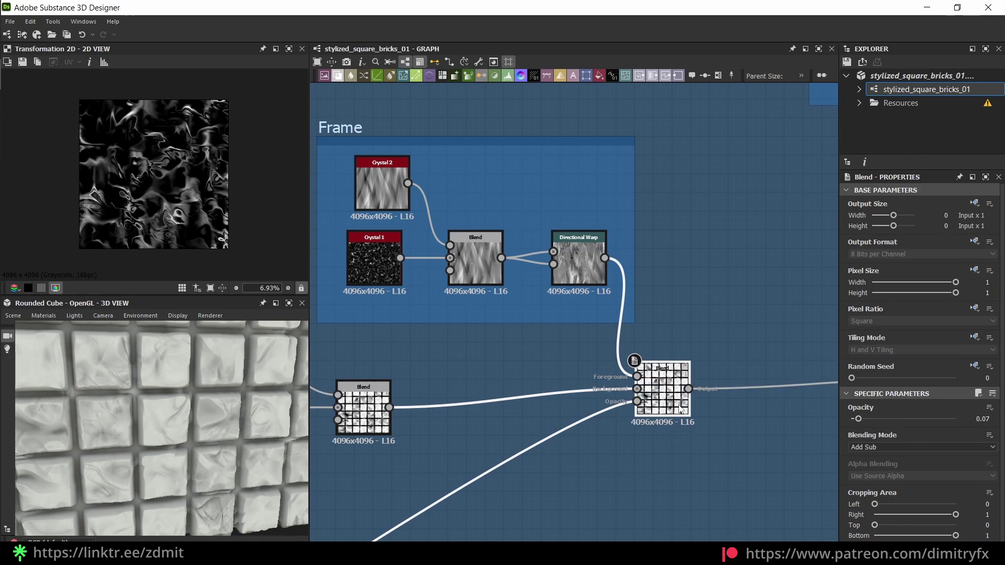
Step: Toggle the Blend node after the Frame group off and on, comparing the brick surface at close and wider views
{"action": "key", "text": "ctrl+b"}
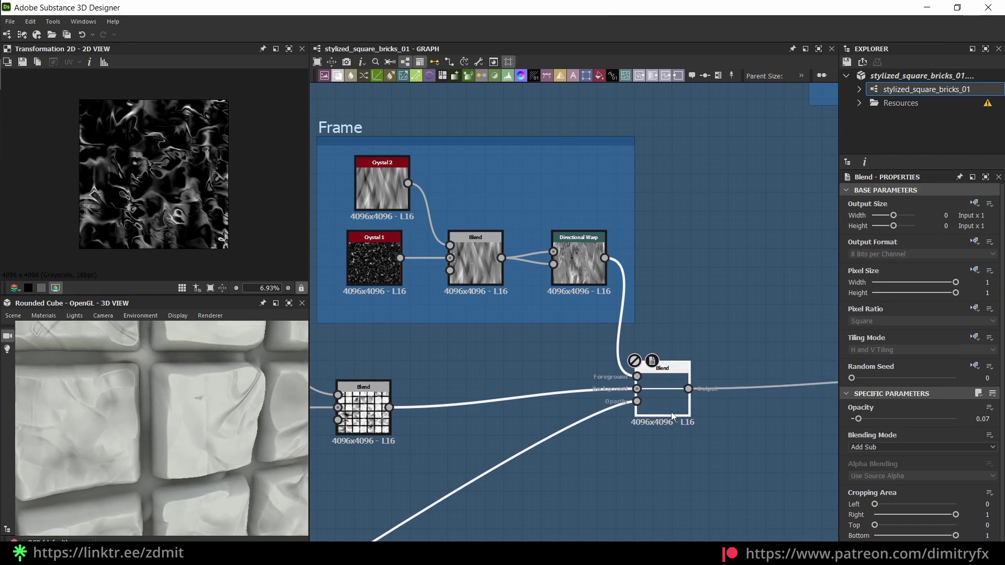
{"action": "key", "text": "ctrl+b"}
{"action": "scroll", "coordinate": [199, 372], "scroll_direction": "down", "scroll_amount": 4}
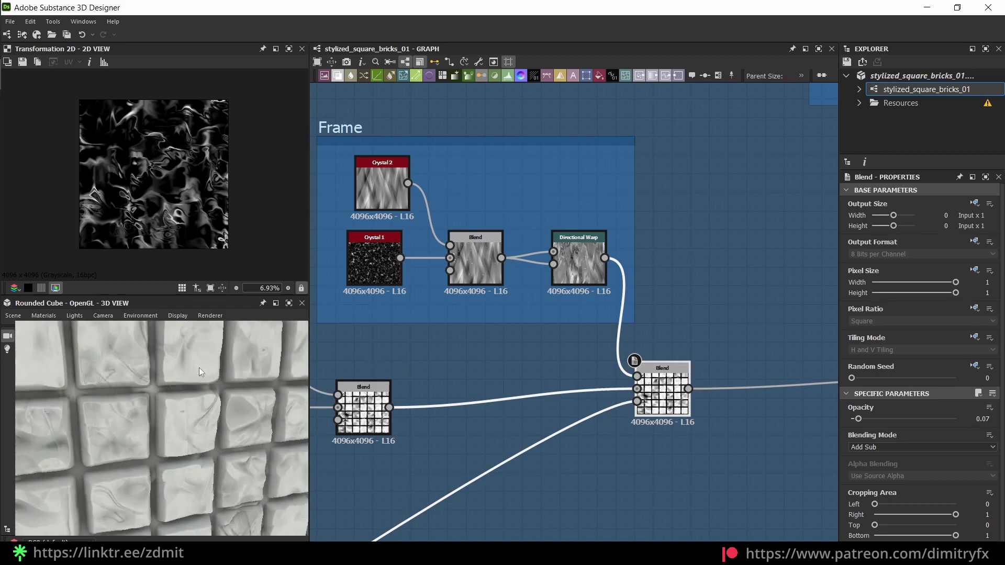
{"action": "left_click_drag", "start_coordinate": [200, 372], "coordinate": [197, 400]}
{"action": "key", "text": "ctrl+b"}
{"action": "key", "text": "ctrl+b"}
Step: Try the Subtract blending mode on the Blend node fed by the Directional Warp, compare its effect, and undo the change
{"action": "left_click", "coordinate": [861, 448]}
{"action": "left_click", "coordinate": [862, 447]}
{"action": "left_click", "coordinate": [864, 446]}
{"action": "left_click", "coordinate": [877, 475]}
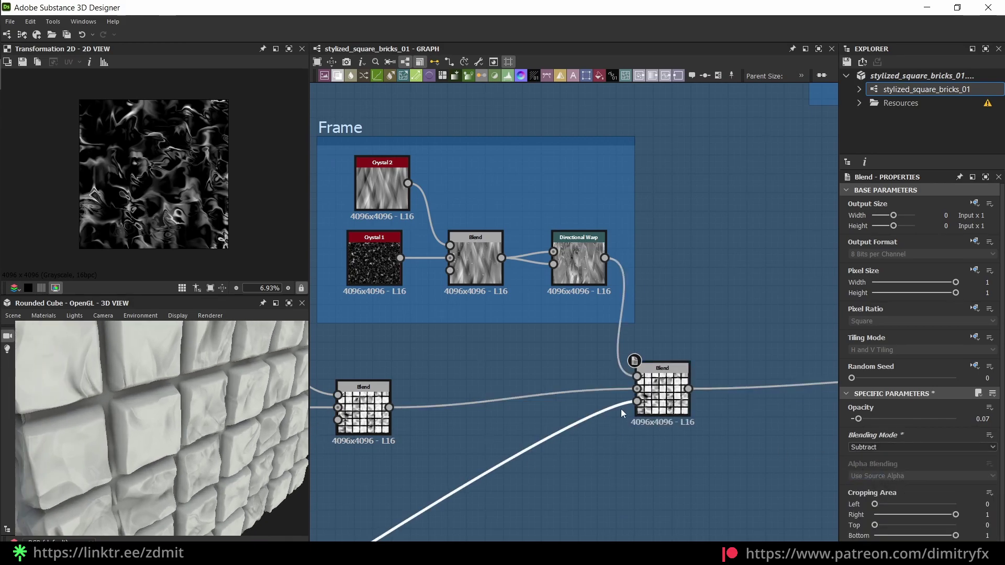
{"action": "key", "text": "shift+d"}
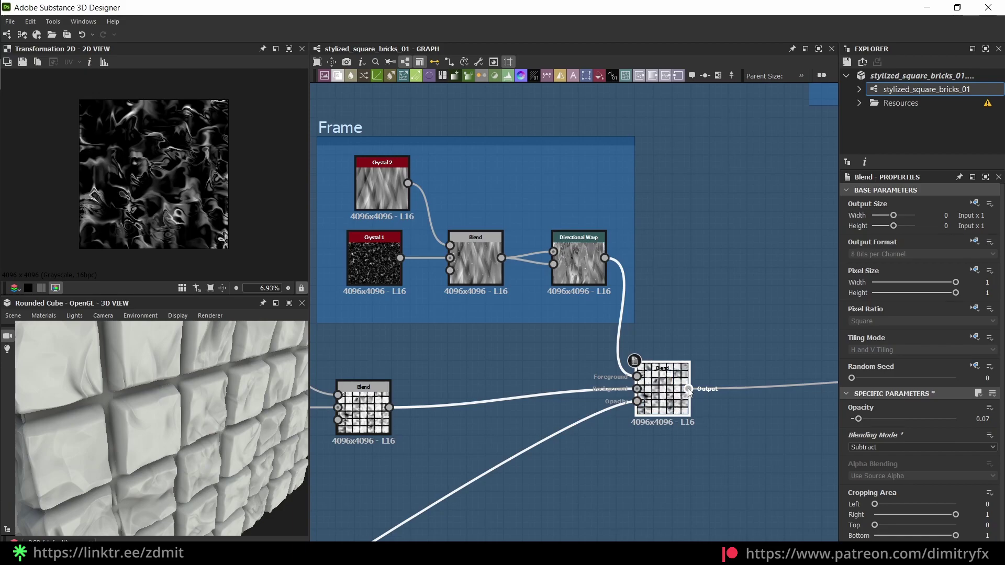
{"action": "key", "text": "ctrl+z"}
{"action": "key", "text": "ctrl+z"}
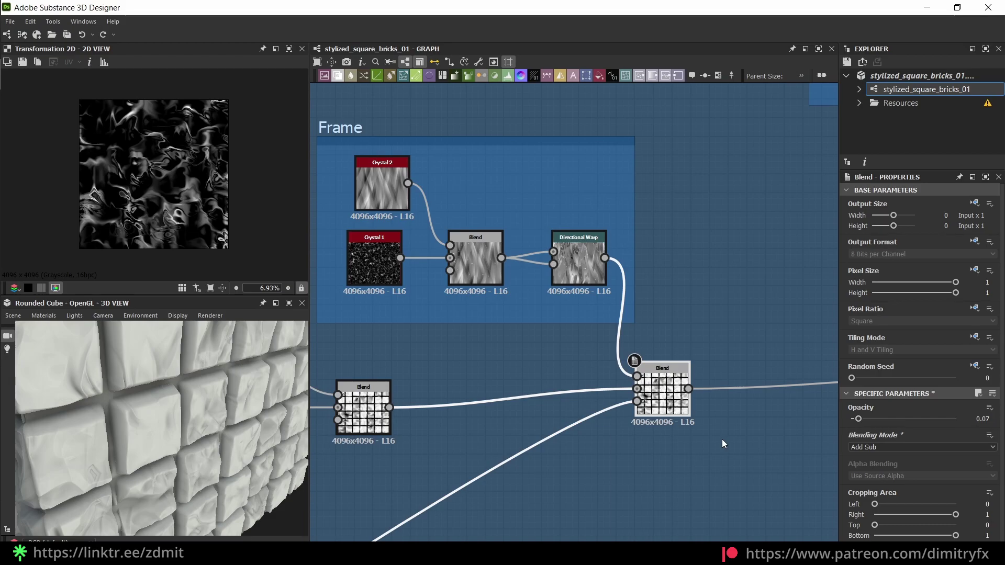
Step: Preview the output of the Directional Warp node inside the Frame group and enlarge it for inspection
{"action": "scroll", "coordinate": [721, 439], "scroll_direction": "down", "scroll_amount": 3}
{"action": "left_click_drag", "start_coordinate": [528, 296], "coordinate": [522, 294]}
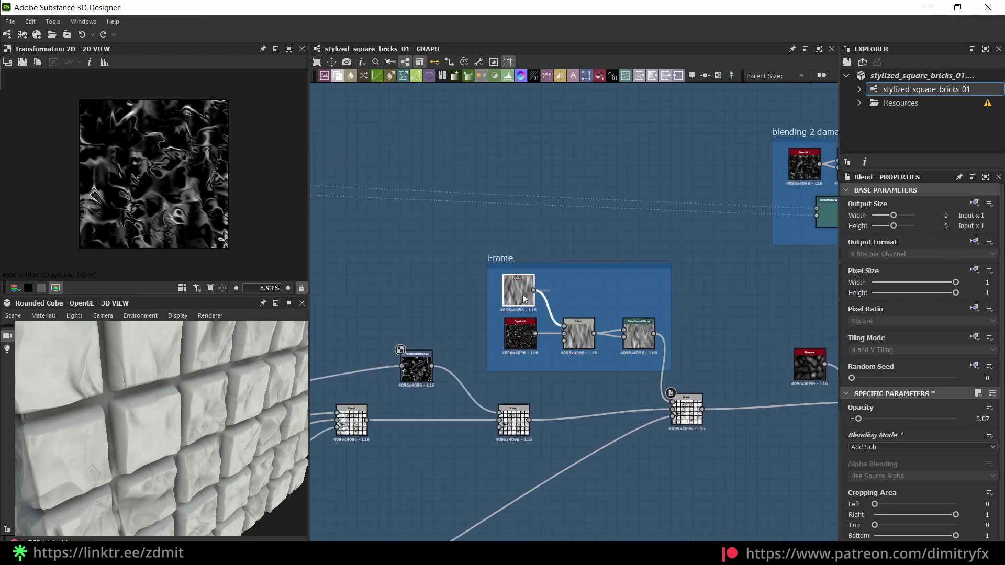
{"action": "left_click", "coordinate": [696, 474]}
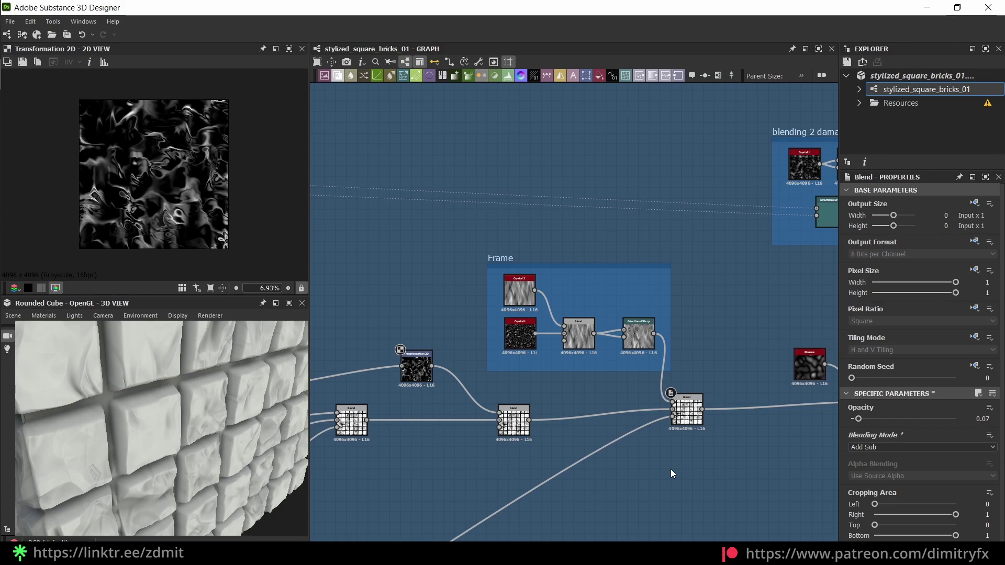
{"action": "scroll", "coordinate": [708, 374], "scroll_direction": "up", "scroll_amount": 3}
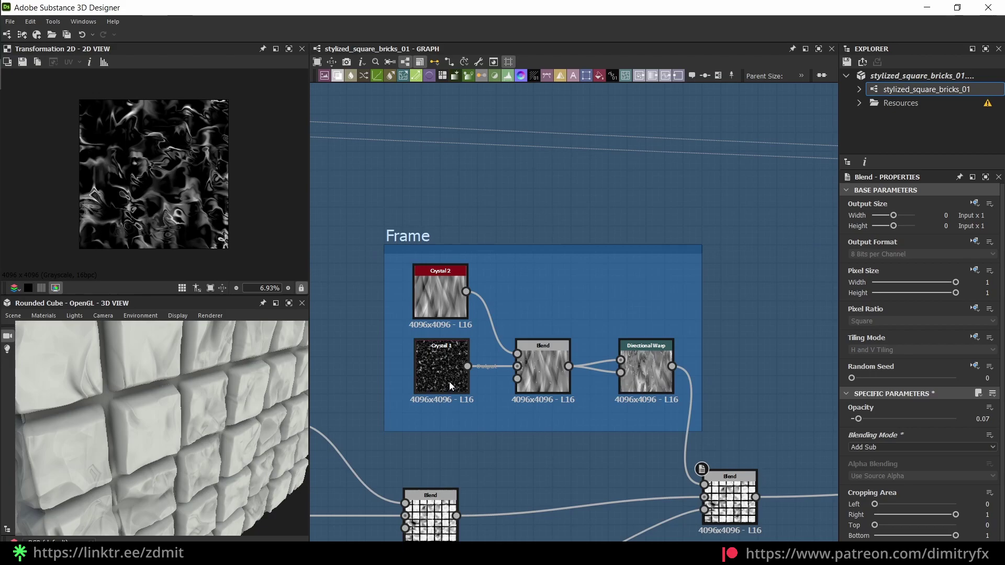
{"action": "left_click", "coordinate": [439, 375]}
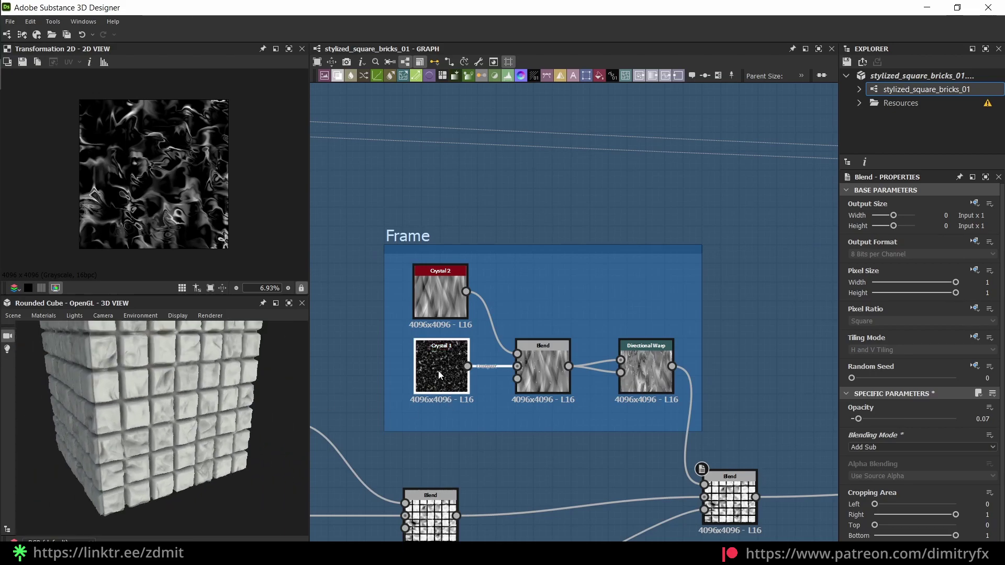
{"action": "double_click", "coordinate": [440, 375]}
{"action": "double_click", "coordinate": [643, 372]}
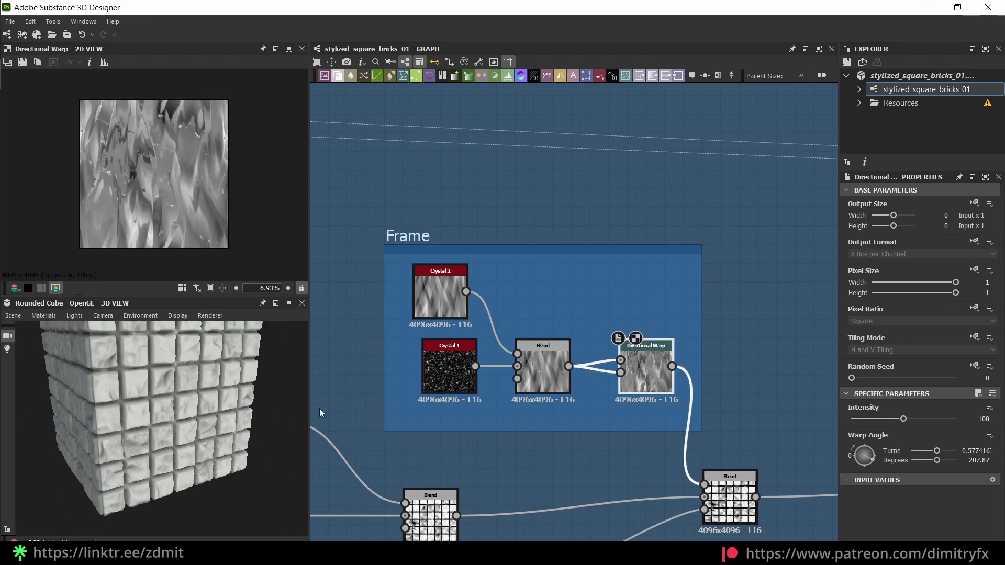
{"action": "scroll", "coordinate": [215, 166], "scroll_direction": "up", "scroll_amount": 2}
{"action": "left_click_drag", "start_coordinate": [195, 344], "coordinate": [194, 386]}
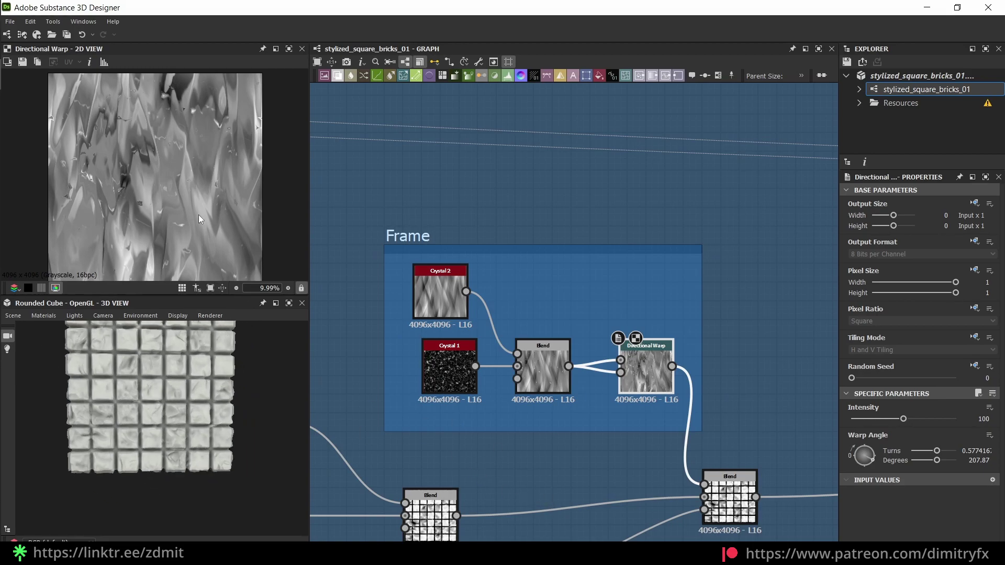
Step: Preview the Crystal 1 and Crystal 2 noises and the Blend node that combines them in the Frame group
{"action": "left_click", "coordinate": [450, 375]}
{"action": "double_click", "coordinate": [429, 378]}
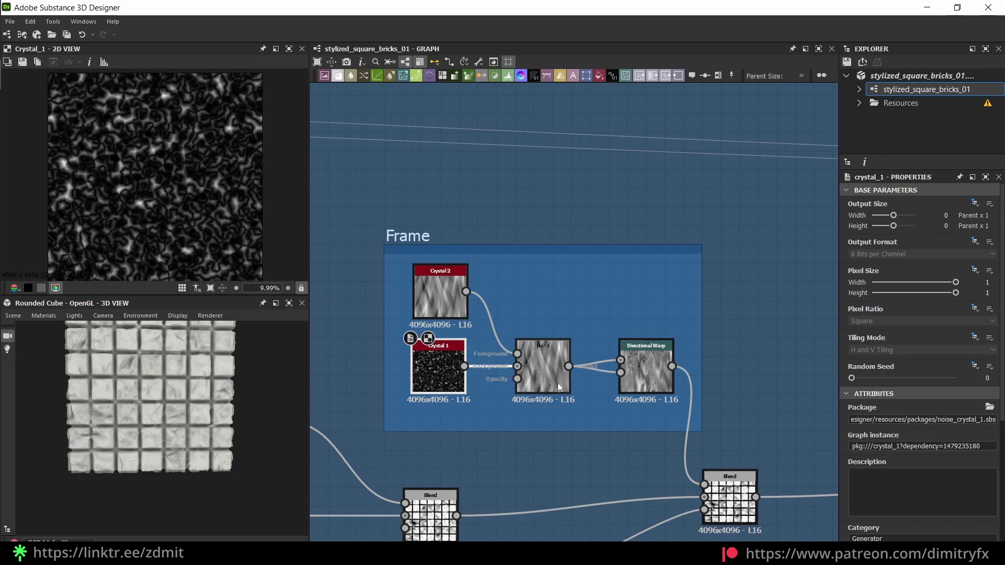
{"action": "left_click", "coordinate": [444, 285]}
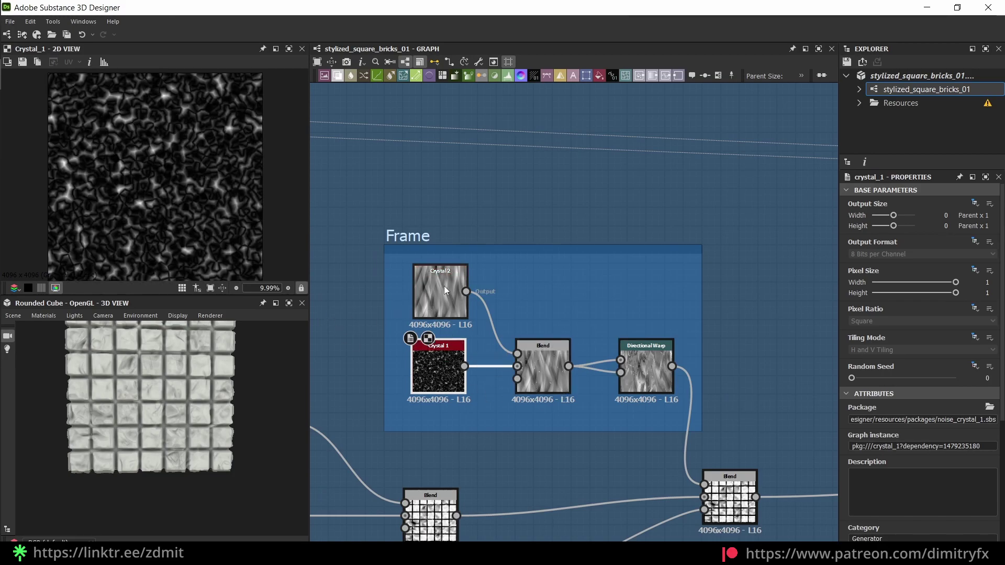
{"action": "scroll", "coordinate": [445, 288], "scroll_direction": "up", "scroll_amount": 2}
{"action": "double_click", "coordinate": [449, 297]}
{"action": "double_click", "coordinate": [452, 395]}
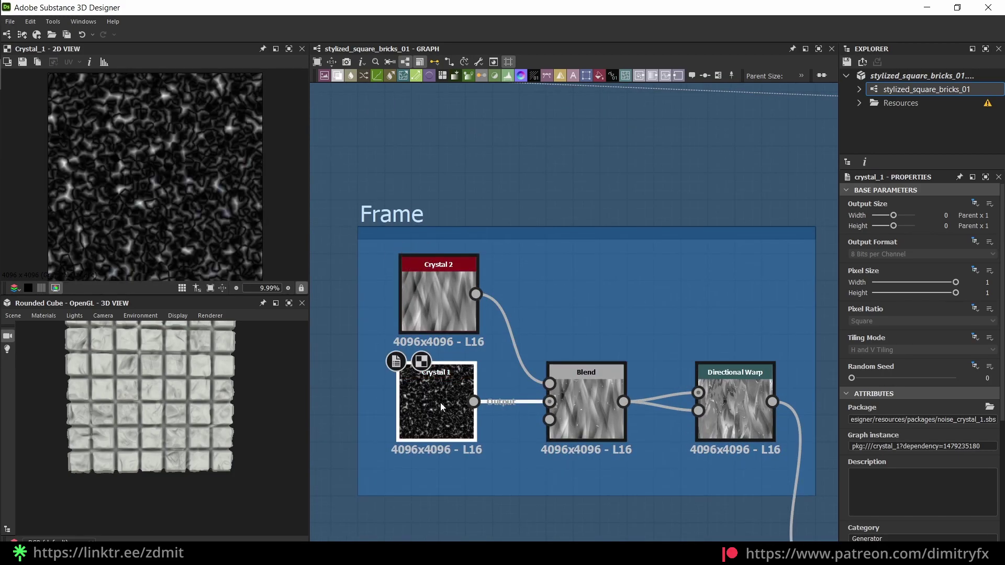
{"action": "double_click", "coordinate": [575, 413]}
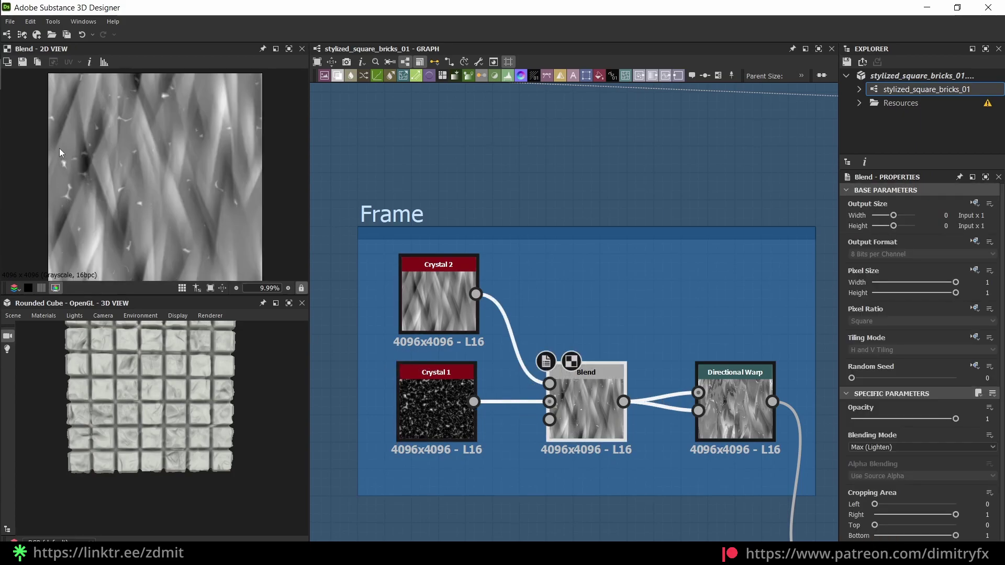
Step: Try other blending modes, including Add Sub, on the Blend combining the Crystal noises, and undo back to Max (Lighten)
{"action": "left_click", "coordinate": [916, 451]}
{"action": "left_click", "coordinate": [914, 446]}
{"action": "scroll", "coordinate": [914, 445], "scroll_direction": "down", "scroll_amount": 7}
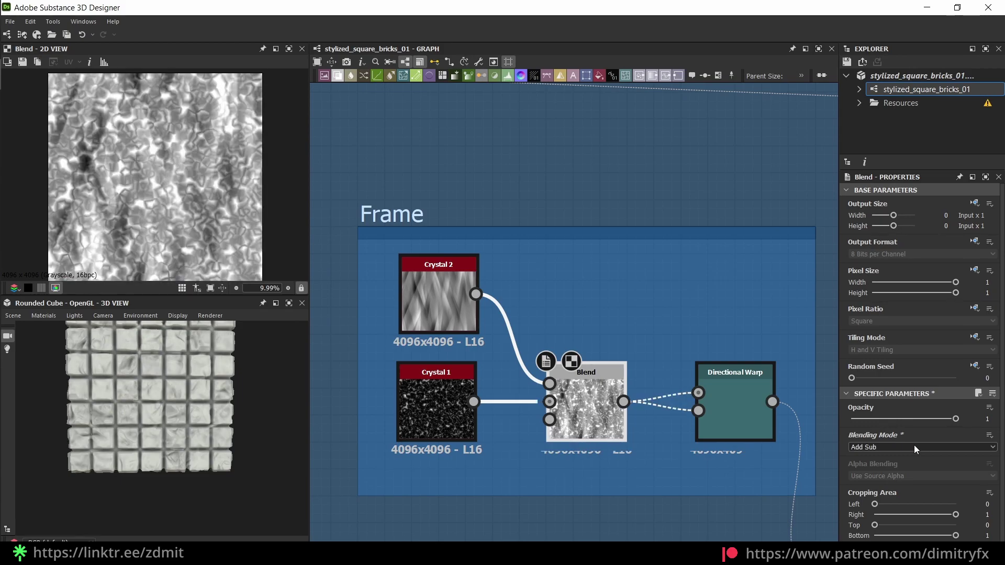
{"action": "left_click", "coordinate": [613, 506]}
{"action": "key", "text": "ctrl+z"}
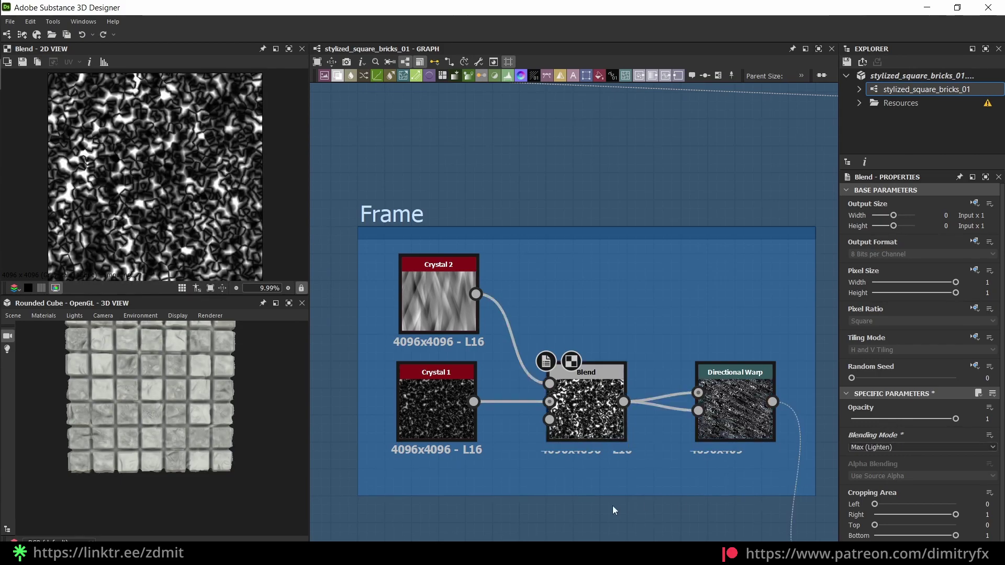
Step: Set the intensity of the Frame group's Directional Warp to 130
{"action": "double_click", "coordinate": [722, 409]}
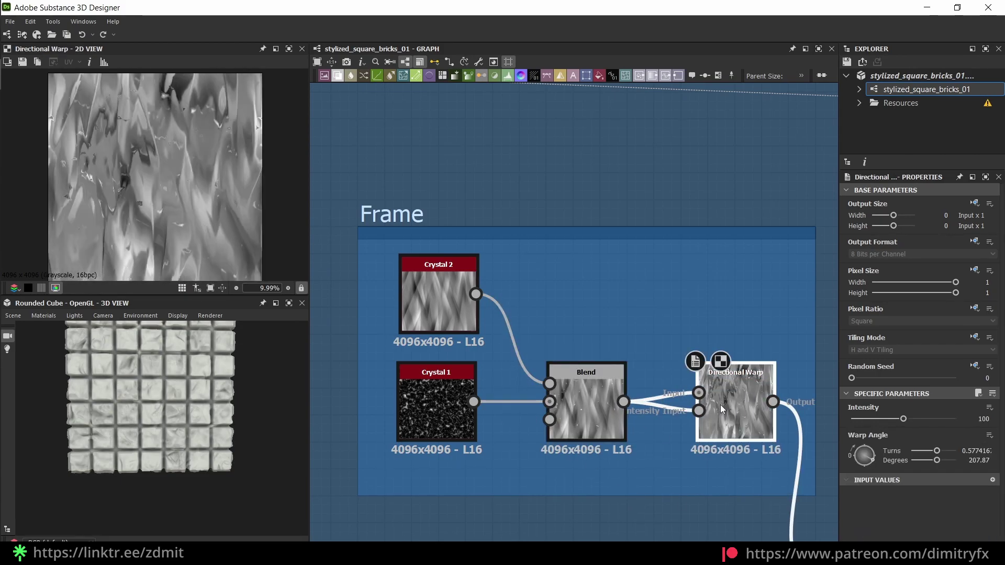
{"action": "mouse_move", "coordinate": [915, 418]}
{"action": "left_mouse_down"}
{"action": "mouse_move", "coordinate": [961, 421]}
{"action": "mouse_move", "coordinate": [920, 422]}
{"action": "left_mouse_up"}
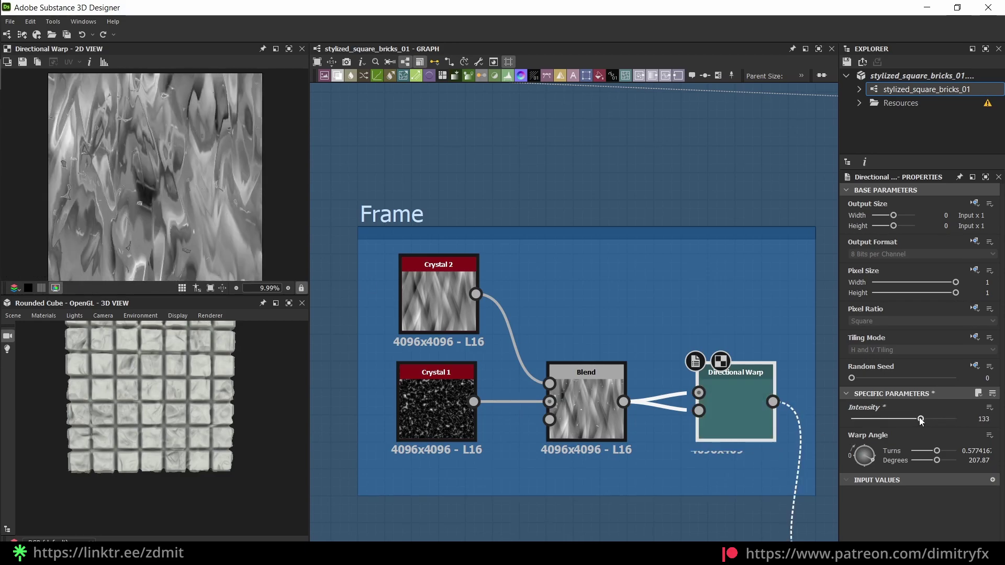
{"action": "scroll", "coordinate": [202, 448], "scroll_direction": "up", "scroll_amount": 5}
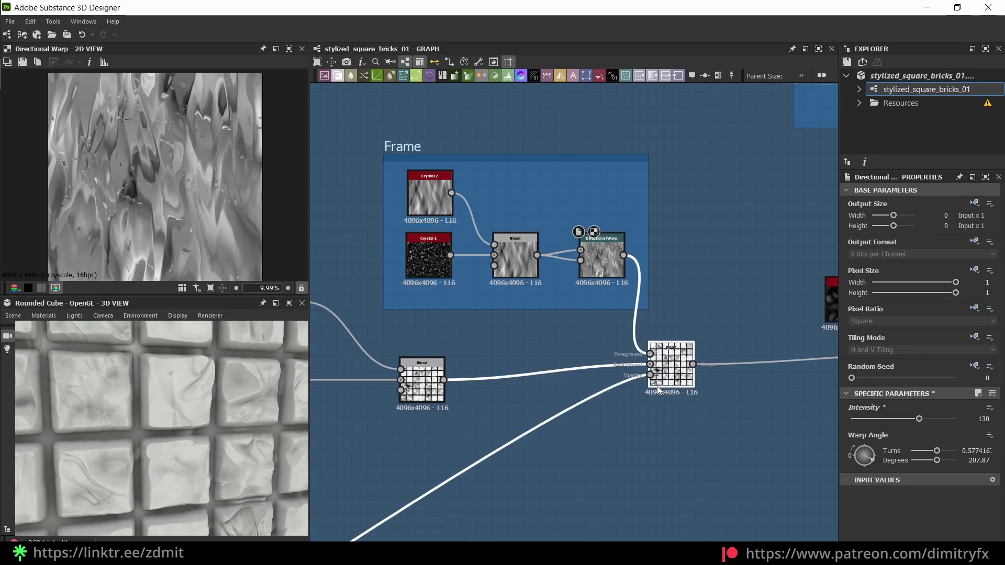
Step: Compare the bricks with the Blend node after the Directional Warp disabled and re-enabled, inspecting the whole cube
{"action": "scroll", "coordinate": [228, 445], "scroll_direction": "down", "scroll_amount": 3}
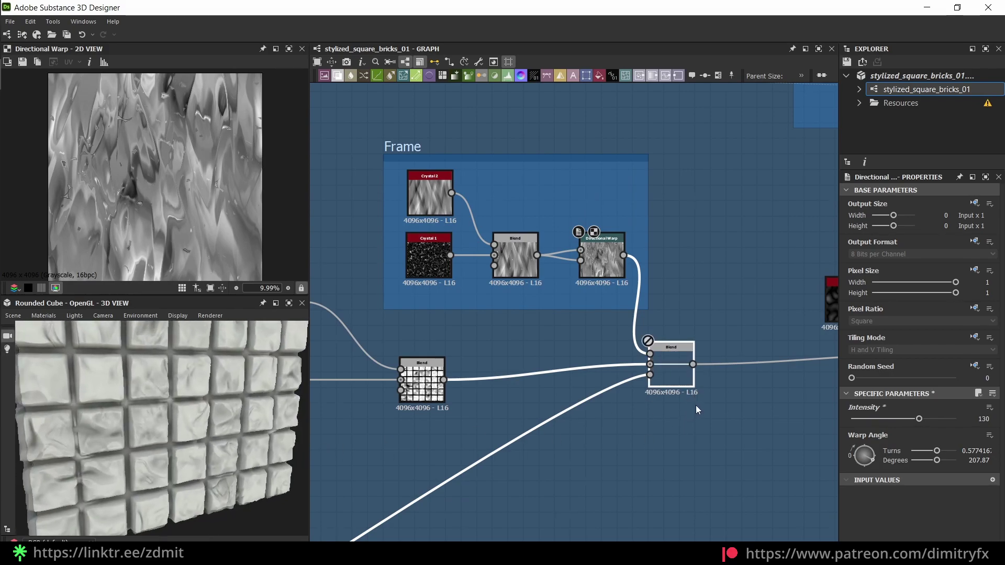
{"action": "scroll", "coordinate": [210, 427], "scroll_direction": "down", "scroll_amount": 3}
{"action": "left_click_drag", "start_coordinate": [209, 427], "coordinate": [174, 394]}
{"action": "scroll", "coordinate": [175, 393], "scroll_direction": "up", "scroll_amount": 2}
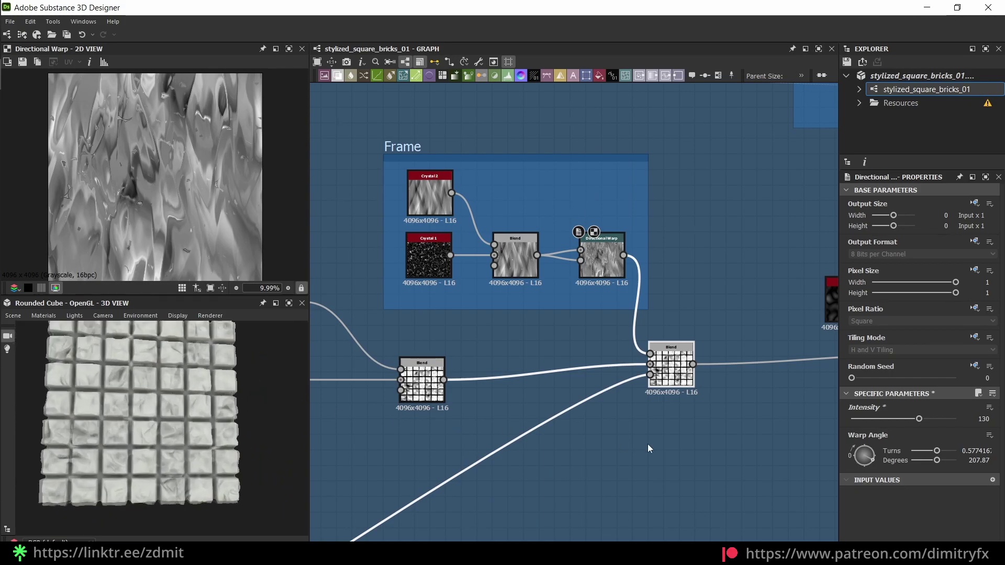
Step: Enable the Blend node fed by the Plasma noise and preview its output
{"action": "scroll", "coordinate": [639, 445], "scroll_direction": "down", "scroll_amount": 3}
{"action": "middle_click_drag", "start_coordinate": [682, 433], "coordinate": [635, 437]}
{"action": "middle_click_drag", "start_coordinate": [785, 449], "coordinate": [697, 435]}
{"action": "scroll", "coordinate": [715, 438], "scroll_direction": "up", "scroll_amount": 4}
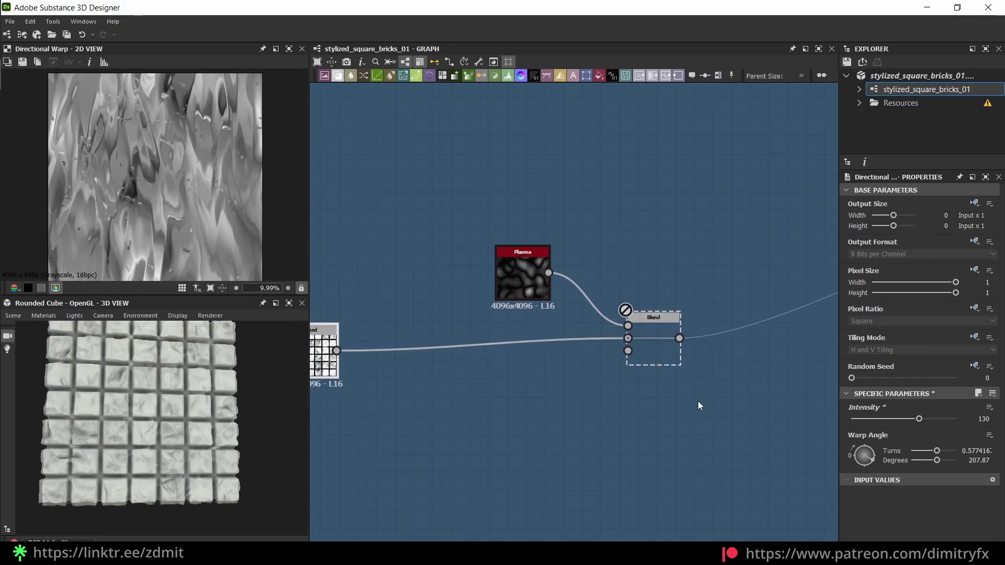
{"action": "double_click", "coordinate": [647, 333]}
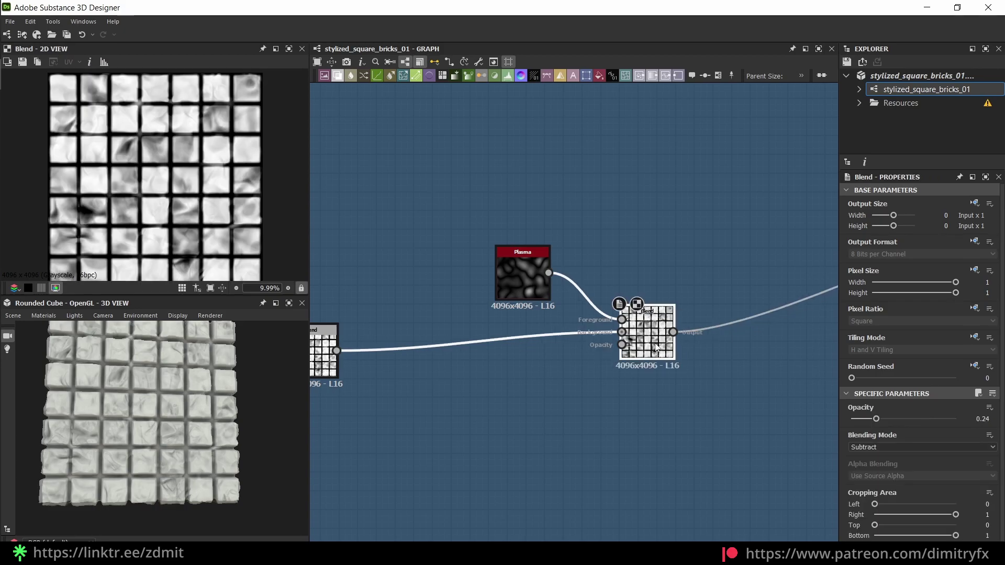
Step: Check the Plasma node's instance parameters and the blending mode of the Blend node it feeds
{"action": "double_click", "coordinate": [515, 267]}
{"action": "scroll", "coordinate": [890, 437], "scroll_direction": "down", "scroll_amount": 3}
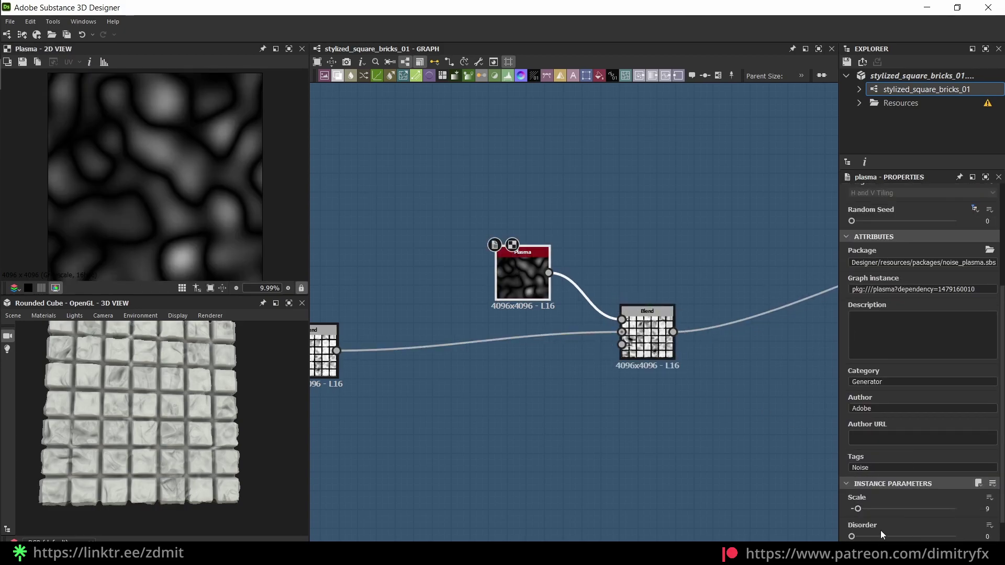
{"action": "scroll", "coordinate": [942, 519], "scroll_direction": "down", "scroll_amount": 2}
{"action": "double_click", "coordinate": [647, 331]}
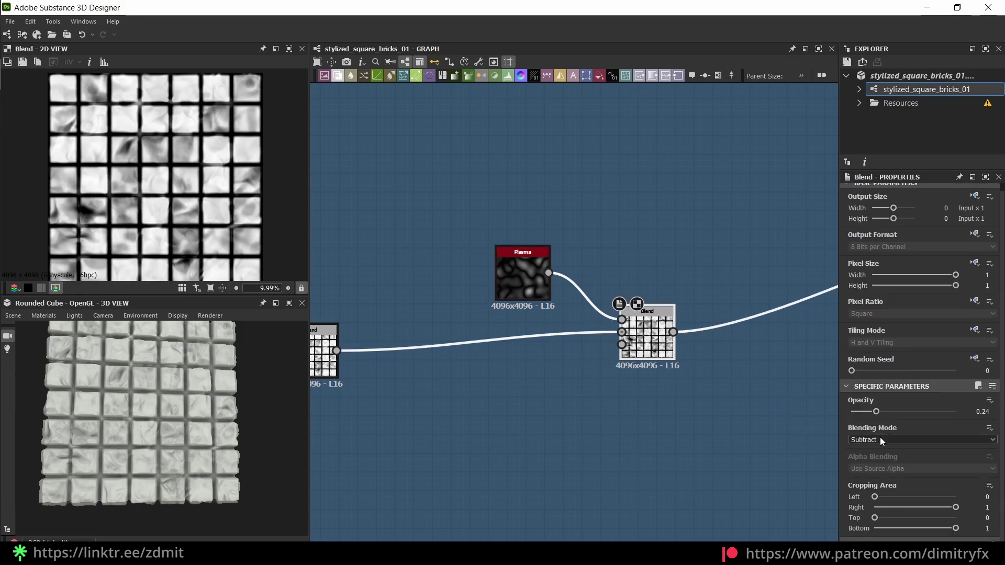
{"action": "left_click", "coordinate": [880, 440]}
{"action": "left_click", "coordinate": [676, 445]}
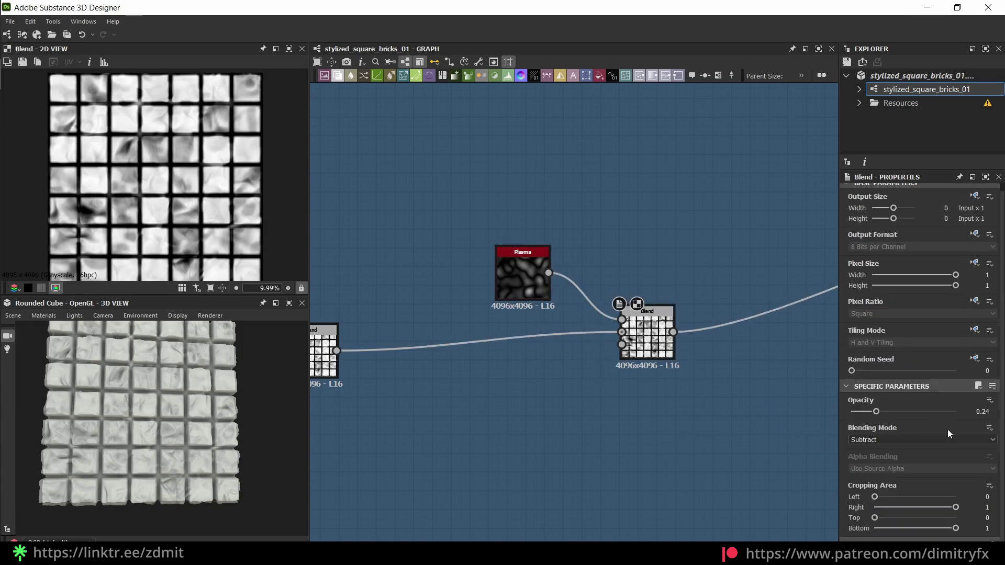
Step: Disable and re-enable the Blend node fed by Plasma to compare its effect on the bricks from several angles
{"action": "left_click_drag", "start_coordinate": [168, 419], "coordinate": [214, 451]}
{"action": "left_click", "coordinate": [668, 345]}
{"action": "key", "text": "shift+d"}
{"action": "key", "text": "shift+d"}
{"action": "left_click_drag", "start_coordinate": [59, 465], "coordinate": [214, 416]}
Step: Test different opacities on the Blend node fed by Plasma and increase the opacity to strengthen the uneven brick surface
{"action": "left_click_drag", "start_coordinate": [876, 412], "coordinate": [996, 417]}
{"action": "left_click_drag", "start_coordinate": [261, 419], "coordinate": [220, 411]}
{"action": "key", "text": "ctrl+z"}
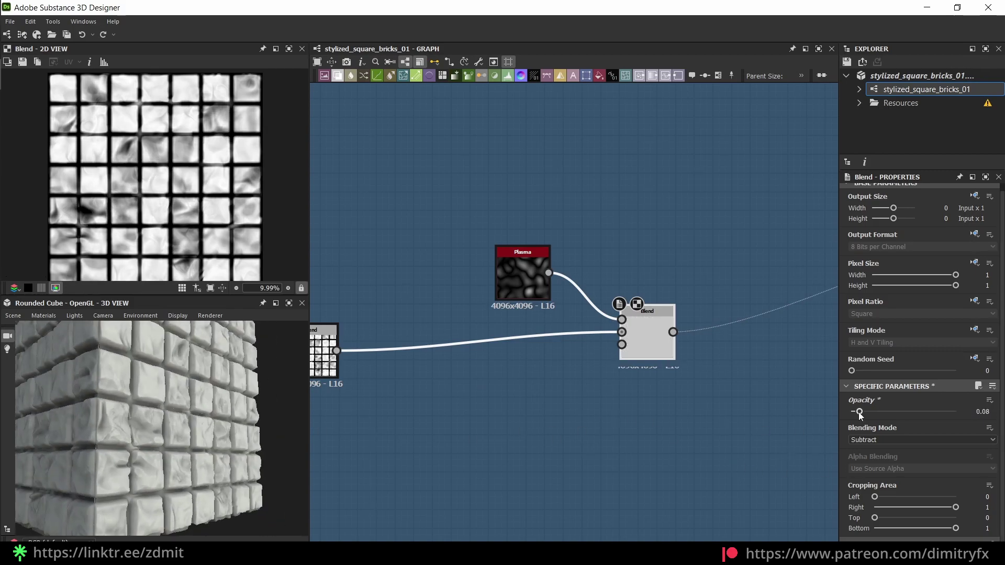
{"action": "left_click_drag", "start_coordinate": [933, 413], "coordinate": [969, 403]}
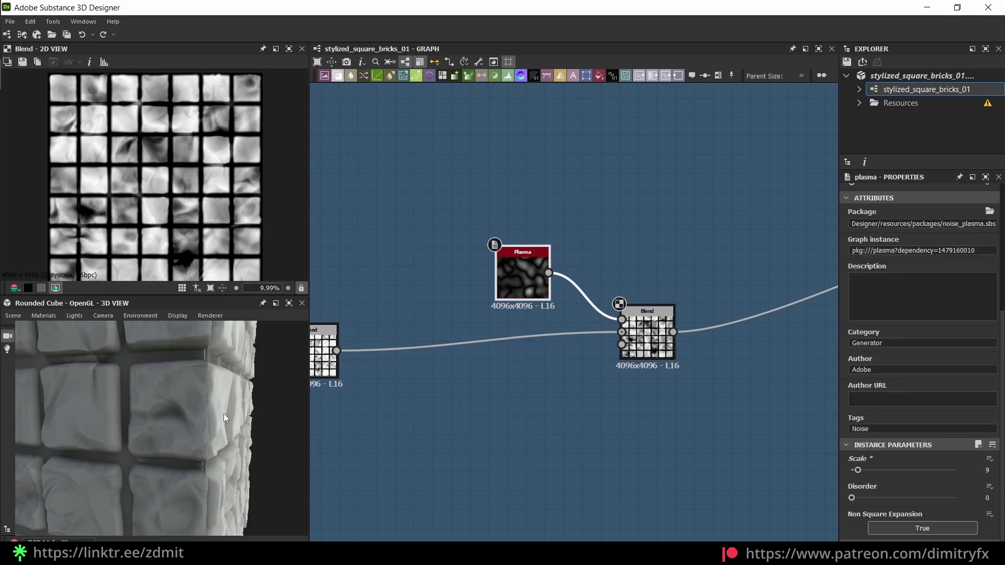
{"action": "left_click_drag", "start_coordinate": [231, 374], "coordinate": [183, 391]}
{"action": "scroll", "coordinate": [183, 391], "scroll_direction": "down", "scroll_amount": 5}
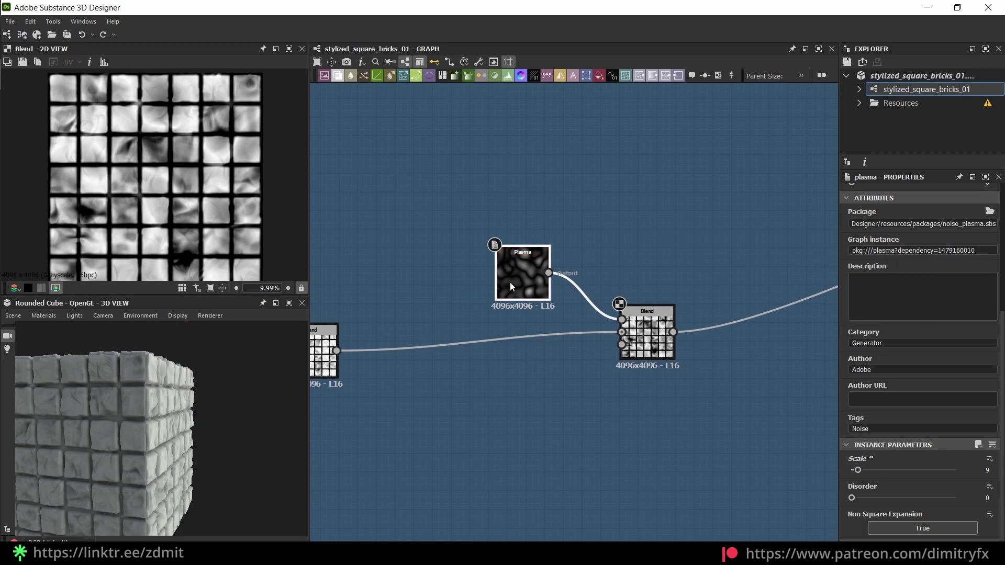
Step: Try a Scale of 7 and one further value on the Plasma node, undoing each change
{"action": "left_click_drag", "start_coordinate": [509, 281], "coordinate": [504, 285]}
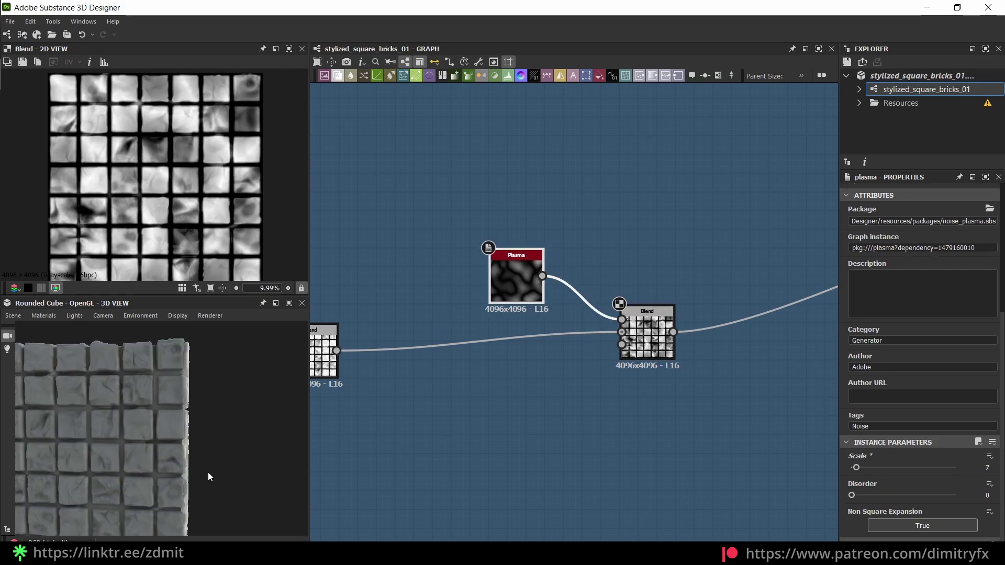
{"action": "left_click_drag", "start_coordinate": [209, 472], "coordinate": [202, 470]}
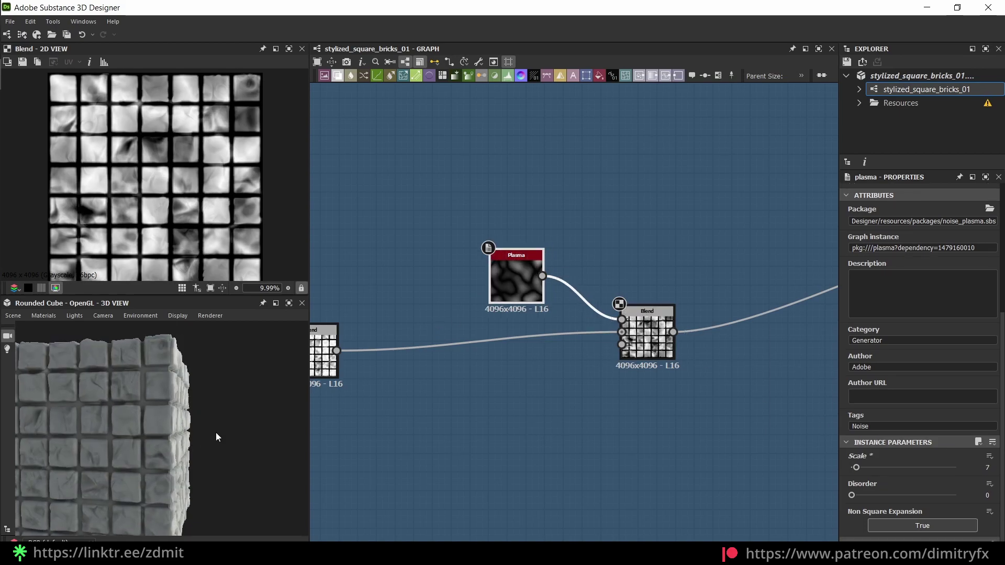
{"action": "key", "text": "ctrl+z"}
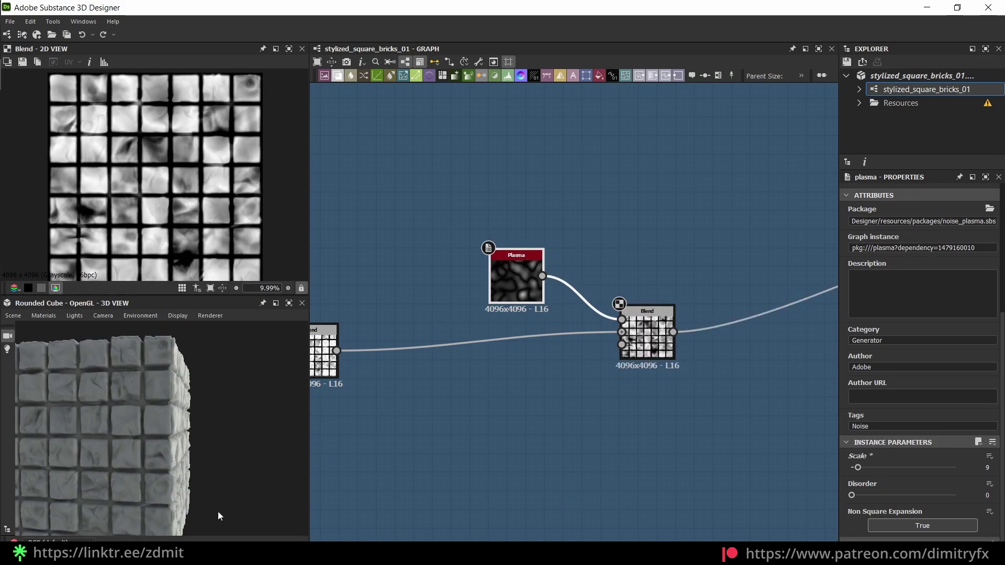
{"action": "left_click", "coordinate": [986, 467]}
{"action": "type", "text": "12"}
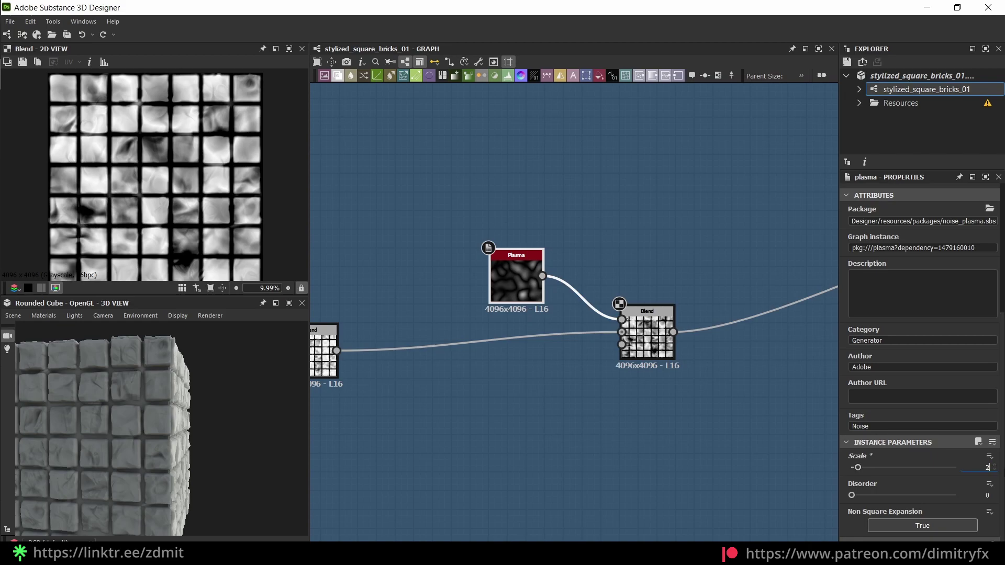
{"action": "key", "text": "Return"}
{"action": "key", "text": "ctrl+z"}
{"action": "left_click_drag", "start_coordinate": [220, 455], "coordinate": [165, 482]}
{"action": "scroll", "coordinate": [133, 451], "scroll_direction": "down", "scroll_amount": 3}
{"action": "scroll", "coordinate": [143, 451], "scroll_direction": "up", "scroll_amount": 2}
{"action": "scroll", "coordinate": [691, 442], "scroll_direction": "down", "scroll_amount": 2}
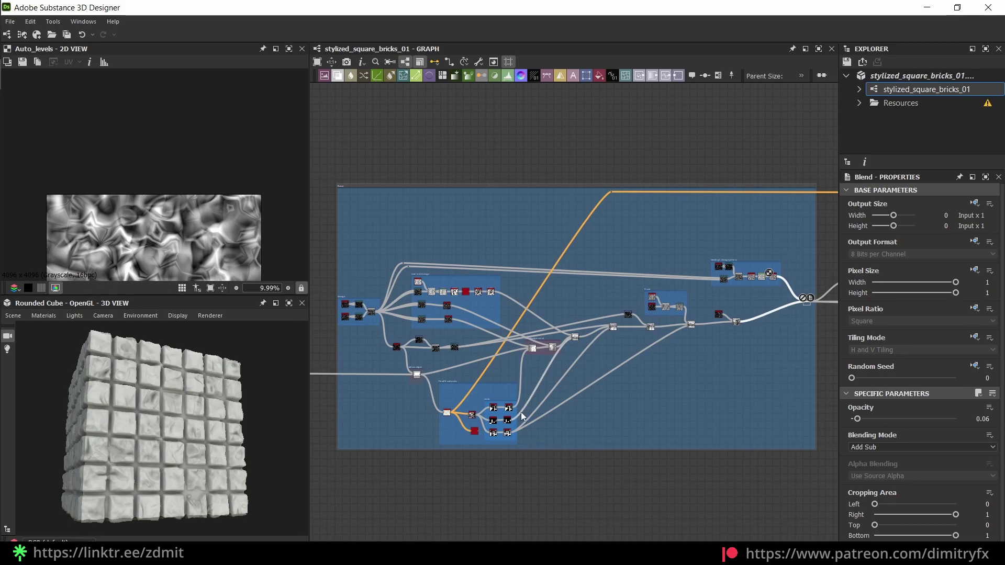
Step: Preview the Normal Sobel node after the bricks' final Blend and check its instance parameters
{"action": "key", "text": "f"}
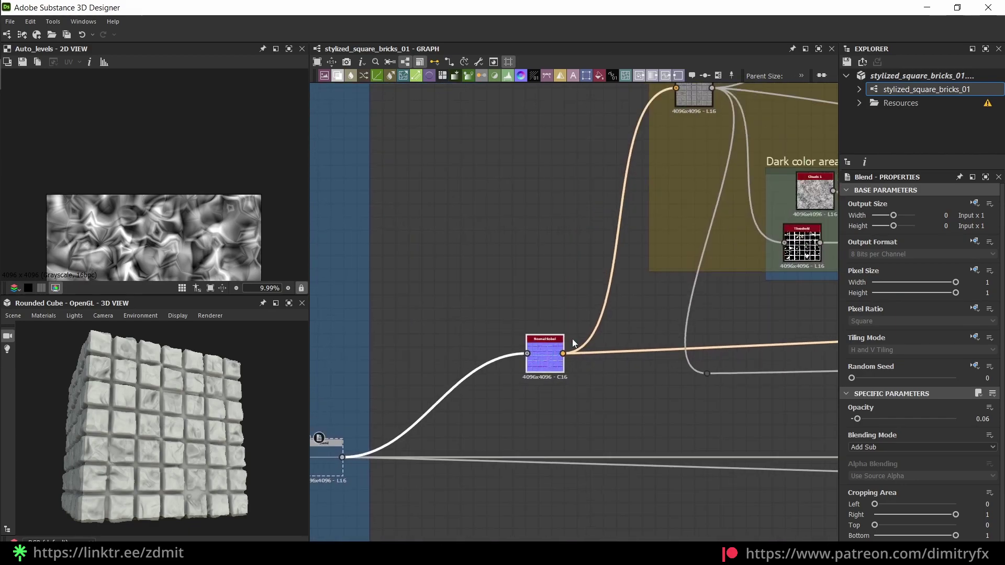
{"action": "scroll", "coordinate": [573, 343], "scroll_direction": "up", "scroll_amount": 2}
{"action": "double_click", "coordinate": [510, 378]}
{"action": "scroll", "coordinate": [943, 469], "scroll_direction": "down", "scroll_amount": 5}
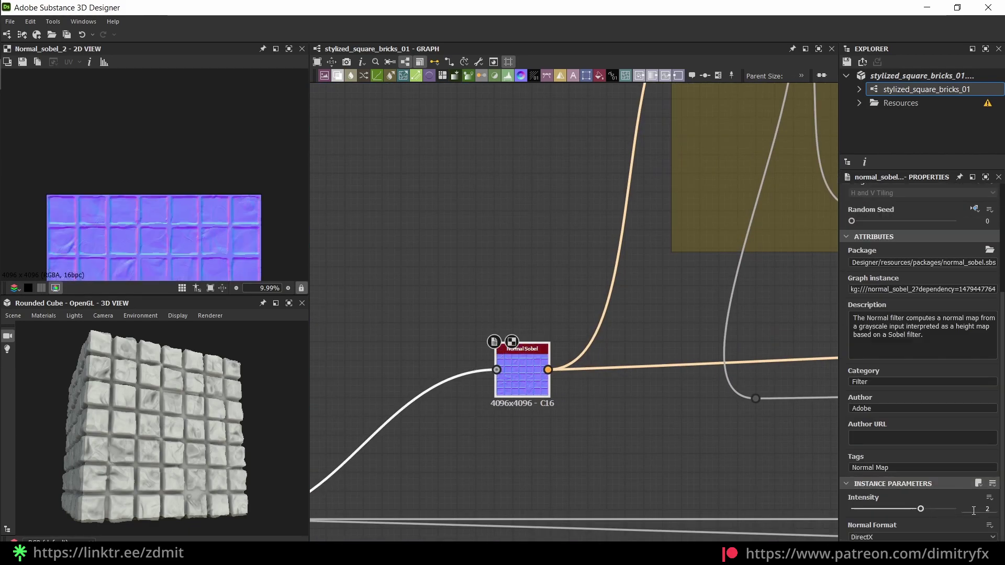
{"action": "scroll", "coordinate": [635, 323], "scroll_direction": "down", "scroll_amount": 3}
{"action": "middle_click_drag", "start_coordinate": [635, 323], "coordinate": [550, 417]}
{"action": "key", "text": "f"}
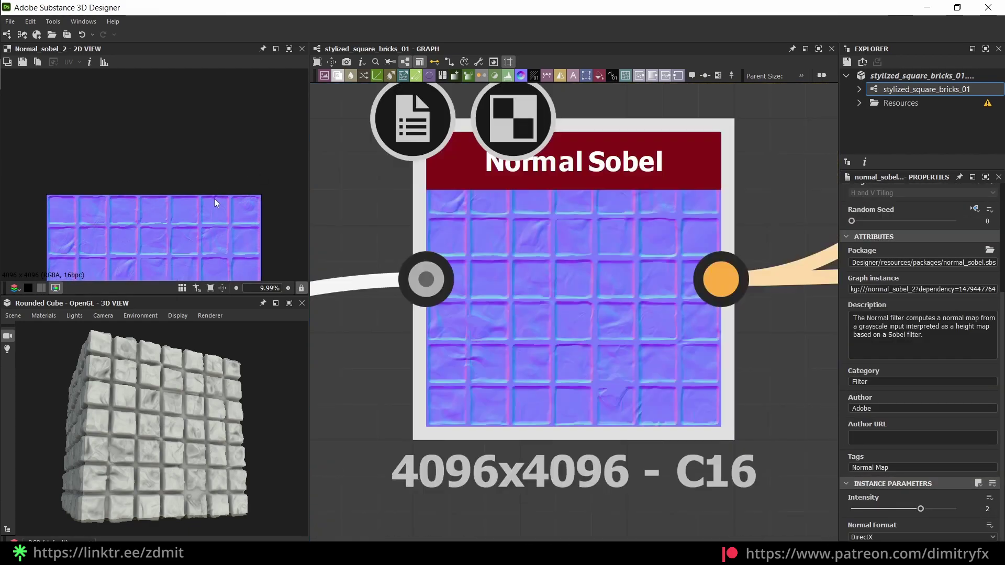
Step: Preview the Curvature Smooth node fed by Normal Sobel and review the branches it feeds
{"action": "left_click", "coordinate": [213, 197]}
{"action": "key", "text": "f"}
{"action": "scroll", "coordinate": [538, 368], "scroll_direction": "down", "scroll_amount": 5}
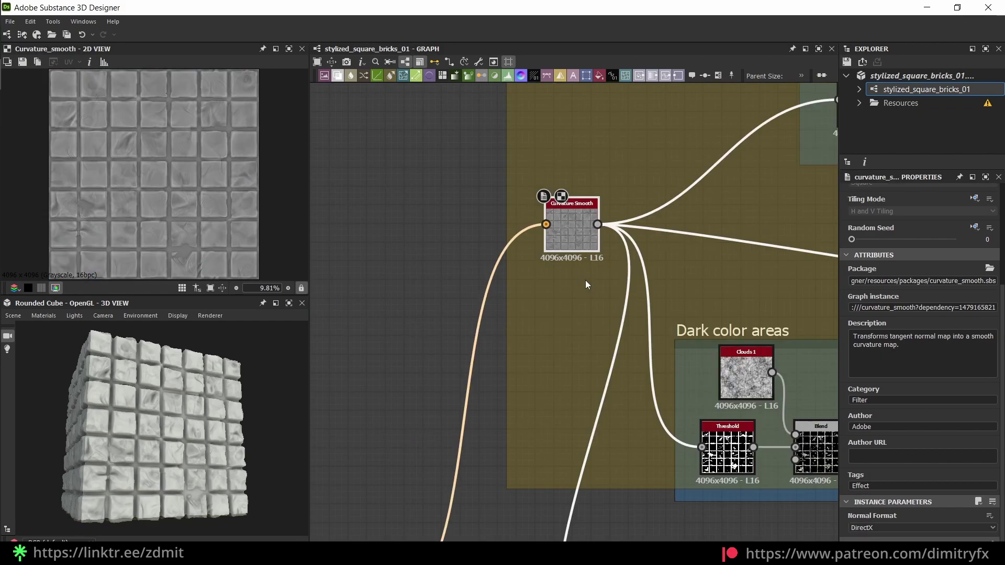
{"action": "scroll", "coordinate": [585, 284], "scroll_direction": "down", "scroll_amount": 3}
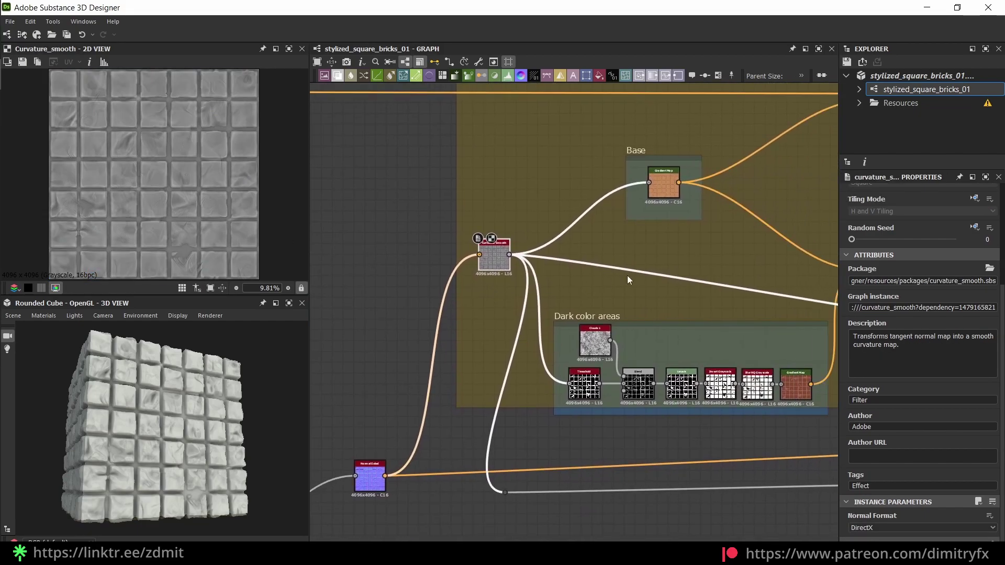
Step: Preview the Gradient Map in the Base frame and follow its outputs to the color nodes
{"action": "scroll", "coordinate": [570, 264], "scroll_direction": "up", "scroll_amount": 3}
{"action": "scroll", "coordinate": [571, 264], "scroll_direction": "up", "scroll_amount": 1}
{"action": "double_click", "coordinate": [564, 241]}
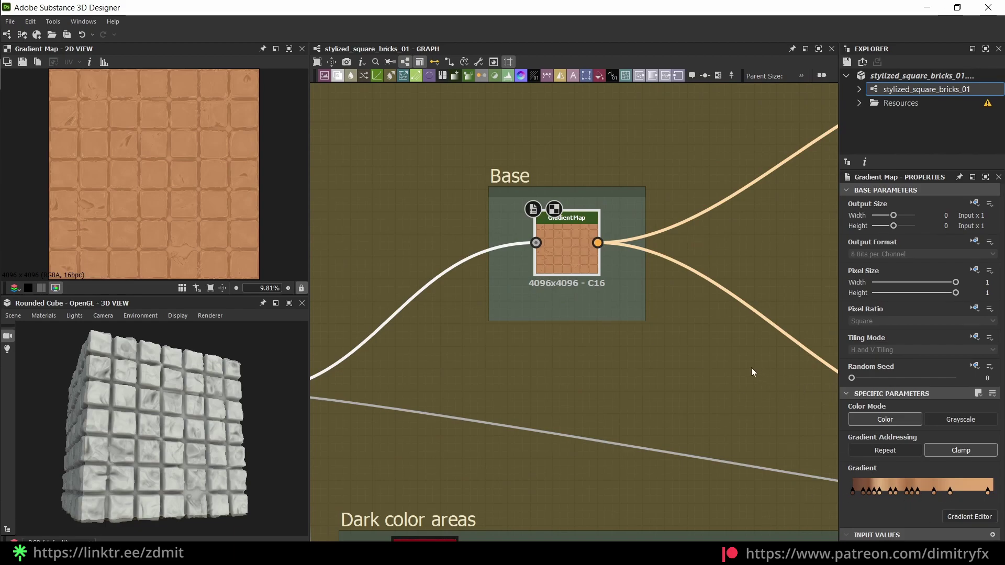
{"action": "scroll", "coordinate": [612, 311], "scroll_direction": "down", "scroll_amount": 3}
{"action": "middle_click_drag", "start_coordinate": [611, 311], "coordinate": [548, 357]}
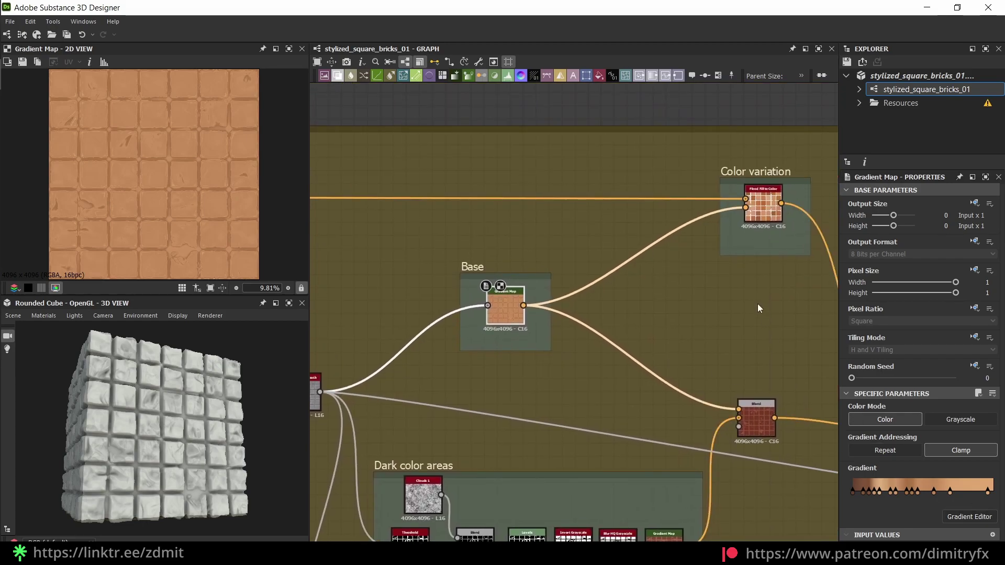
Step: Select the Flood Fill to Color node in the Color variation frame and examine its inputs, including the link from the Base Gradient Map
{"action": "scroll", "coordinate": [745, 297], "scroll_direction": "down", "scroll_amount": 5}
{"action": "scroll", "coordinate": [648, 312], "scroll_direction": "up", "scroll_amount": 8}
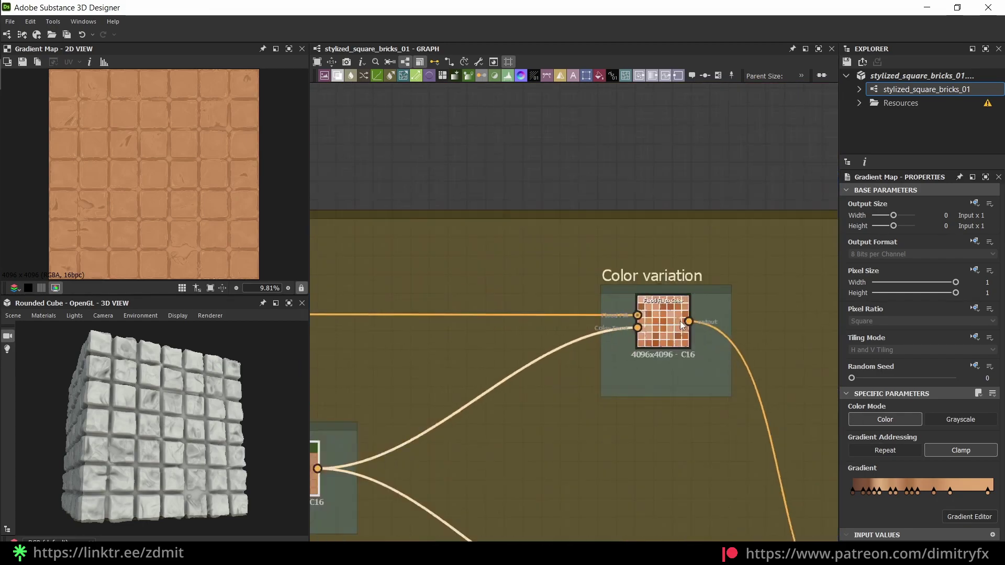
{"action": "left_click", "coordinate": [661, 334]}
{"action": "scroll", "coordinate": [654, 337], "scroll_direction": "up", "scroll_amount": 1}
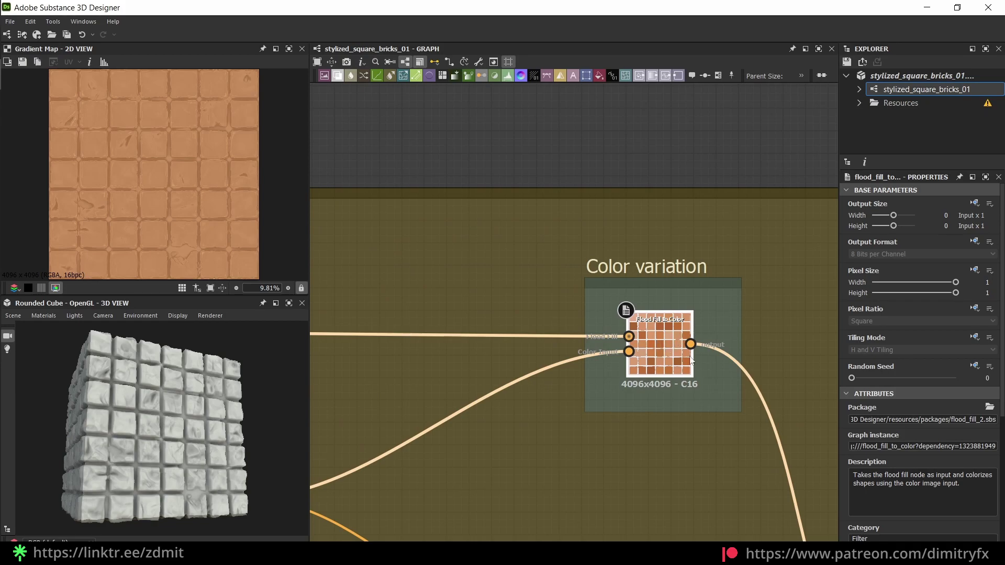
{"action": "left_click", "coordinate": [619, 349]}
{"action": "scroll", "coordinate": [619, 349], "scroll_direction": "down", "scroll_amount": 1}
{"action": "middle_click_drag", "start_coordinate": [619, 349], "coordinate": [726, 298]}
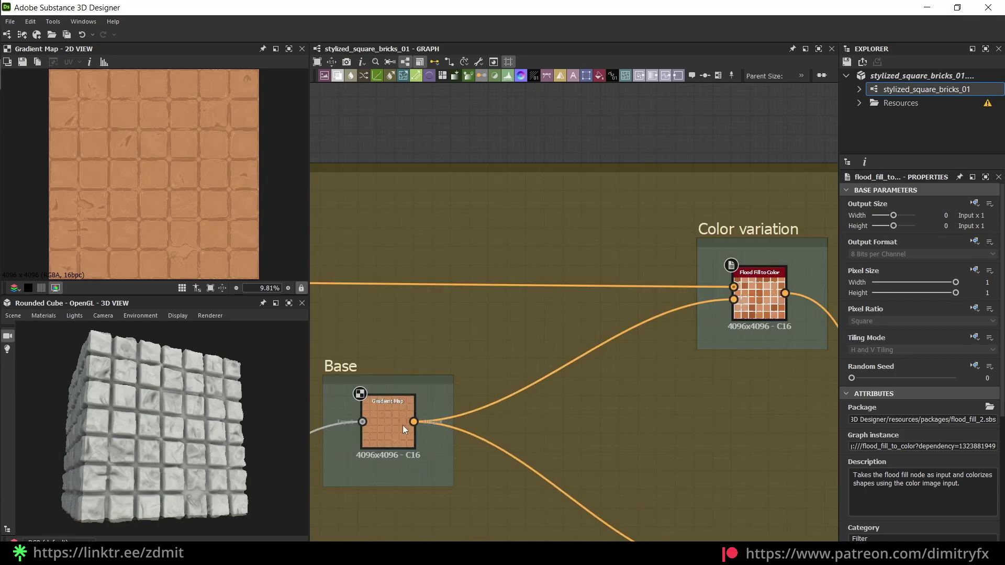
{"action": "left_click_drag", "start_coordinate": [413, 421], "coordinate": [721, 375]}
{"action": "left_click", "coordinate": [708, 344]}
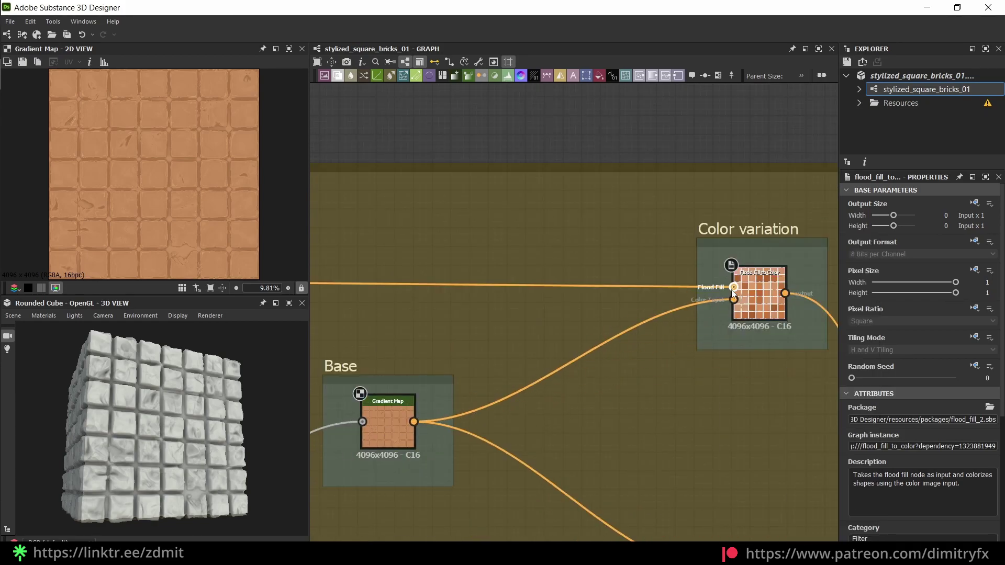
Step: Trace the Flood Fill input of the Flood Fill to Color node back to the Floodfill and masks frame
{"action": "scroll", "coordinate": [625, 434], "scroll_direction": "down", "scroll_amount": 8}
{"action": "middle_click_drag", "start_coordinate": [444, 523], "coordinate": [663, 325]}
{"action": "middle_click_drag", "start_coordinate": [335, 400], "coordinate": [543, 378]}
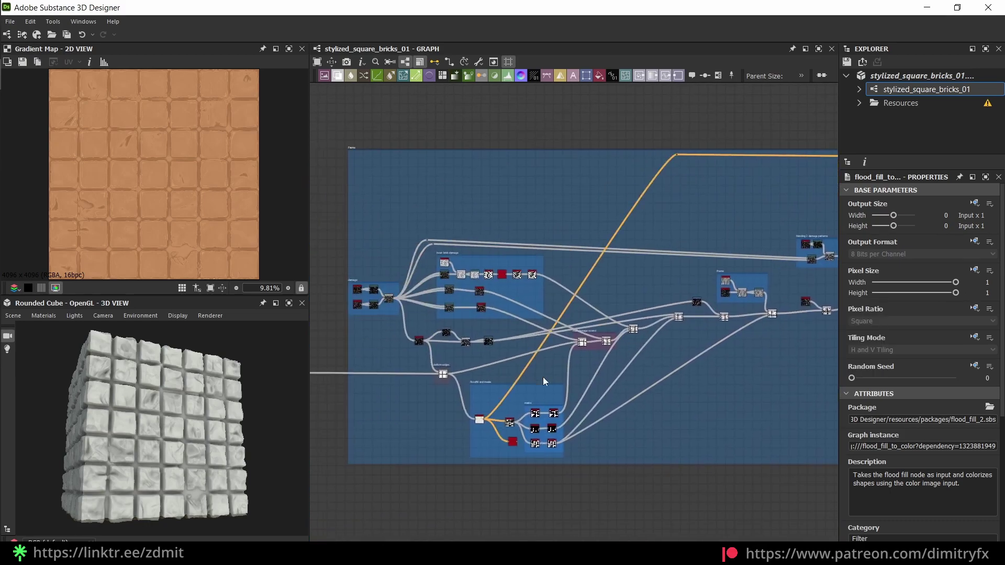
{"action": "scroll", "coordinate": [486, 389], "scroll_direction": "up", "scroll_amount": 6}
{"action": "scroll", "coordinate": [581, 367], "scroll_direction": "down", "scroll_amount": 3}
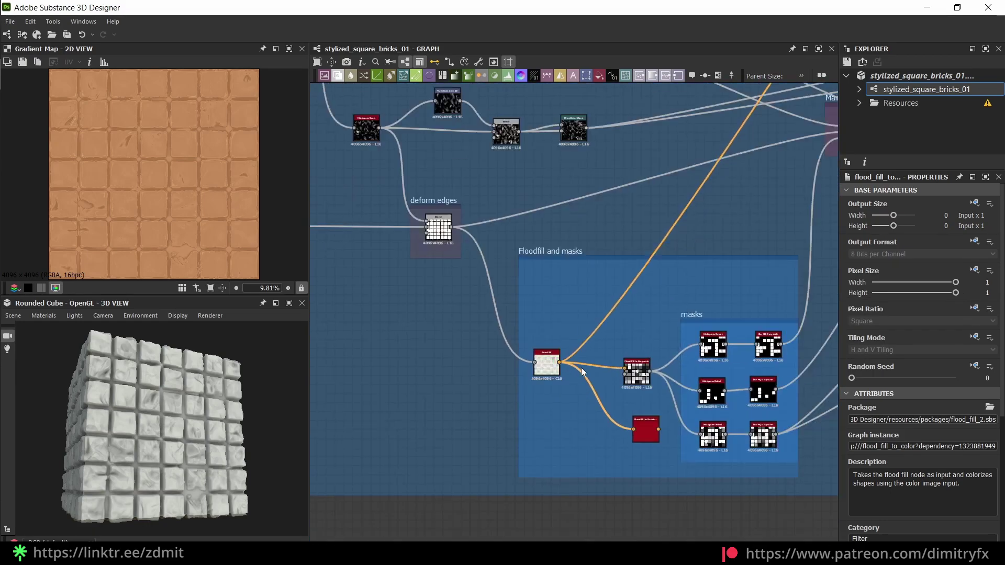
{"action": "middle_click_drag", "start_coordinate": [832, 293], "coordinate": [518, 410]}
{"action": "scroll", "coordinate": [518, 410], "scroll_direction": "down", "scroll_amount": 3}
{"action": "middle_click_drag", "start_coordinate": [690, 293], "coordinate": [508, 382]}
{"action": "middle_click_drag", "start_coordinate": [796, 256], "coordinate": [455, 384]}
Step: Preview the Flood Fill to Color node and examine its HSL Adjustment and HSL Random parameters
{"action": "scroll", "coordinate": [649, 387], "scroll_direction": "up", "scroll_amount": 6}
{"action": "double_click", "coordinate": [626, 363]}
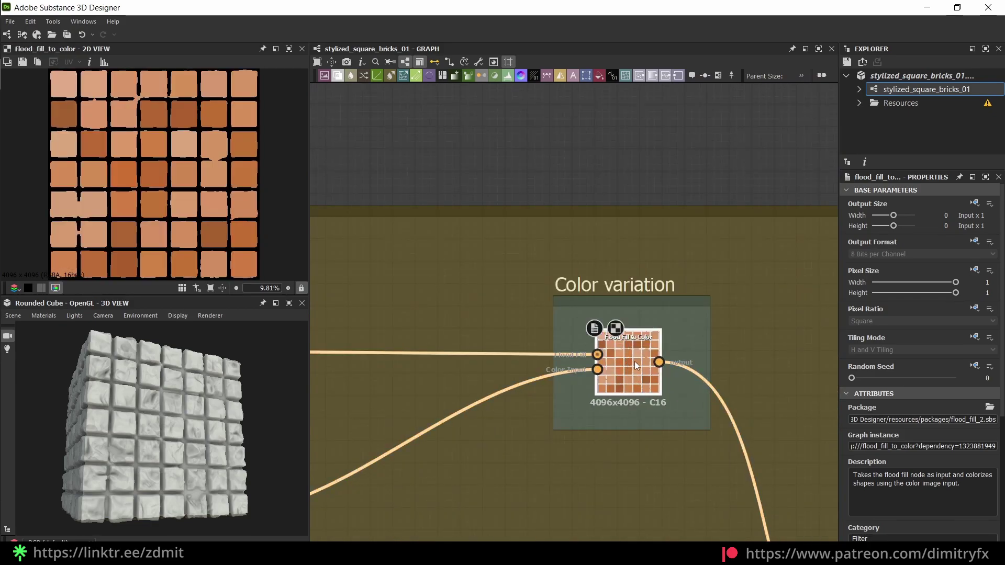
{"action": "scroll", "coordinate": [892, 371], "scroll_direction": "down", "scroll_amount": 2}
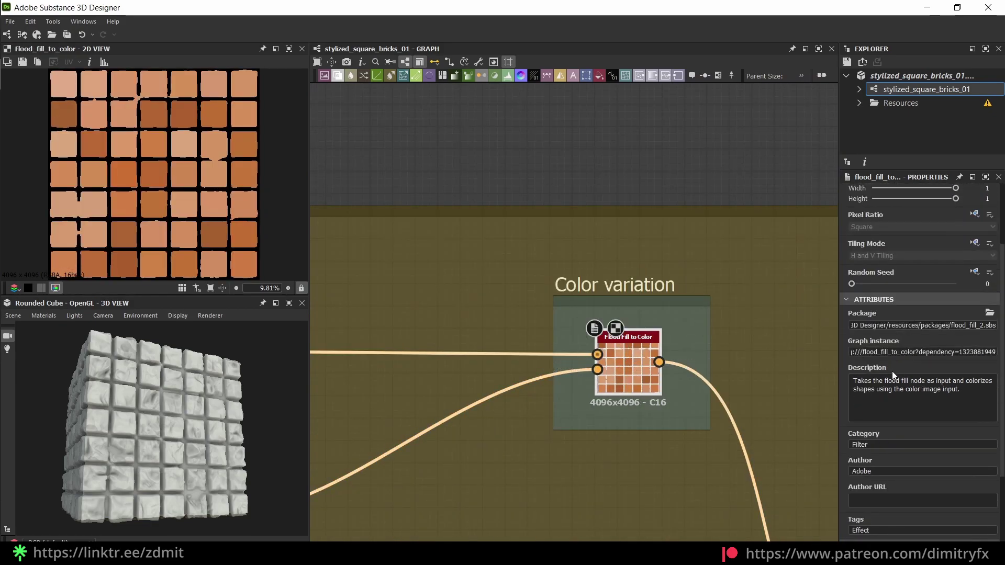
{"action": "scroll", "coordinate": [628, 363], "scroll_direction": "up", "scroll_amount": 2}
{"action": "scroll", "coordinate": [969, 387], "scroll_direction": "down", "scroll_amount": 3}
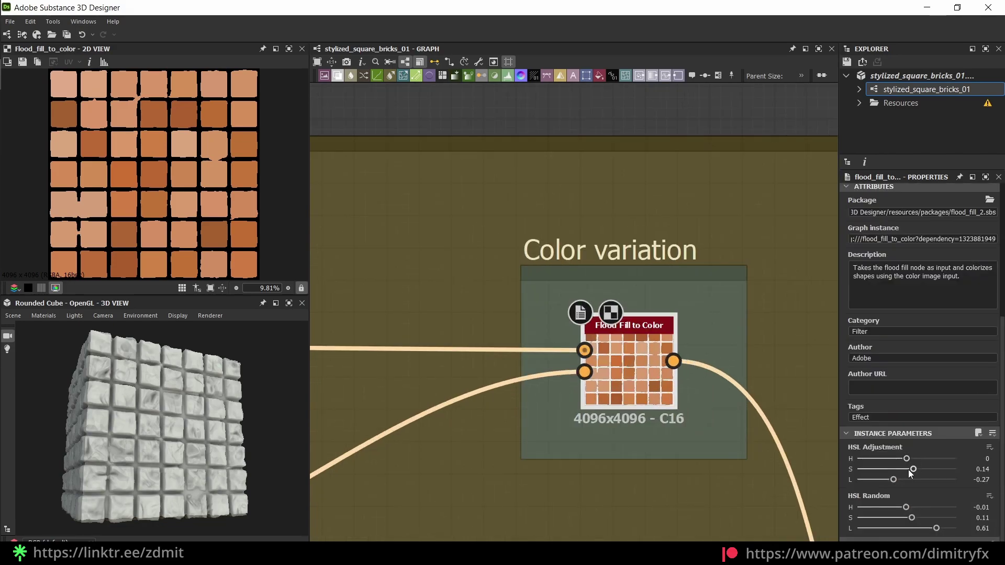
{"action": "left_click", "coordinate": [922, 528]}
{"action": "left_click_drag", "start_coordinate": [923, 528], "coordinate": [891, 507]}
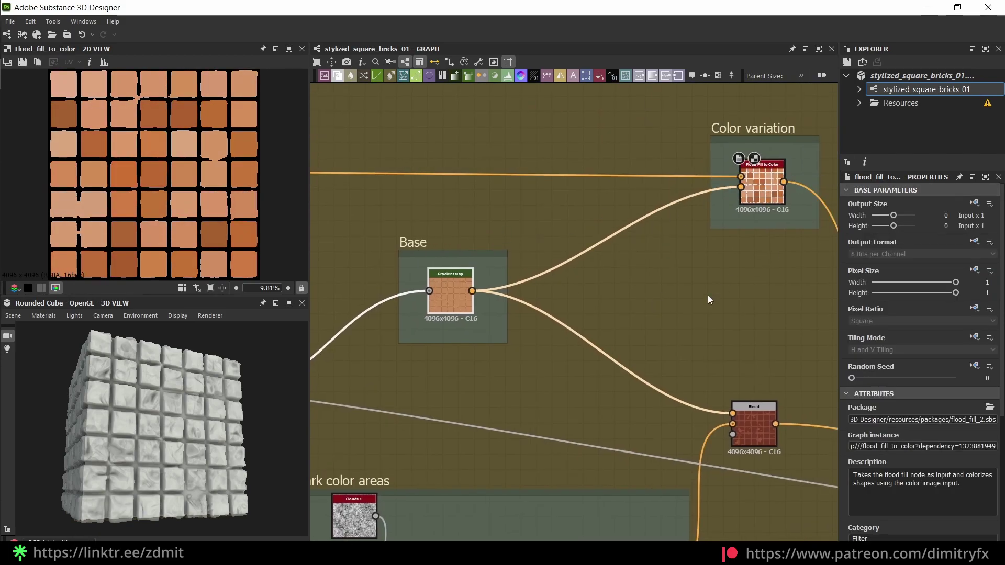
Step: Inspect the Clouds 1 node in the Dark color areas frame and preview the Threshold node fed by Curvature Smooth
{"action": "scroll", "coordinate": [645, 276], "scroll_direction": "down", "scroll_amount": 4}
{"action": "middle_click_drag", "start_coordinate": [566, 285], "coordinate": [617, 250]}
{"action": "scroll", "coordinate": [488, 324], "scroll_direction": "up", "scroll_amount": 3}
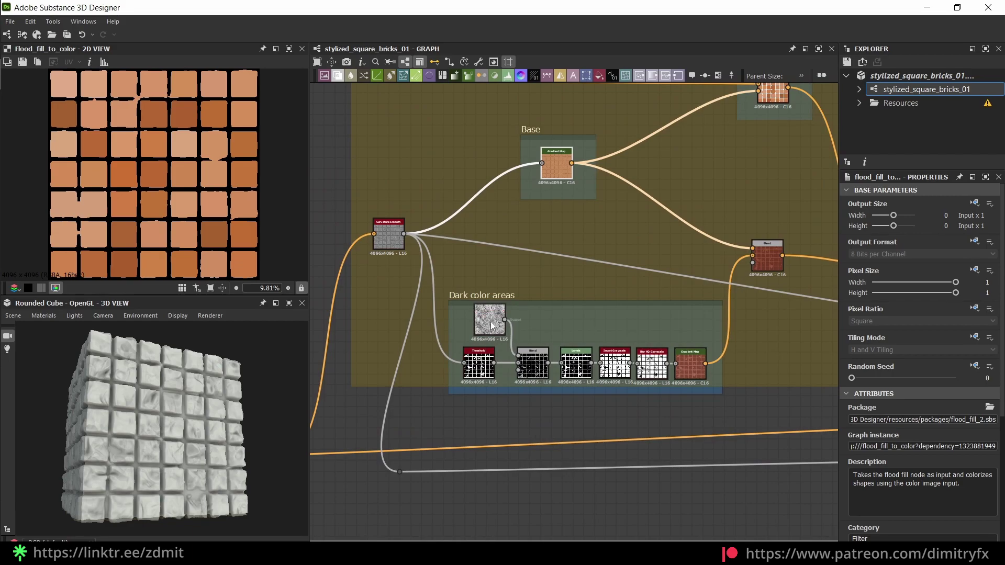
{"action": "left_click_drag", "start_coordinate": [491, 322], "coordinate": [484, 316]}
{"action": "left_click", "coordinate": [479, 314]}
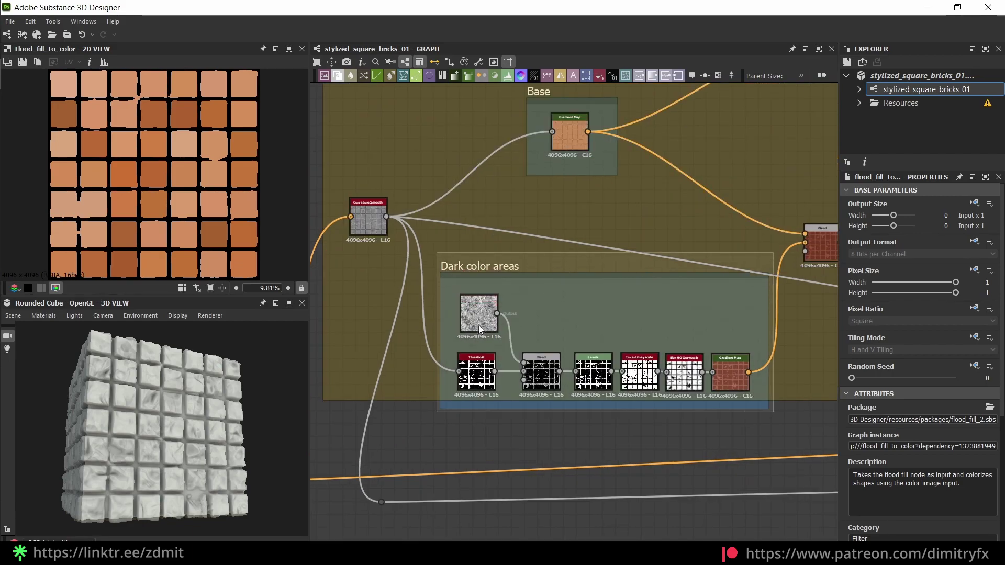
{"action": "scroll", "coordinate": [477, 341], "scroll_direction": "up", "scroll_amount": 2}
{"action": "middle_click_drag", "start_coordinate": [400, 202], "coordinate": [468, 213]}
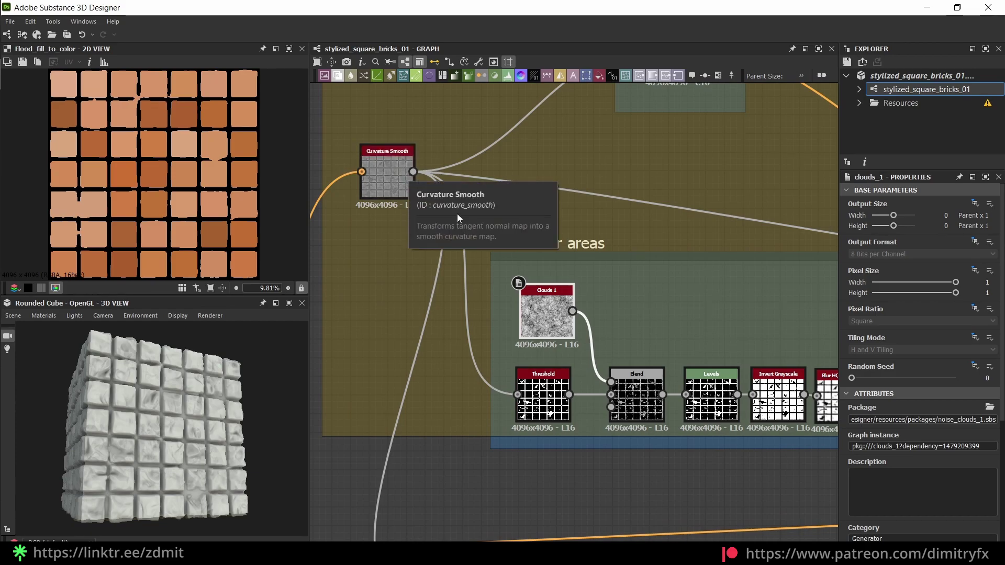
{"action": "double_click", "coordinate": [545, 397]}
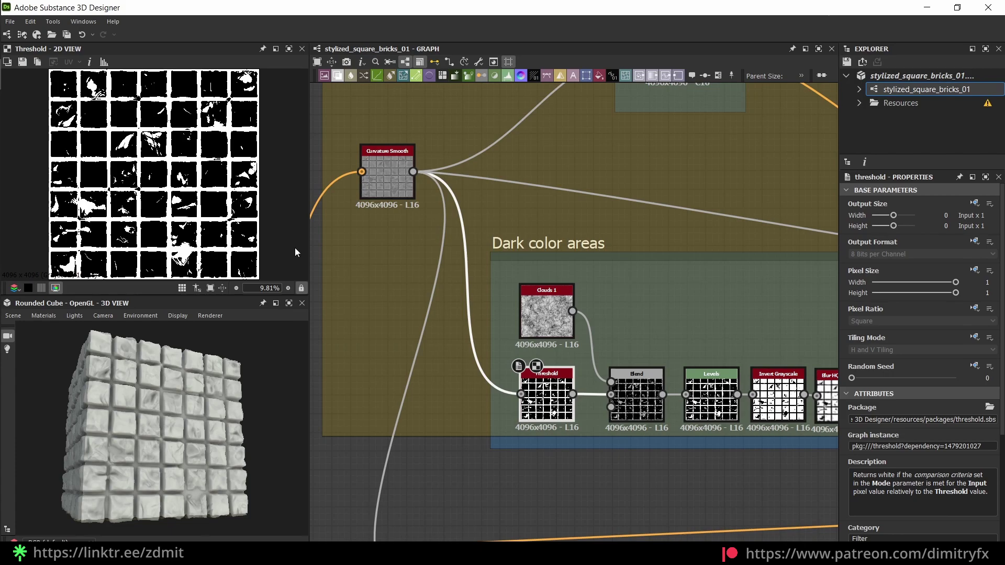
Step: Select all nodes in the Dark color areas frame and examine the dented brick surfaces close up in the 3D view
{"action": "scroll", "coordinate": [621, 460], "scroll_direction": "down", "scroll_amount": 3}
{"action": "left_click_drag", "start_coordinate": [793, 454], "coordinate": [499, 333]}
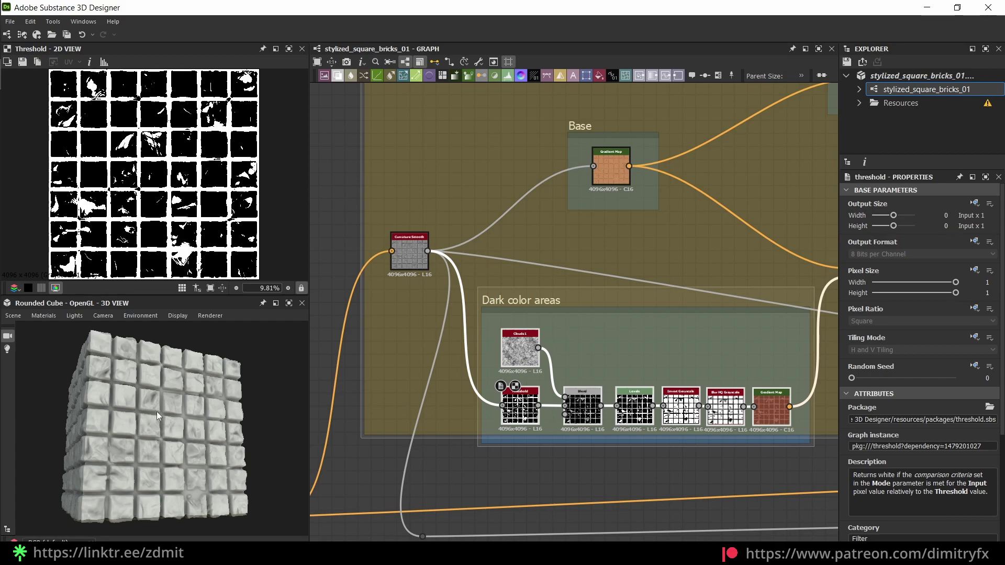
{"action": "scroll", "coordinate": [178, 417], "scroll_direction": "up", "scroll_amount": 5}
{"action": "left_click_drag", "start_coordinate": [202, 422], "coordinate": [95, 438]}
{"action": "scroll", "coordinate": [169, 430], "scroll_direction": "up", "scroll_amount": 2}
{"action": "middle_click_drag", "start_coordinate": [238, 426], "coordinate": [209, 426]}
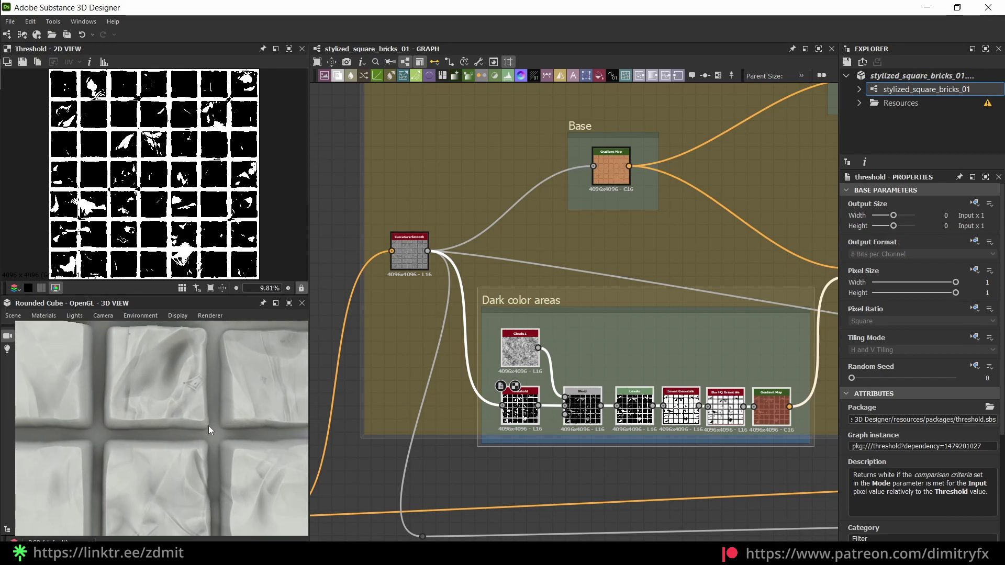
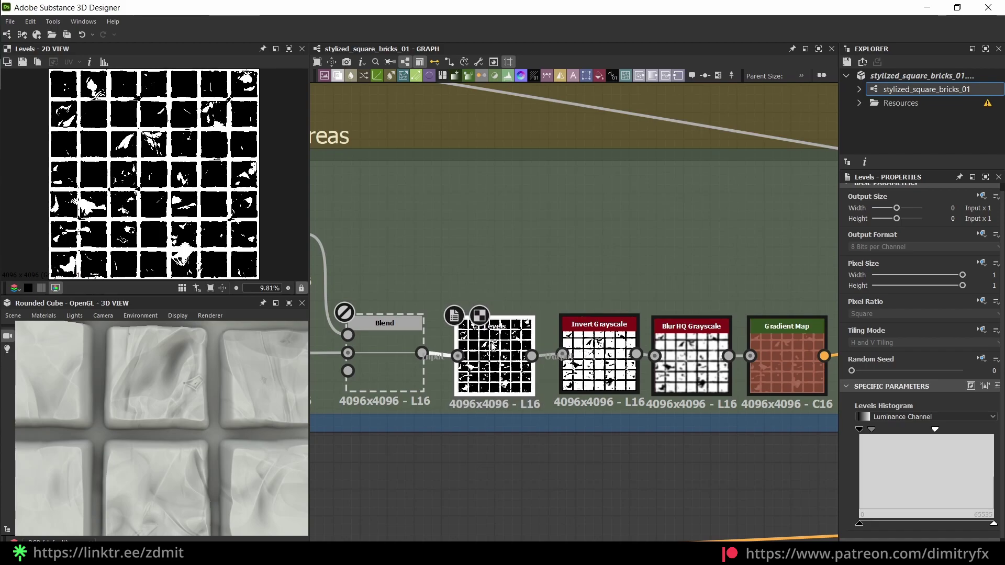
Step: Delete the Levels node from the Dark color areas chain and preview the Invert Grayscale node
{"action": "key", "text": "BackSpace"}
{"action": "middle_click_drag", "start_coordinate": [599, 267], "coordinate": [510, 277]}
{"action": "left_click_drag", "start_coordinate": [517, 360], "coordinate": [494, 359]}
{"action": "middle_click_drag", "start_coordinate": [506, 357], "coordinate": [585, 356]}
{"action": "double_click", "coordinate": [585, 356]}
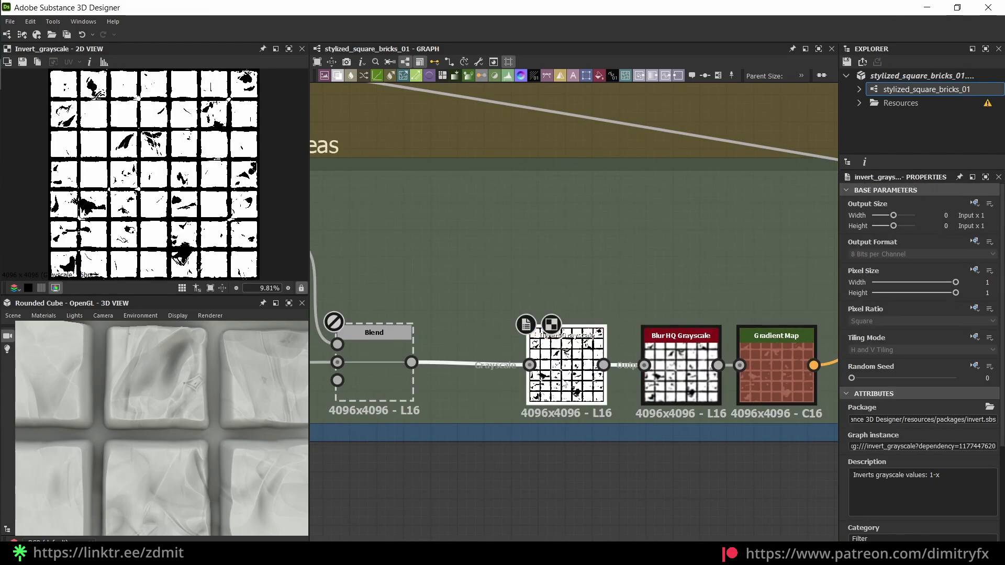
{"action": "middle_click_drag", "start_coordinate": [649, 276], "coordinate": [605, 278]}
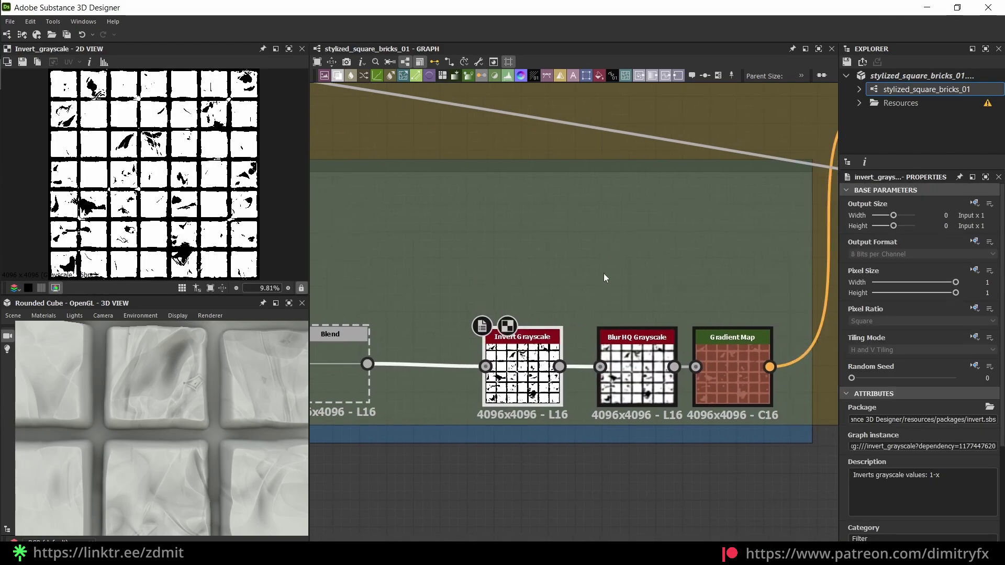
Step: Preview the Blur HQ Grayscale node and the red Gradient Map at the end of the Dark color areas chain
{"action": "double_click", "coordinate": [638, 375]}
{"action": "left_click_drag", "start_coordinate": [643, 378], "coordinate": [630, 379]}
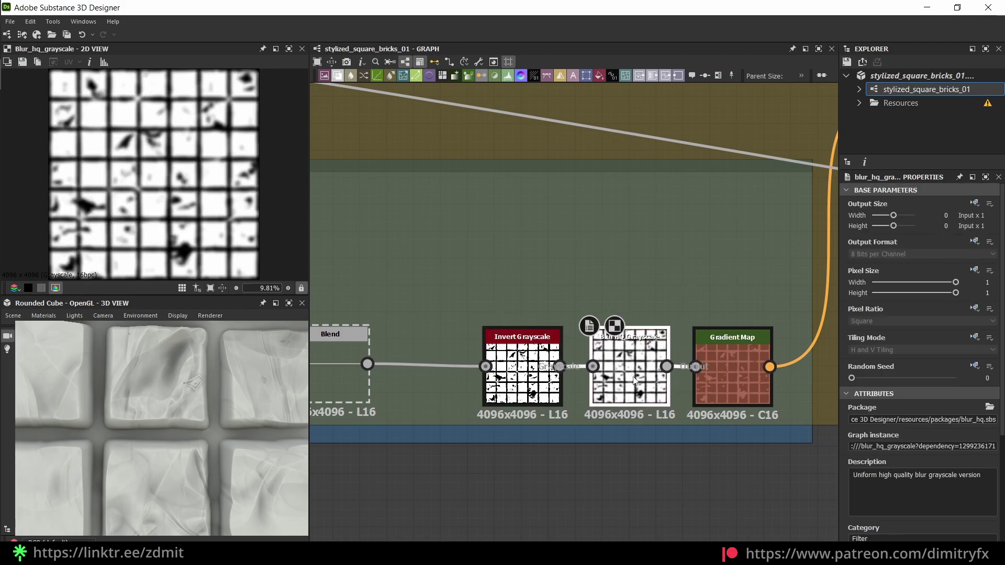
{"action": "left_click_drag", "start_coordinate": [742, 386], "coordinate": [733, 386]}
{"action": "double_click", "coordinate": [732, 386]}
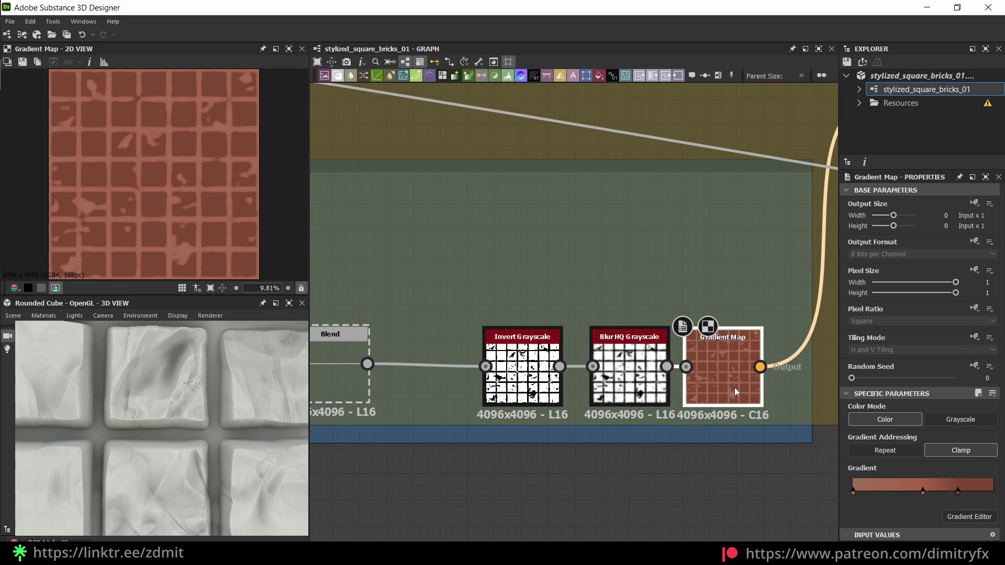
{"action": "scroll", "coordinate": [630, 242], "scroll_direction": "down", "scroll_amount": 5}
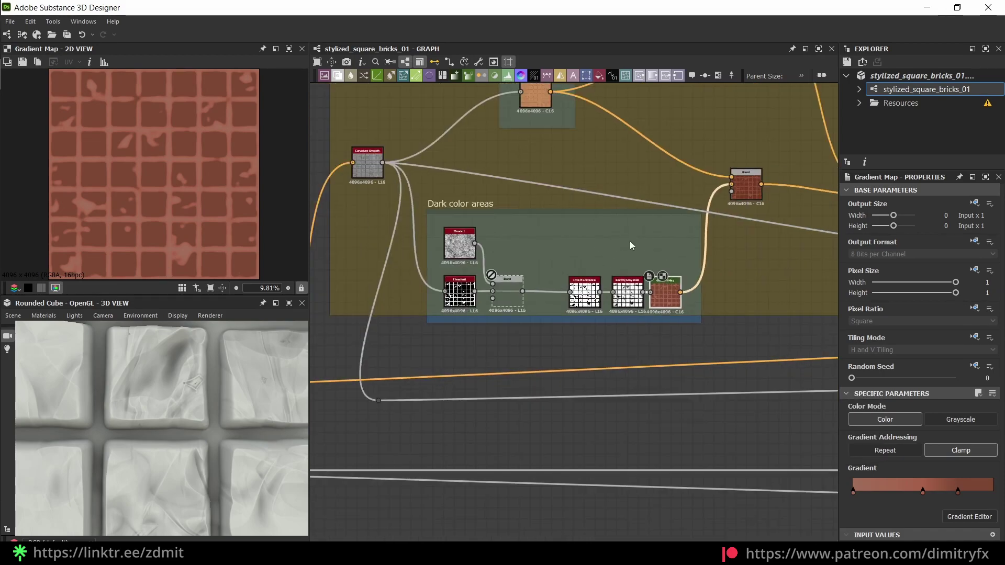
Step: Compare the Base Gradient Map with the Blend node that combines it with the Dark color areas Gradient Map
{"action": "middle_click_drag", "start_coordinate": [631, 242], "coordinate": [486, 346]}
{"action": "scroll", "coordinate": [487, 345], "scroll_direction": "down", "scroll_amount": 1}
{"action": "scroll", "coordinate": [581, 284], "scroll_direction": "up", "scroll_amount": 4}
{"action": "double_click", "coordinate": [580, 315]}
{"action": "middle_click_drag", "start_coordinate": [534, 246], "coordinate": [722, 353]}
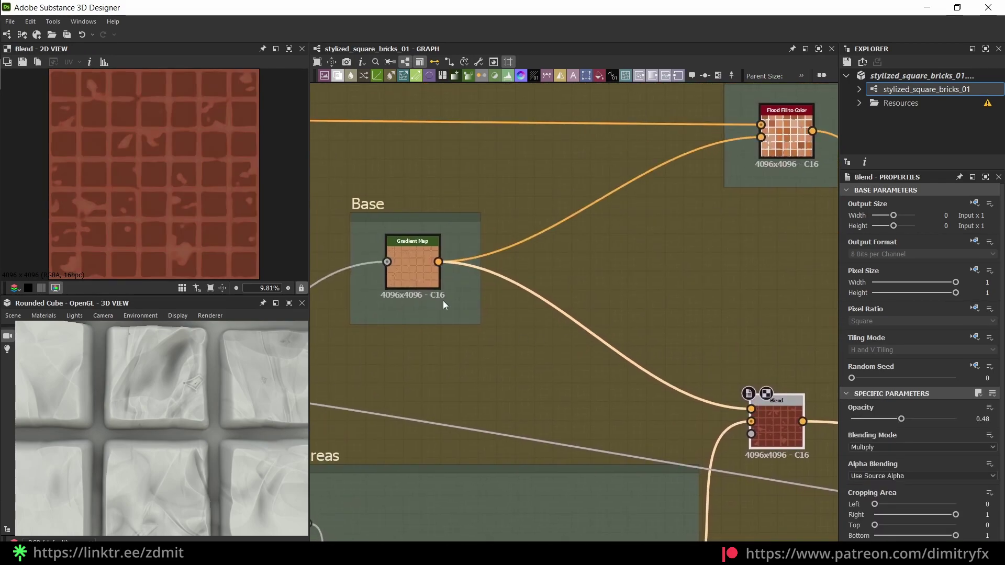
{"action": "double_click", "coordinate": [421, 266]}
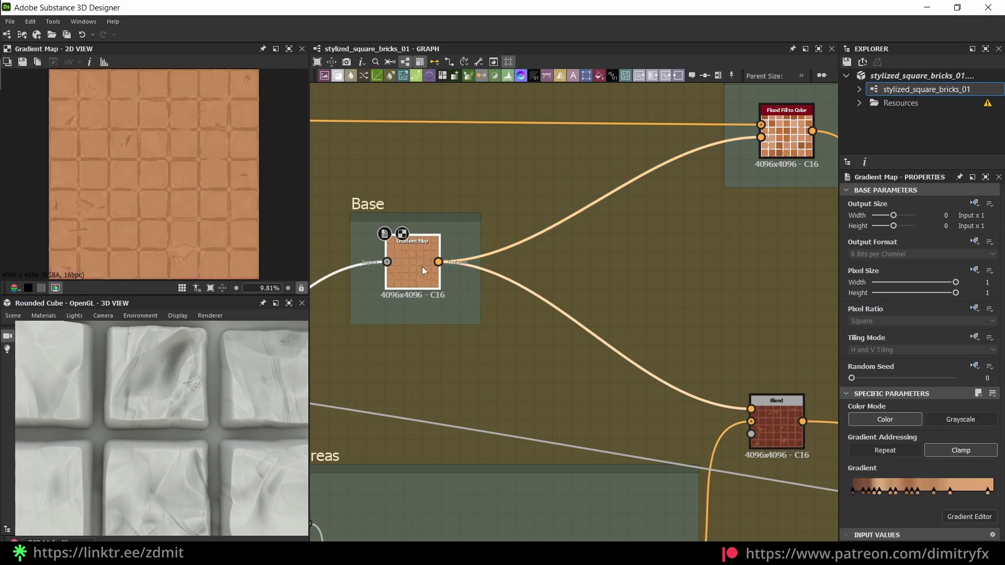
{"action": "middle_click_drag", "start_coordinate": [619, 270], "coordinate": [443, 201]}
{"action": "double_click", "coordinate": [604, 351]}
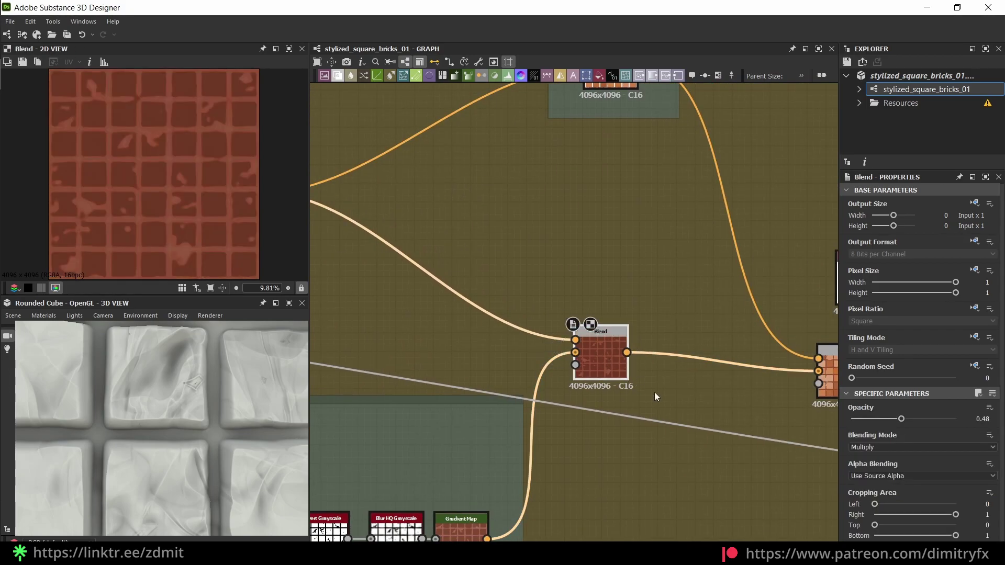
Step: Preview the Blend node that combines the color variation with the dark base and examine its brick edges up close
{"action": "double_click", "coordinate": [983, 418]}
{"action": "scroll", "coordinate": [752, 405], "scroll_direction": "down", "scroll_amount": 3}
{"action": "scroll", "coordinate": [729, 399], "scroll_direction": "up", "scroll_amount": 3}
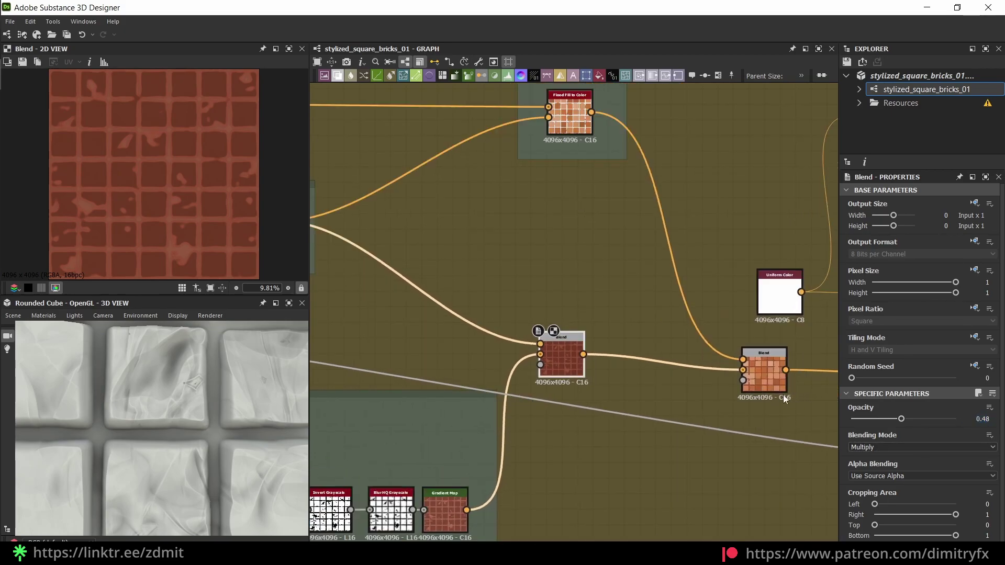
{"action": "double_click", "coordinate": [762, 370]}
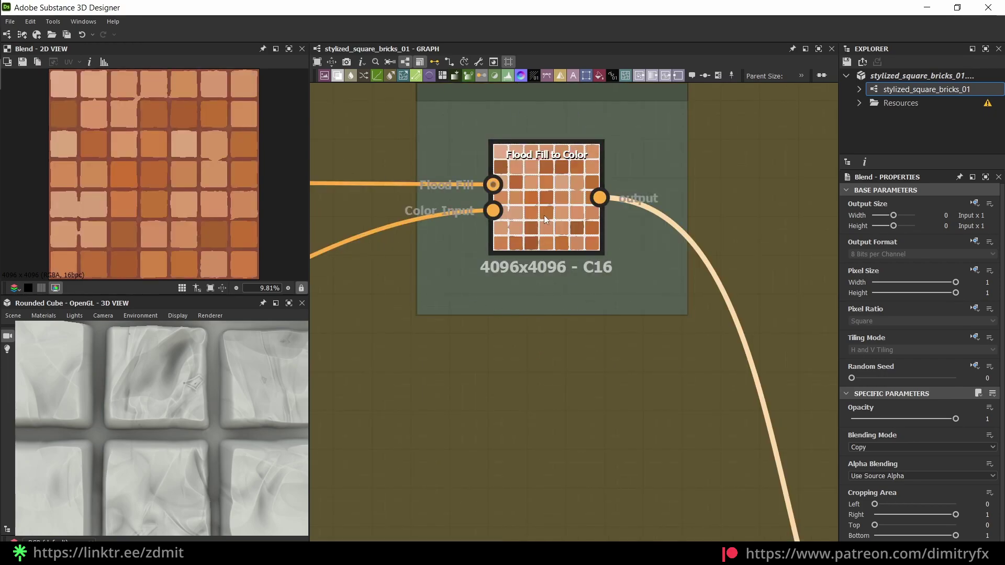
{"action": "scroll", "coordinate": [572, 309], "scroll_direction": "down", "scroll_amount": 5}
{"action": "middle_click_drag", "start_coordinate": [627, 415], "coordinate": [529, 308]}
{"action": "scroll", "coordinate": [580, 368], "scroll_direction": "up", "scroll_amount": 3}
{"action": "scroll", "coordinate": [670, 398], "scroll_direction": "down", "scroll_amount": 3}
{"action": "middle_click_drag", "start_coordinate": [516, 464], "coordinate": [634, 365]}
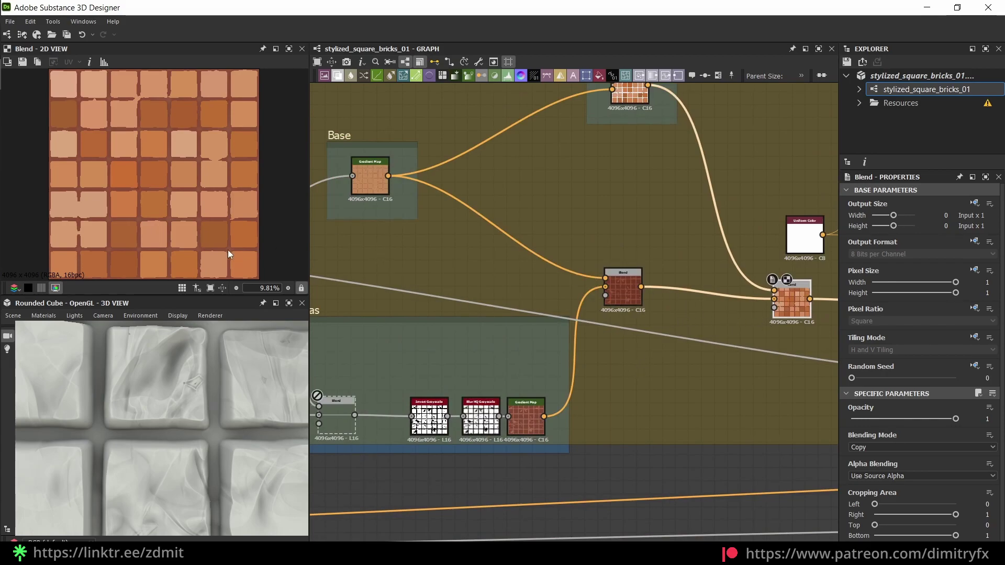
{"action": "scroll", "coordinate": [197, 222], "scroll_direction": "up", "scroll_amount": 6}
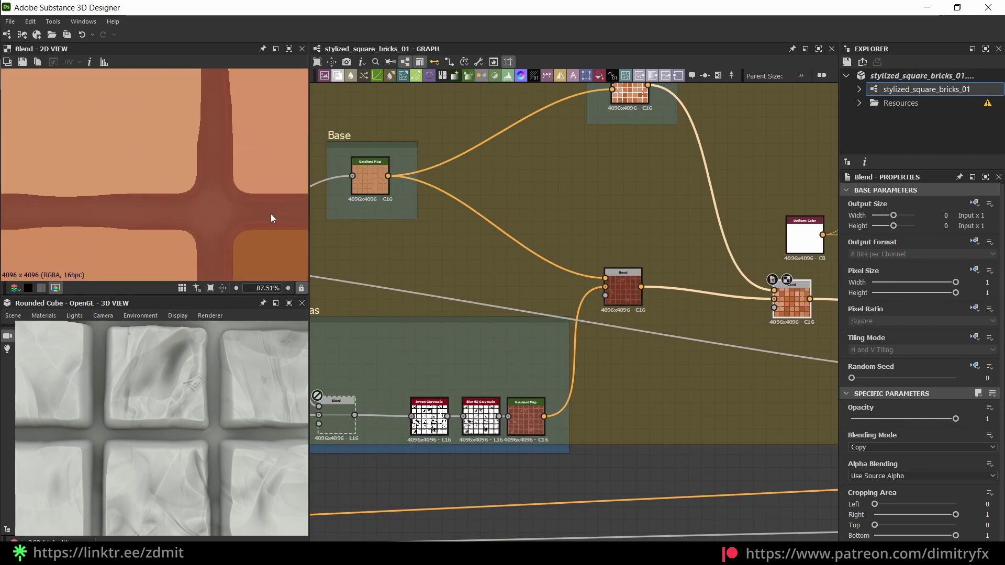
{"action": "scroll", "coordinate": [221, 202], "scroll_direction": "down", "scroll_amount": 4}
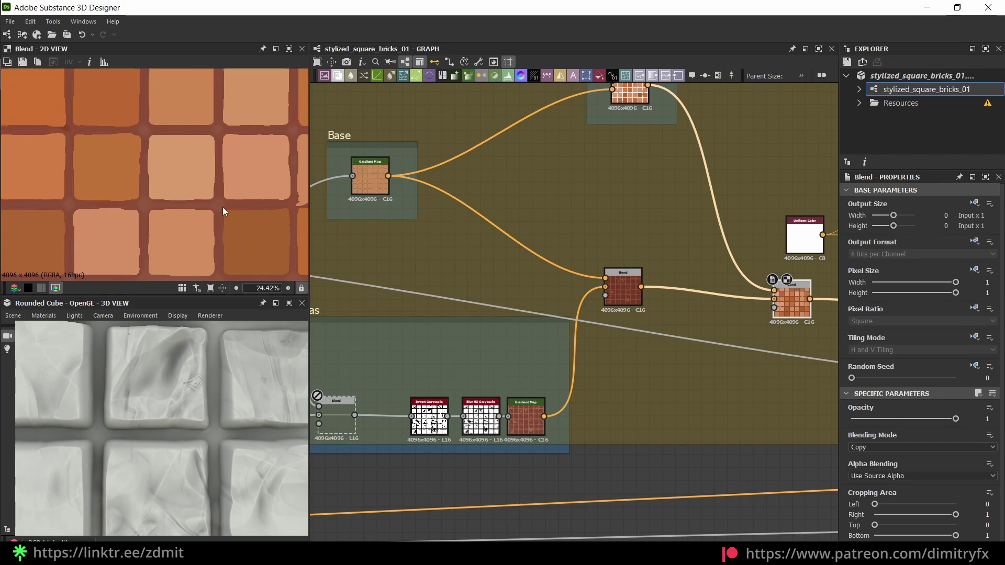
Step: Preview the Blend of Clouds 1 and Threshold in the Dark color areas frame and inspect its mask up close
{"action": "middle_click_drag", "start_coordinate": [722, 326], "coordinate": [663, 337]}
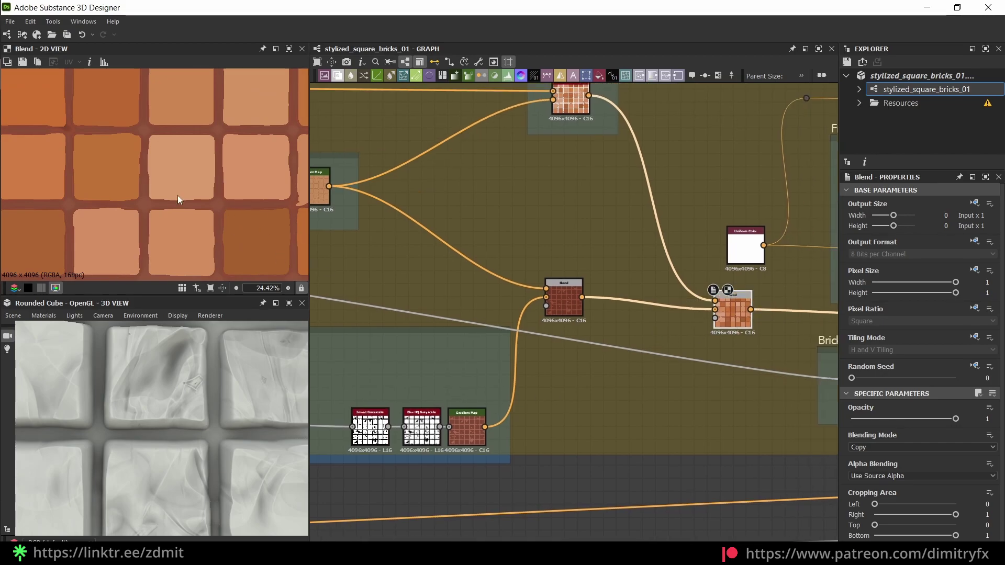
{"action": "middle_click_drag", "start_coordinate": [608, 433], "coordinate": [730, 388]}
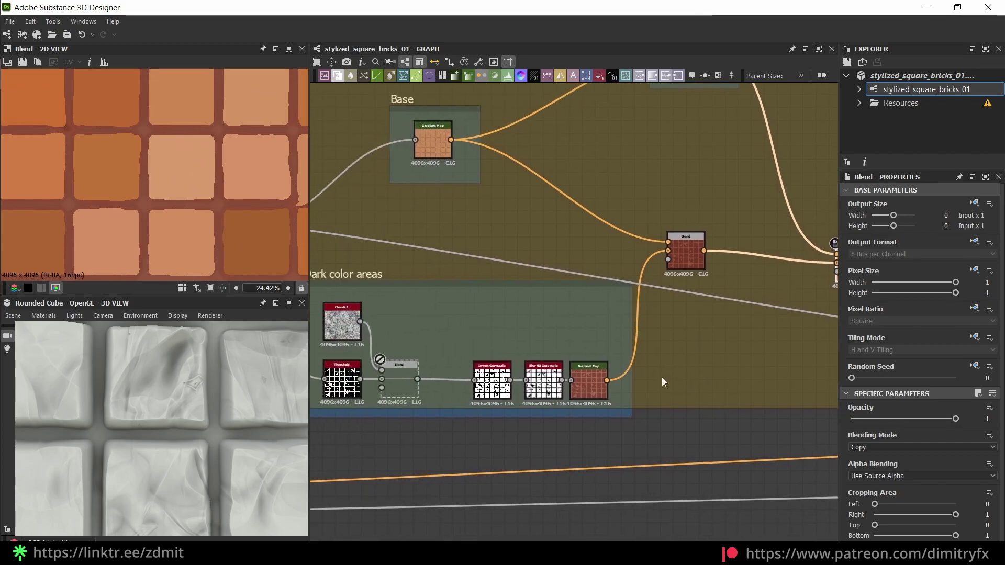
{"action": "scroll", "coordinate": [680, 421], "scroll_direction": "down", "scroll_amount": 1}
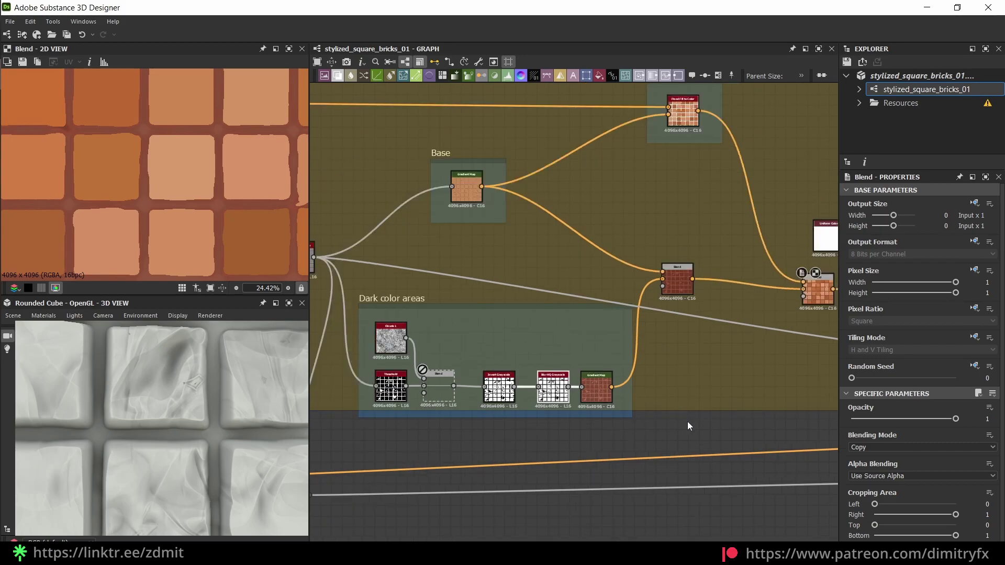
{"action": "left_click_drag", "start_coordinate": [686, 422], "coordinate": [685, 400]}
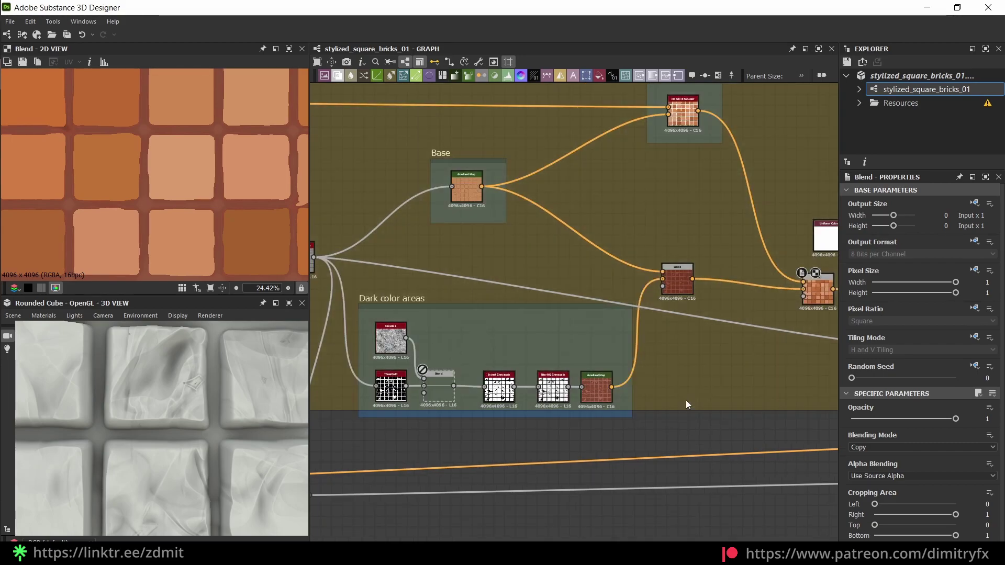
{"action": "scroll", "coordinate": [686, 398], "scroll_direction": "down", "scroll_amount": 1}
{"action": "middle_click_drag", "start_coordinate": [707, 374], "coordinate": [615, 347]}
{"action": "scroll", "coordinate": [363, 343], "scroll_direction": "up", "scroll_amount": 1}
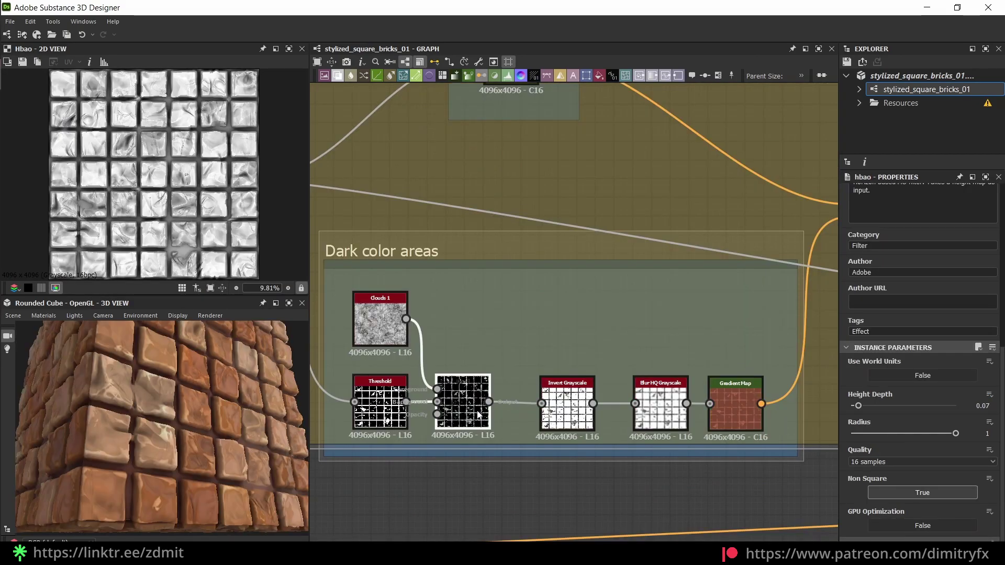
{"action": "left_click_drag", "start_coordinate": [458, 403], "coordinate": [457, 395]}
{"action": "left_click", "coordinate": [463, 398]}
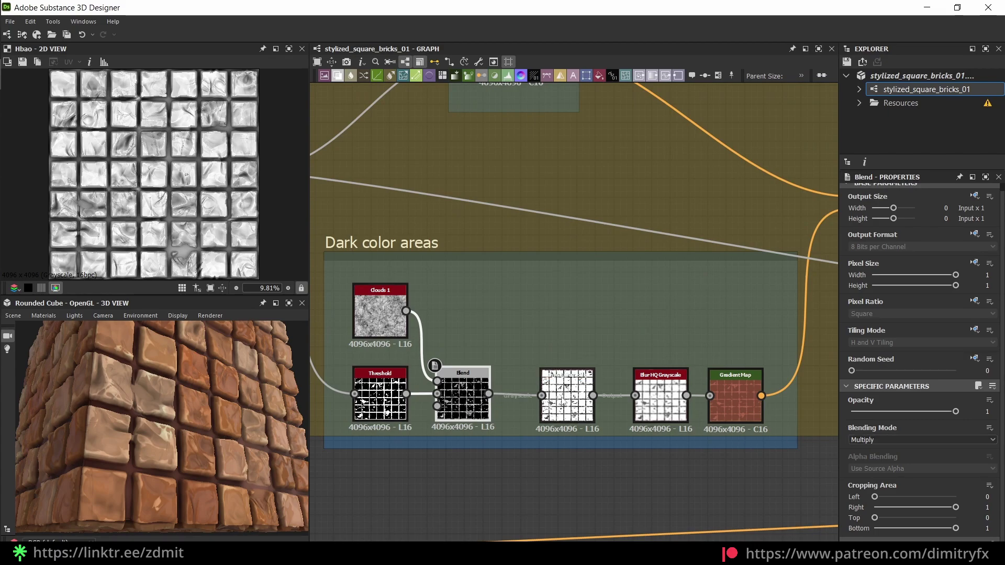
{"action": "double_click", "coordinate": [468, 402]}
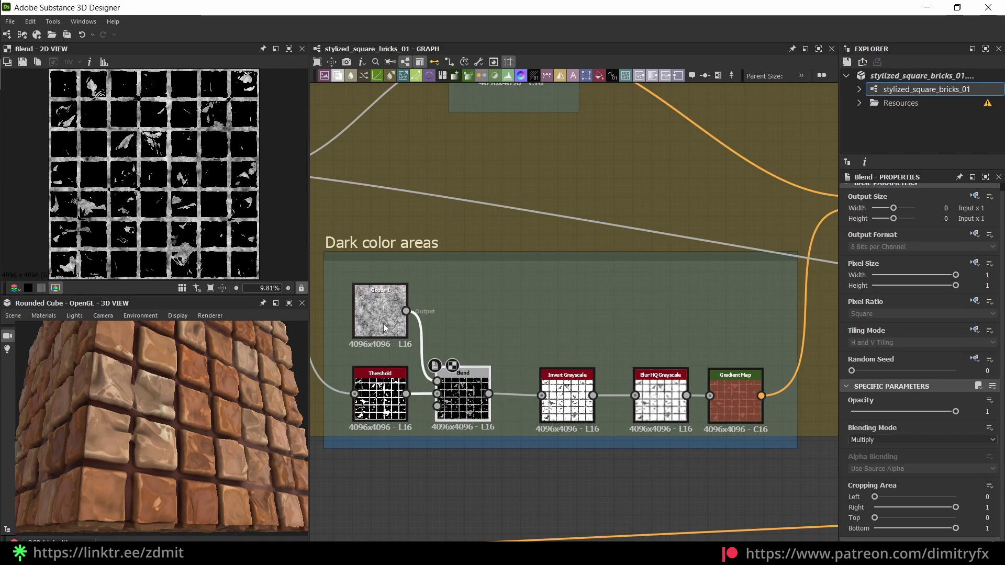
{"action": "scroll", "coordinate": [126, 219], "scroll_direction": "up", "scroll_amount": 5}
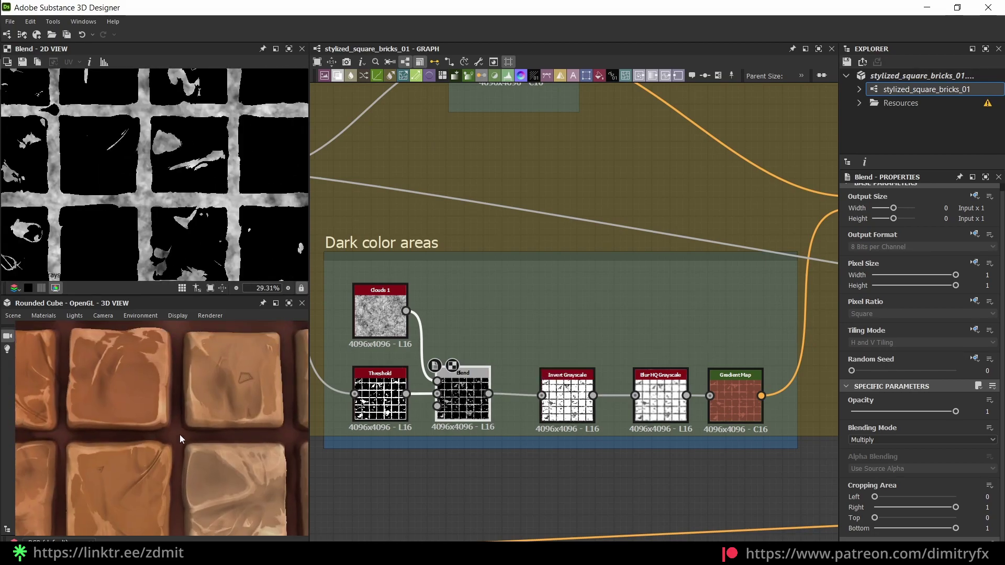
Step: Disable the Blend node in the Dark color areas frame and re-enable it to compare the mask with and without clouds
{"action": "key", "text": "shift+d"}
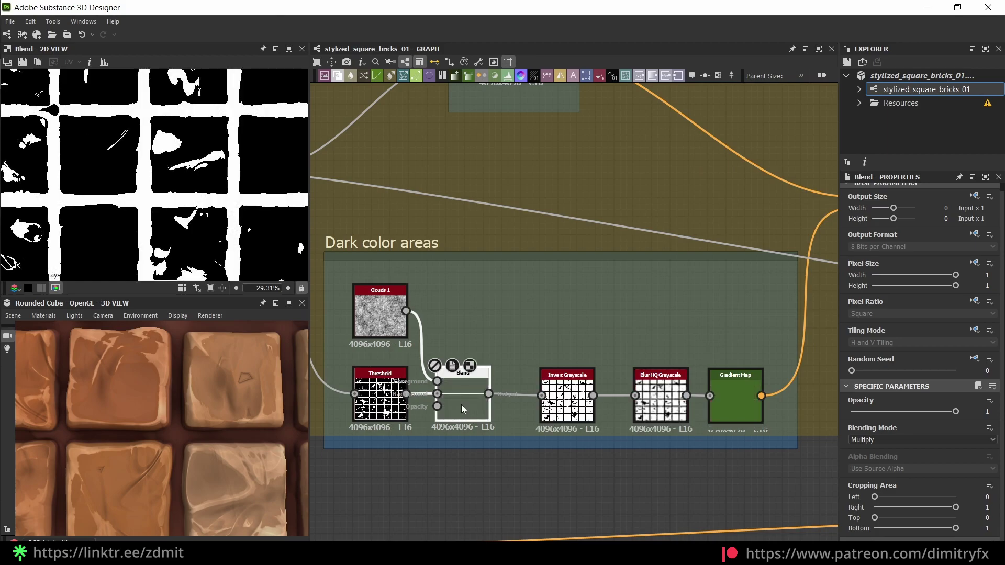
{"action": "left_click", "coordinate": [583, 402]}
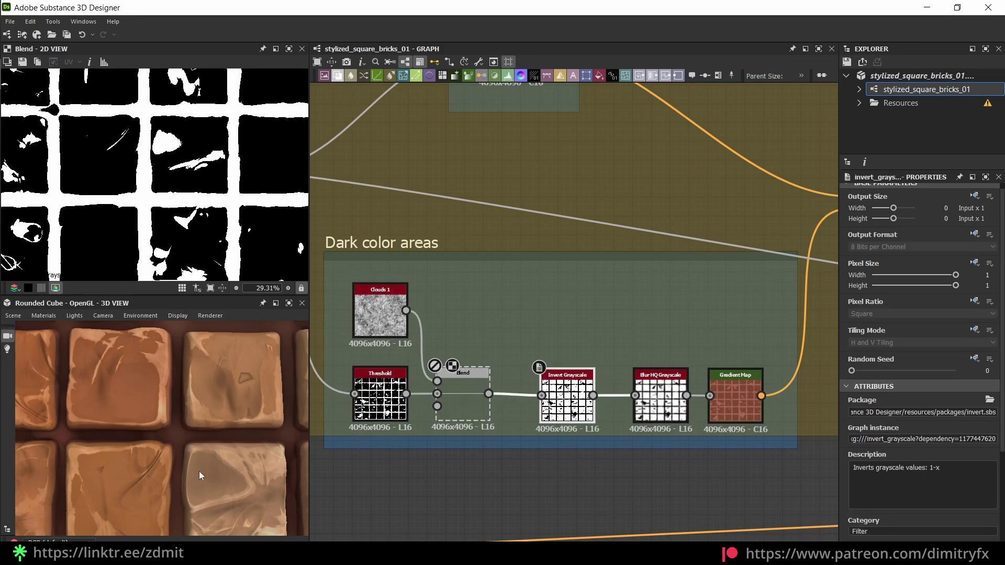
{"action": "left_click", "coordinate": [460, 413]}
{"action": "key", "text": "ctrl+b"}
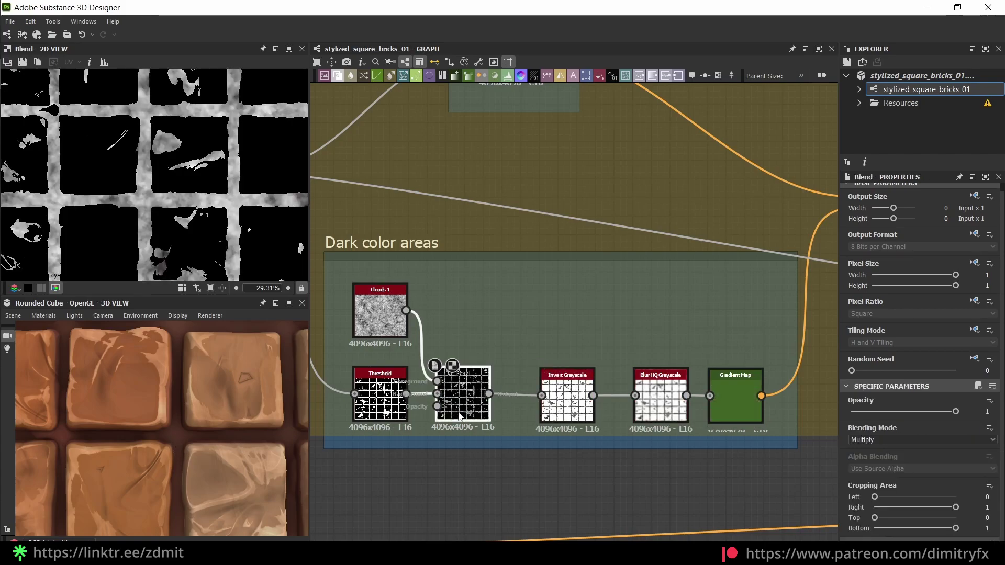
Step: Examine the dark color areas between and on the bricks in the 3D preview, from close up and from a distance
{"action": "scroll", "coordinate": [241, 434], "scroll_direction": "down", "scroll_amount": 3}
{"action": "middle_click_drag", "start_coordinate": [268, 403], "coordinate": [233, 434]}
{"action": "scroll", "coordinate": [233, 434], "scroll_direction": "up", "scroll_amount": 1}
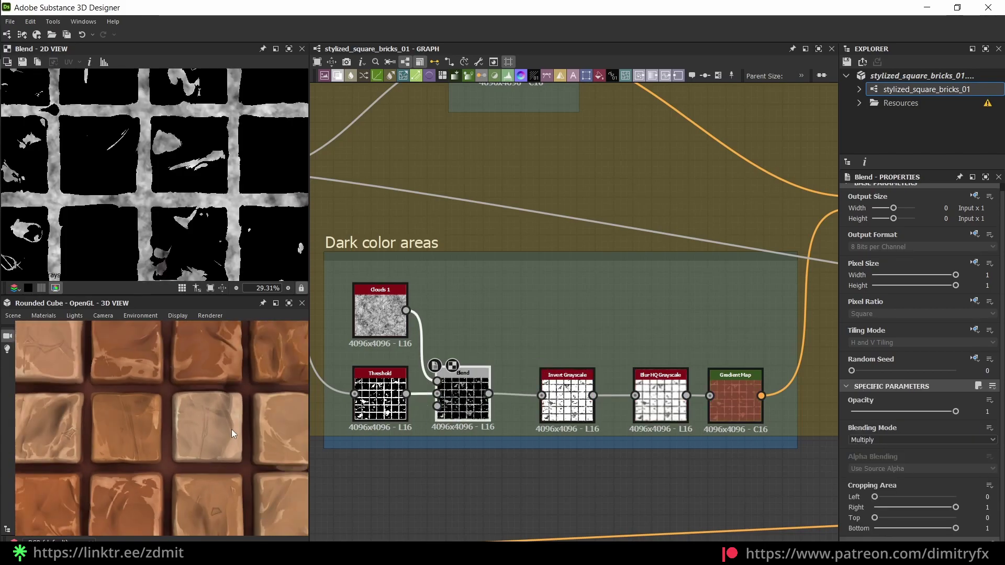
{"action": "left_click_drag", "start_coordinate": [231, 429], "coordinate": [180, 391]}
{"action": "scroll", "coordinate": [183, 370], "scroll_direction": "up", "scroll_amount": 4}
{"action": "scroll", "coordinate": [180, 391], "scroll_direction": "down", "scroll_amount": 3}
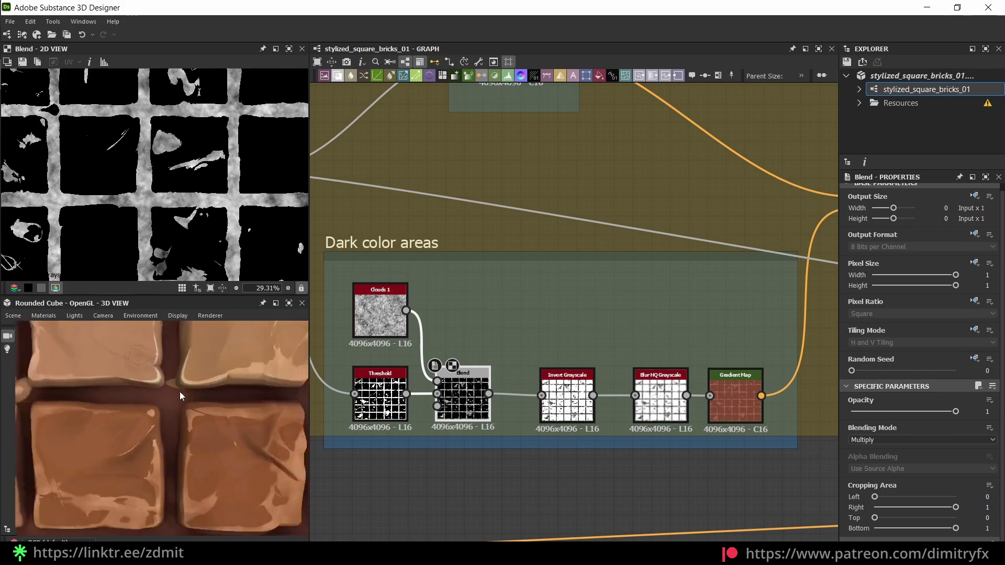
{"action": "scroll", "coordinate": [180, 391], "scroll_direction": "down", "scroll_amount": 5}
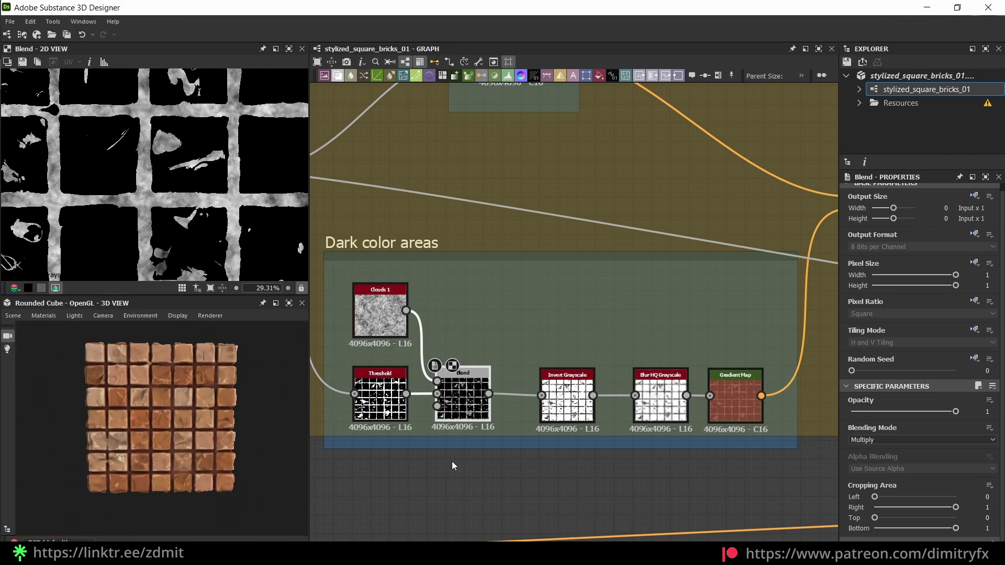
{"action": "left_click_drag", "start_coordinate": [199, 421], "coordinate": [196, 416]}
{"action": "scroll", "coordinate": [192, 411], "scroll_direction": "up", "scroll_amount": 1}
{"action": "left_click_drag", "start_coordinate": [459, 412], "coordinate": [469, 411]}
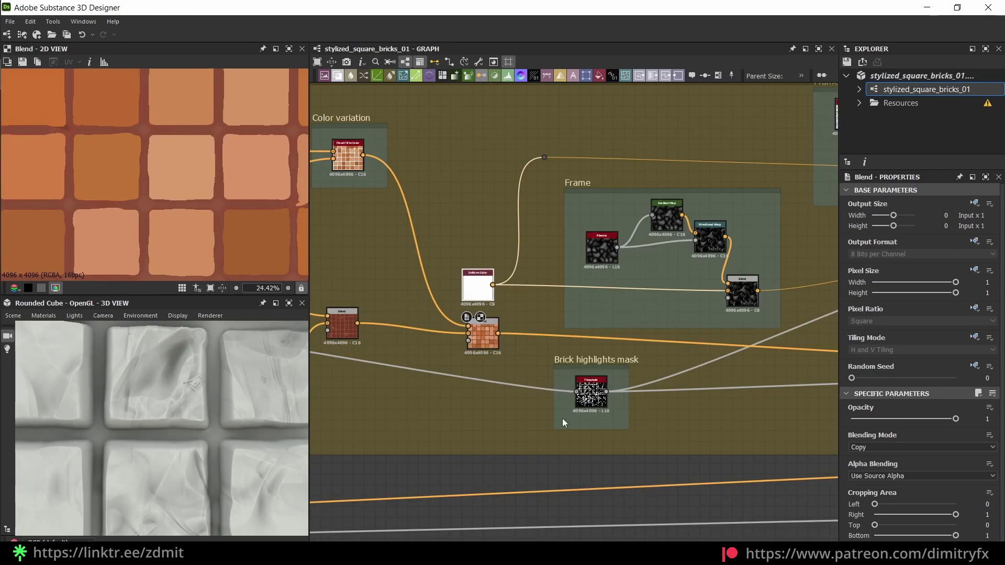
Step: Preview the Threshold node of the Brick highlights mask frame in the 2D view
{"action": "scroll", "coordinate": [749, 361], "scroll_direction": "up", "scroll_amount": 2}
{"action": "scroll", "coordinate": [752, 351], "scroll_direction": "down", "scroll_amount": 2}
{"action": "middle_click_drag", "start_coordinate": [752, 351], "coordinate": [542, 373]}
{"action": "scroll", "coordinate": [449, 362], "scroll_direction": "up", "scroll_amount": 3}
{"action": "double_click", "coordinate": [447, 368]}
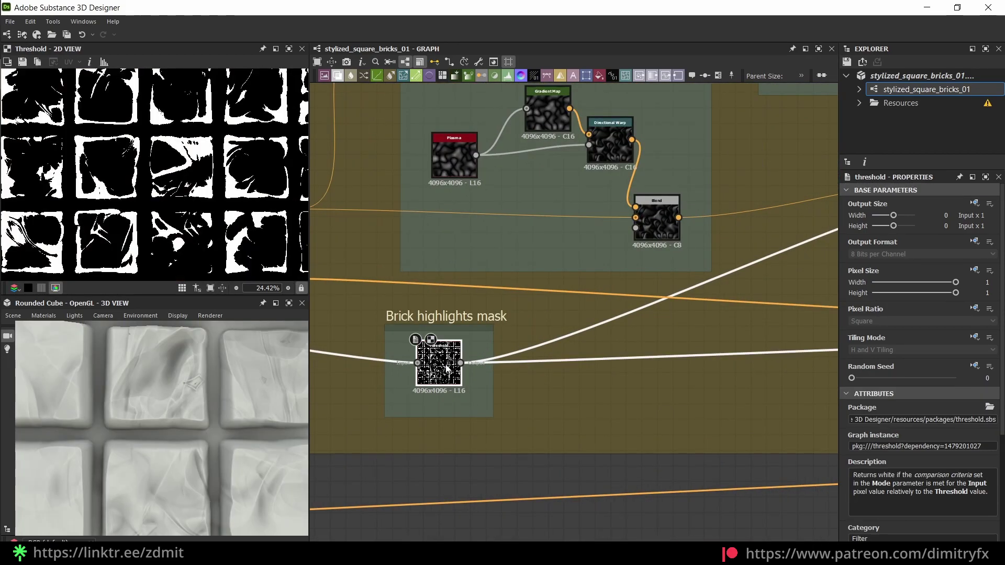
{"action": "scroll", "coordinate": [184, 210], "scroll_direction": "down", "scroll_amount": 3}
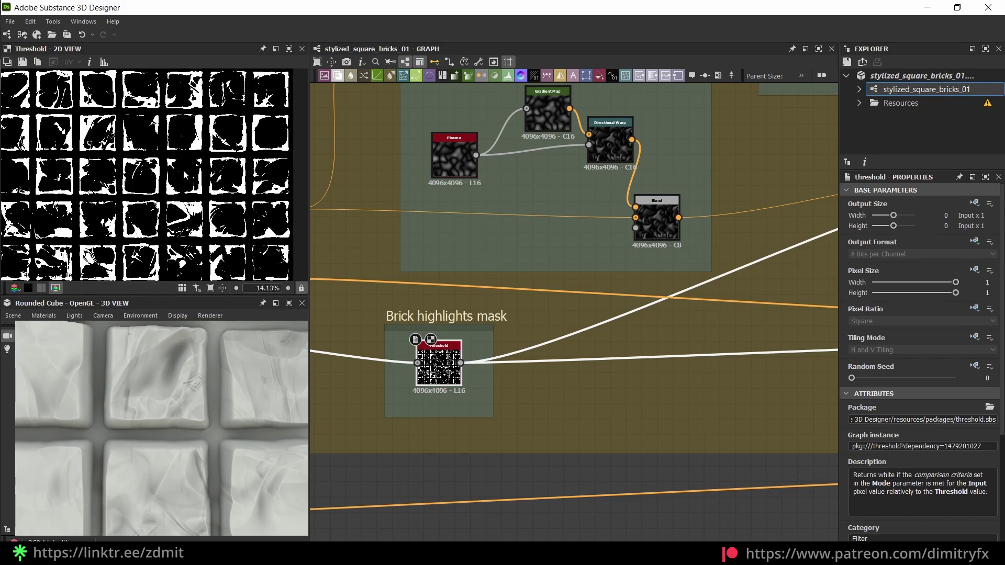
Step: Inspect the bricks with the Brick highlights mask's Threshold node disabled, and re-enable the node to compare the highlights in 3D
{"action": "scroll", "coordinate": [207, 427], "scroll_direction": "down", "scroll_amount": 3}
{"action": "scroll", "coordinate": [573, 384], "scroll_direction": "down", "scroll_amount": 3}
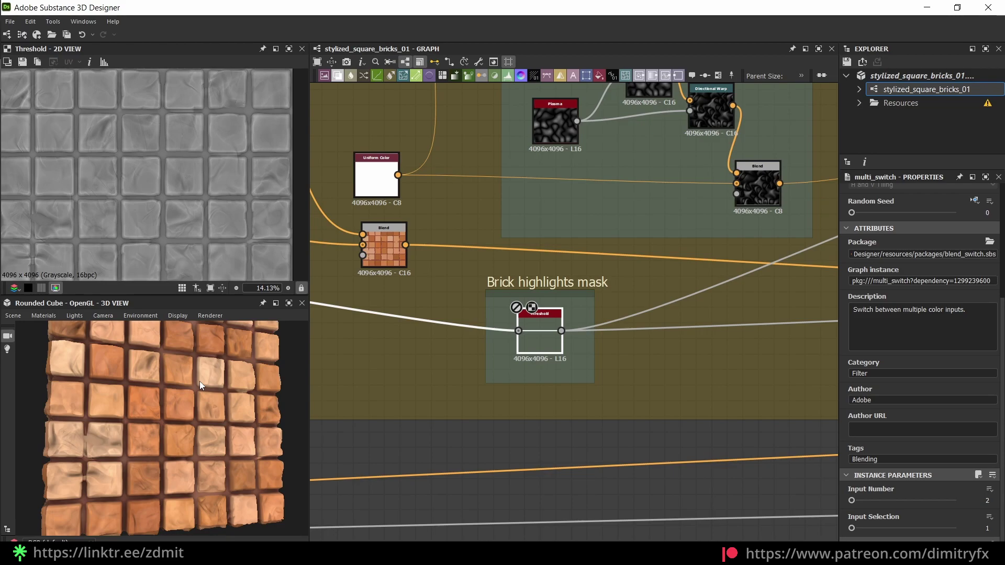
{"action": "scroll", "coordinate": [200, 381], "scroll_direction": "up", "scroll_amount": 1}
{"action": "scroll", "coordinate": [194, 391], "scroll_direction": "down", "scroll_amount": 3}
{"action": "left_click_drag", "start_coordinate": [195, 390], "coordinate": [184, 392]}
{"action": "scroll", "coordinate": [191, 394], "scroll_direction": "down", "scroll_amount": 2}
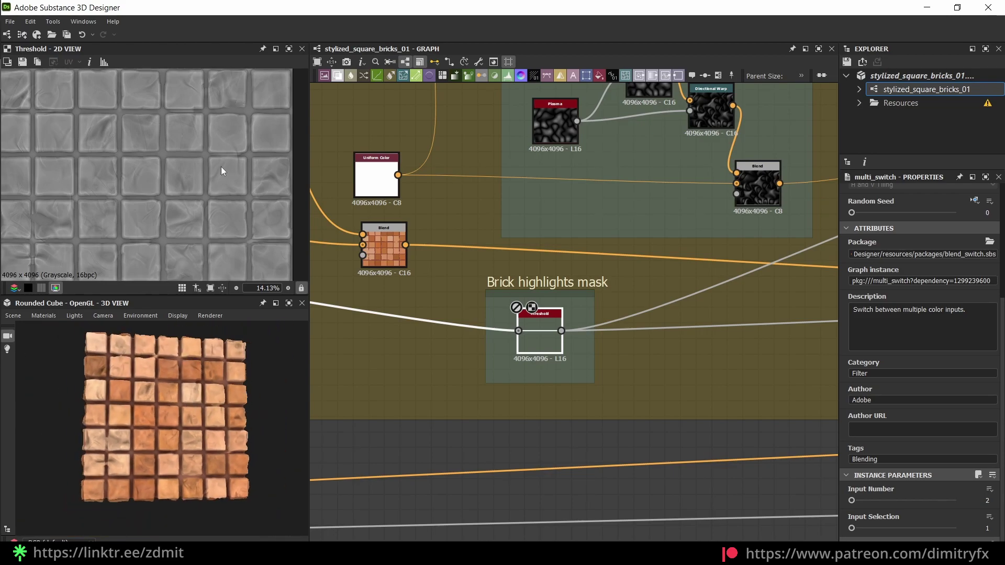
{"action": "scroll", "coordinate": [214, 172], "scroll_direction": "down", "scroll_amount": 2}
{"action": "scroll", "coordinate": [184, 431], "scroll_direction": "up", "scroll_amount": 3}
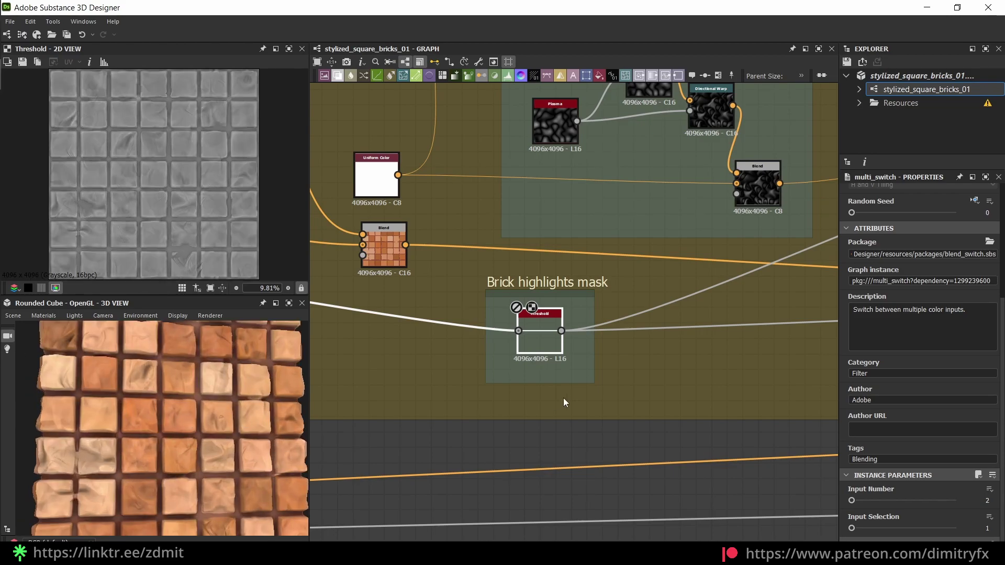
{"action": "key", "text": "shift+d"}
{"action": "left_click_drag", "start_coordinate": [116, 440], "coordinate": [237, 443]}
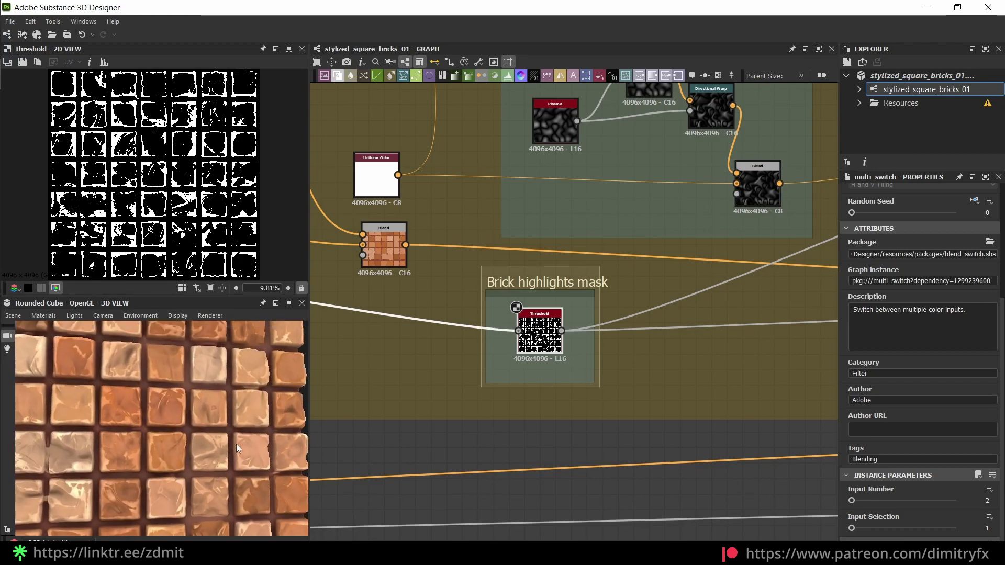
Step: Try a different Threshold value on the Brick highlights mask's Threshold node
{"action": "left_click", "coordinate": [547, 334]}
{"action": "scroll", "coordinate": [549, 336], "scroll_direction": "up", "scroll_amount": 4}
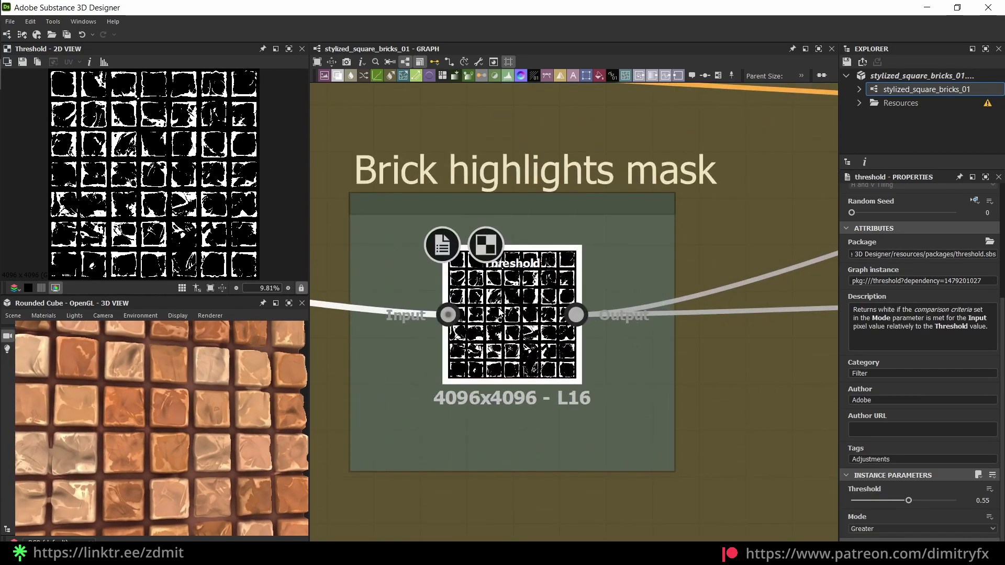
{"action": "mouse_move", "coordinate": [909, 500]}
{"action": "left_mouse_down"}
{"action": "mouse_move", "coordinate": [897, 499]}
{"action": "mouse_move", "coordinate": [922, 499]}
{"action": "mouse_move", "coordinate": [912, 500]}
{"action": "left_mouse_up"}
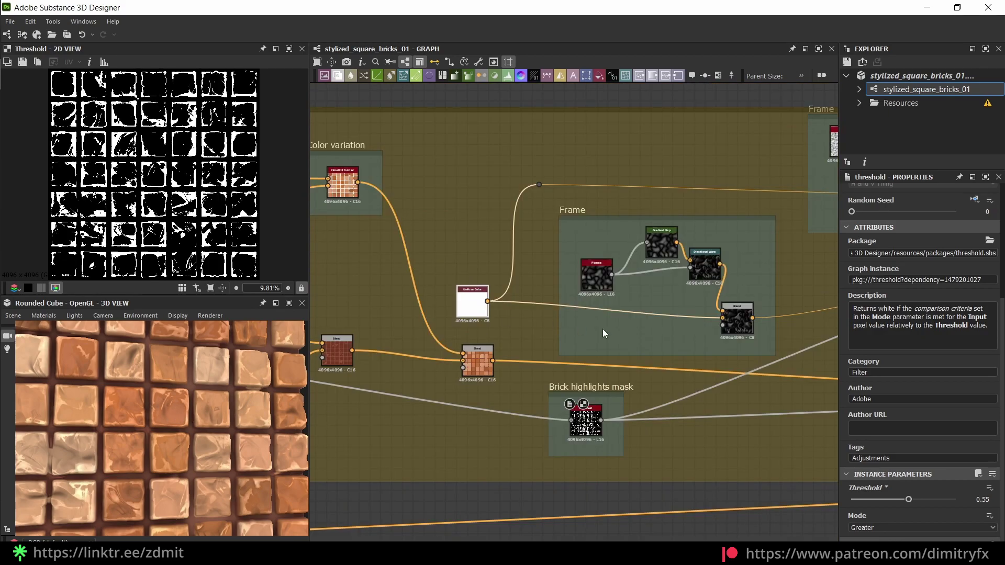
Step: Inspect the Plasma, Gradient Map, Directional Warp and Blend nodes in the frame above the Brick highlights mask
{"action": "scroll", "coordinate": [602, 361], "scroll_direction": "up", "scroll_amount": 3}
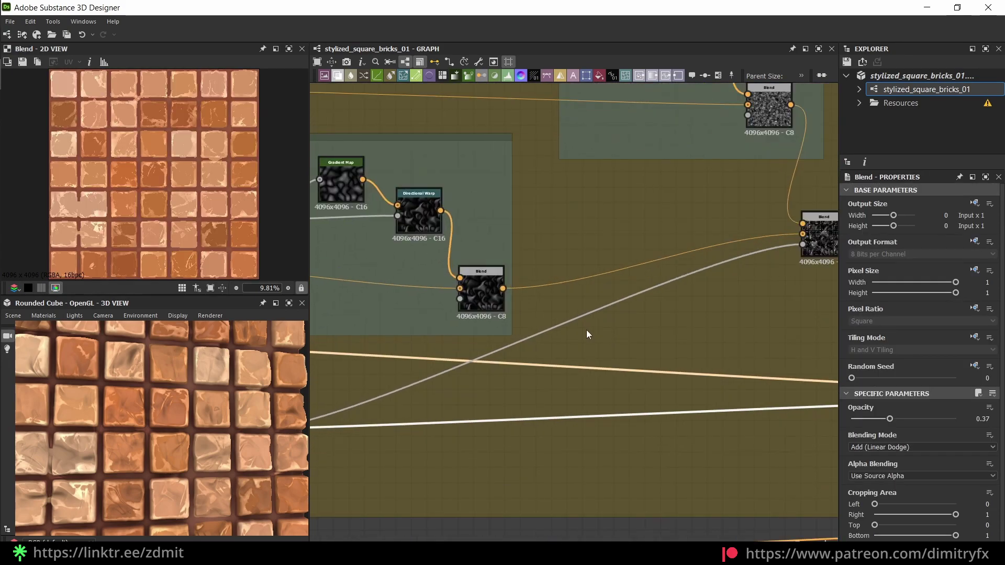
{"action": "middle_click_drag", "start_coordinate": [497, 309], "coordinate": [655, 317]}
{"action": "scroll", "coordinate": [655, 317], "scroll_direction": "down", "scroll_amount": 2}
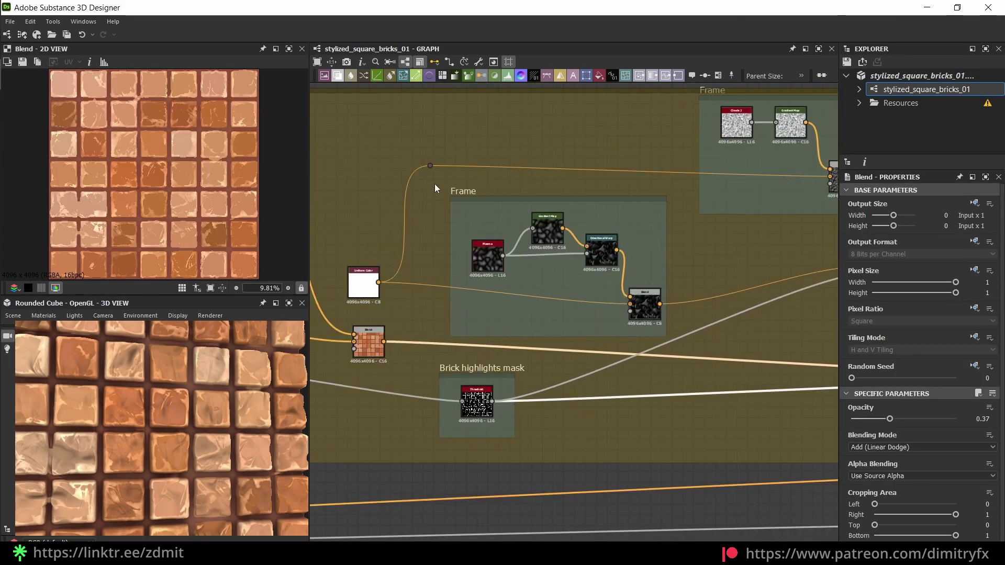
{"action": "scroll", "coordinate": [466, 297], "scroll_direction": "up", "scroll_amount": 5}
{"action": "left_click", "coordinate": [468, 302]}
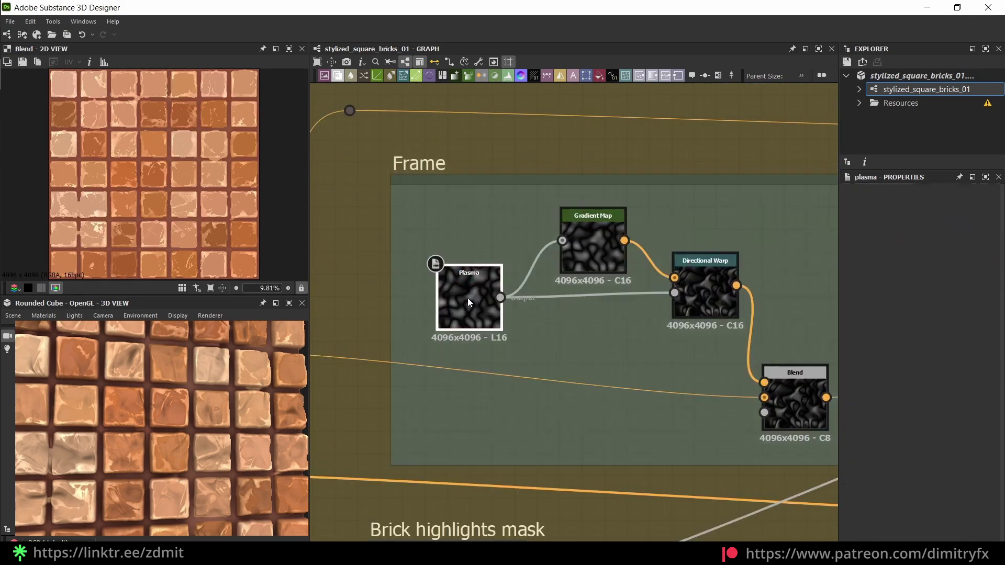
{"action": "scroll", "coordinate": [467, 298], "scroll_direction": "down", "scroll_amount": 1}
{"action": "left_click", "coordinate": [582, 260]}
{"action": "left_click", "coordinate": [676, 308]}
{"action": "left_click", "coordinate": [753, 389]}
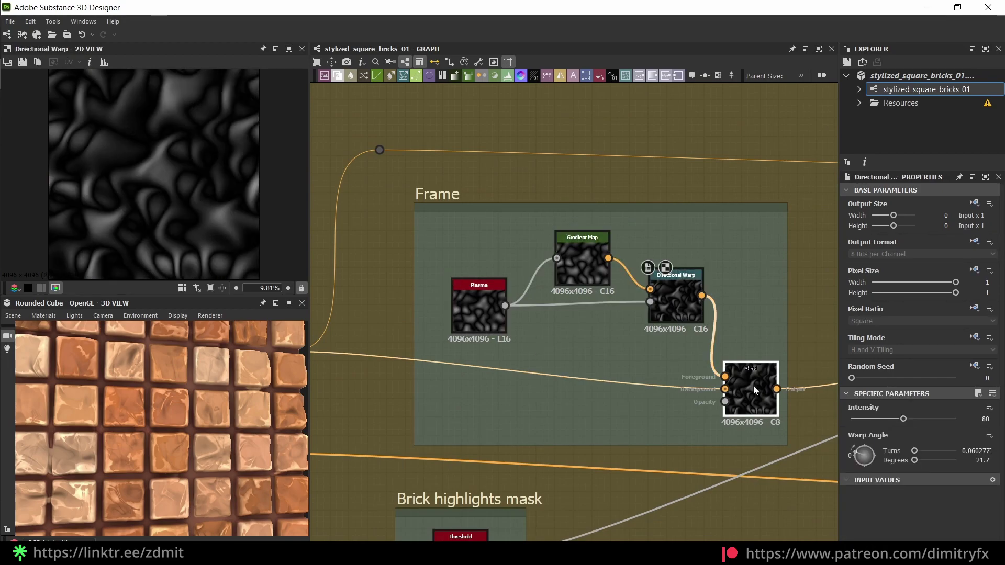
Step: Trace how the Plasma and Clouds highlight branches and the Brick highlights mask connect to the final color Blend
{"action": "scroll", "coordinate": [753, 386], "scroll_direction": "down", "scroll_amount": 3}
{"action": "middle_click_drag", "start_coordinate": [754, 391], "coordinate": [619, 396]}
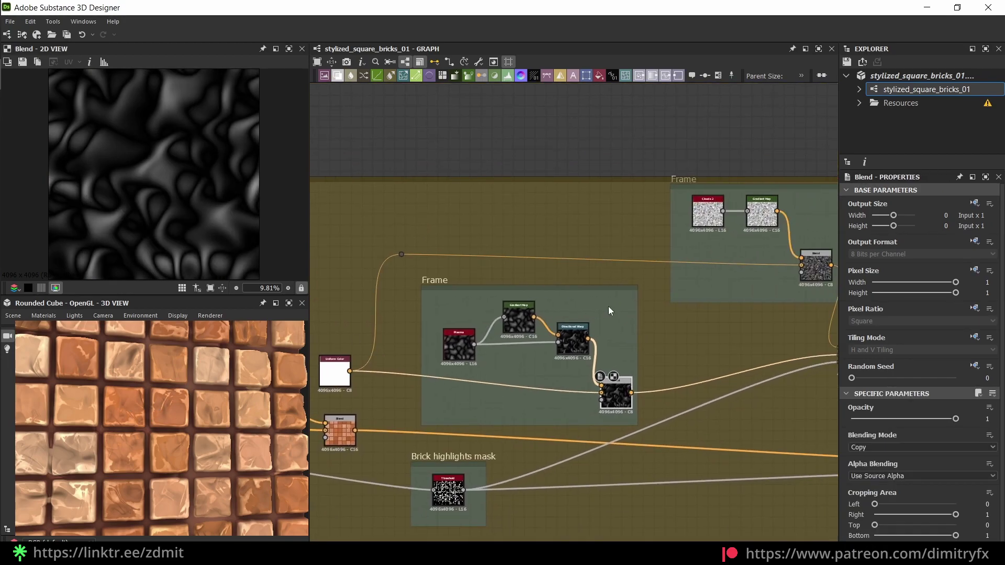
{"action": "middle_click_drag", "start_coordinate": [609, 311], "coordinate": [357, 343]}
{"action": "left_click_drag", "start_coordinate": [176, 490], "coordinate": [152, 460]}
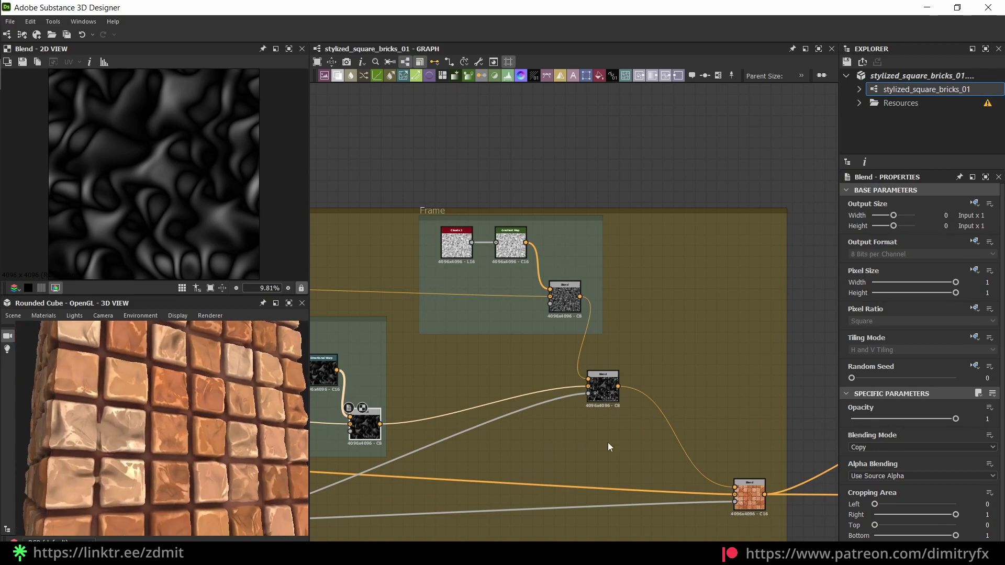
{"action": "middle_click_drag", "start_coordinate": [578, 410], "coordinate": [337, 204]}
{"action": "scroll", "coordinate": [582, 358], "scroll_direction": "up", "scroll_amount": 5}
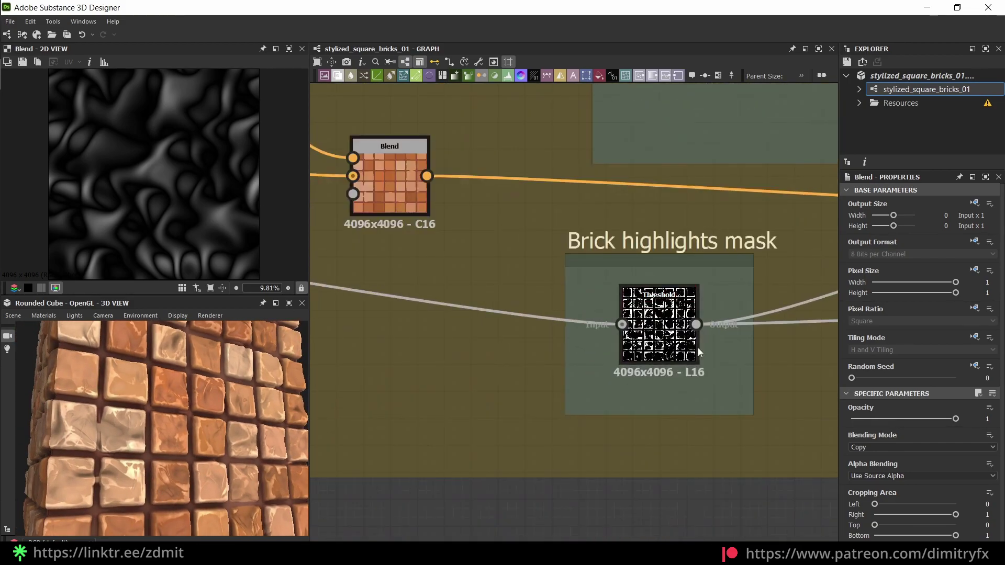
Step: Preview the Add (Linear Dodge) Blend that combines the Plasma and Clouds 2 highlight branches
{"action": "scroll", "coordinate": [698, 352], "scroll_direction": "down", "scroll_amount": 4}
{"action": "middle_click_drag", "start_coordinate": [770, 246], "coordinate": [340, 392]}
{"action": "middle_click_drag", "start_coordinate": [744, 307], "coordinate": [642, 361]}
{"action": "scroll", "coordinate": [642, 361], "scroll_direction": "up", "scroll_amount": 2}
{"action": "double_click", "coordinate": [616, 347]}
{"action": "scroll", "coordinate": [496, 343], "scroll_direction": "down", "scroll_amount": 3}
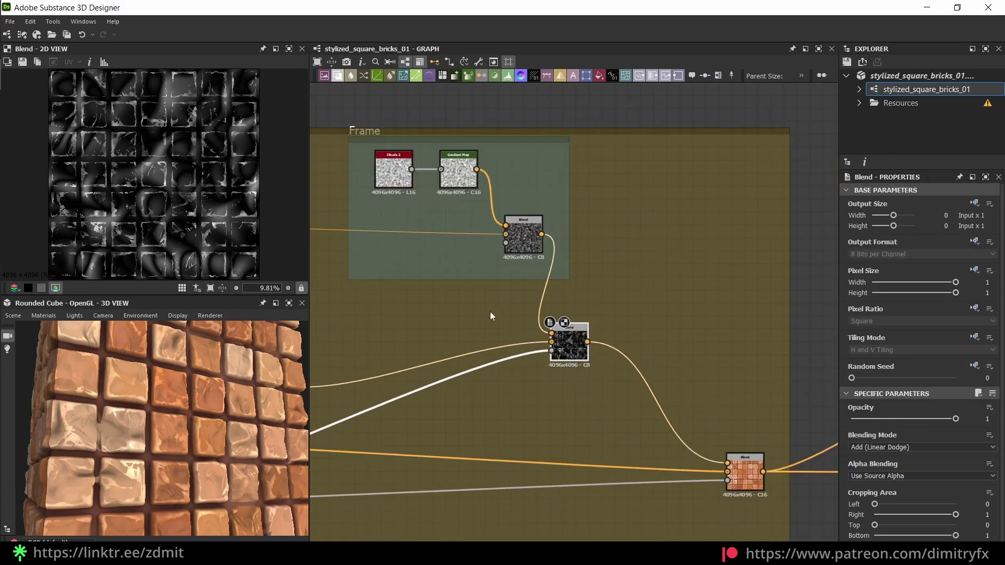
Step: Preview the Clouds 2, Gradient Map and Subtract Blend nodes in the upper highlight frame
{"action": "middle_click_drag", "start_coordinate": [418, 179], "coordinate": [545, 243]}
{"action": "scroll", "coordinate": [546, 243], "scroll_direction": "up", "scroll_amount": 3}
{"action": "double_click", "coordinate": [512, 235]}
{"action": "double_click", "coordinate": [605, 236]}
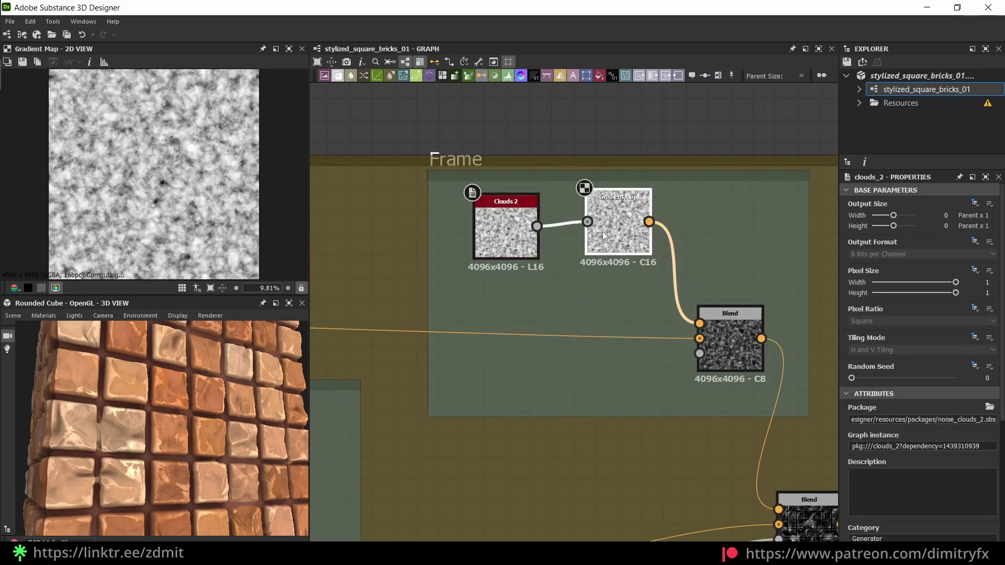
{"action": "left_click_drag", "start_coordinate": [602, 232], "coordinate": [592, 244]}
{"action": "double_click", "coordinate": [716, 337]}
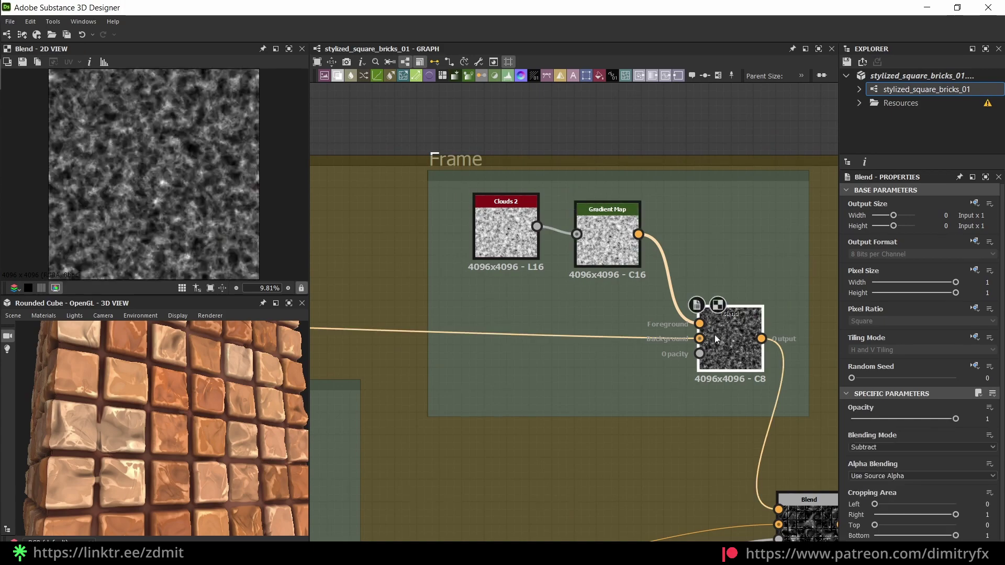
Step: Trace the white Uniform Color node's links to the Blend nodes in both highlight frames
{"action": "scroll", "coordinate": [716, 339], "scroll_direction": "down", "scroll_amount": 3}
{"action": "scroll", "coordinate": [473, 417], "scroll_direction": "up", "scroll_amount": 2}
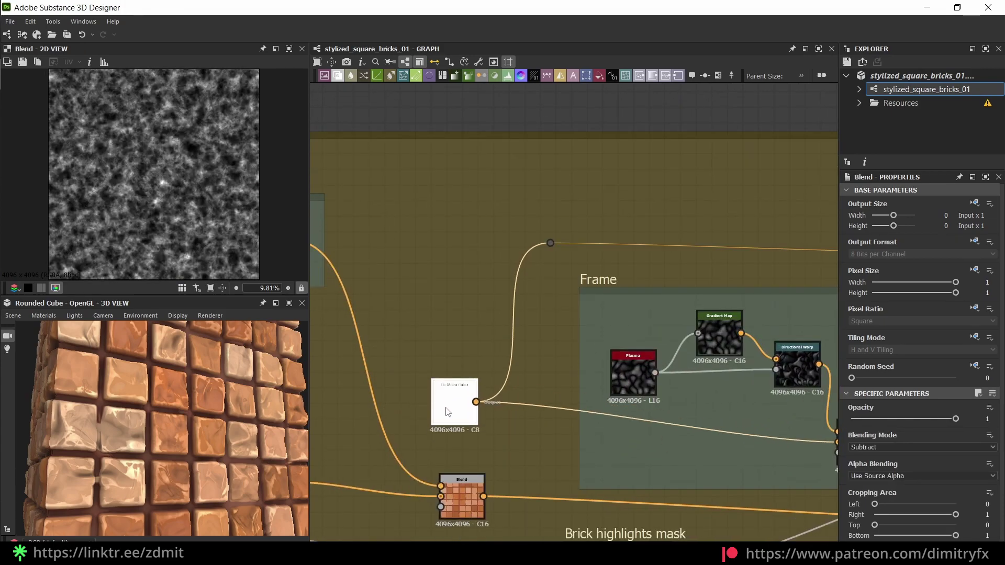
{"action": "scroll", "coordinate": [586, 435], "scroll_direction": "down", "scroll_amount": 3}
{"action": "middle_click_drag", "start_coordinate": [586, 435], "coordinate": [436, 394]}
{"action": "left_click_drag", "start_coordinate": [358, 321], "coordinate": [378, 405]}
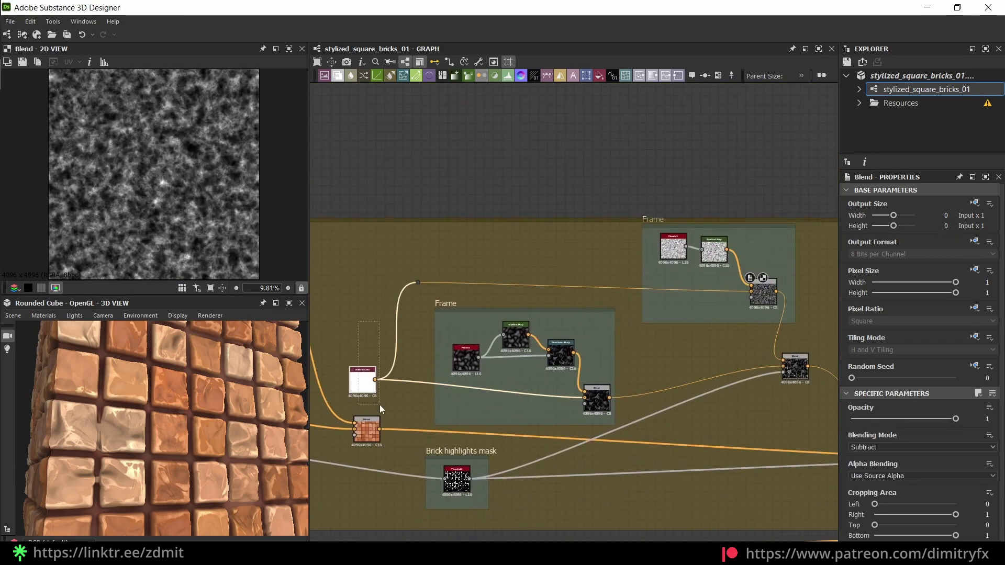
{"action": "scroll", "coordinate": [484, 341], "scroll_direction": "up", "scroll_amount": 2}
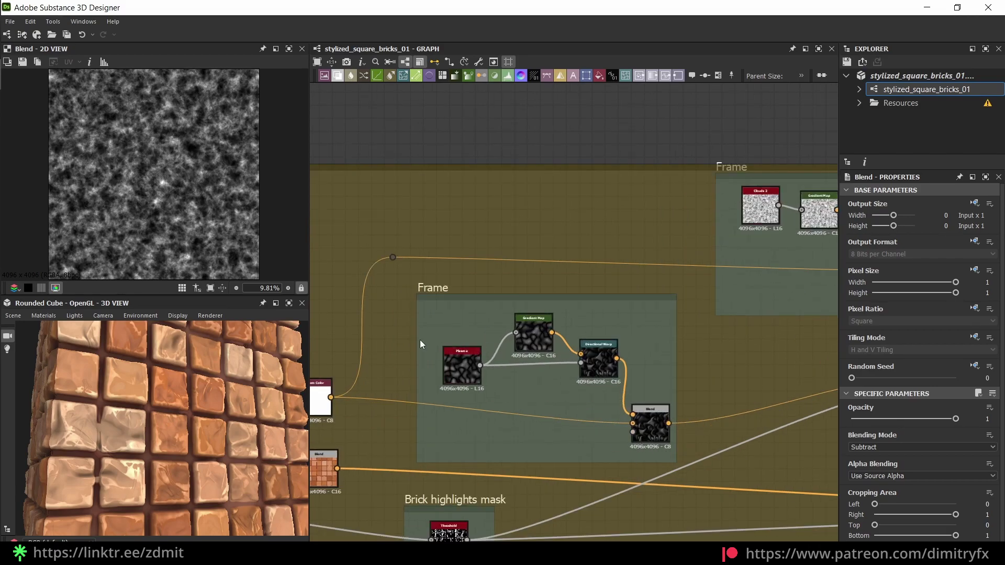
Step: Preview the Plasma and Directional Warp nodes in the frame above the Brick highlights mask
{"action": "left_click_drag", "start_coordinate": [422, 278], "coordinate": [645, 411]}
{"action": "scroll", "coordinate": [569, 362], "scroll_direction": "up", "scroll_amount": 3}
{"action": "double_click", "coordinate": [382, 372]}
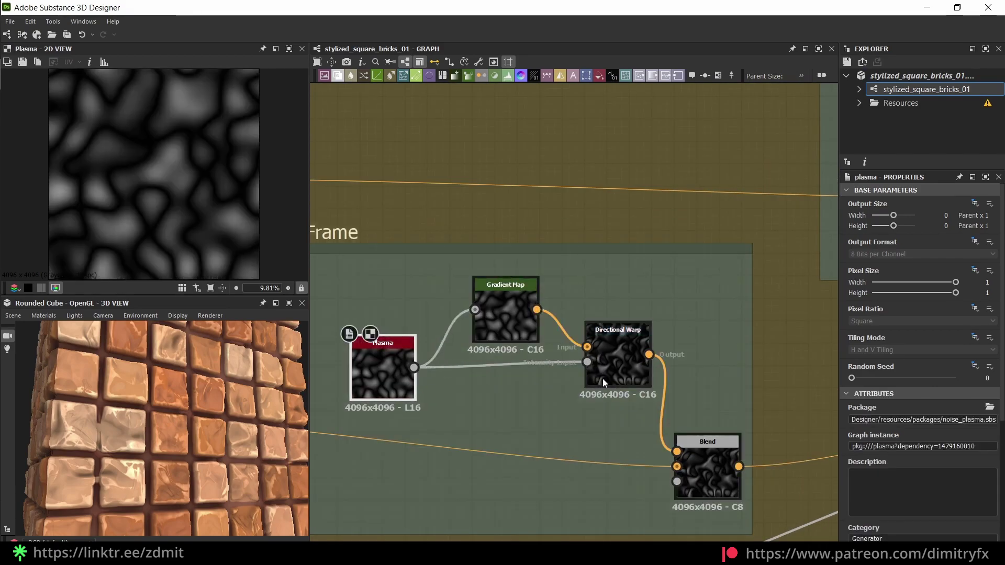
{"action": "double_click", "coordinate": [620, 366]}
Step: Compare the Clouds 2 branch's Subtract Blend with the Add (Linear Dodge) Blend it feeds
{"action": "scroll", "coordinate": [611, 343], "scroll_direction": "down", "scroll_amount": 3}
{"action": "middle_click_drag", "start_coordinate": [785, 362], "coordinate": [400, 369]}
{"action": "scroll", "coordinate": [541, 369], "scroll_direction": "up", "scroll_amount": 3}
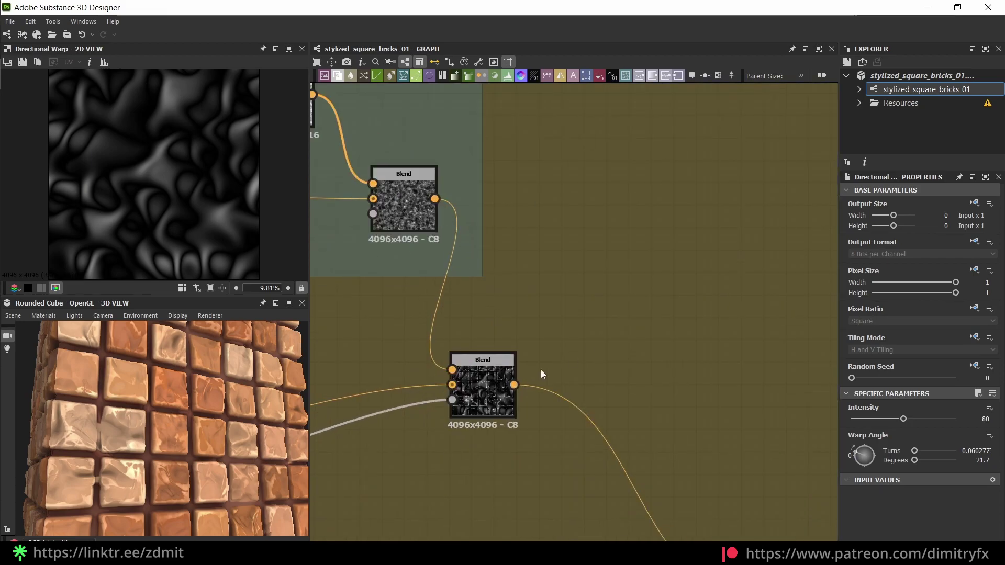
{"action": "double_click", "coordinate": [404, 185]}
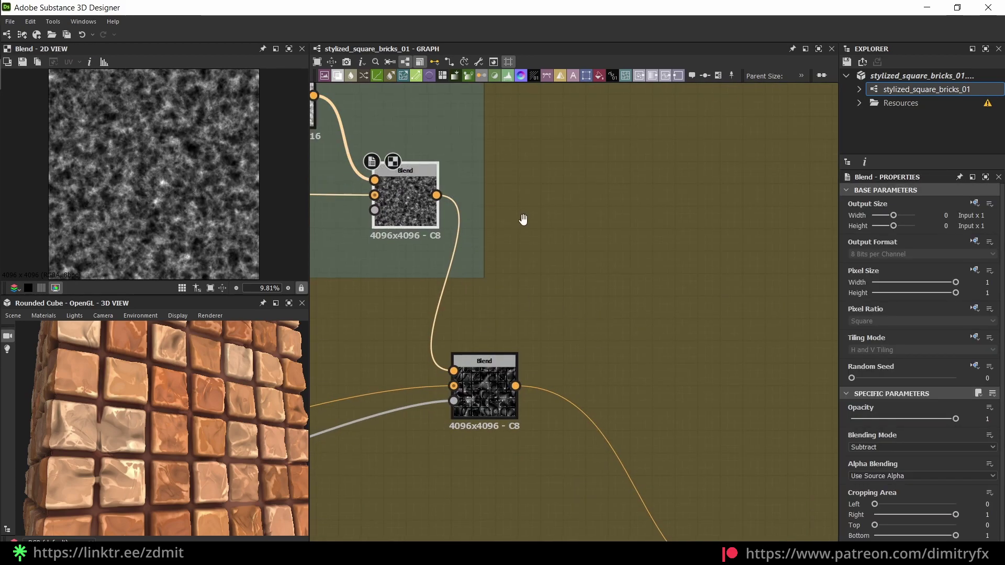
{"action": "middle_click_drag", "start_coordinate": [311, 178], "coordinate": [608, 203]}
{"action": "middle_click_drag", "start_coordinate": [817, 421], "coordinate": [578, 362]}
{"action": "scroll", "coordinate": [602, 370], "scroll_direction": "up", "scroll_amount": 1}
{"action": "double_click", "coordinate": [549, 352]}
Step: Trace the Brick highlights mask's output to the combined highlights Blend and on to the final color Blend
{"action": "scroll", "coordinate": [501, 435], "scroll_direction": "down", "scroll_amount": 4}
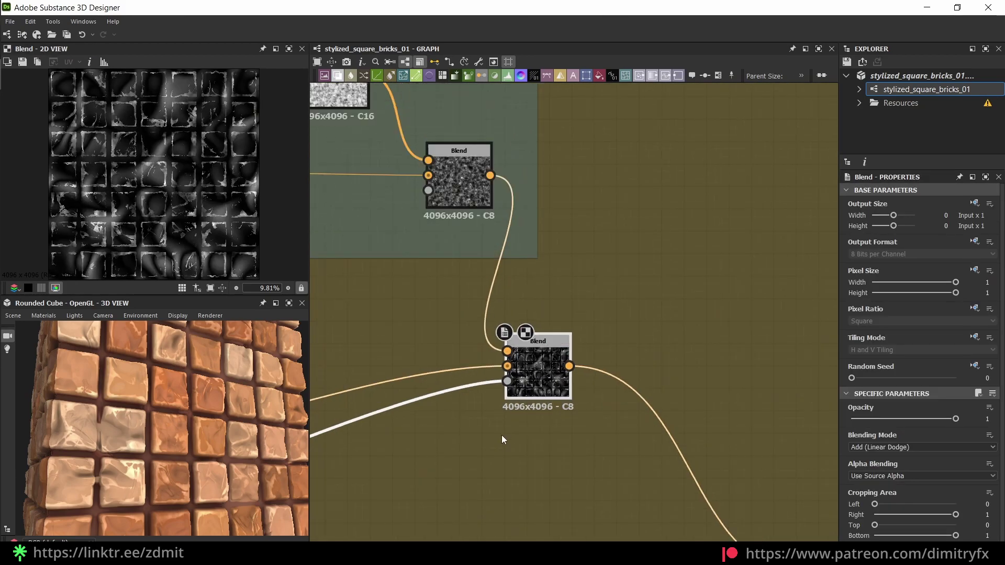
{"action": "middle_click_drag", "start_coordinate": [483, 448], "coordinate": [830, 270]}
{"action": "scroll", "coordinate": [368, 383], "scroll_direction": "up", "scroll_amount": 4}
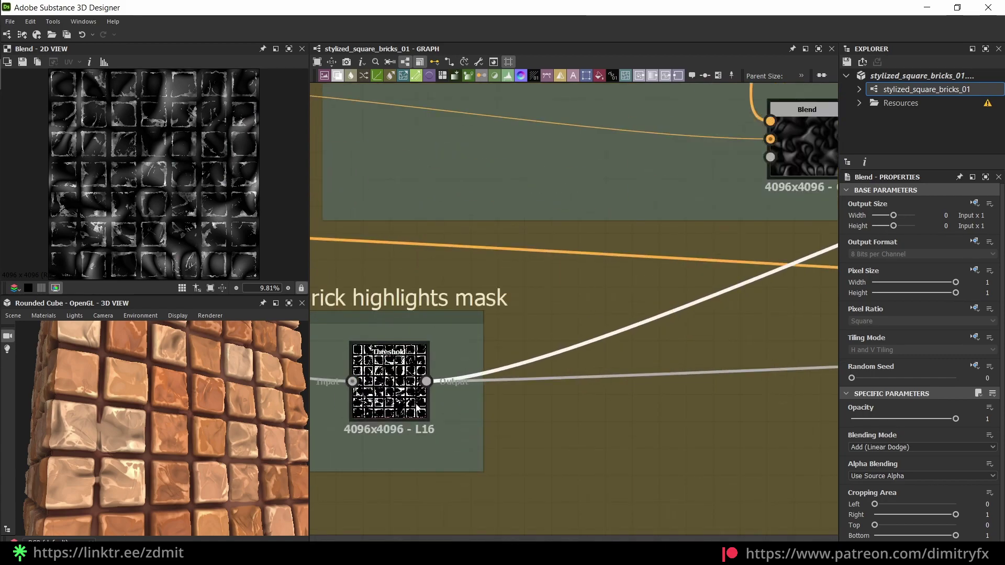
{"action": "scroll", "coordinate": [650, 305], "scroll_direction": "down", "scroll_amount": 2}
{"action": "middle_click_drag", "start_coordinate": [650, 306], "coordinate": [431, 386]}
{"action": "middle_click_drag", "start_coordinate": [816, 285], "coordinate": [702, 286]}
{"action": "scroll", "coordinate": [534, 354], "scroll_direction": "up", "scroll_amount": 6}
{"action": "scroll", "coordinate": [518, 387], "scroll_direction": "down", "scroll_amount": 5}
{"action": "scroll", "coordinate": [517, 398], "scroll_direction": "down", "scroll_amount": 5}
{"action": "middle_click_drag", "start_coordinate": [736, 236], "coordinate": [663, 317]}
{"action": "scroll", "coordinate": [672, 290], "scroll_direction": "up", "scroll_amount": 1}
{"action": "scroll", "coordinate": [756, 436], "scroll_direction": "up", "scroll_amount": 5}
{"action": "middle_click_drag", "start_coordinate": [756, 436], "coordinate": [575, 358]}
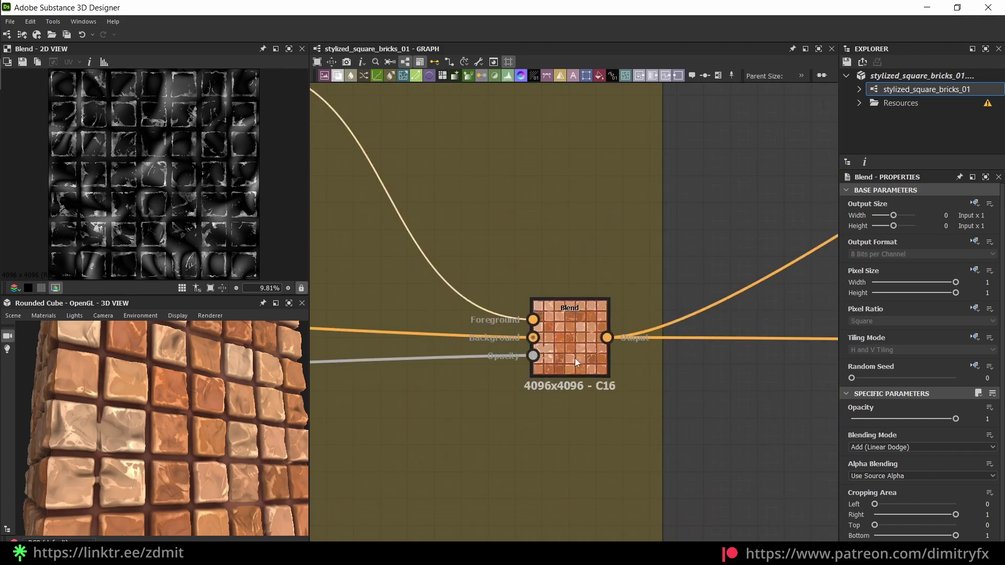
Step: Preview the final color Blend and follow its Opacity input back to the Brick highlights mask
{"action": "double_click", "coordinate": [574, 357]}
{"action": "scroll", "coordinate": [416, 270], "scroll_direction": "down", "scroll_amount": 5}
{"action": "middle_click_drag", "start_coordinate": [361, 286], "coordinate": [643, 349]}
{"action": "middle_click_drag", "start_coordinate": [570, 359], "coordinate": [716, 350]}
{"action": "scroll", "coordinate": [437, 381], "scroll_direction": "up", "scroll_amount": 3}
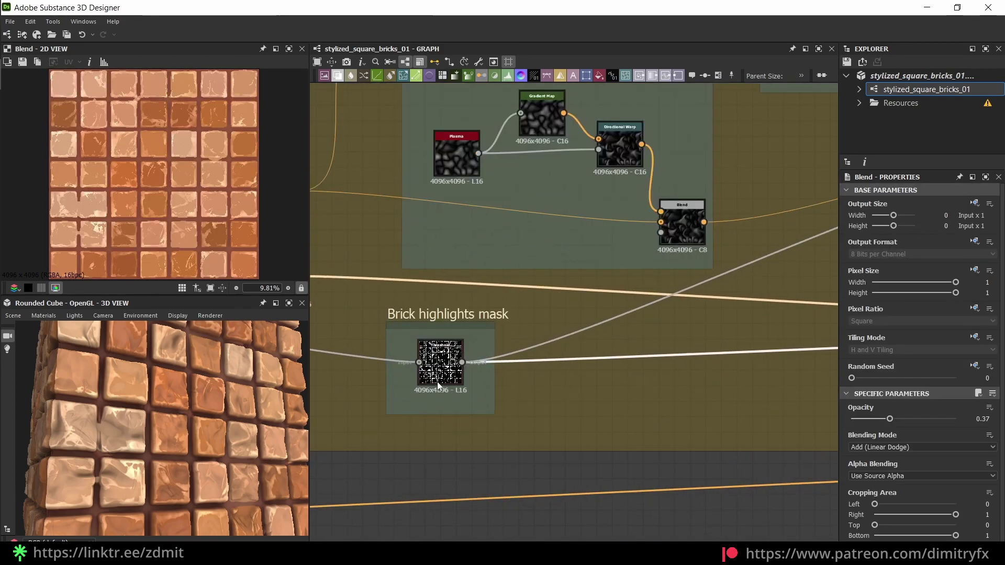
{"action": "scroll", "coordinate": [446, 366], "scroll_direction": "up", "scroll_amount": 3}
{"action": "scroll", "coordinate": [435, 363], "scroll_direction": "down", "scroll_amount": 3}
{"action": "middle_click_drag", "start_coordinate": [626, 372], "coordinate": [700, 354]}
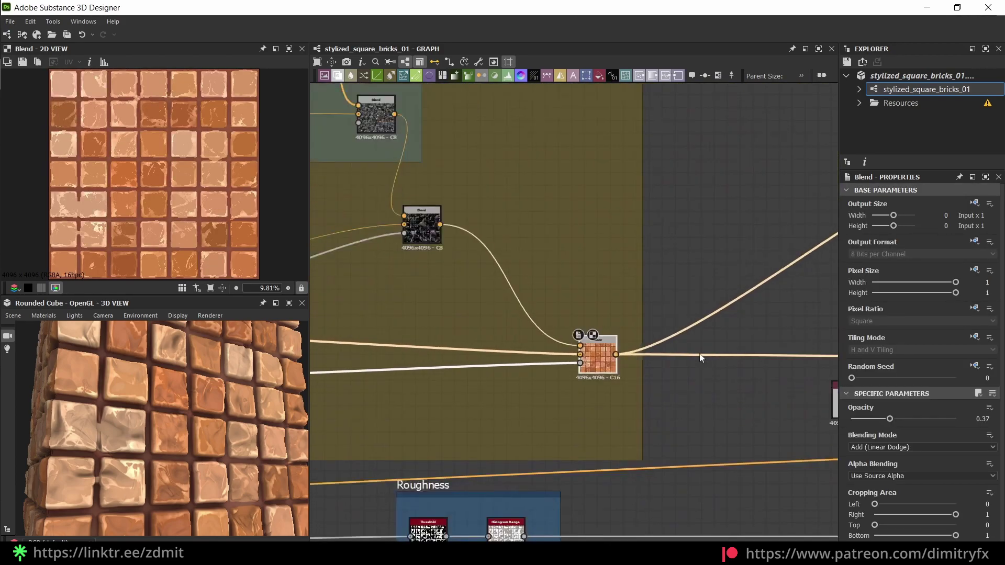
{"action": "scroll", "coordinate": [642, 376], "scroll_direction": "up", "scroll_amount": 3}
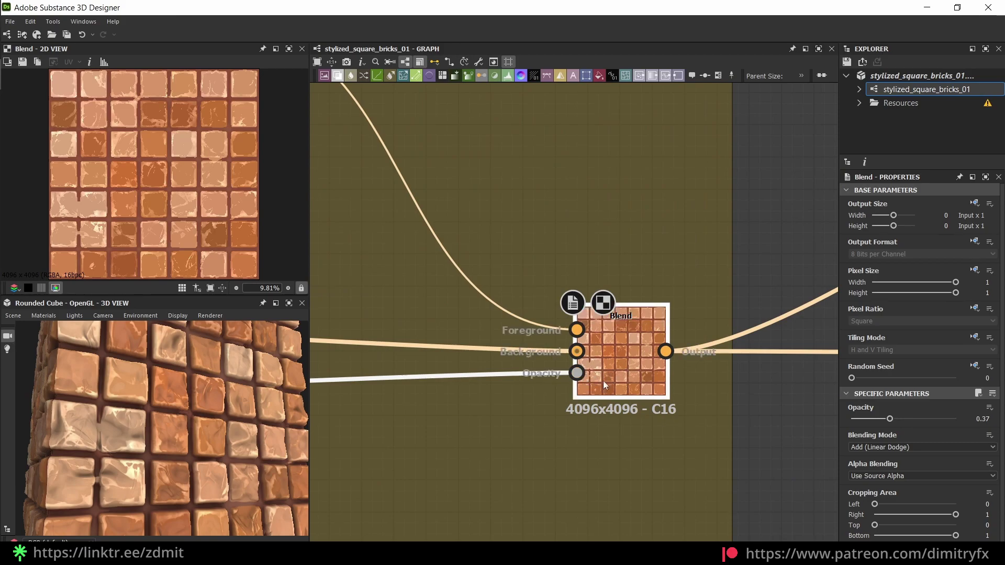
Step: Try removing the mask link to the final color Blend's Opacity input, preview the combined highlights Blend, and undo the removal
{"action": "scroll", "coordinate": [505, 399], "scroll_direction": "down", "scroll_amount": 4}
{"action": "middle_click_drag", "start_coordinate": [385, 442], "coordinate": [533, 411]}
{"action": "scroll", "coordinate": [510, 406], "scroll_direction": "down", "scroll_amount": 1}
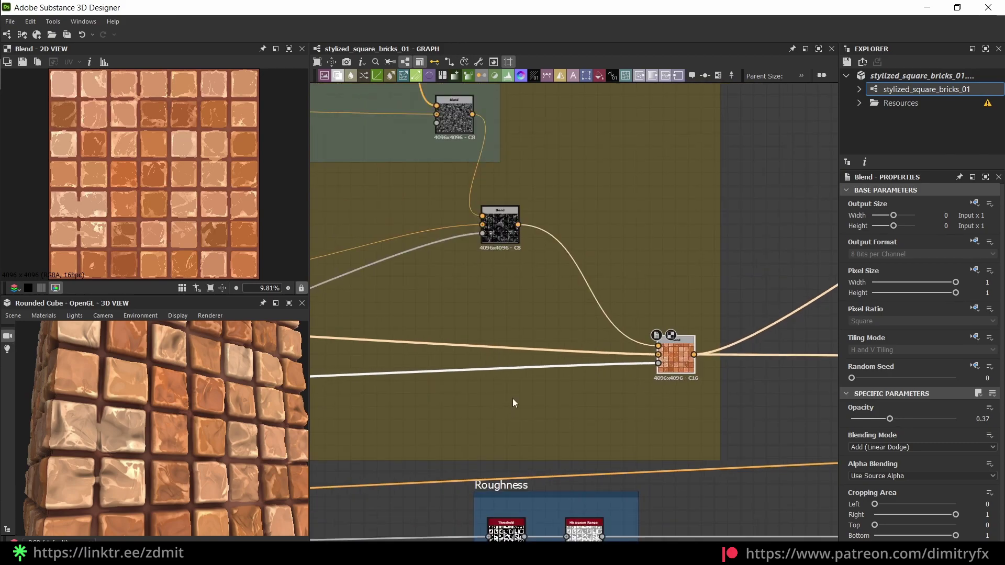
{"action": "left_click_drag", "start_coordinate": [494, 406], "coordinate": [478, 354]}
{"action": "key", "text": "Delete"}
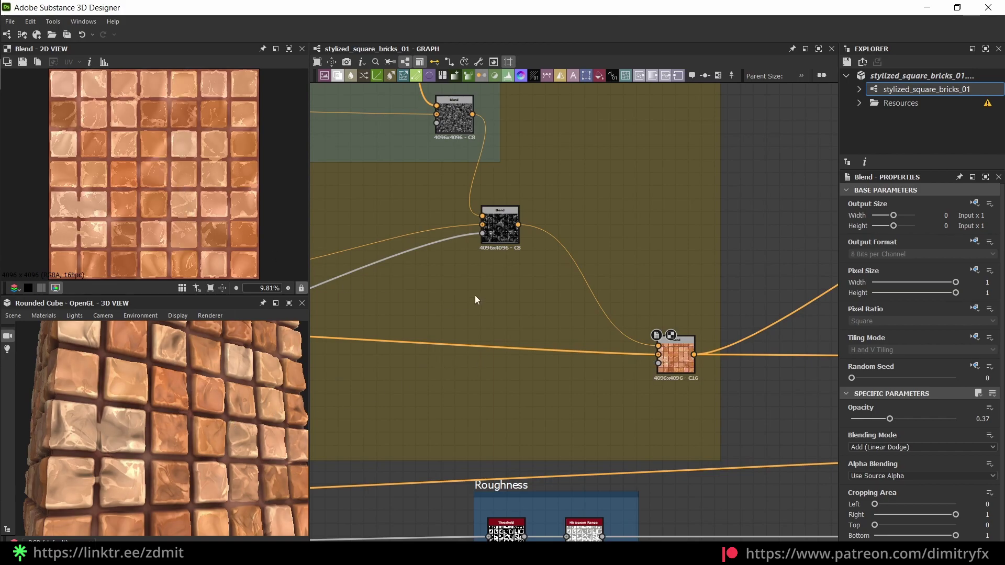
{"action": "double_click", "coordinate": [491, 222]}
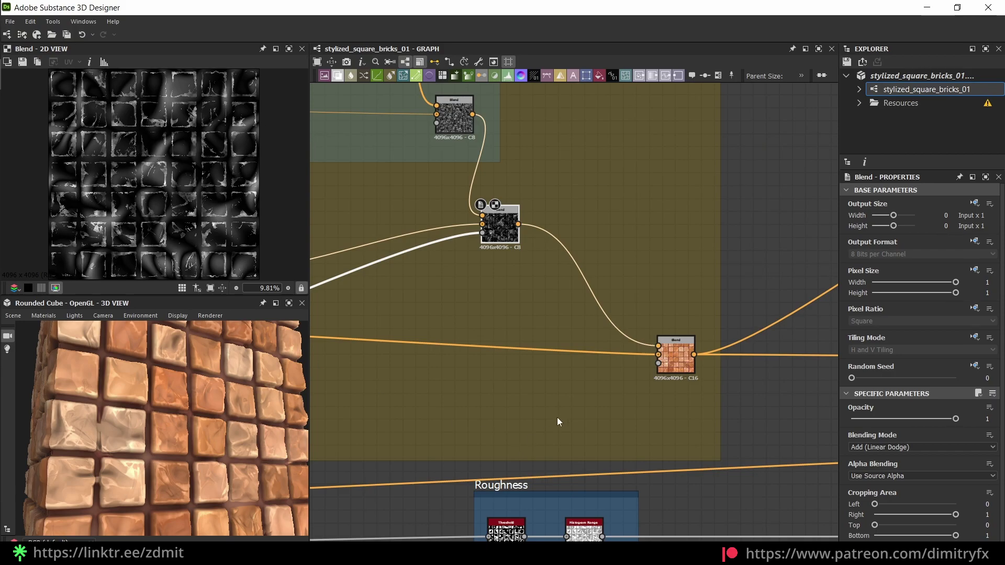
{"action": "key", "text": "ctrl+z"}
Step: Inspect the Threshold and Histogram Range nodes in the Roughness frame and follow the frame's output link
{"action": "scroll", "coordinate": [557, 417], "scroll_direction": "down", "scroll_amount": 3}
{"action": "scroll", "coordinate": [587, 415], "scroll_direction": "up", "scroll_amount": 3}
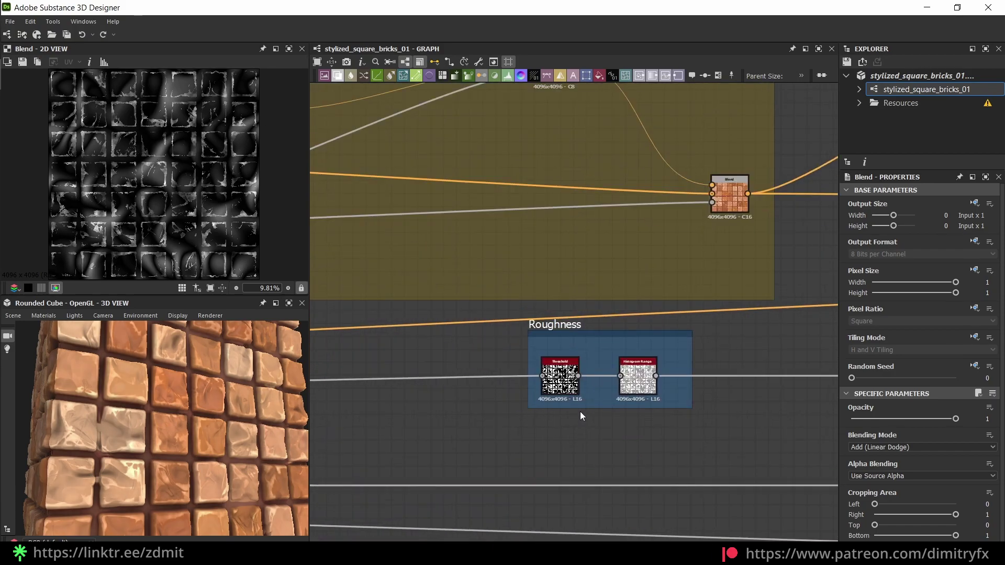
{"action": "scroll", "coordinate": [418, 213], "scroll_direction": "down", "scroll_amount": 4}
{"action": "middle_click_drag", "start_coordinate": [435, 214], "coordinate": [623, 347]}
{"action": "middle_click_drag", "start_coordinate": [648, 422], "coordinate": [574, 397]}
{"action": "scroll", "coordinate": [629, 400], "scroll_direction": "up", "scroll_amount": 4}
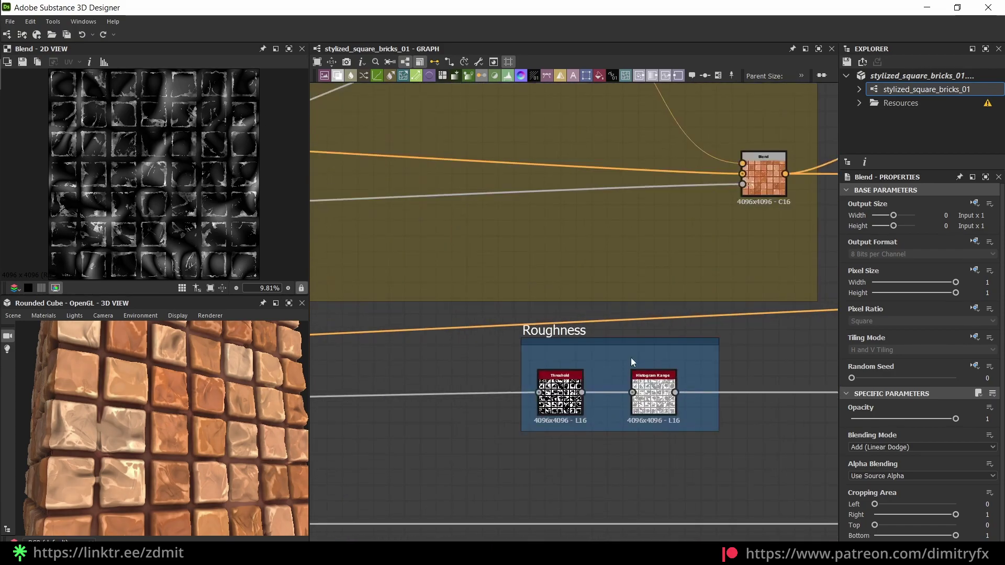
{"action": "double_click", "coordinate": [561, 384]}
{"action": "scroll", "coordinate": [582, 391], "scroll_direction": "up", "scroll_amount": 3}
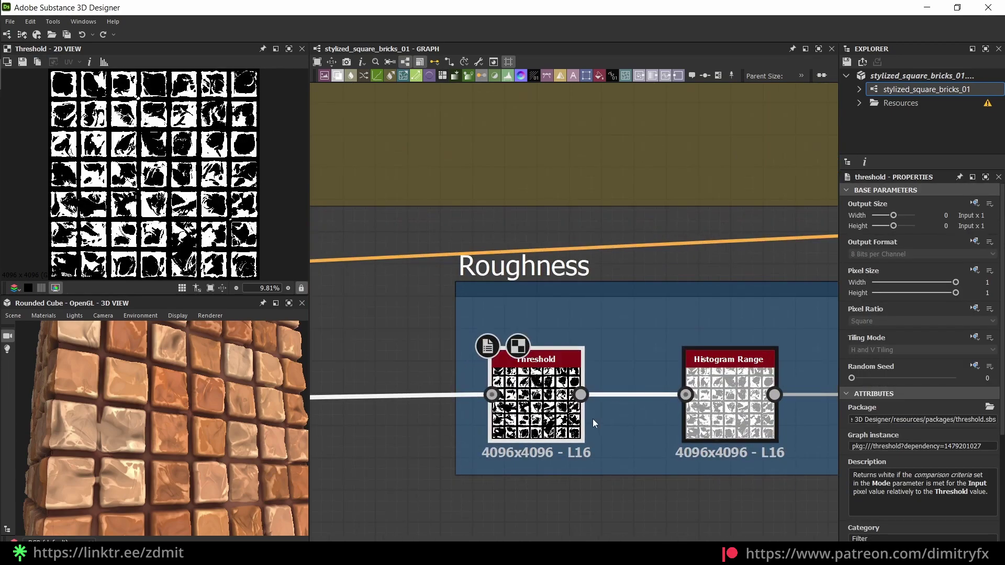
{"action": "double_click", "coordinate": [730, 414]}
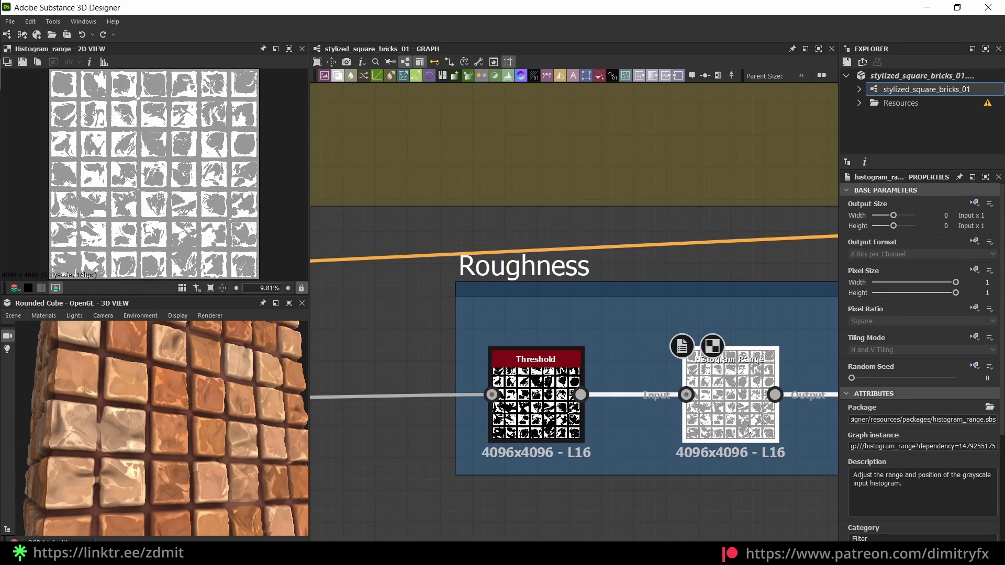
{"action": "scroll", "coordinate": [749, 430], "scroll_direction": "down", "scroll_amount": 5}
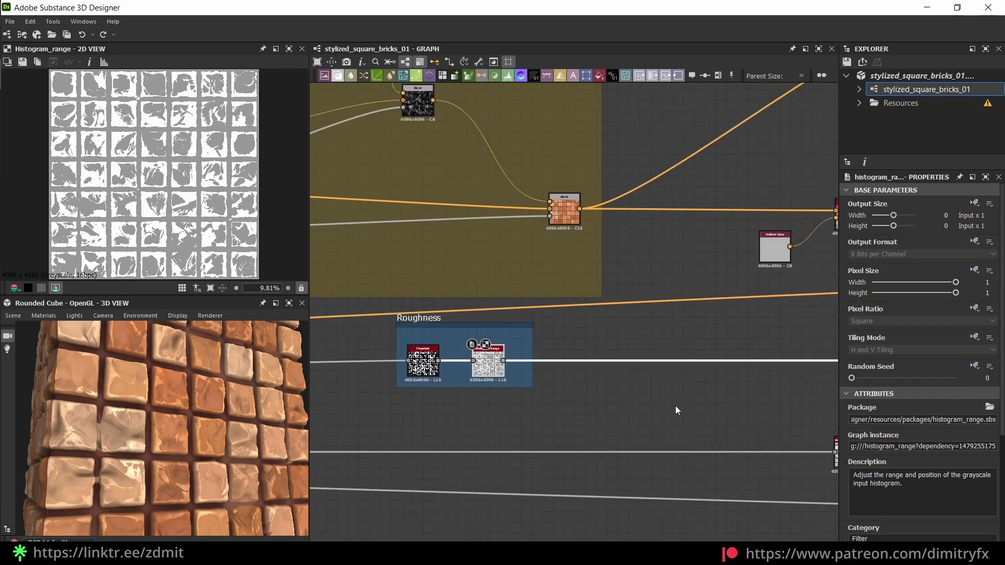
{"action": "middle_click_drag", "start_coordinate": [675, 406], "coordinate": [551, 381]}
{"action": "scroll", "coordinate": [551, 378], "scroll_direction": "up", "scroll_amount": 2}
{"action": "middle_click_drag", "start_coordinate": [397, 404], "coordinate": [607, 404]}
{"action": "scroll", "coordinate": [607, 411], "scroll_direction": "up", "scroll_amount": 5}
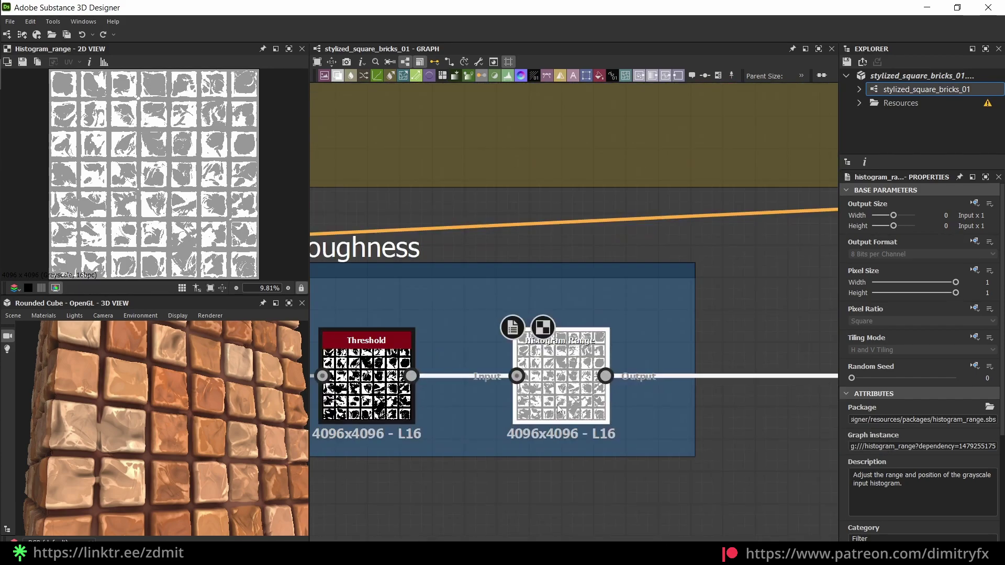
Step: Try Position 0.51 and Range 0.33 on the roughness Histogram Range while viewing the bricks in 3D, and restore 0.79 and 0.4
{"action": "scroll", "coordinate": [950, 455], "scroll_direction": "down", "scroll_amount": 5}
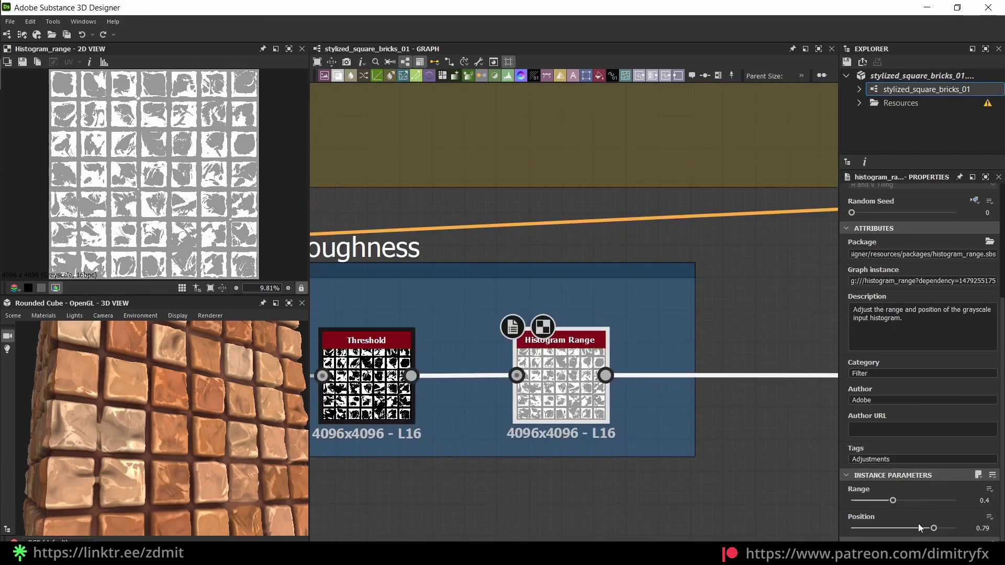
{"action": "mouse_move", "coordinate": [911, 528]}
{"action": "left_mouse_down"}
{"action": "mouse_move", "coordinate": [925, 530]}
{"action": "mouse_move", "coordinate": [914, 530]}
{"action": "left_mouse_up"}
{"action": "key", "text": "ctrl+z"}
{"action": "left_click_drag", "start_coordinate": [259, 453], "coordinate": [252, 422]}
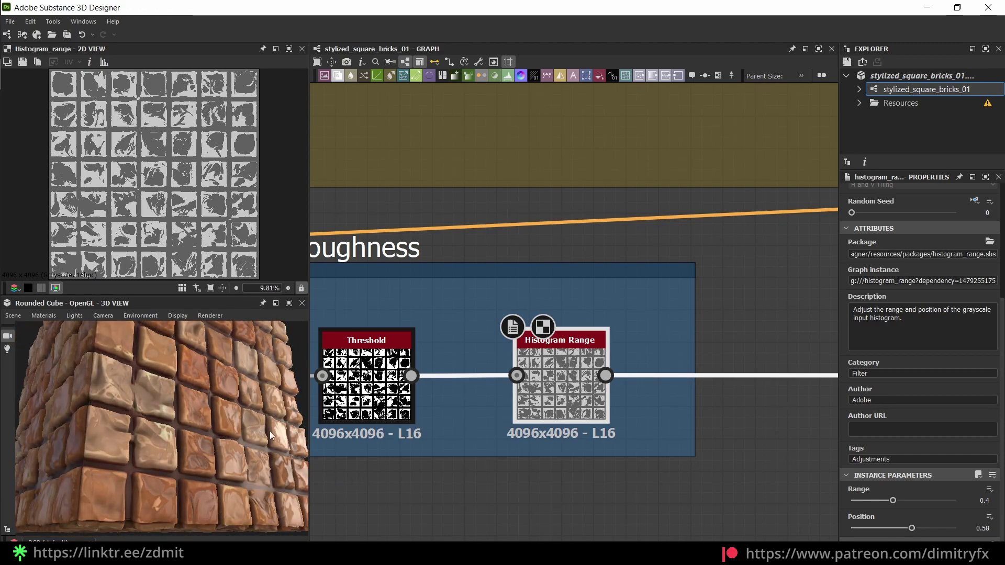
{"action": "left_click_drag", "start_coordinate": [912, 529], "coordinate": [902, 529]}
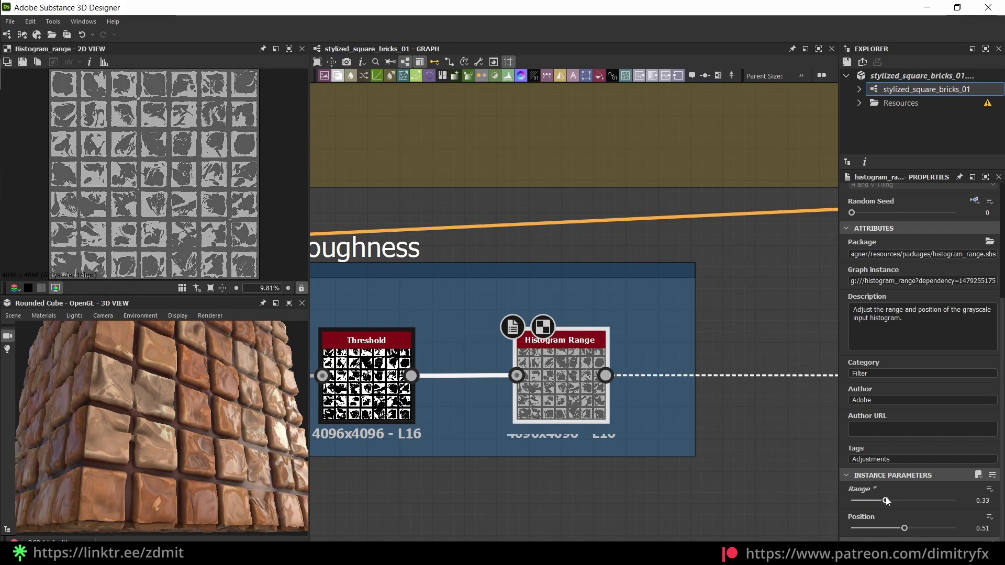
{"action": "left_click_drag", "start_coordinate": [886, 501], "coordinate": [933, 528]}
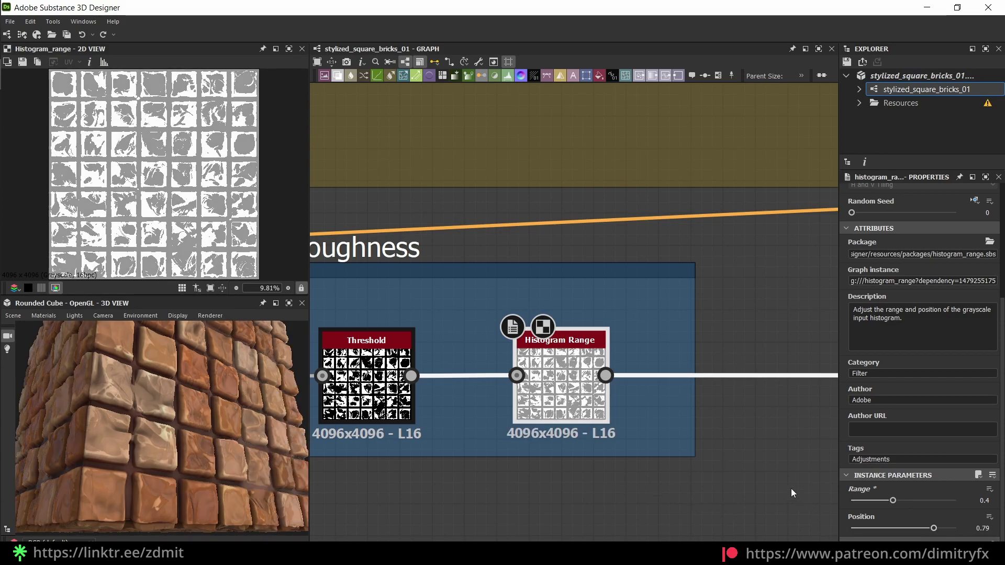
Step: Preview the Ambient Occlusion (HBAO) node that feeds the Ambient Occlusion output
{"action": "scroll", "coordinate": [792, 492], "scroll_direction": "down", "scroll_amount": 3}
{"action": "scroll", "coordinate": [710, 473], "scroll_direction": "down", "scroll_amount": 4}
{"action": "middle_click_drag", "start_coordinate": [706, 466], "coordinate": [388, 389]}
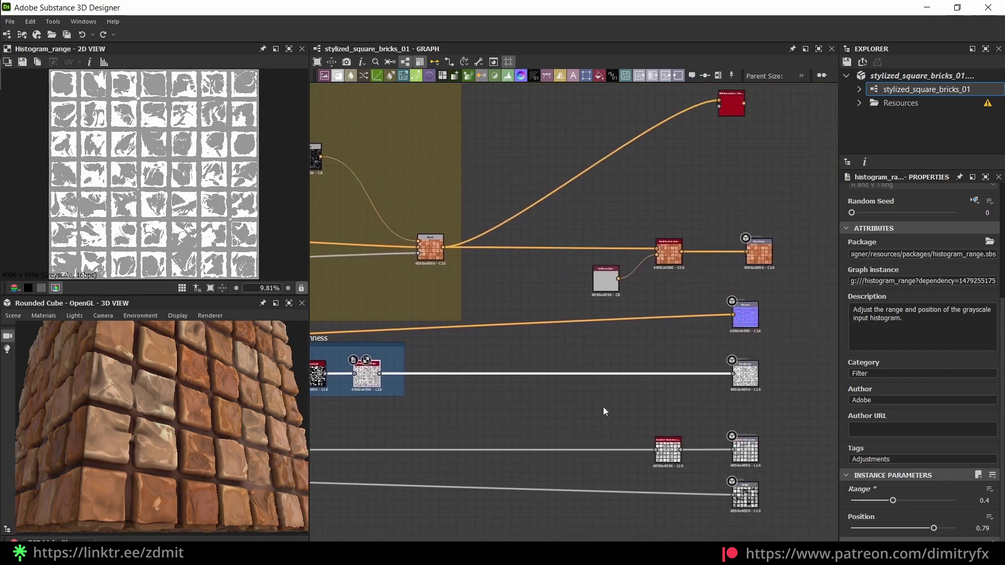
{"action": "middle_click_drag", "start_coordinate": [651, 430], "coordinate": [548, 389]}
{"action": "scroll", "coordinate": [548, 389], "scroll_direction": "up", "scroll_amount": 7}
{"action": "middle_click_drag", "start_coordinate": [670, 415], "coordinate": [584, 319]}
{"action": "double_click", "coordinate": [510, 376]}
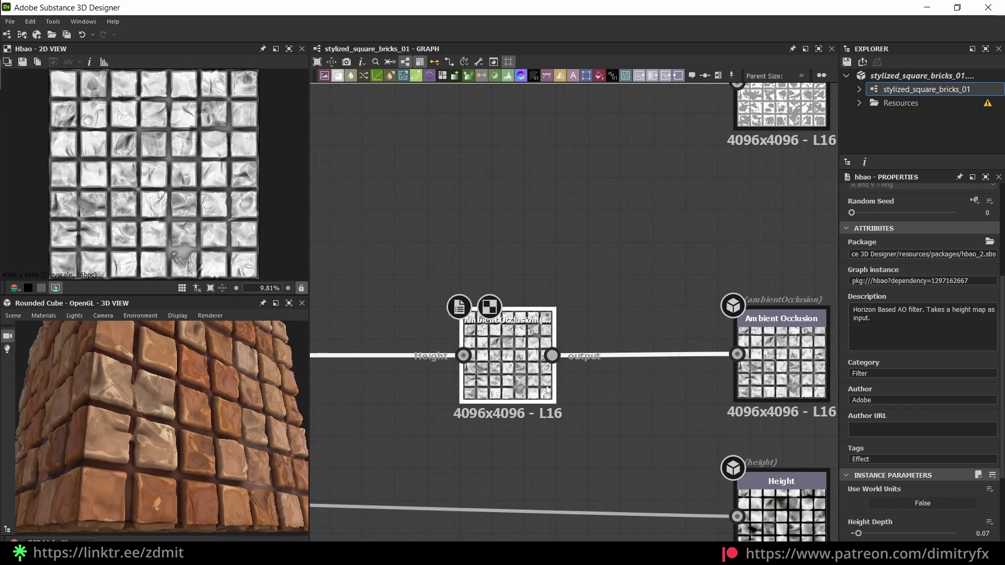
Step: Search the node library for "ao" to look up the Ambient Occlusion (HBAO) node
{"action": "key", "text": "space"}
{"action": "type", "text": "ao"}
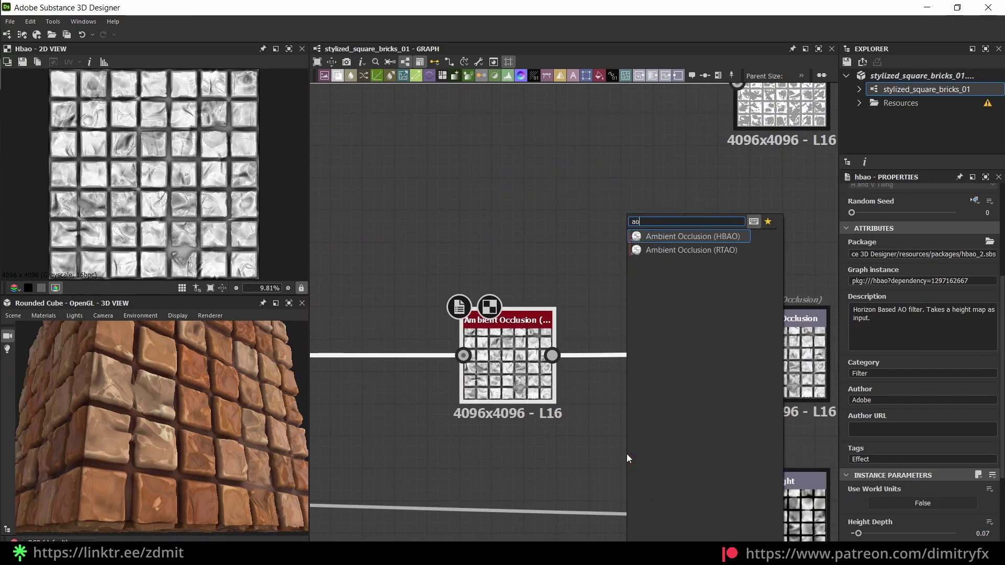
{"action": "left_click", "coordinate": [666, 234]}
Step: Review the Ambient Occlusion node's instance parameters and Quality options, and look over the rest of the graph
{"action": "scroll", "coordinate": [915, 410], "scroll_direction": "down", "scroll_amount": 3}
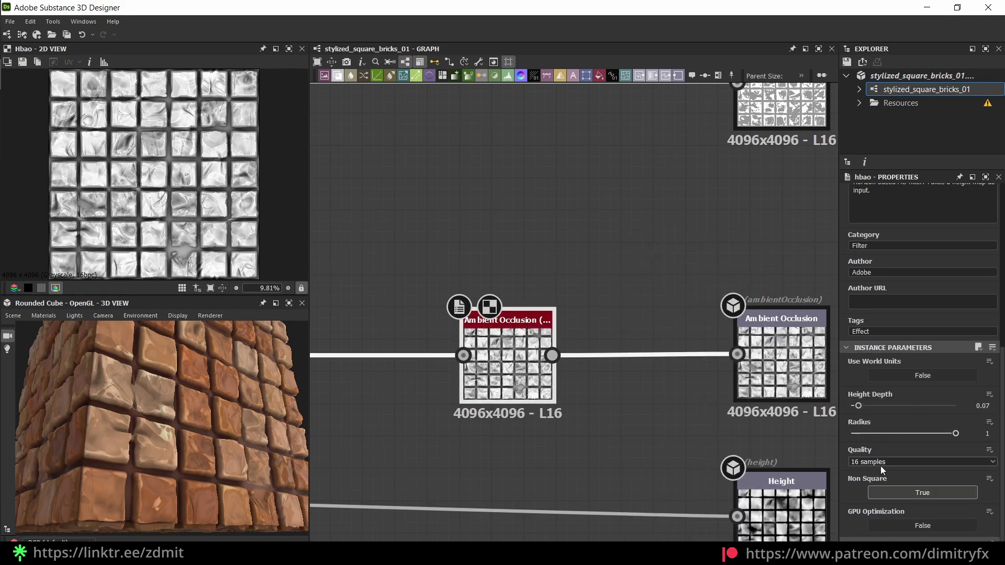
{"action": "left_click", "coordinate": [882, 461]}
{"action": "left_click", "coordinate": [881, 462]}
{"action": "scroll", "coordinate": [596, 409], "scroll_direction": "down", "scroll_amount": 12}
{"action": "middle_click_drag", "start_coordinate": [350, 462], "coordinate": [696, 420]}
{"action": "middle_click_drag", "start_coordinate": [604, 426], "coordinate": [650, 398]}
{"action": "scroll", "coordinate": [677, 388], "scroll_direction": "down", "scroll_amount": 3}
{"action": "scroll", "coordinate": [649, 397], "scroll_direction": "up", "scroll_amount": 2}
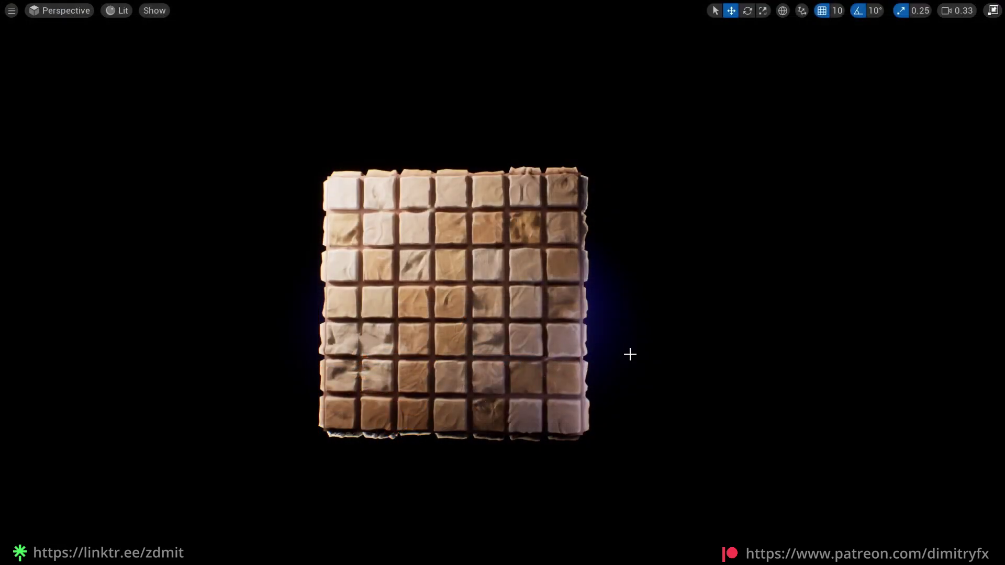
Step: Switch to Unreal Engine, exit the full-screen viewport and show the Textures folder in the content browser
{"action": "key", "text": "F11"}
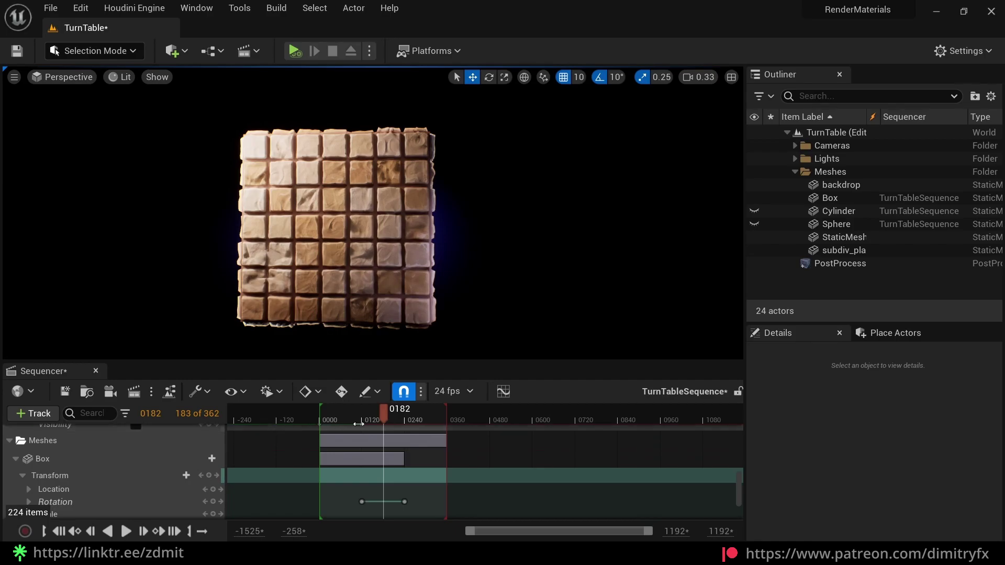
{"action": "key", "text": "ctrl+space"}
{"action": "left_click", "coordinate": [330, 367]}
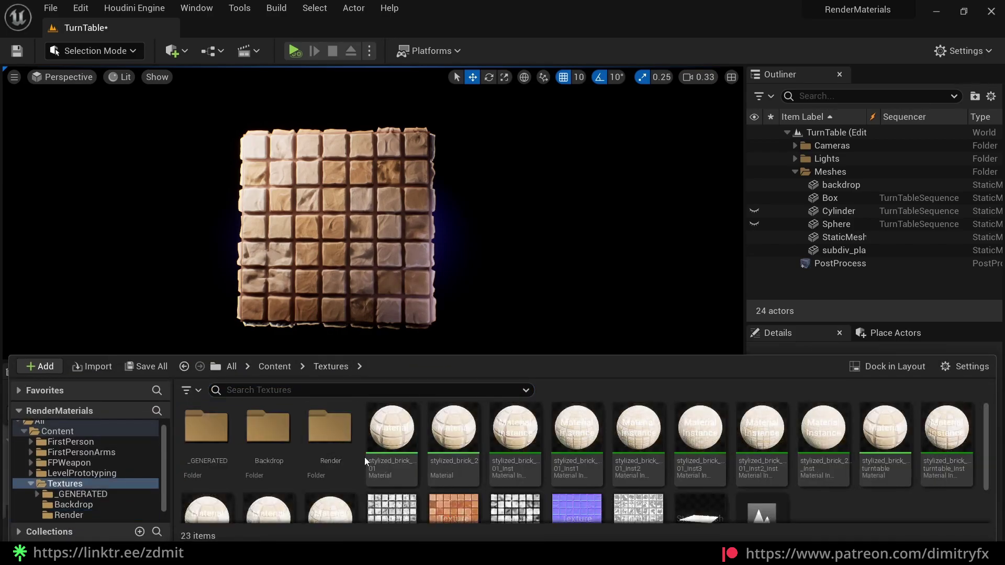
Step: Look through the material and texture assets in the Textures folder and its Render subfolder, and check the asset creation options
{"action": "scroll", "coordinate": [672, 481], "scroll_direction": "down", "scroll_amount": 1}
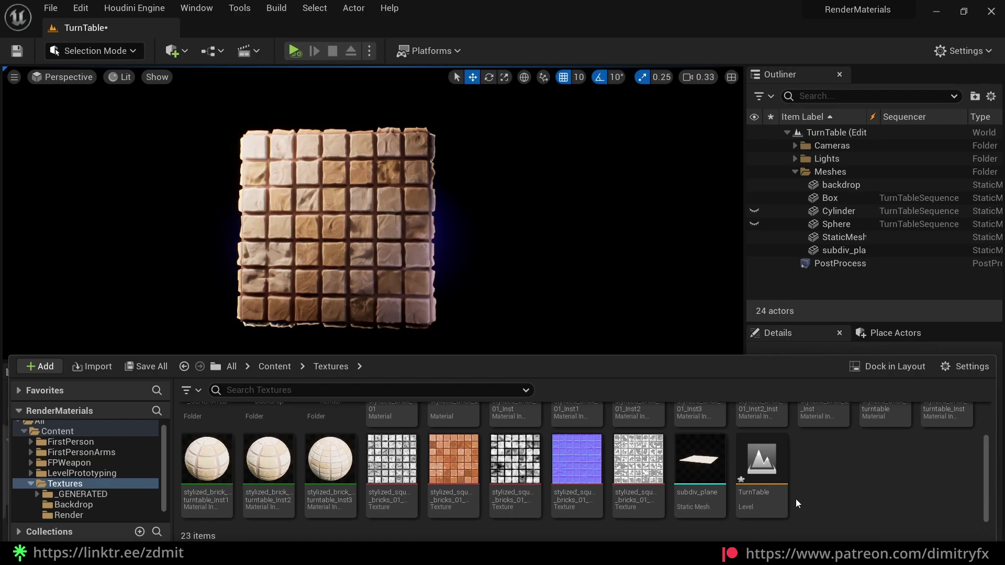
{"action": "scroll", "coordinate": [795, 498], "scroll_direction": "up", "scroll_amount": 2}
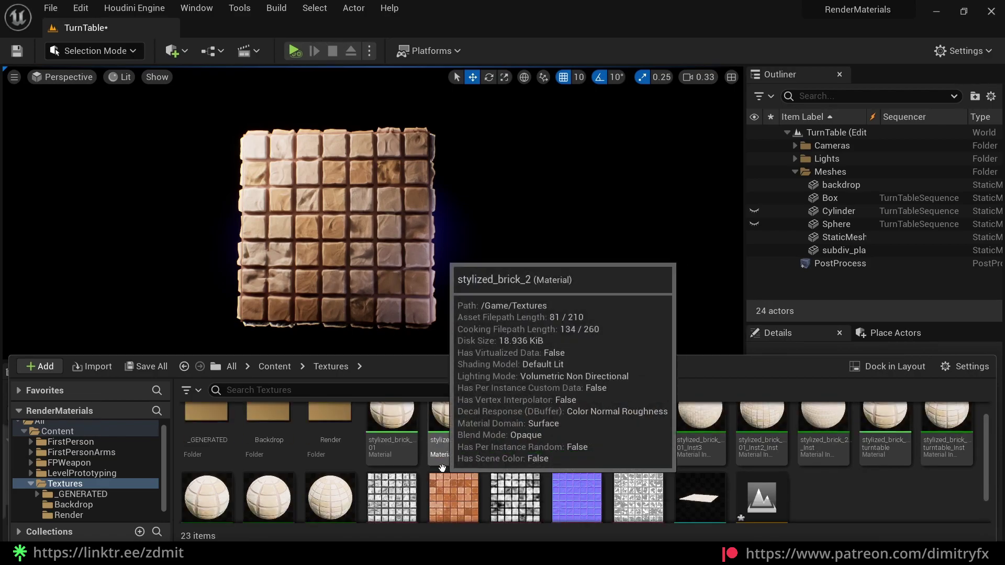
{"action": "double_click", "coordinate": [336, 446]}
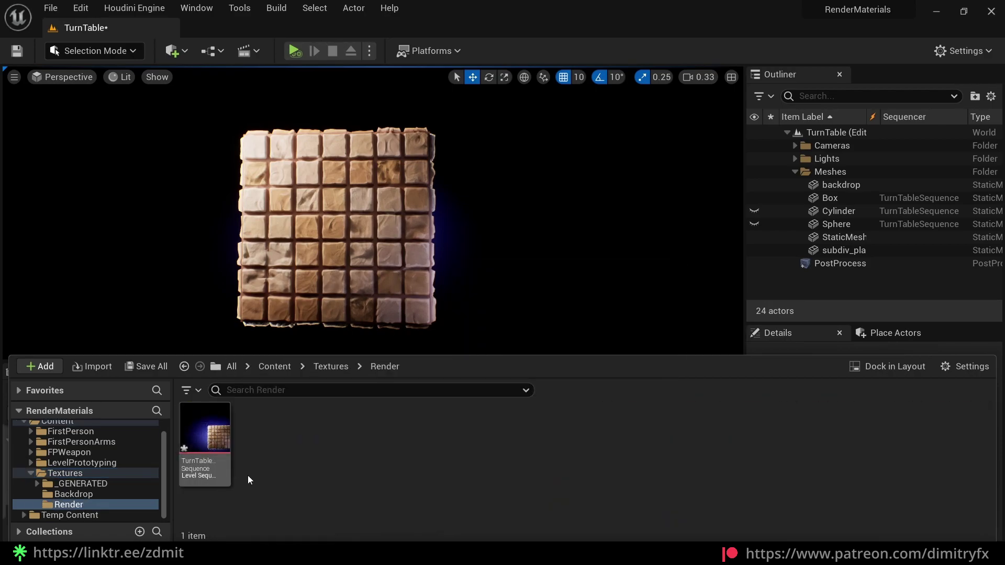
{"action": "left_click", "coordinate": [331, 367]}
{"action": "scroll", "coordinate": [623, 497], "scroll_direction": "down", "scroll_amount": 2}
{"action": "scroll", "coordinate": [628, 478], "scroll_direction": "up", "scroll_amount": 2}
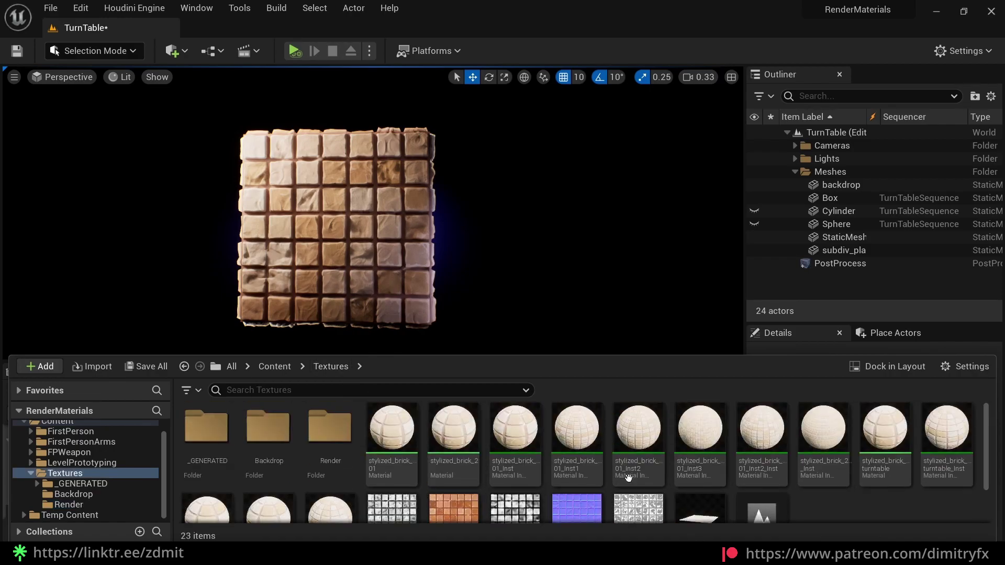
{"action": "scroll", "coordinate": [832, 504], "scroll_direction": "down", "scroll_amount": 1}
{"action": "right_click", "coordinate": [829, 503]}
{"action": "mouse_move", "coordinate": [843, 323]}
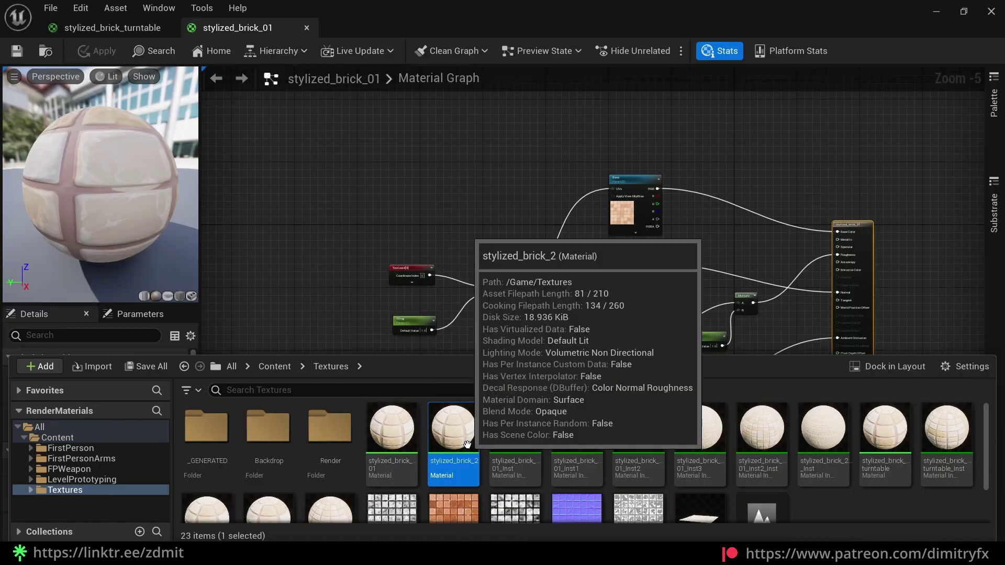
Step: Open the stylized_brick_2 material and bring its whole node graph into view
{"action": "double_click", "coordinate": [444, 424]}
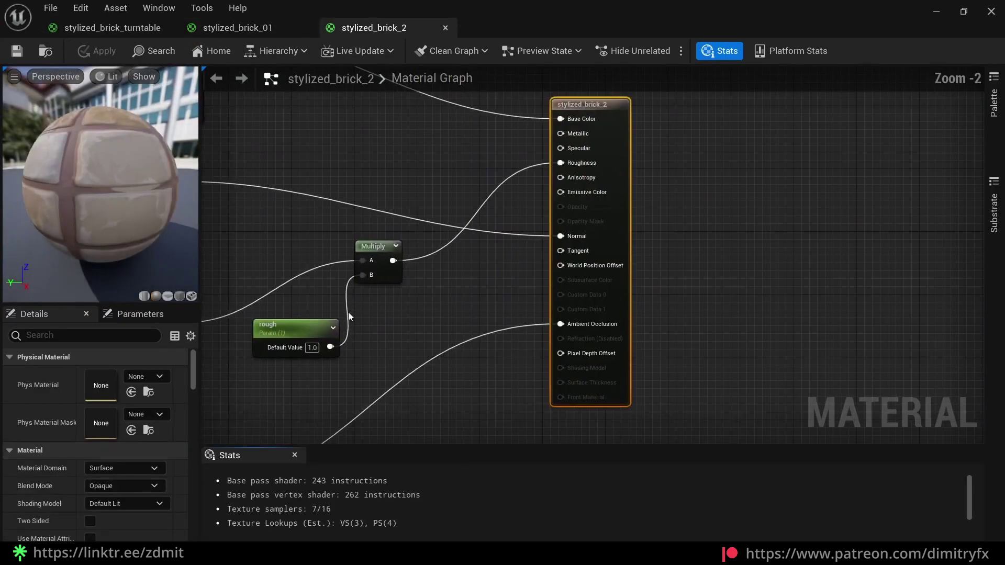
{"action": "right_click_drag", "start_coordinate": [573, 307], "coordinate": [772, 294]}
{"action": "scroll", "coordinate": [773, 295], "scroll_direction": "down", "scroll_amount": 3}
{"action": "right_click_drag", "start_coordinate": [556, 322], "coordinate": [472, 309]}
{"action": "scroll", "coordinate": [472, 310], "scroll_direction": "up", "scroll_amount": 1}
{"action": "scroll", "coordinate": [539, 308], "scroll_direction": "down", "scroll_amount": 1}
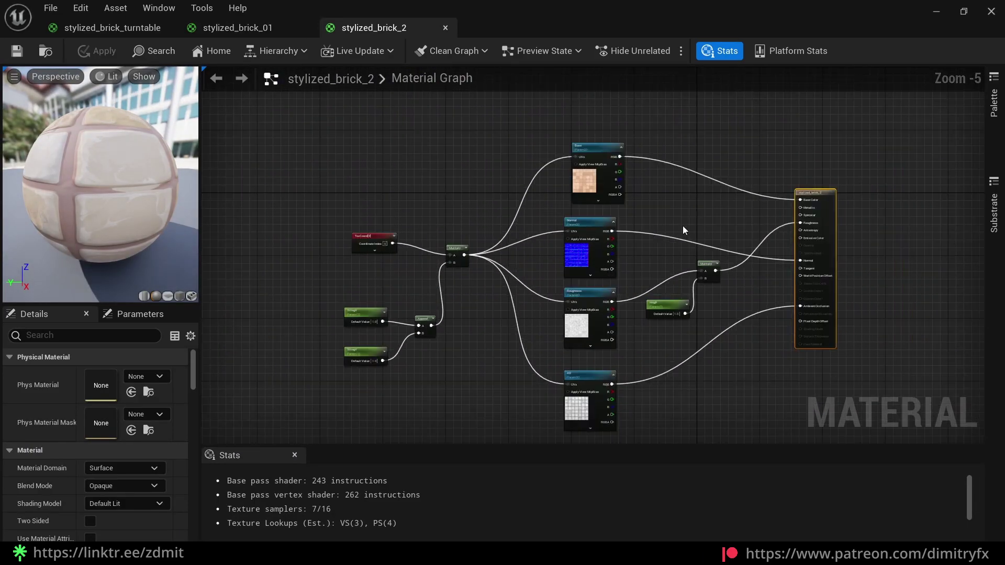
Step: Select the texture parameter nodes and check the node actions available for the Base texture parameter
{"action": "left_click_drag", "start_coordinate": [683, 226], "coordinate": [602, 188]}
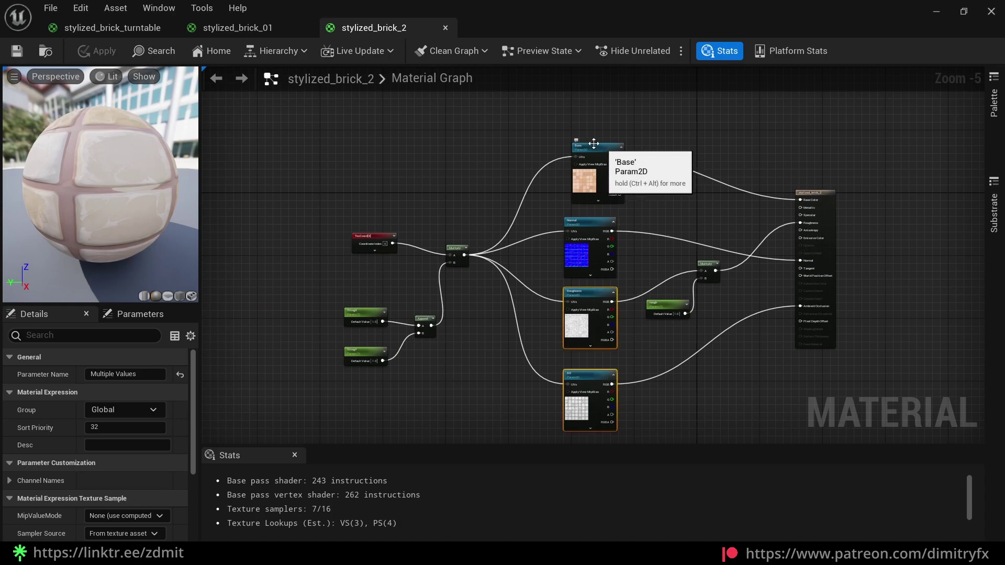
{"action": "left_click", "coordinate": [604, 157]}
{"action": "scroll", "coordinate": [654, 136], "scroll_direction": "up", "scroll_amount": 4}
{"action": "right_click", "coordinate": [517, 170]}
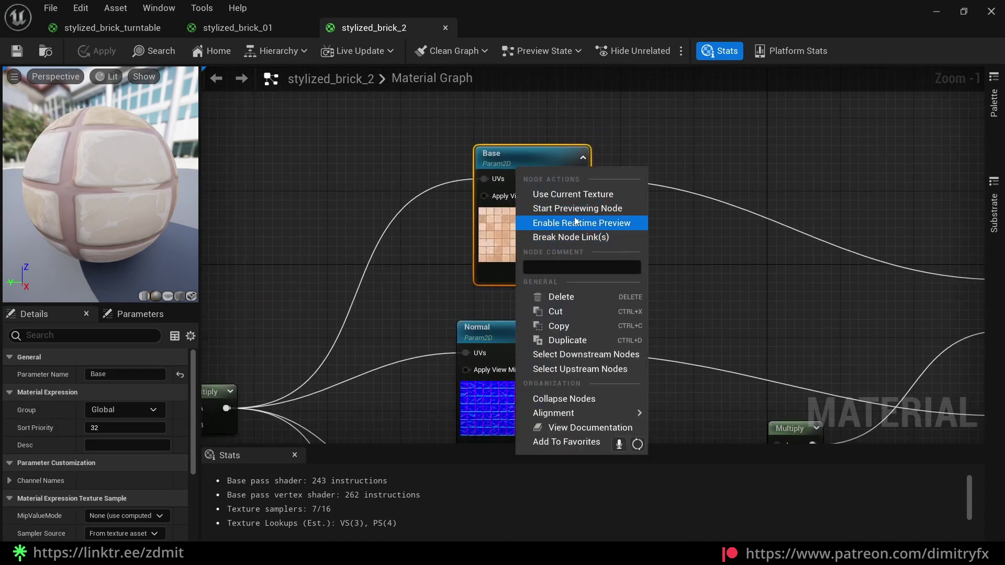
{"action": "left_click", "coordinate": [745, 203]}
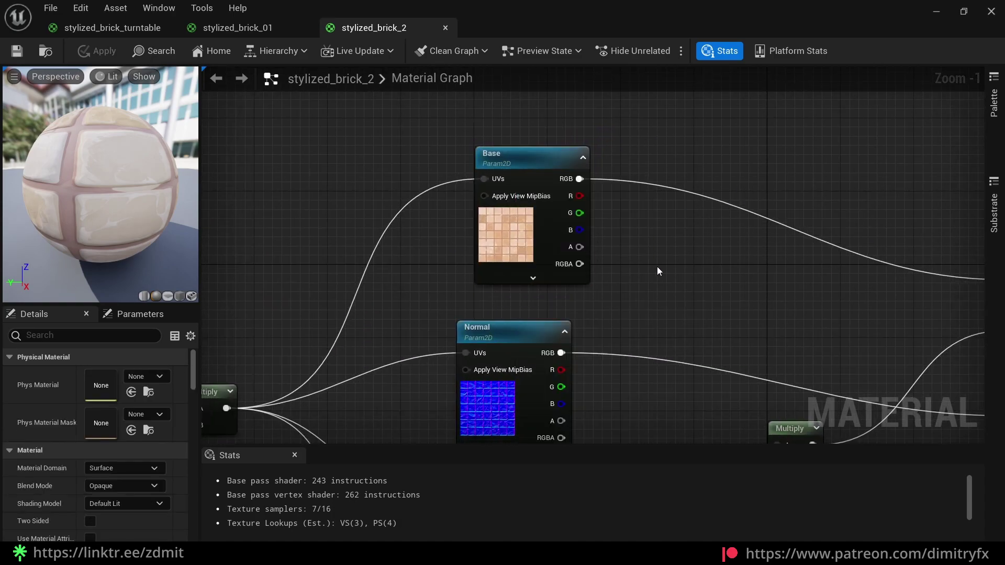
Step: Place a bricks texture as a Texture Sample to check its Convert to Parameter option, and delete the node
{"action": "key", "text": "ctrl+space"}
{"action": "left_click_drag", "start_coordinate": [526, 506], "coordinate": [787, 121]}
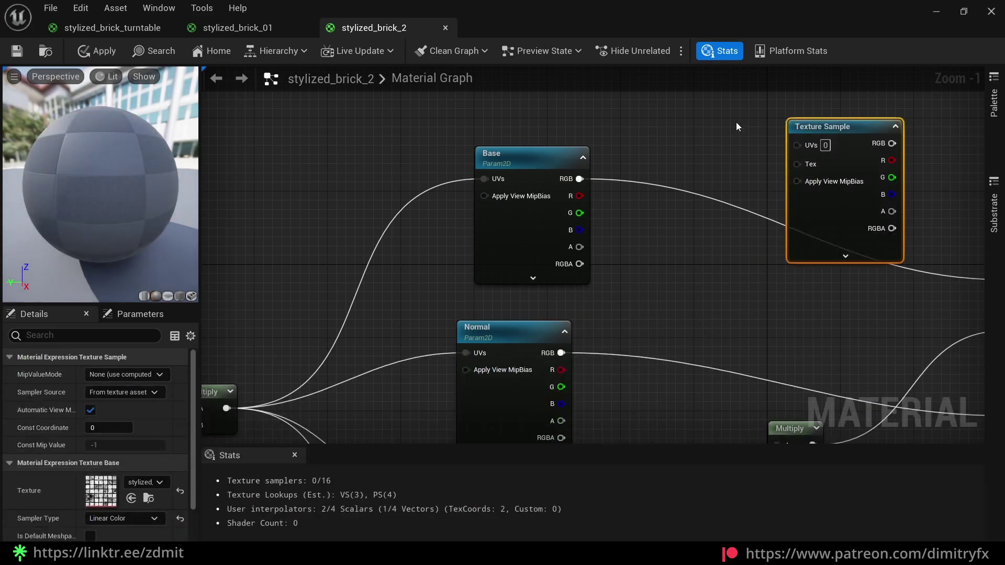
{"action": "right_click_drag", "start_coordinate": [736, 125], "coordinate": [654, 172]}
{"action": "right_click", "coordinate": [761, 187]}
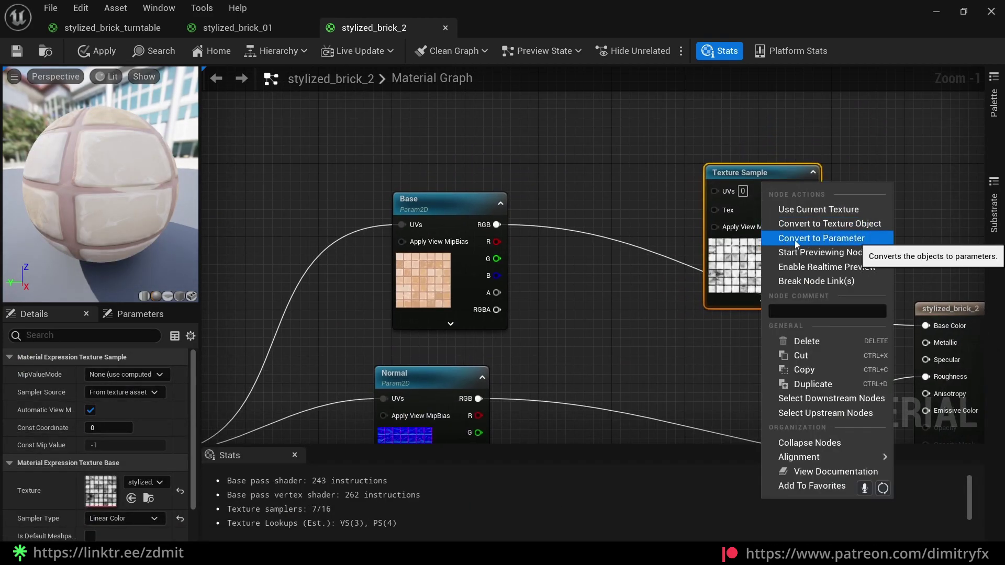
{"action": "left_click", "coordinate": [665, 171]}
{"action": "key", "text": "Delete"}
Step: Set the default value of the rough parameter that feeds the roughness Multiply node to 0.0
{"action": "scroll", "coordinate": [634, 159], "scroll_direction": "down", "scroll_amount": 4}
{"action": "scroll", "coordinate": [705, 334], "scroll_direction": "up", "scroll_amount": 4}
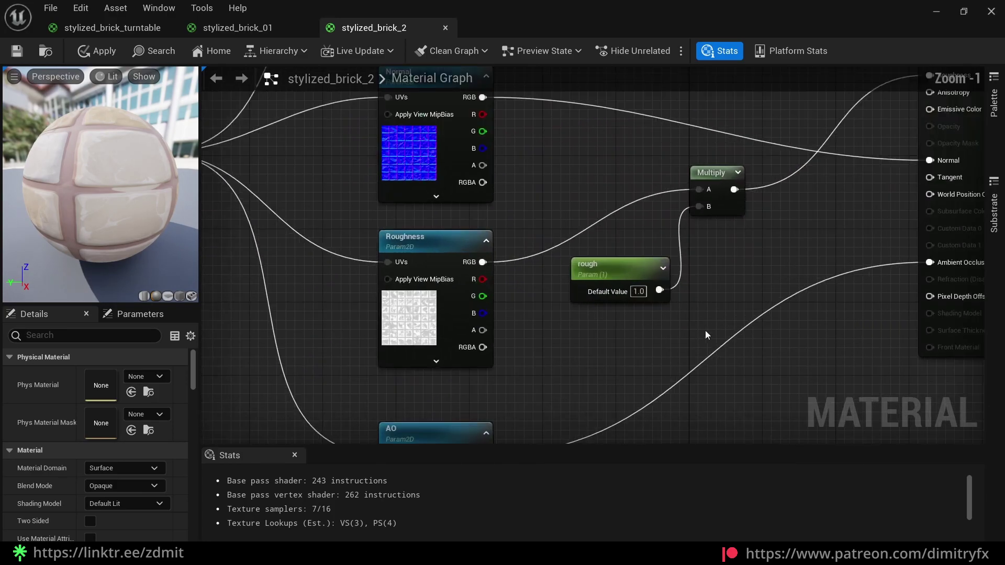
{"action": "right_click_drag", "start_coordinate": [659, 323], "coordinate": [576, 359]}
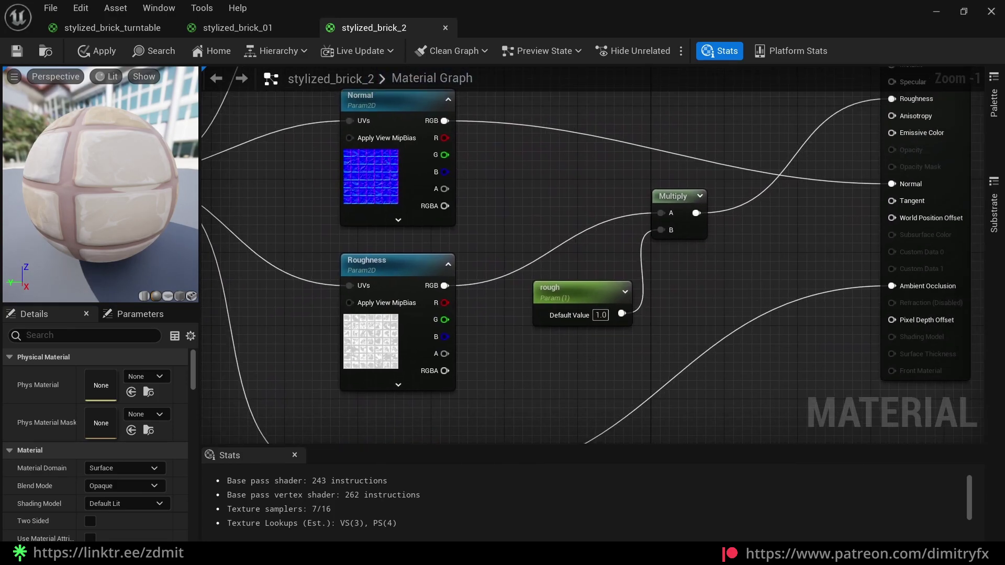
{"action": "right_click_drag", "start_coordinate": [593, 325], "coordinate": [565, 337]}
{"action": "left_click", "coordinate": [567, 307]}
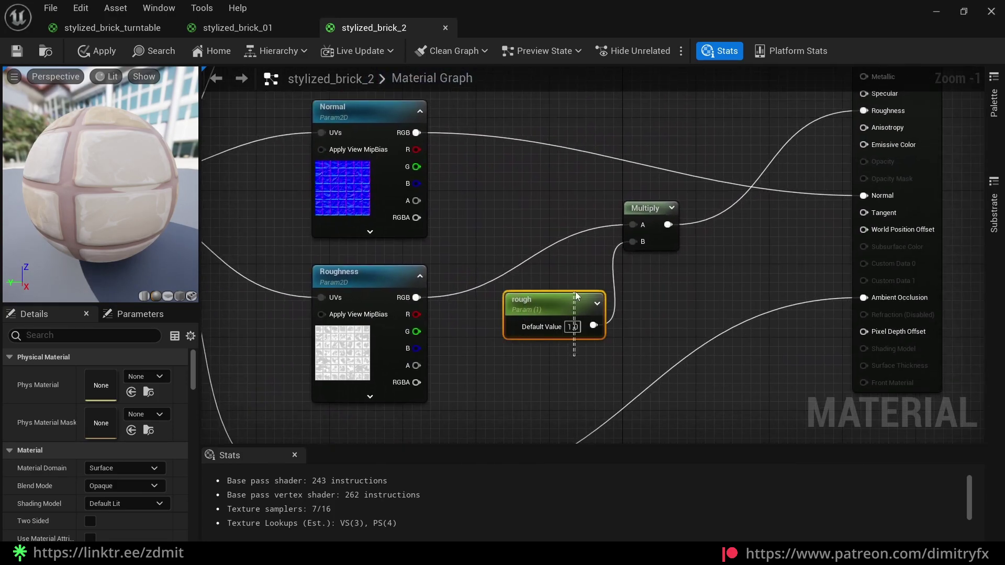
{"action": "type", "text": "0.4944"}
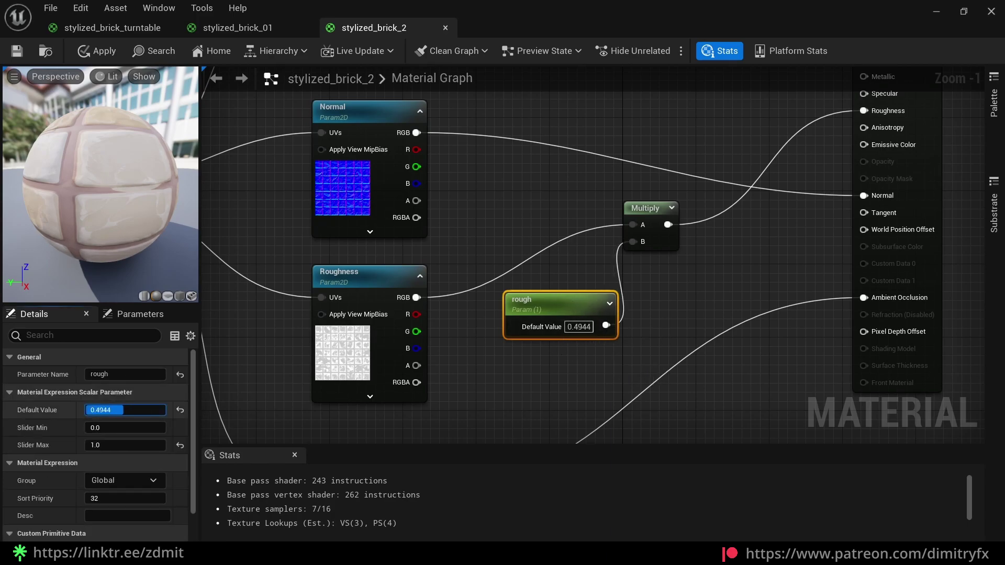
{"action": "key", "text": "Return"}
Step: Inspect the surface gloss of the bricks on the material preview sphere from near and far
{"action": "scroll", "coordinate": [152, 210], "scroll_direction": "up", "scroll_amount": 5}
{"action": "scroll", "coordinate": [156, 192], "scroll_direction": "down", "scroll_amount": 5}
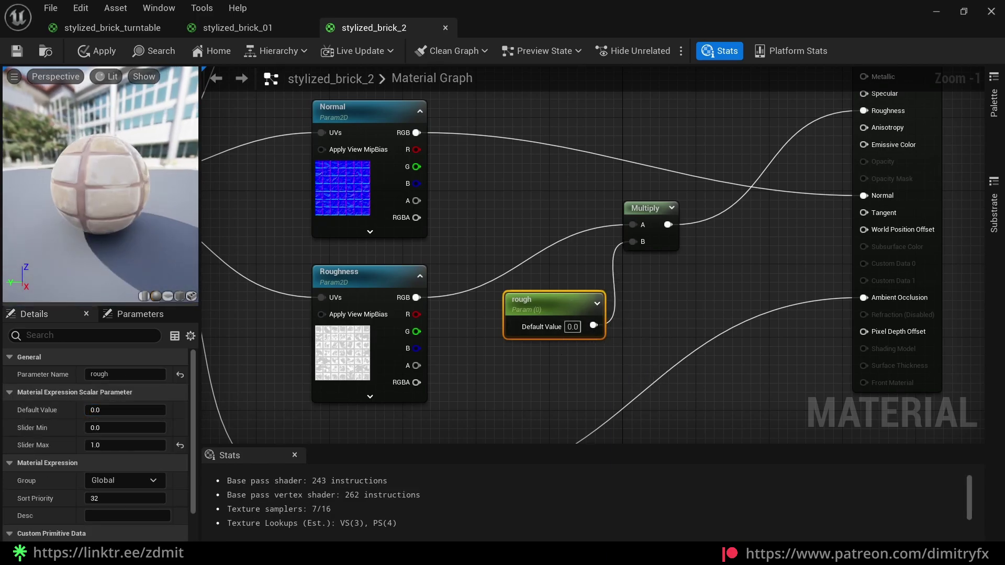
{"action": "left_click_drag", "start_coordinate": [156, 193], "coordinate": [165, 150]}
{"action": "scroll", "coordinate": [148, 155], "scroll_direction": "up", "scroll_amount": 4}
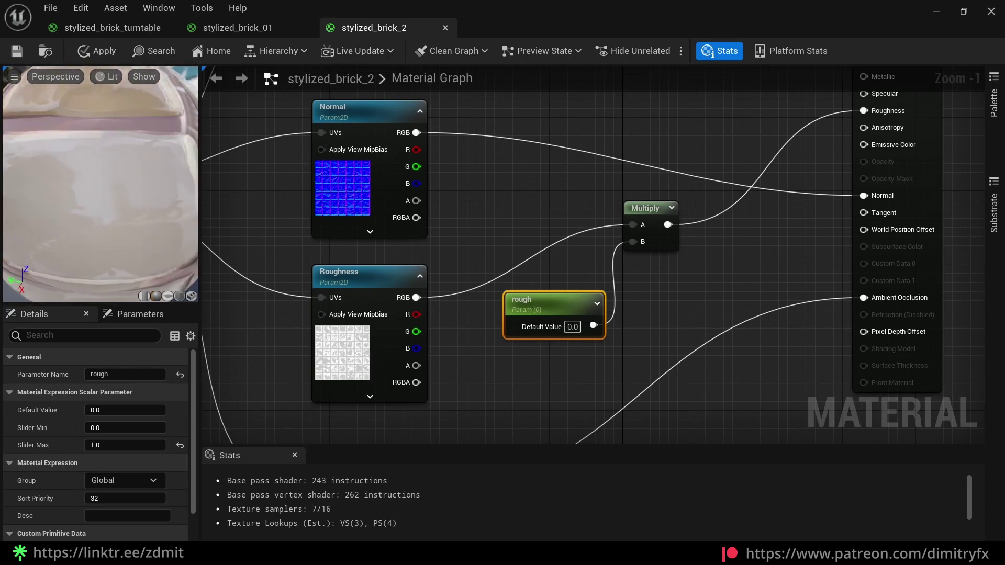
{"action": "scroll", "coordinate": [152, 161], "scroll_direction": "down", "scroll_amount": 5}
{"action": "scroll", "coordinate": [152, 161], "scroll_direction": "up", "scroll_amount": 5}
{"action": "scroll", "coordinate": [152, 161], "scroll_direction": "down", "scroll_amount": 5}
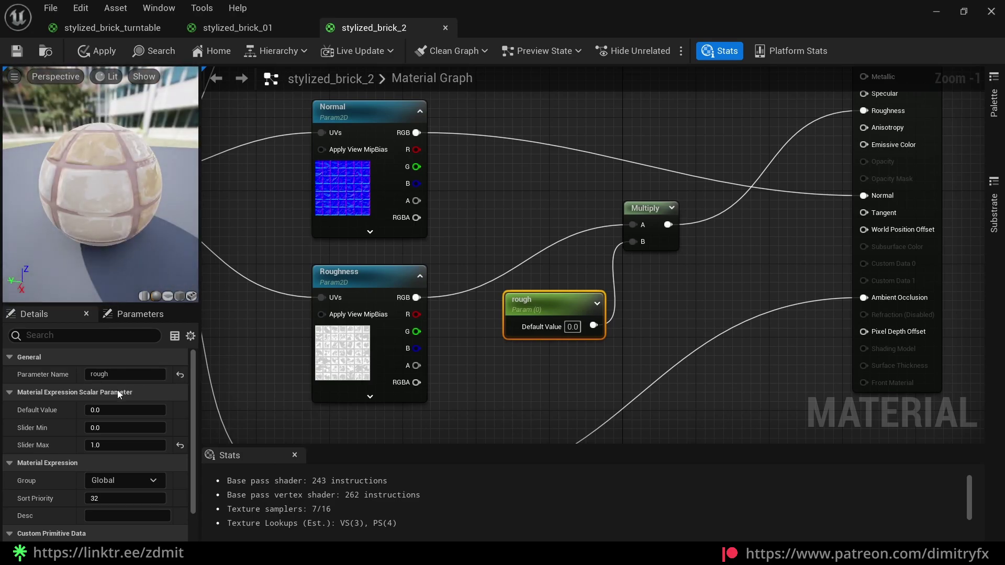
Step: Set the rough parameter's default value to 1.0 and check the bricks on the preview sphere
{"action": "left_click_drag", "start_coordinate": [112, 410], "coordinate": [166, 410]}
{"action": "left_click_drag", "start_coordinate": [126, 180], "coordinate": [125, 175]}
{"action": "scroll", "coordinate": [125, 175], "scroll_direction": "down", "scroll_amount": 4}
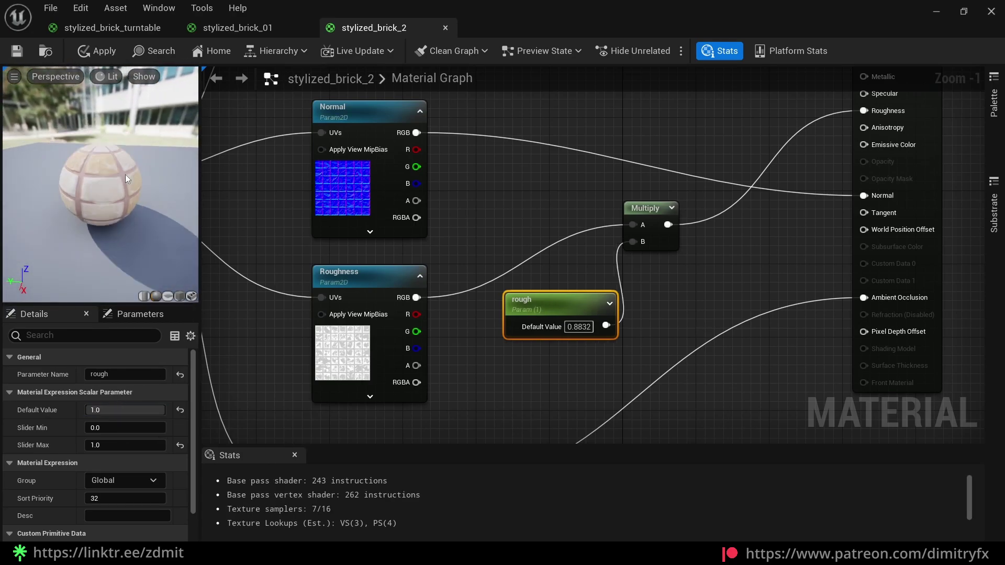
{"action": "scroll", "coordinate": [125, 174], "scroll_direction": "up", "scroll_amount": 5}
{"action": "scroll", "coordinate": [125, 174], "scroll_direction": "down", "scroll_amount": 3}
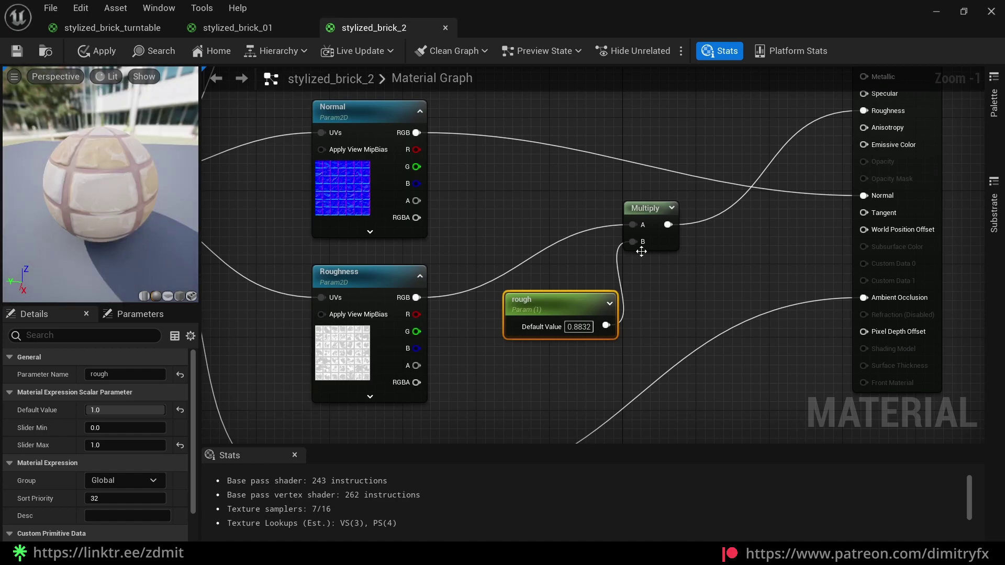
Step: Examine the AO texture's connection to Ambient Occlusion and the TexCoord node's settings
{"action": "scroll", "coordinate": [708, 272], "scroll_direction": "down", "scroll_amount": 2}
{"action": "right_click_drag", "start_coordinate": [730, 261], "coordinate": [754, 139]}
{"action": "scroll", "coordinate": [552, 333], "scroll_direction": "down", "scroll_amount": 1}
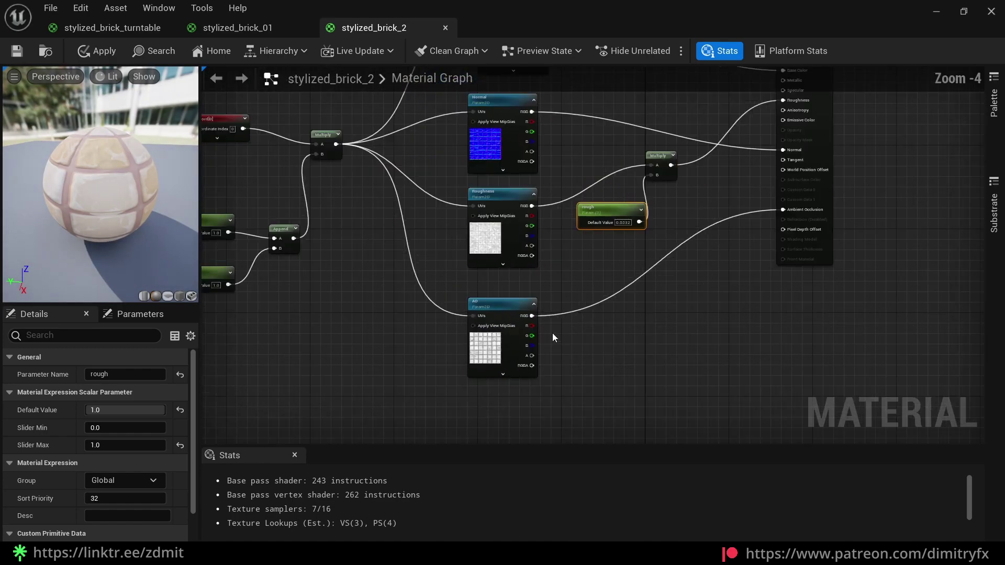
{"action": "right_click_drag", "start_coordinate": [551, 333], "coordinate": [738, 347]}
{"action": "right_click_drag", "start_coordinate": [479, 281], "coordinate": [512, 366]}
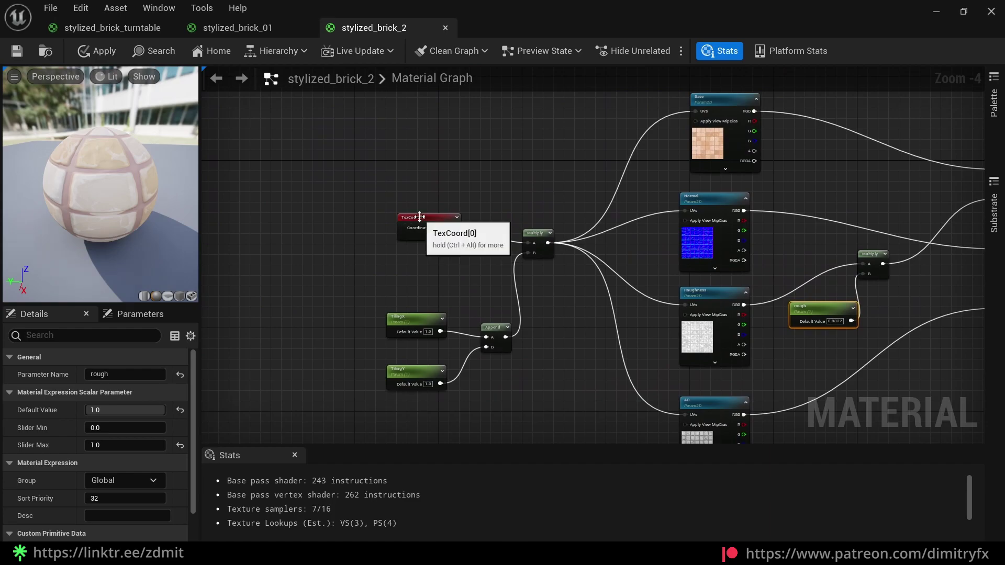
{"action": "left_click", "coordinate": [422, 237]}
{"action": "scroll", "coordinate": [422, 237], "scroll_direction": "up", "scroll_amount": 3}
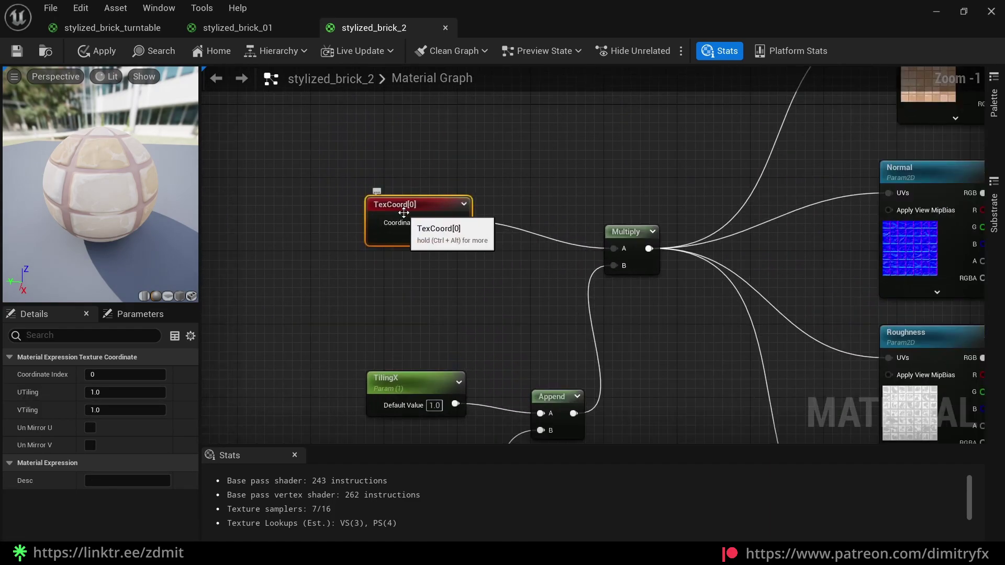
Step: Search the available graph nodes for "texturecoor" to look up the texture coordinate node
{"action": "right_click", "coordinate": [385, 285]}
{"action": "type", "text": "texturec"}
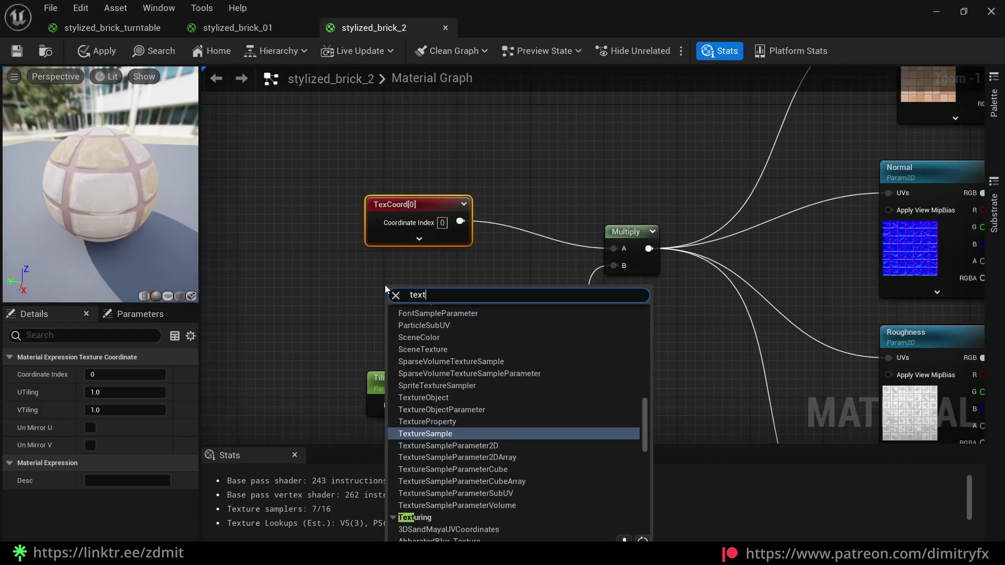
{"action": "type", "text": "oor"}
{"action": "key", "text": "Return"}
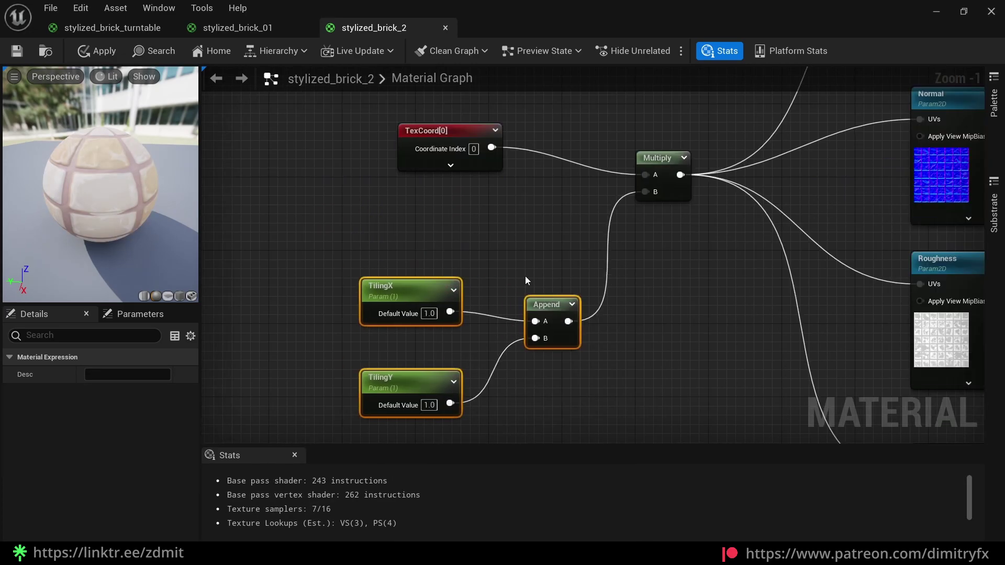
Step: Nudge the TexCoord node away from Multiply and examine how TilingX, TilingY and Append feed the UV Multiply node
{"action": "left_click", "coordinate": [525, 281]}
{"action": "left_click_drag", "start_coordinate": [436, 138], "coordinate": [417, 138]}
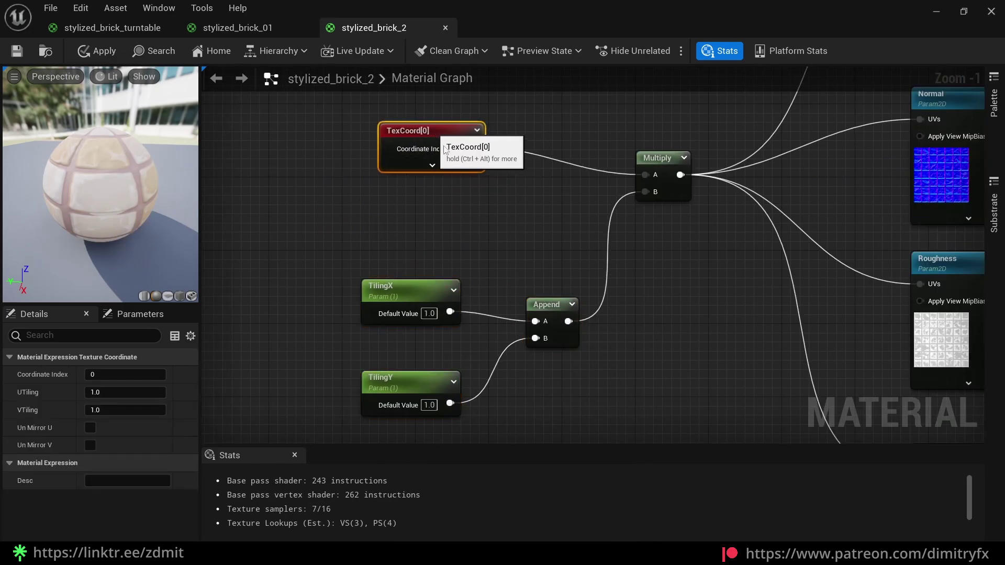
{"action": "left_click_drag", "start_coordinate": [333, 247], "coordinate": [518, 343]}
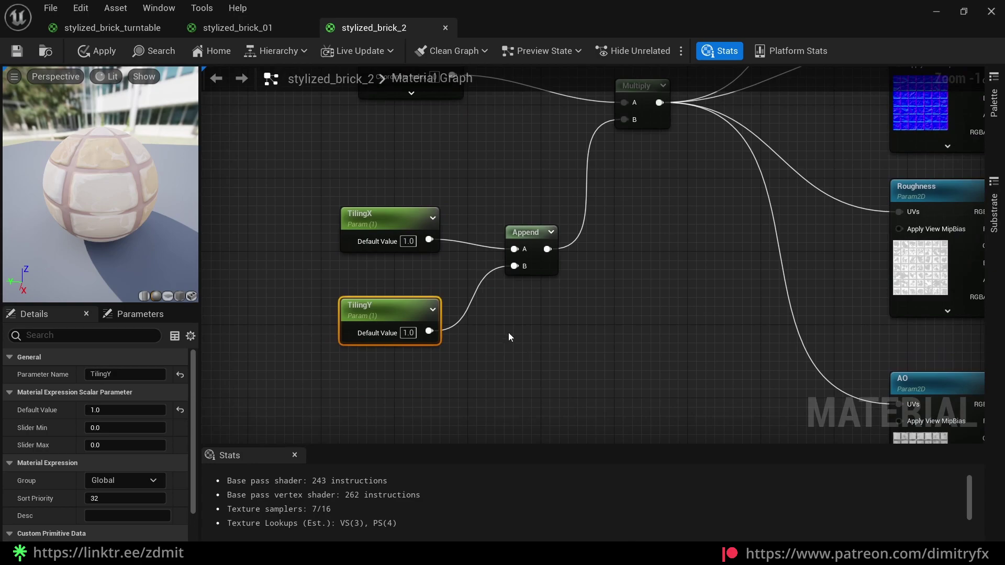
{"action": "left_click_drag", "start_coordinate": [563, 314], "coordinate": [496, 206]}
{"action": "right_click_drag", "start_coordinate": [537, 289], "coordinate": [547, 363]}
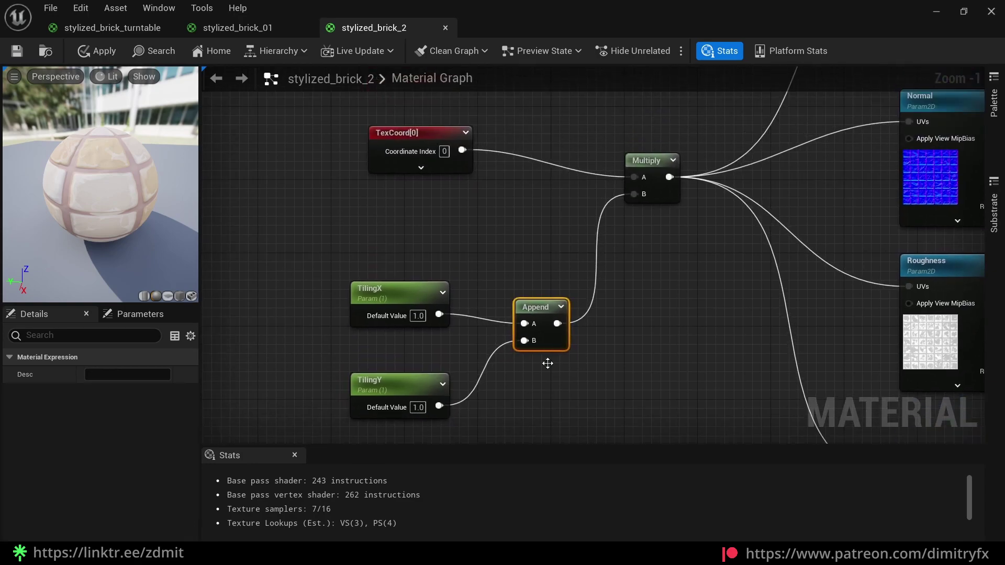
{"action": "left_click", "coordinate": [649, 167]}
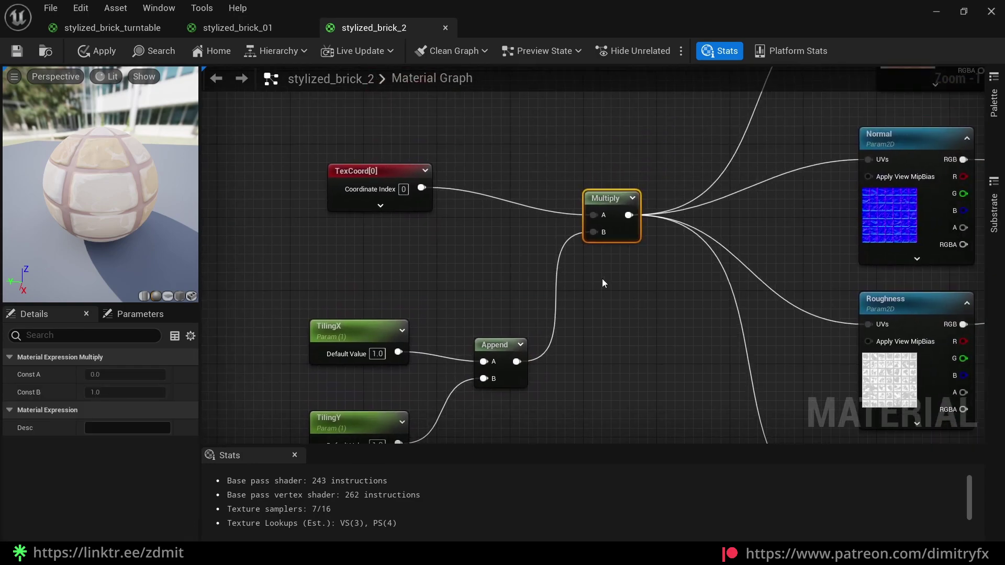
{"action": "left_click", "coordinate": [417, 217]}
Step: Look over the full stylized_brick_2 graph and check the material among the assets in the Textures folder
{"action": "scroll", "coordinate": [280, 289], "scroll_direction": "down", "scroll_amount": 4}
{"action": "scroll", "coordinate": [461, 277], "scroll_direction": "up", "scroll_amount": 4}
{"action": "scroll", "coordinate": [375, 239], "scroll_direction": "down", "scroll_amount": 3}
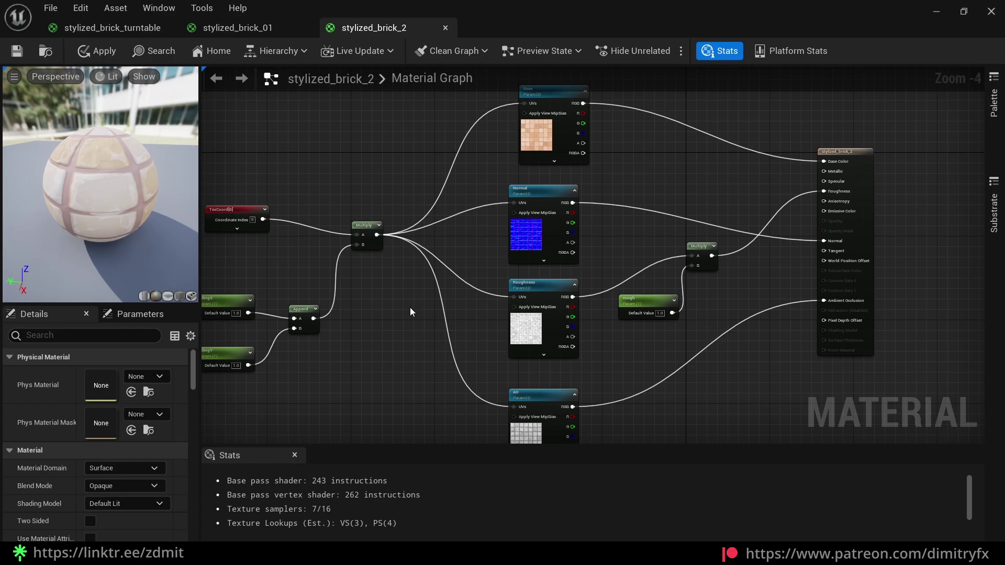
{"action": "right_click_drag", "start_coordinate": [359, 352], "coordinate": [403, 347]}
{"action": "right_click_drag", "start_coordinate": [332, 384], "coordinate": [418, 368]}
{"action": "key", "text": "ctrl+space"}
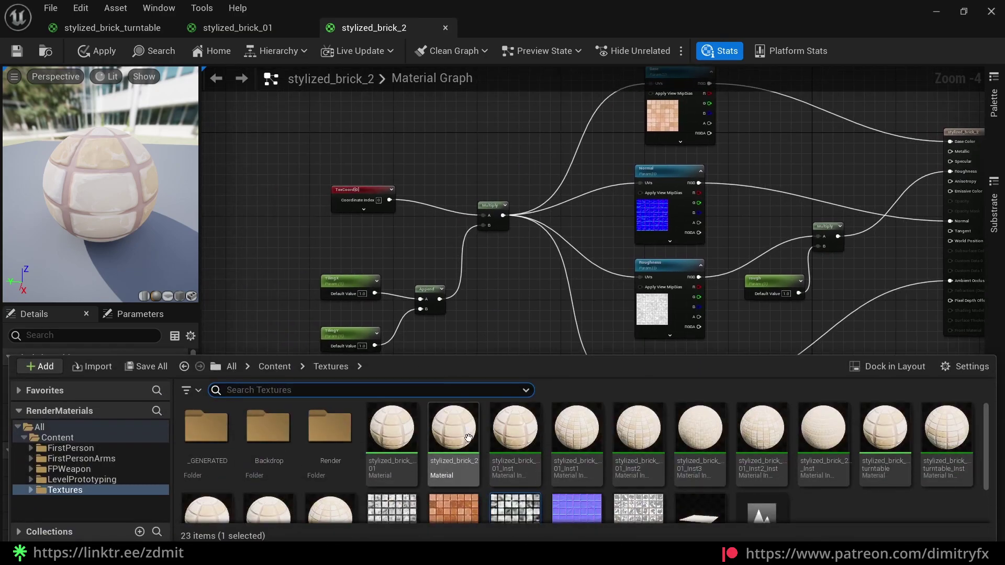
{"action": "key", "text": "ctrl+space"}
{"action": "key", "text": "ctrl+space"}
{"action": "key", "text": "ctrl+space"}
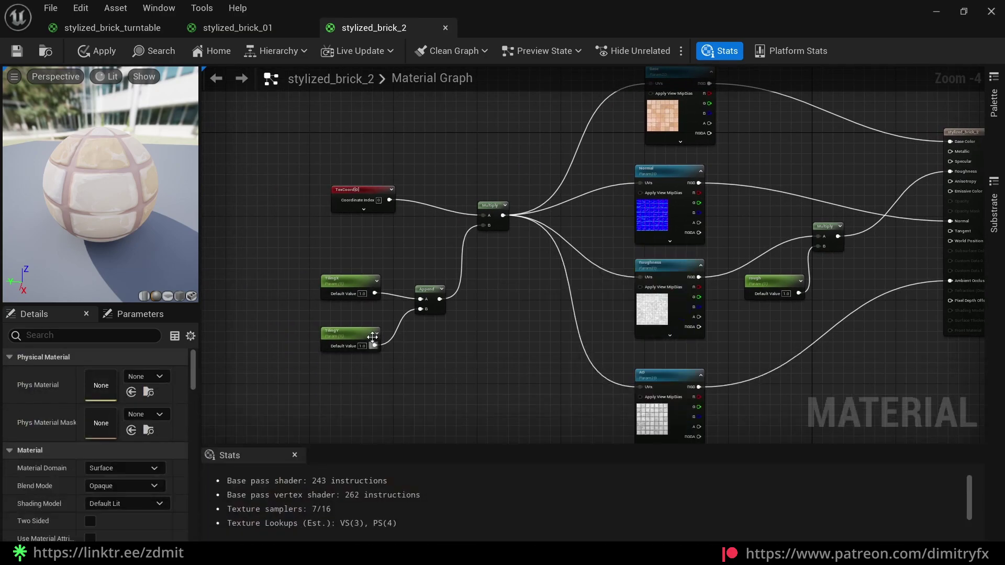
Step: Try out a different default value for the TilingY parameter and undo the change
{"action": "scroll", "coordinate": [372, 337], "scroll_direction": "up", "scroll_amount": 3}
{"action": "left_click", "coordinate": [309, 343]}
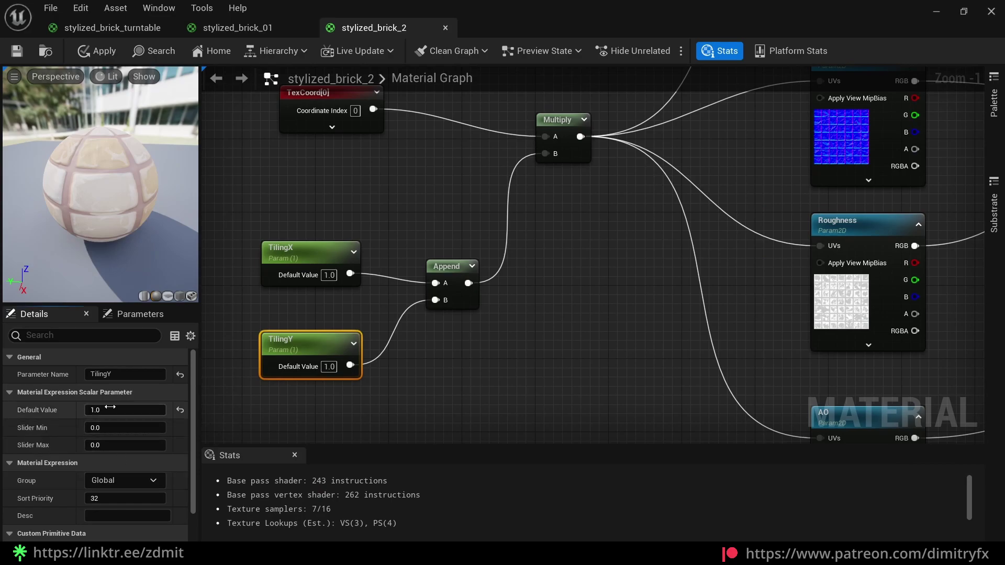
{"action": "left_click_drag", "start_coordinate": [110, 407], "coordinate": [139, 406]}
{"action": "key", "text": "ctrl+z"}
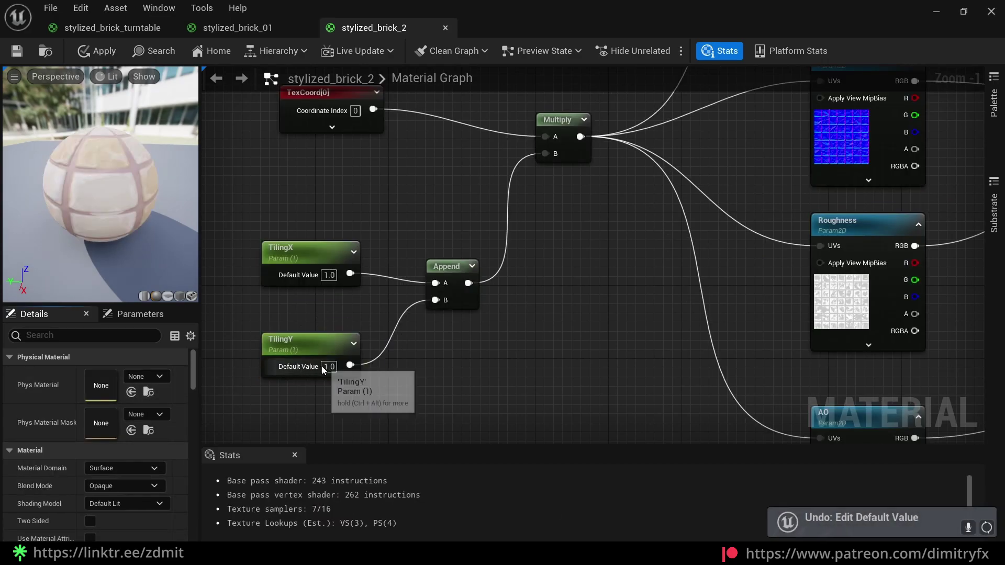
Step: Set the default values of the TilingY and TilingX parameters to 2
{"action": "left_click", "coordinate": [328, 366]}
{"action": "type", "text": "2"}
{"action": "key", "text": "Return"}
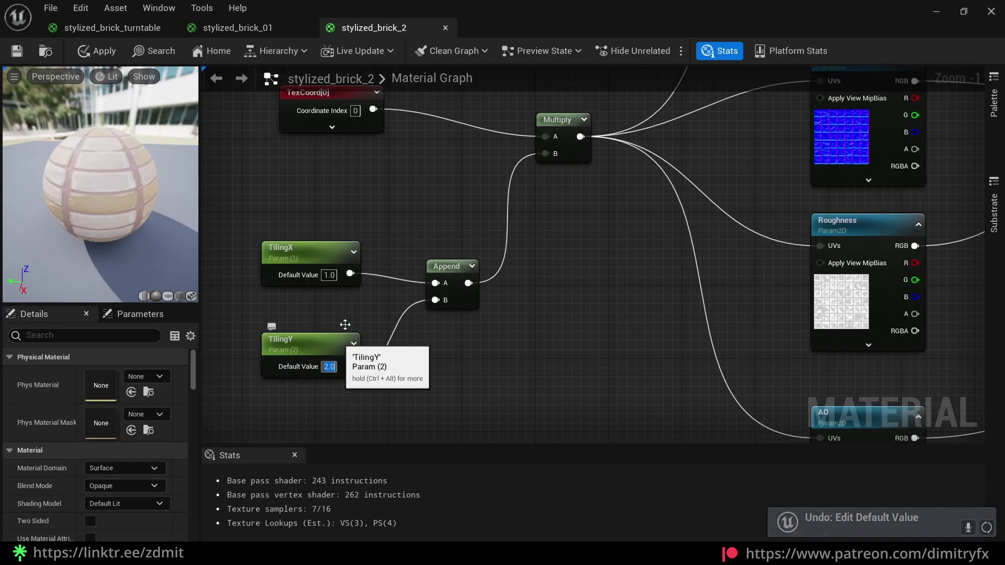
{"action": "left_click", "coordinate": [328, 275]}
{"action": "type", "text": "2"}
{"action": "key", "text": "Return"}
Step: Inspect the brick tiling up close on the preview sphere and change the preview mesh to a cube
{"action": "scroll", "coordinate": [101, 175], "scroll_direction": "up", "scroll_amount": 4}
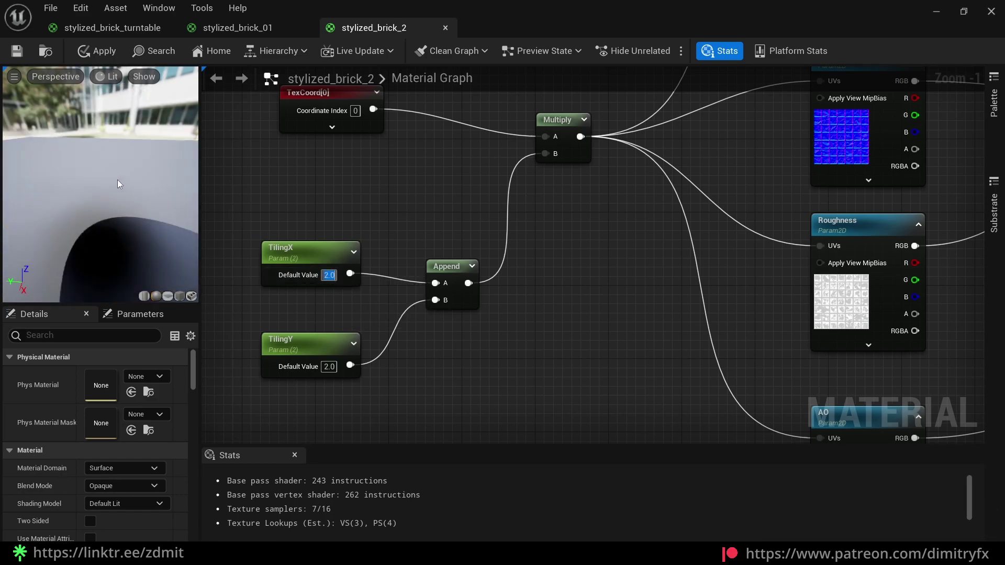
{"action": "scroll", "coordinate": [117, 180], "scroll_direction": "down", "scroll_amount": 4}
{"action": "scroll", "coordinate": [118, 180], "scroll_direction": "up", "scroll_amount": 2}
{"action": "mouse_move", "coordinate": [117, 180]}
{"action": "left_mouse_down"}
{"action": "mouse_move", "coordinate": [146, 236]}
{"action": "mouse_move", "coordinate": [115, 178]}
{"action": "left_mouse_up"}
{"action": "scroll", "coordinate": [115, 178], "scroll_direction": "down", "scroll_amount": 3}
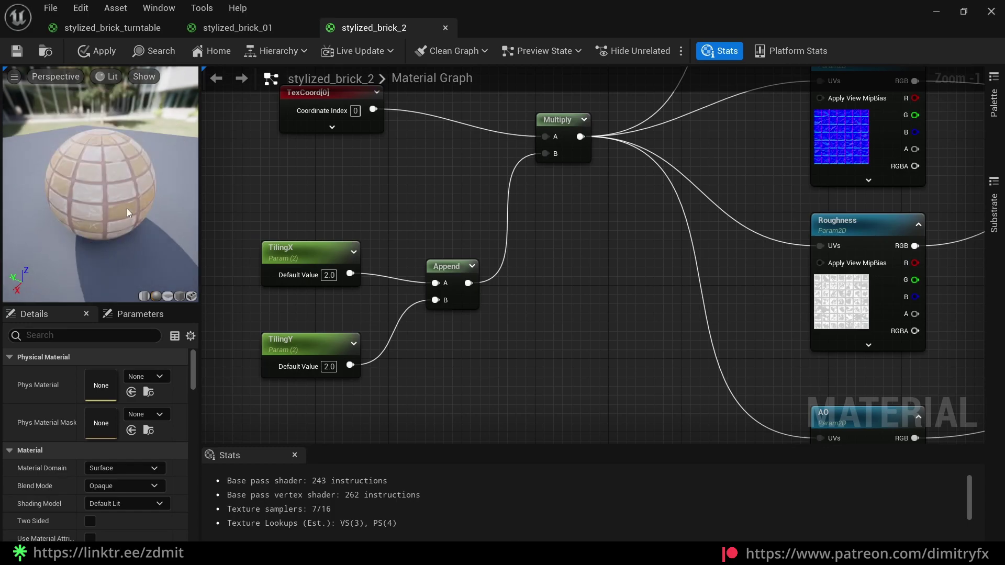
{"action": "left_click", "coordinate": [180, 296]}
{"action": "scroll", "coordinate": [344, 367], "scroll_direction": "up", "scroll_amount": 1}
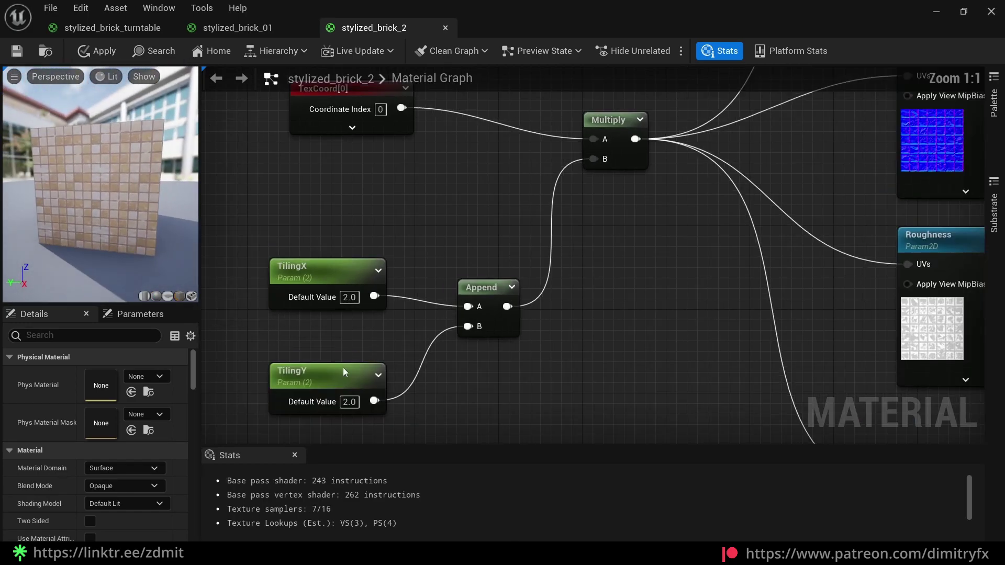
Step: Set the default values of TilingY and TilingX to 1
{"action": "left_click", "coordinate": [344, 402]}
{"action": "type", "text": "1"}
{"action": "left_click", "coordinate": [355, 297]}
{"action": "type", "text": "1"}
{"action": "key", "text": "Return"}
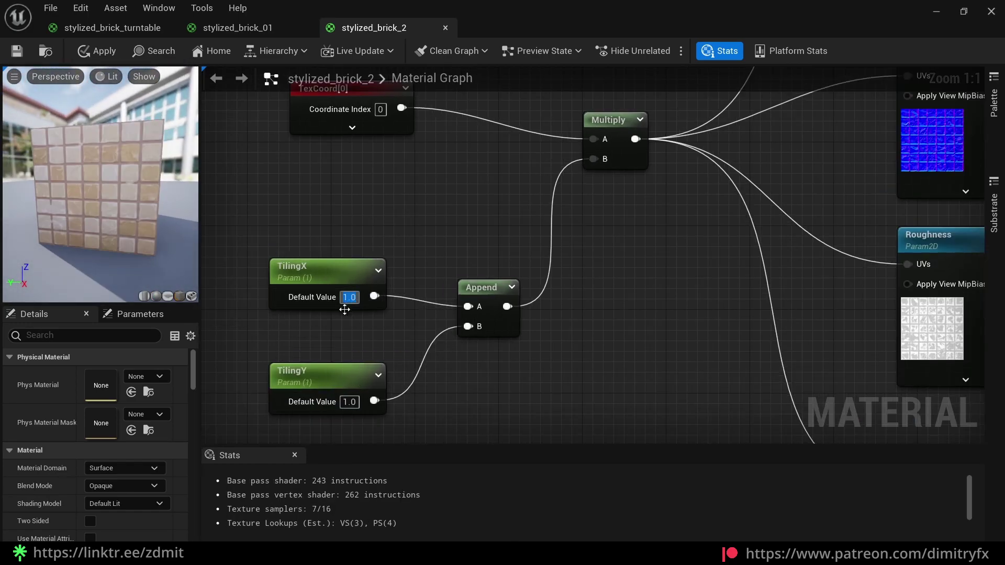
Step: Try a default value of 5 for both TilingX and TilingY and undo the change
{"action": "type", "text": "5"}
{"action": "key", "text": "Return"}
{"action": "double_click", "coordinate": [350, 402]}
{"action": "type", "text": "5"}
{"action": "key", "text": "Return"}
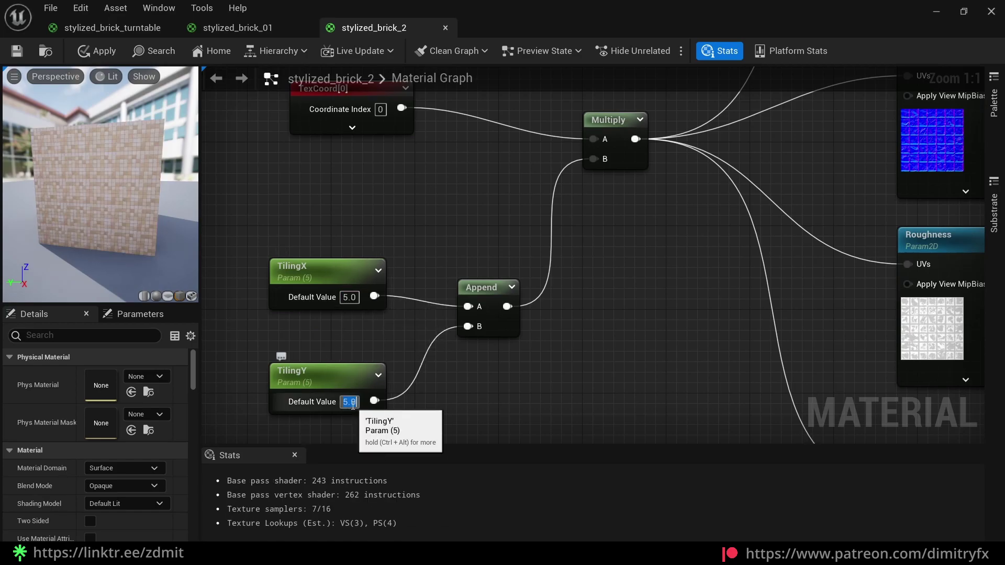
{"action": "key", "text": "ctrl+z"}
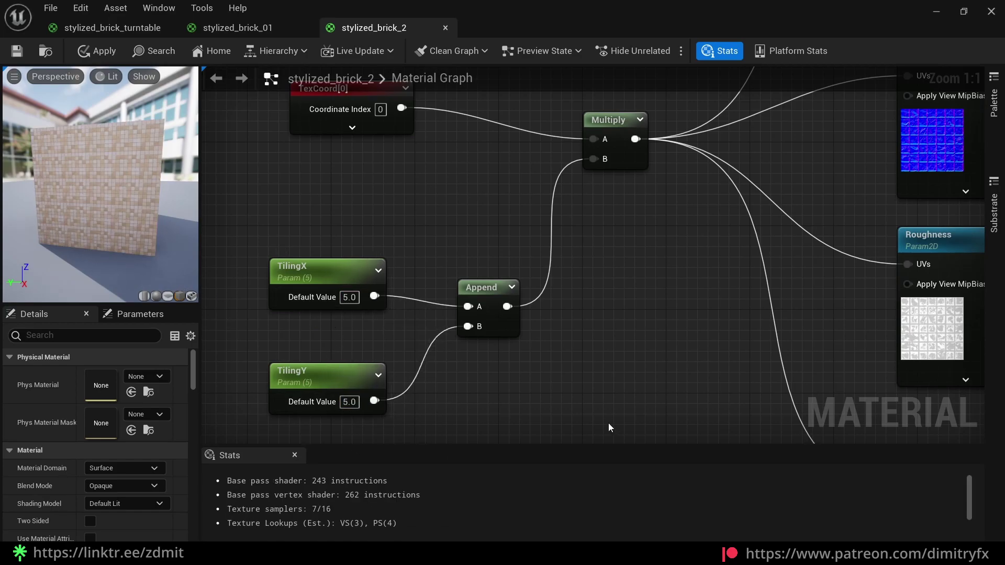
Step: Save the stylized_brick_2 material and close the stylized_brick_01, stylized_brick_2 and stylized_brick_turntable material editors
{"action": "key", "text": "ctrl+s"}
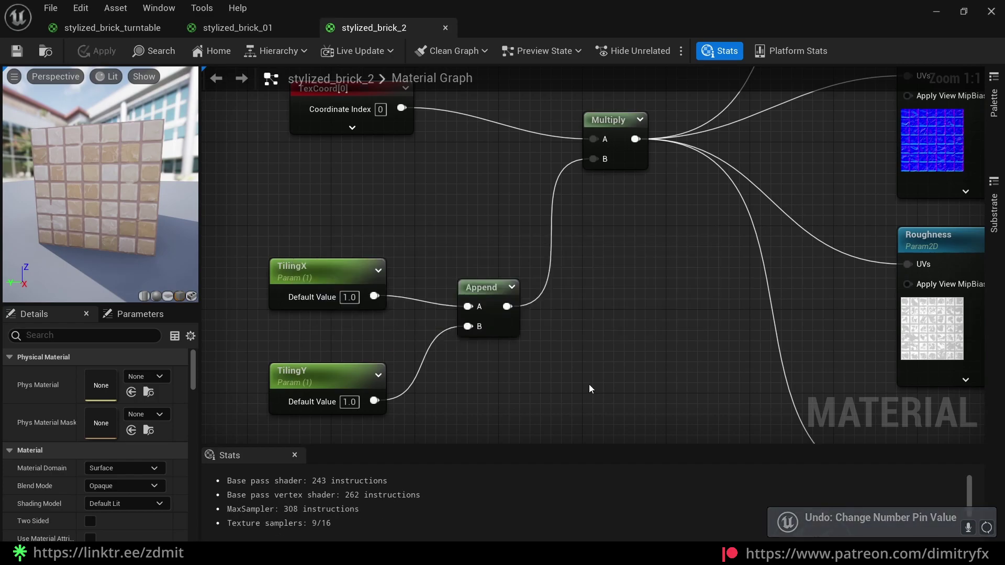
{"action": "scroll", "coordinate": [589, 384], "scroll_direction": "down", "scroll_amount": 5}
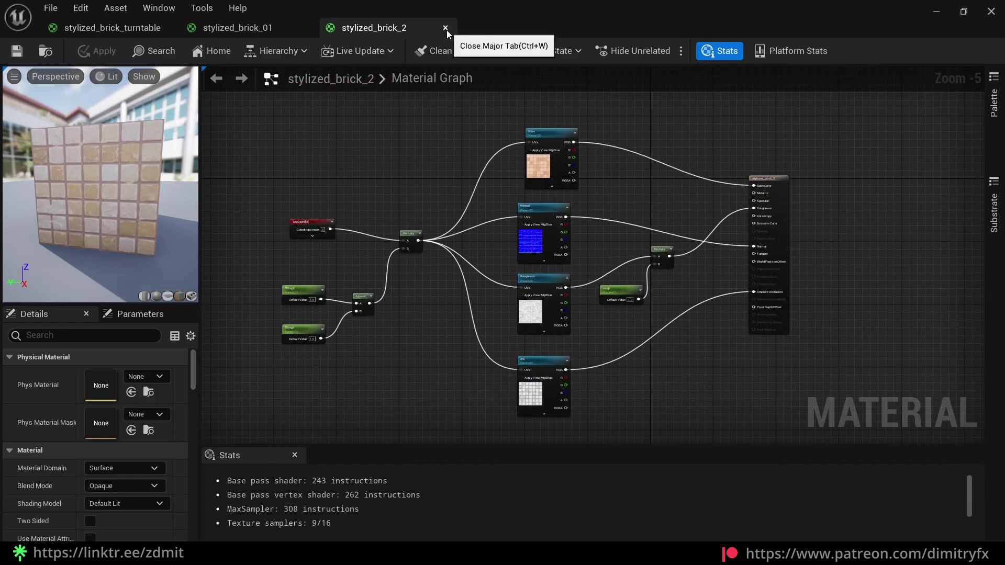
{"action": "left_click", "coordinate": [306, 28]}
{"action": "left_click", "coordinate": [576, 327]}
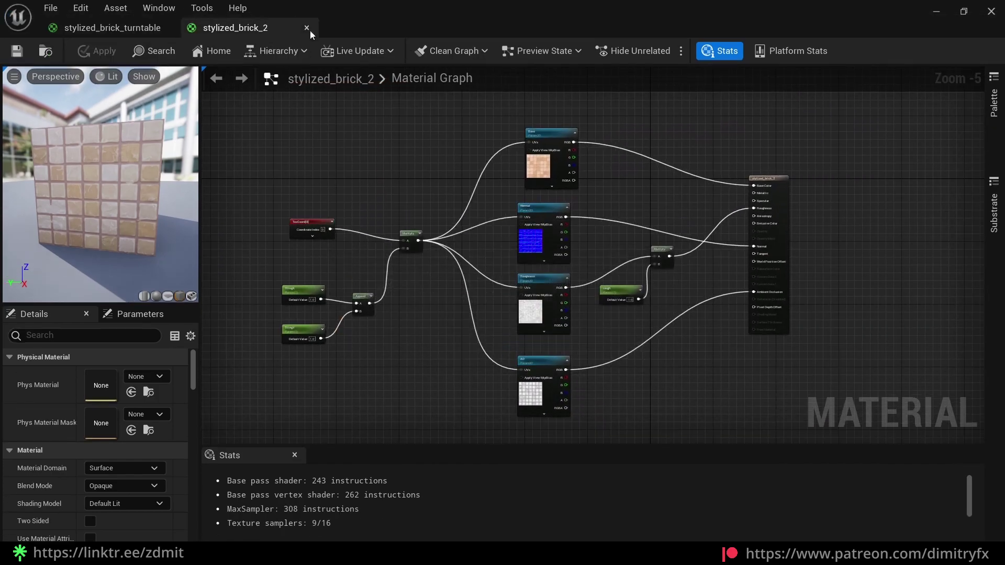
{"action": "left_click", "coordinate": [308, 28]}
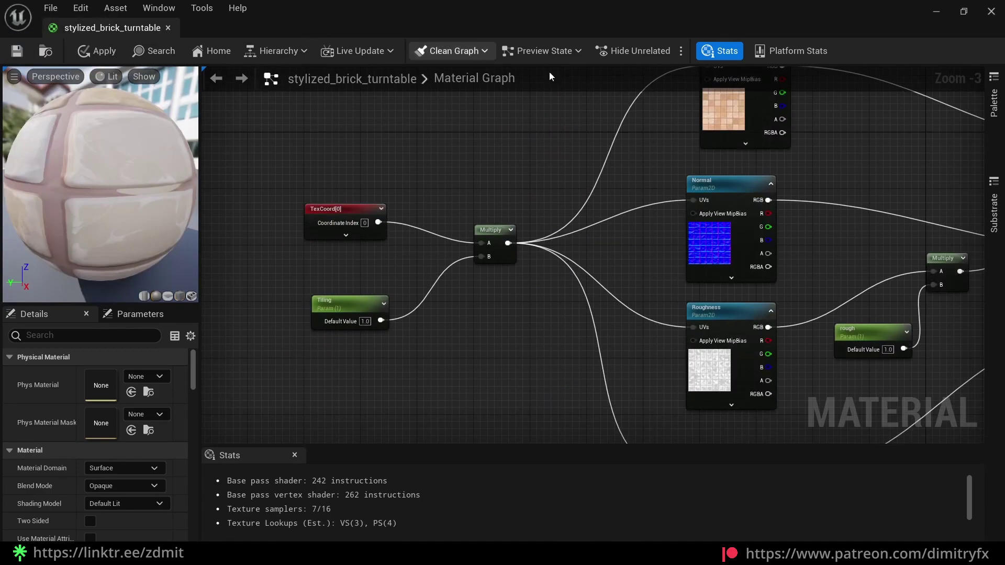
{"action": "left_click", "coordinate": [168, 29]}
{"action": "left_click", "coordinate": [581, 328]}
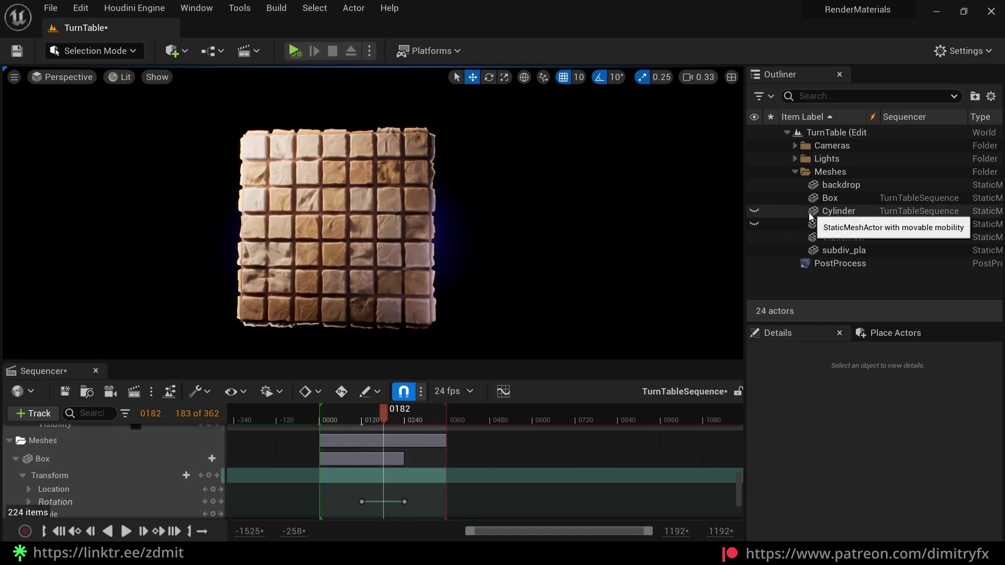
Step: Leave game view in the TurnTable level to show the light icons and look over the lights around the brick cube
{"action": "mouse_move", "coordinate": [483, 202]}
{"action": "right_mouse_down"}
{"action": "mouse_move", "coordinate": [439, 202]}
{"action": "mouse_move", "coordinate": [482, 202]}
{"action": "right_mouse_up"}
{"action": "key", "text": "g"}
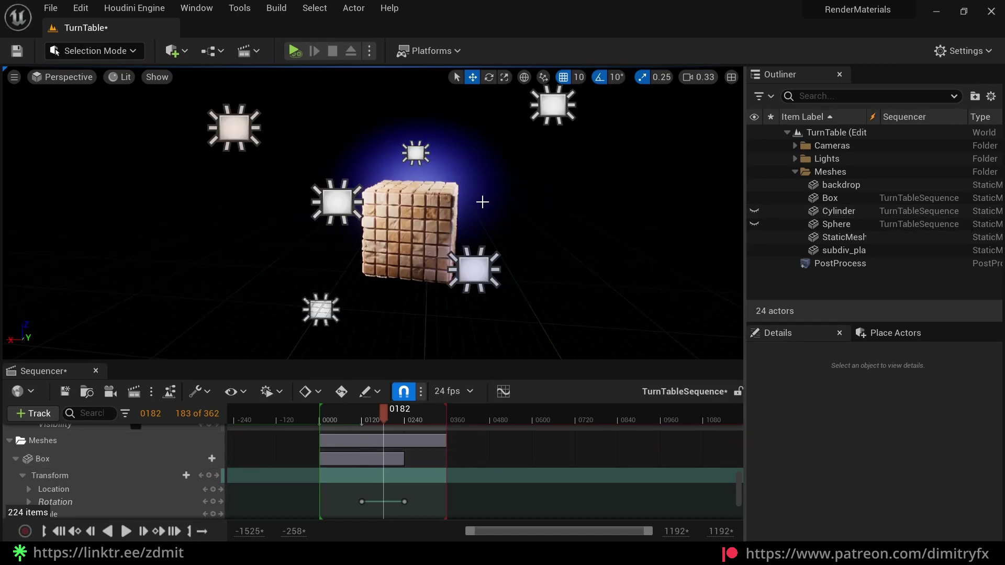
{"action": "left_click_drag", "start_coordinate": [482, 202], "coordinate": [450, 190], "text": "alt"}
{"action": "right_click_drag", "start_coordinate": [419, 230], "coordinate": [420, 228]}
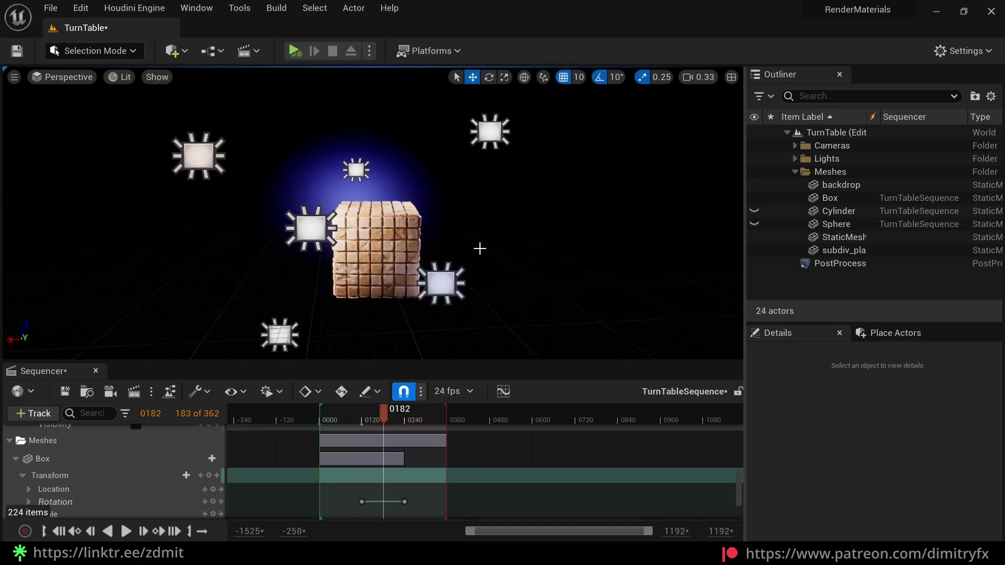
{"action": "left_click_drag", "start_coordinate": [480, 249], "coordinate": [469, 251], "text": "alt"}
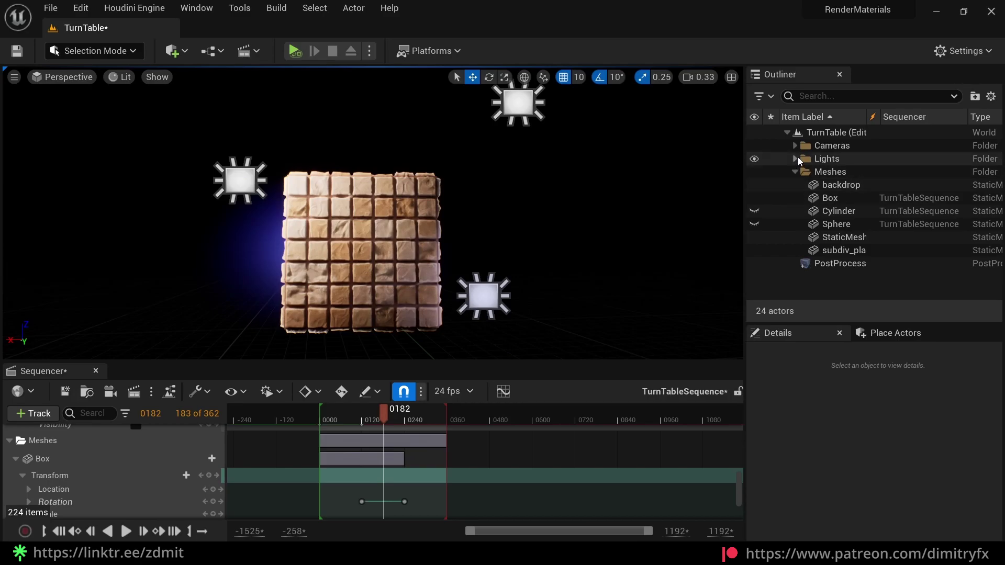
Step: Widen the Outliner and examine the CubeLights, SphereLights and TubeLigts groups inside the Lights folder
{"action": "left_click", "coordinate": [795, 159]}
{"action": "left_click", "coordinate": [803, 172]}
{"action": "left_click", "coordinate": [803, 184]}
{"action": "left_click", "coordinate": [801, 198]}
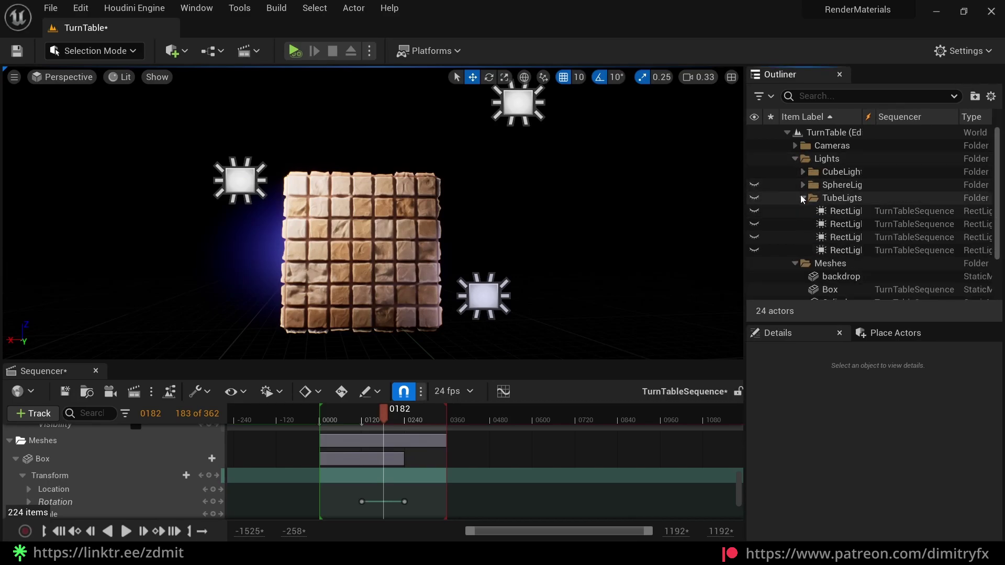
{"action": "left_click", "coordinate": [802, 198]}
{"action": "left_click_drag", "start_coordinate": [742, 172], "coordinate": [668, 173]}
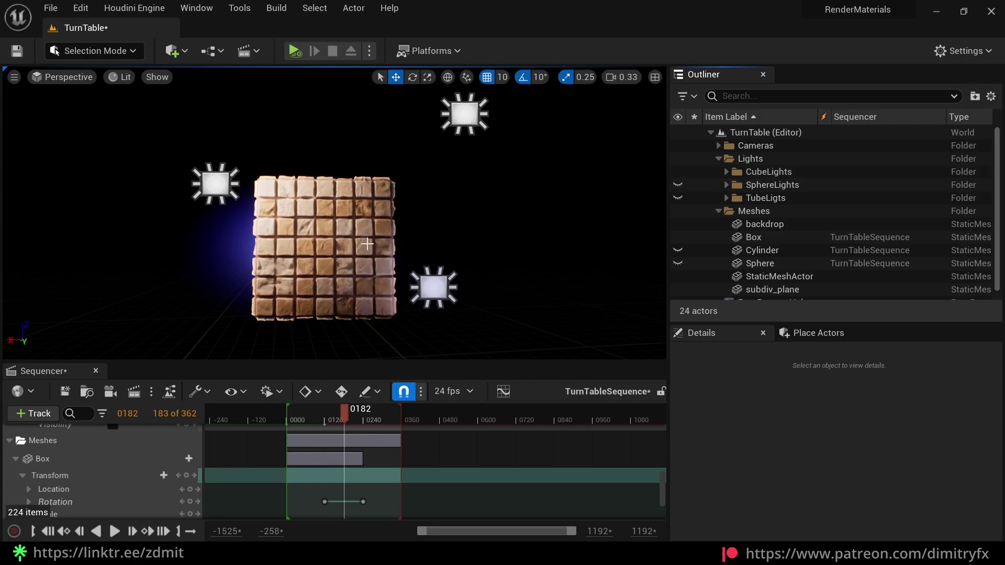
{"action": "left_click", "coordinate": [724, 186]}
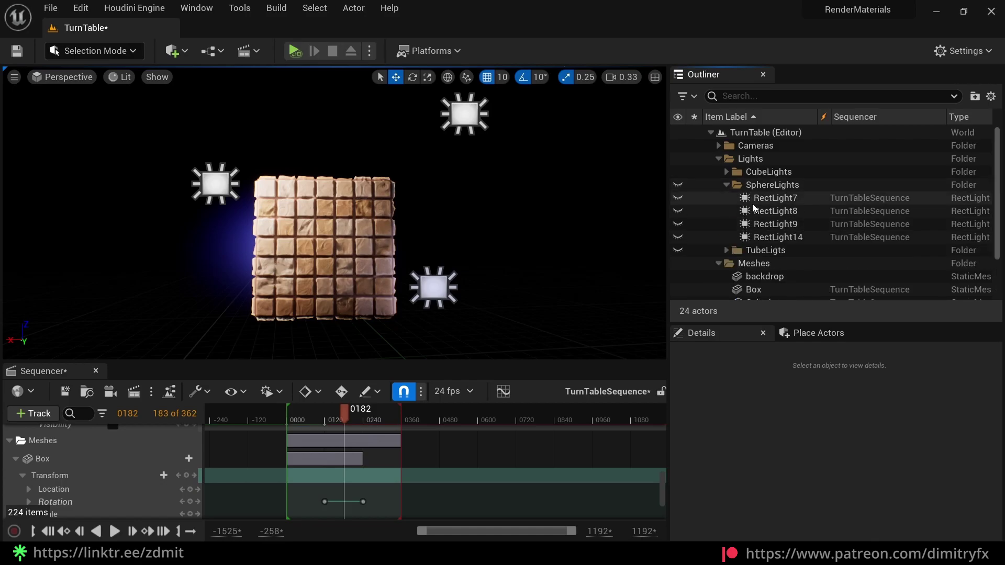
{"action": "left_click", "coordinate": [725, 185]}
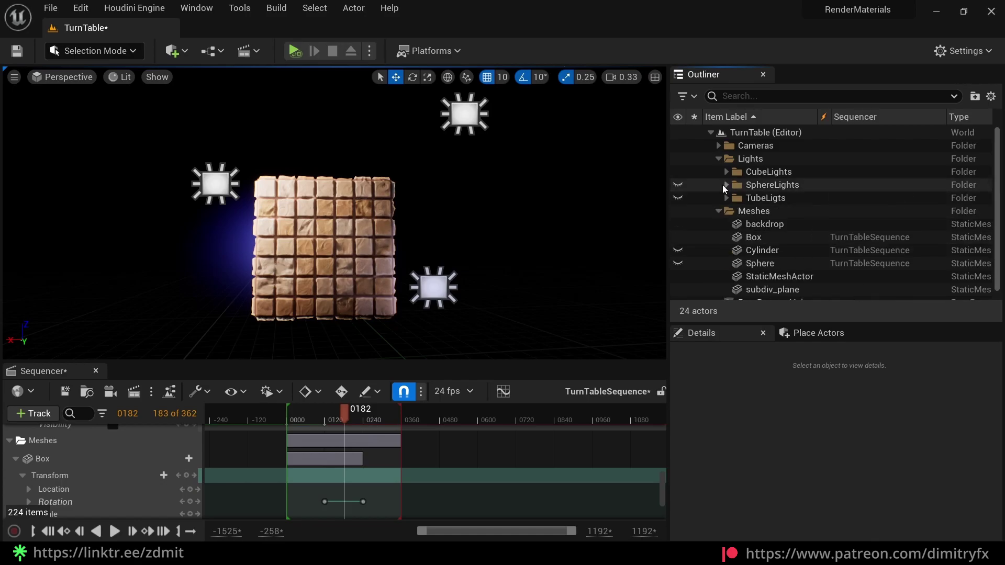
{"action": "left_click", "coordinate": [729, 171]}
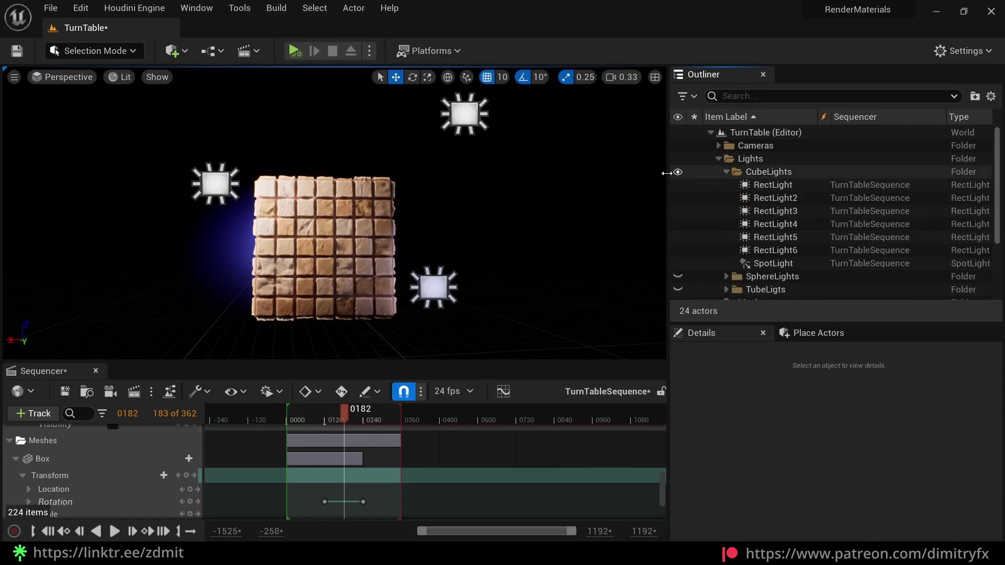
Step: Hide all the rect lights and the SpotLight in the CubeLights folder
{"action": "left_click", "coordinate": [679, 250]}
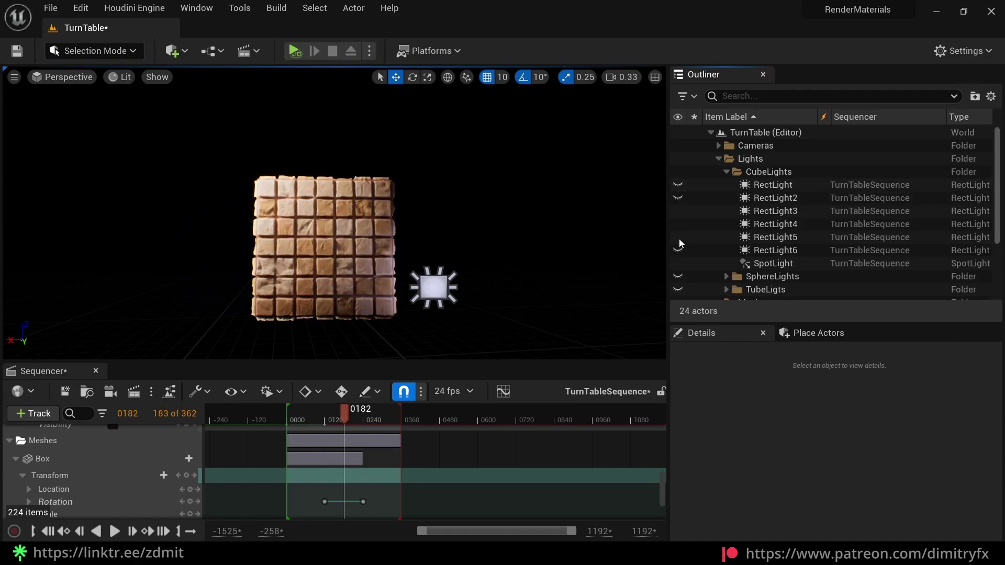
{"action": "left_click", "coordinate": [679, 237]}
{"action": "left_click", "coordinate": [677, 225]}
{"action": "left_click", "coordinate": [675, 212]}
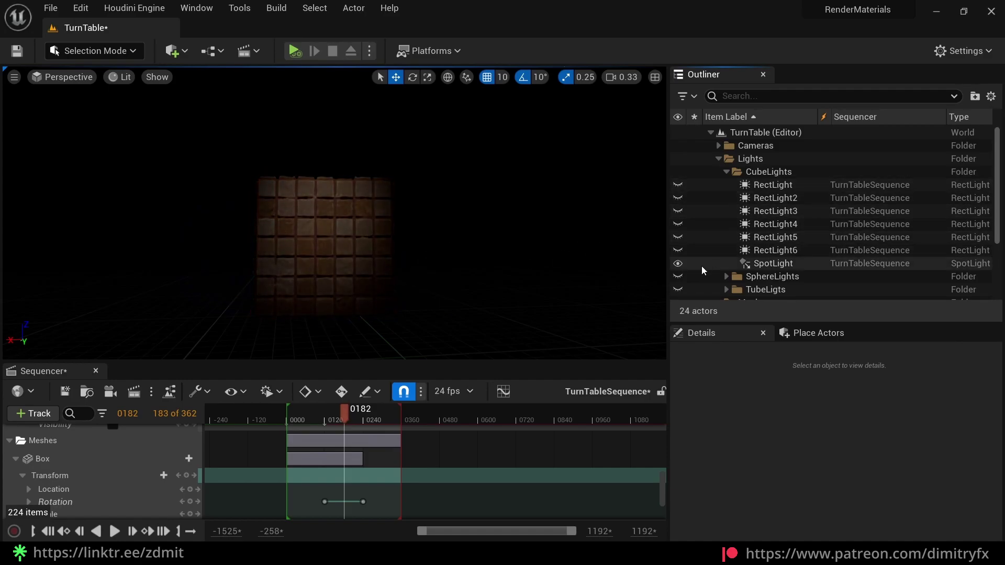
{"action": "left_click", "coordinate": [678, 263]}
{"action": "left_click", "coordinate": [678, 186]}
{"action": "left_click", "coordinate": [677, 185]}
{"action": "left_click", "coordinate": [678, 197]}
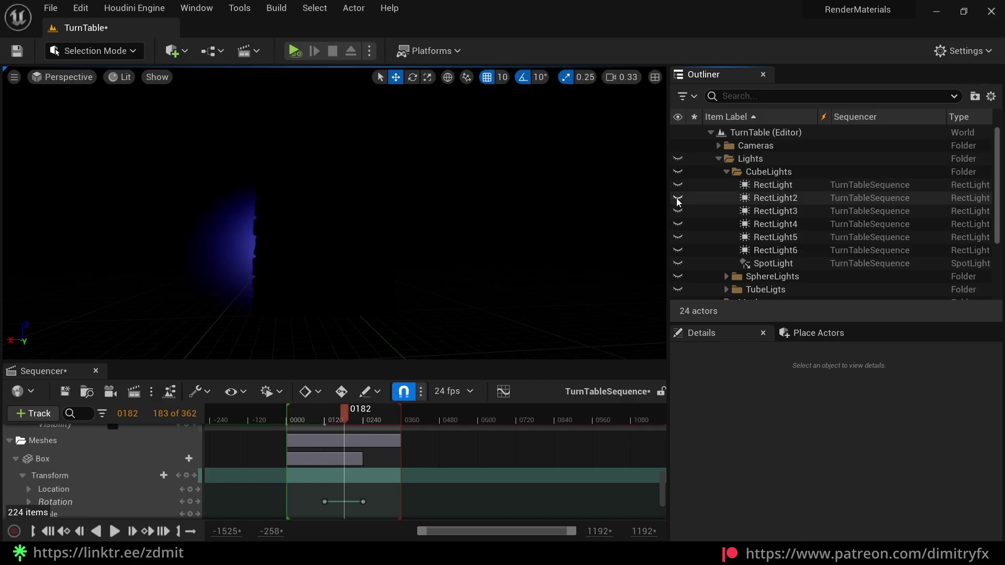
Step: View the scene through SphereCubeCamera and turn on RectLight2, RectLight and RectLight3 one by one to compare their effect
{"action": "left_click", "coordinate": [62, 76]}
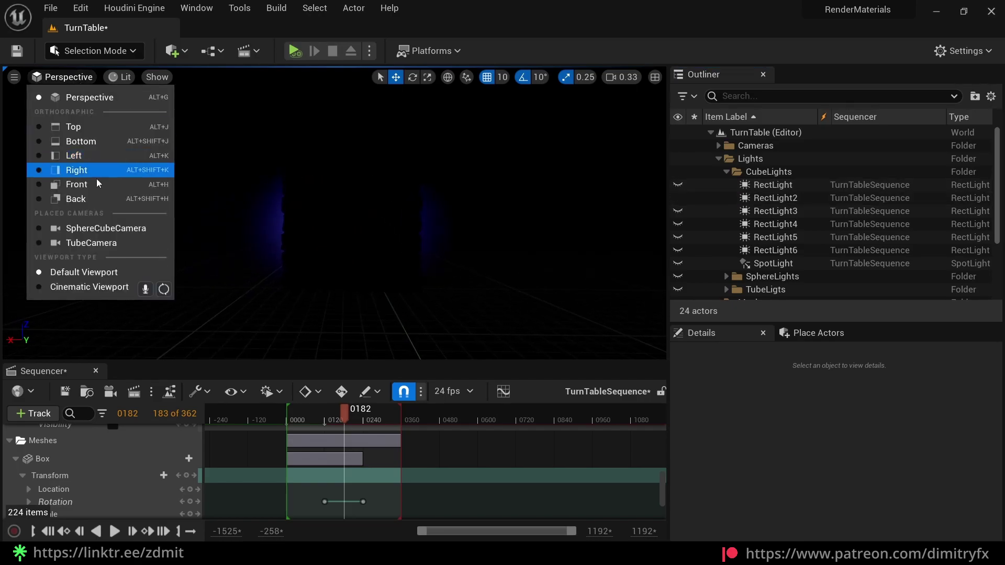
{"action": "left_click", "coordinate": [101, 231]}
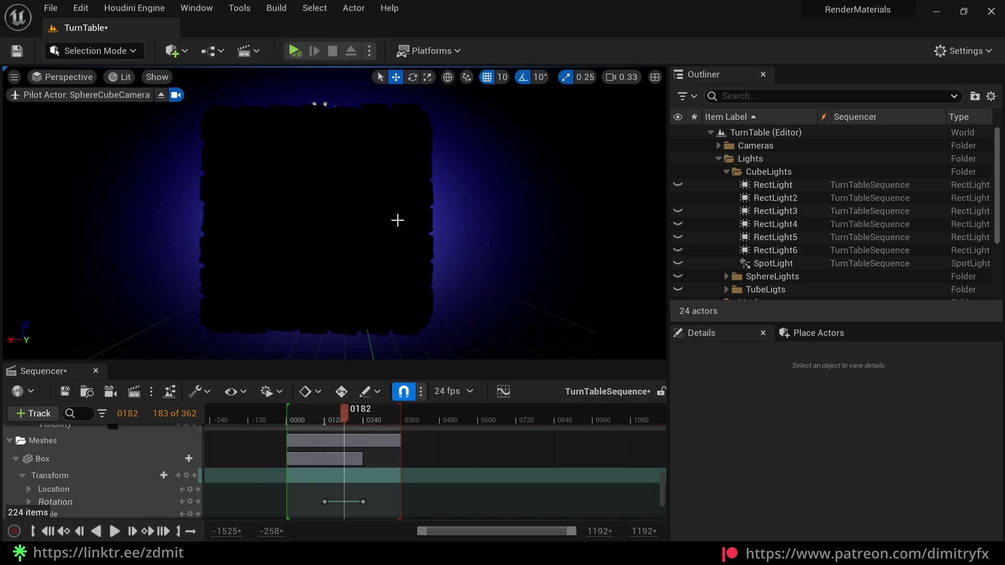
{"action": "left_click", "coordinate": [679, 199]}
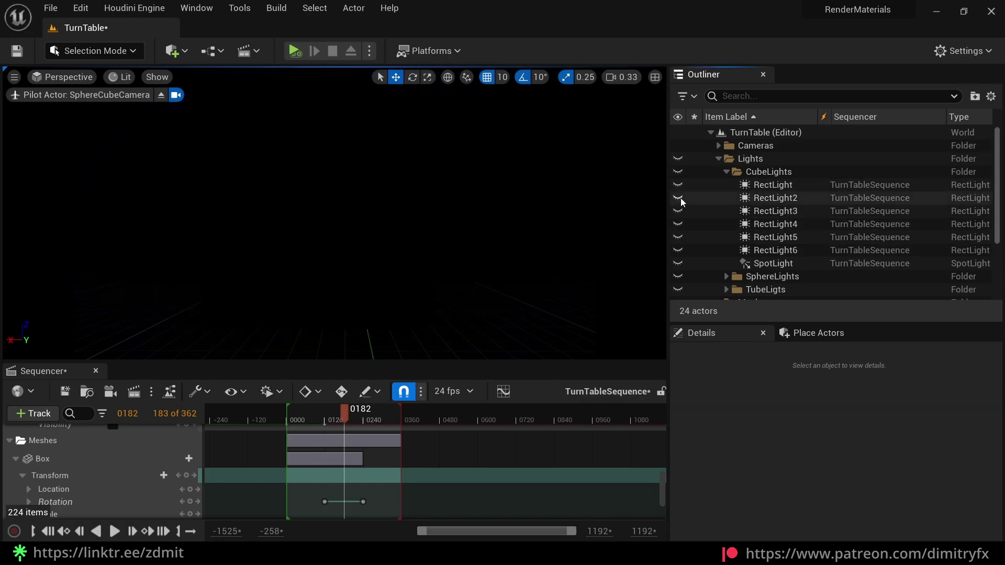
{"action": "left_click", "coordinate": [678, 199]}
{"action": "left_click", "coordinate": [679, 186]}
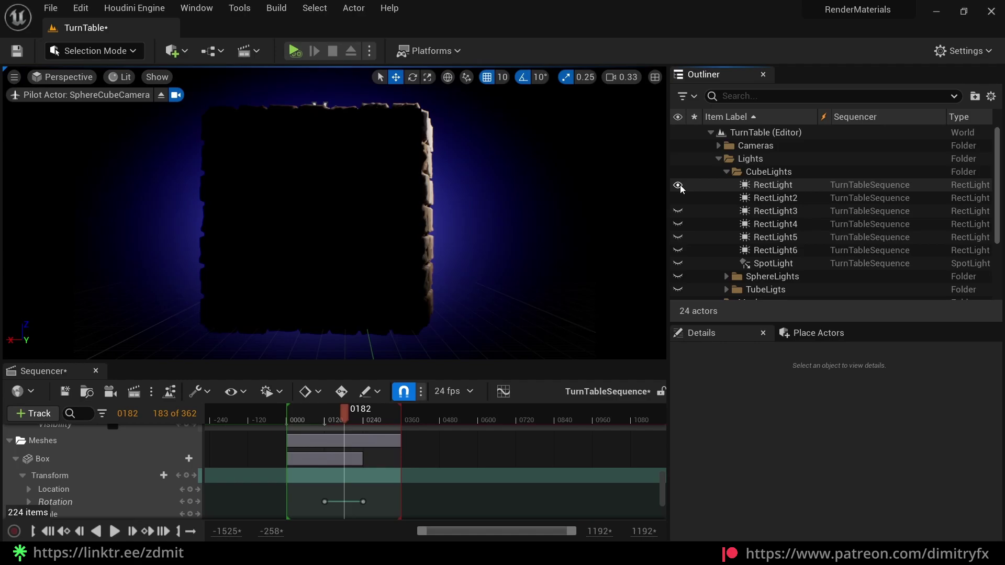
{"action": "left_click", "coordinate": [679, 211]}
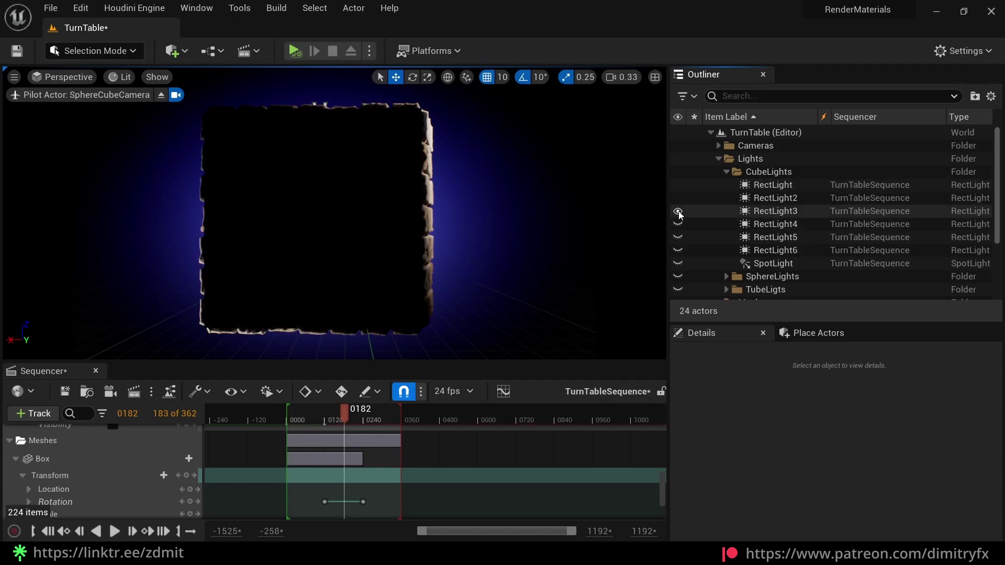
Step: Move the sequence playhead to frame 0179
{"action": "left_click", "coordinate": [346, 408]}
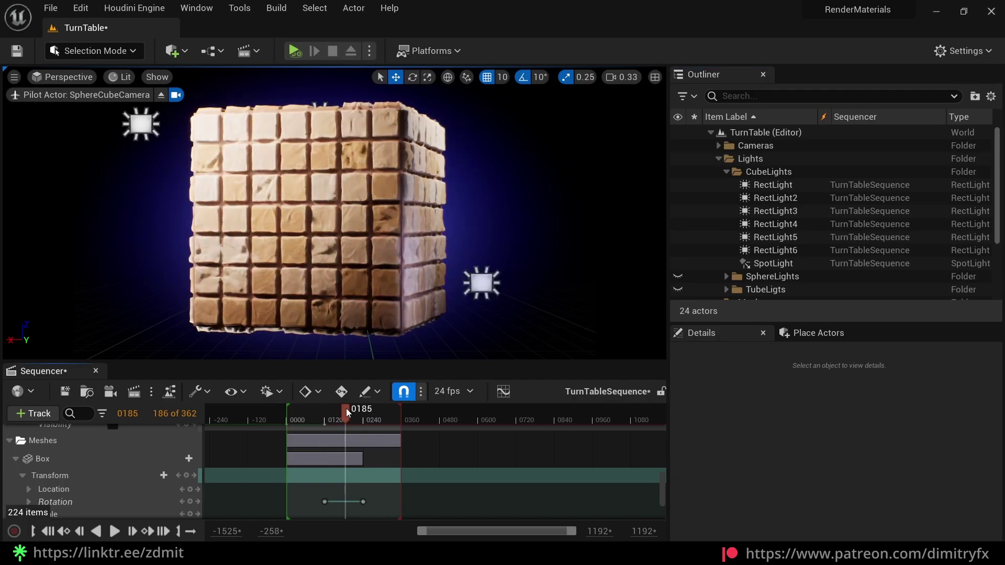
{"action": "left_click_drag", "start_coordinate": [346, 409], "coordinate": [347, 408]}
{"action": "key", "text": "Left"}
{"action": "key", "text": "Left"}
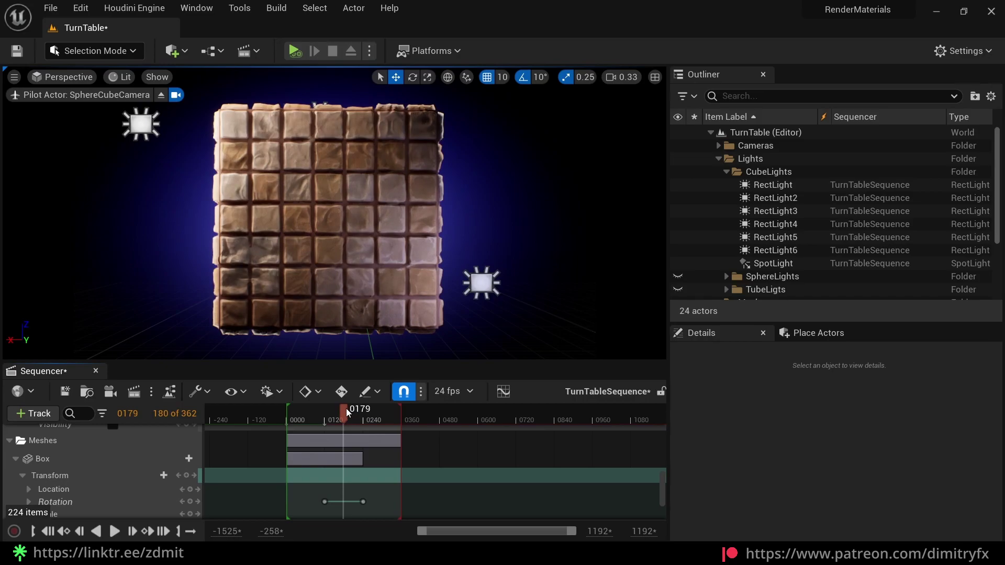
Step: Hide all lights in the CubeLights folder and turn them back on one by one to compare their effect on the cube
{"action": "left_click_drag", "start_coordinate": [675, 186], "coordinate": [678, 265]}
{"action": "left_click", "coordinate": [678, 198]}
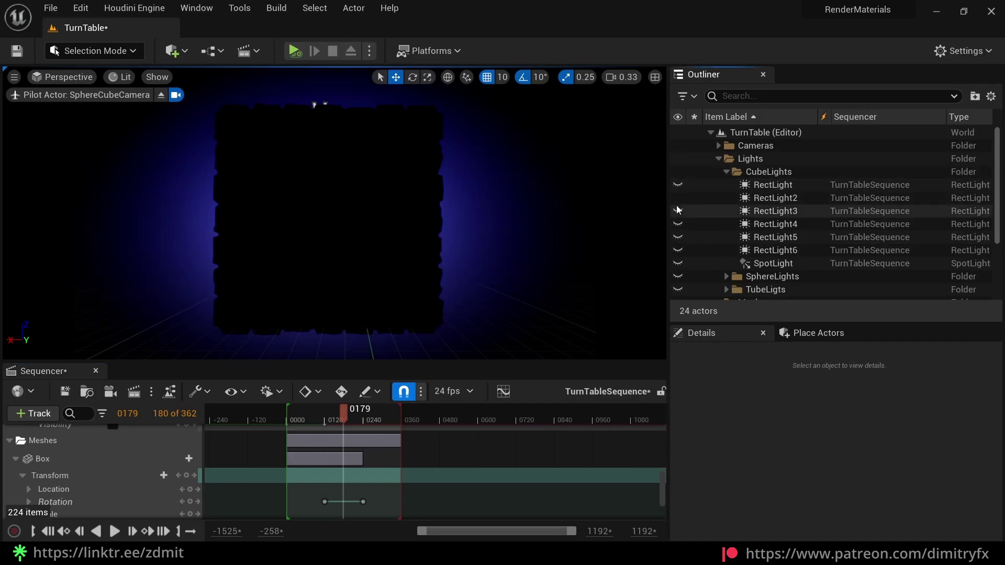
{"action": "left_click", "coordinate": [676, 211]}
{"action": "left_click", "coordinate": [579, 237]}
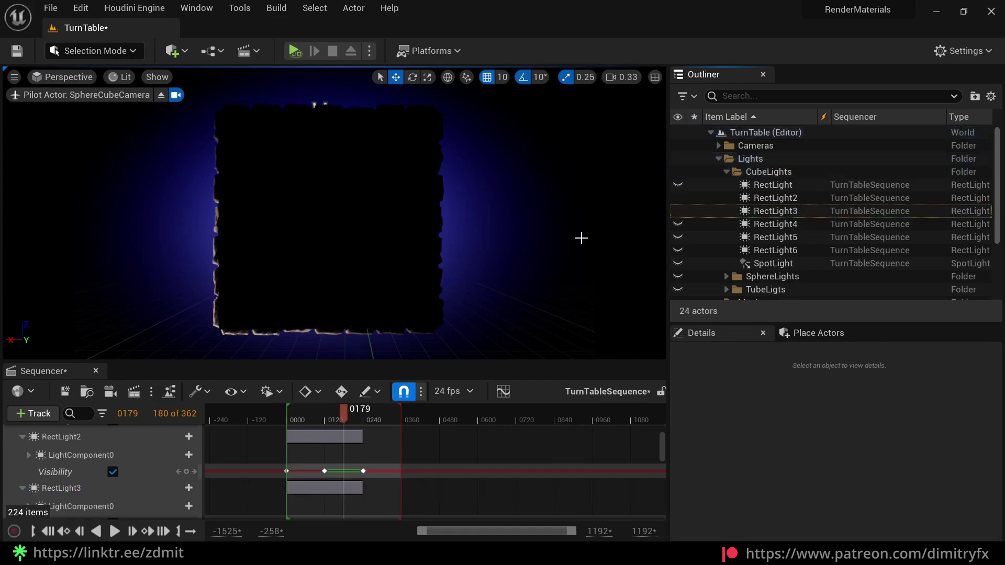
{"action": "left_click", "coordinate": [677, 185]}
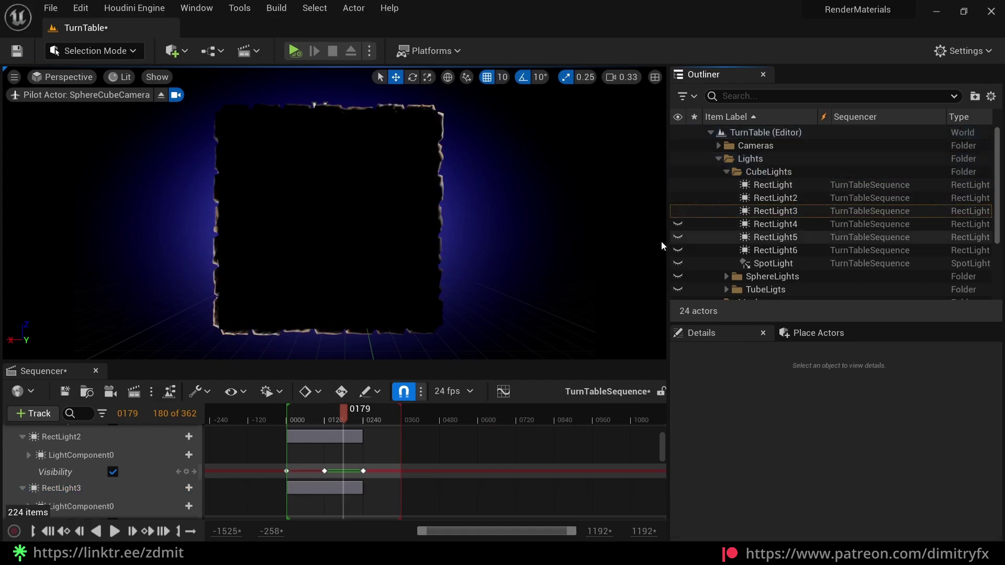
{"action": "left_click", "coordinate": [678, 224]}
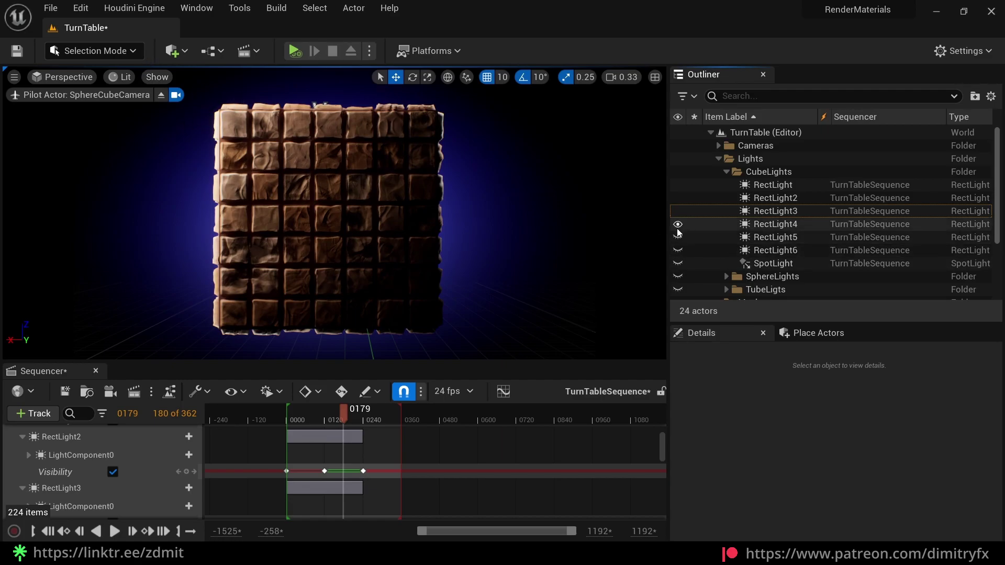
{"action": "left_click", "coordinate": [678, 237]}
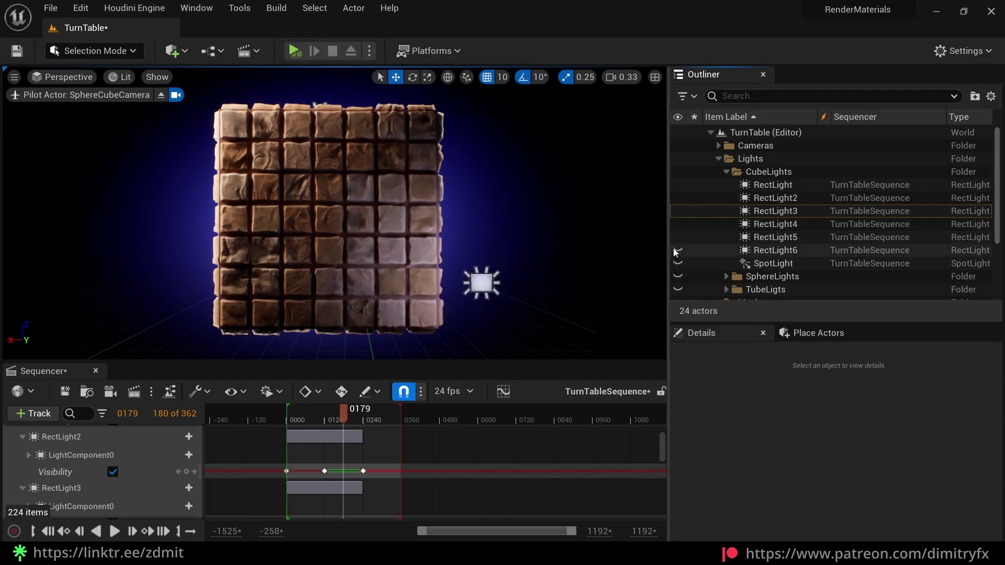
{"action": "left_click", "coordinate": [678, 251]}
{"action": "left_click", "coordinate": [678, 263]}
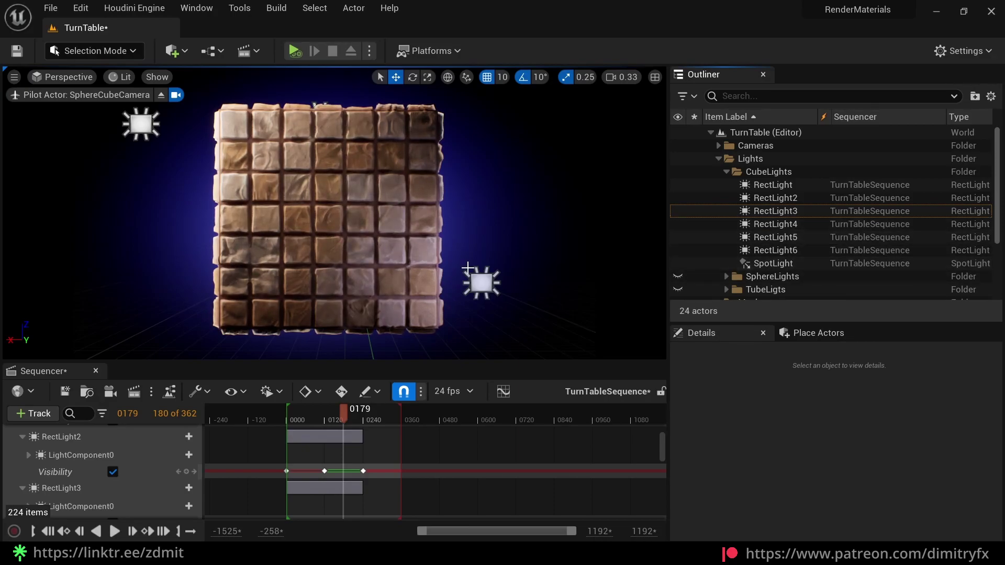
Step: Play the sequence from frame 0179, stop it, and move the playhead to frame 0240 to view the sphere
{"action": "left_click", "coordinate": [344, 414]}
{"action": "key", "text": "space"}
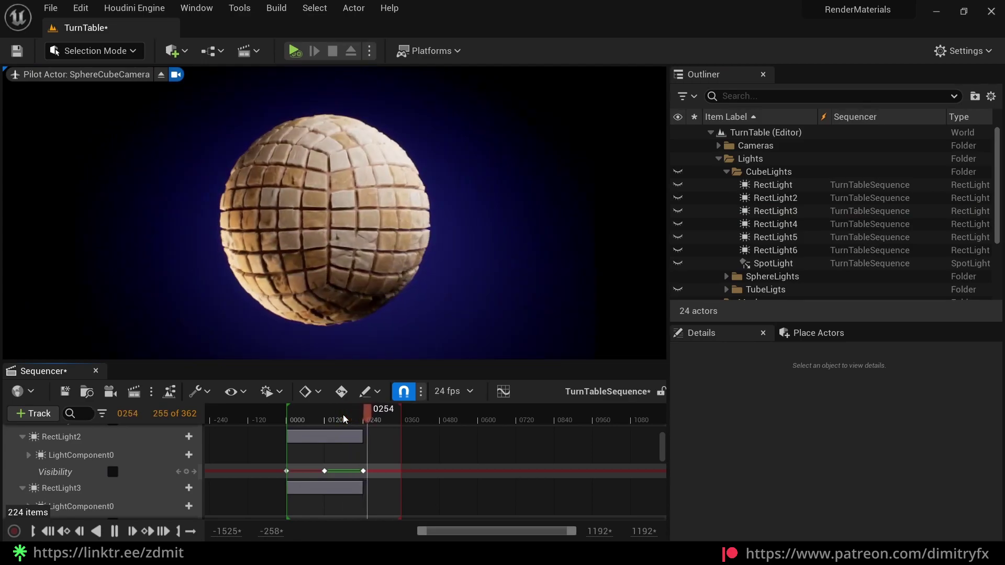
{"action": "key", "text": "space"}
{"action": "left_click_drag", "start_coordinate": [343, 415], "coordinate": [363, 419]}
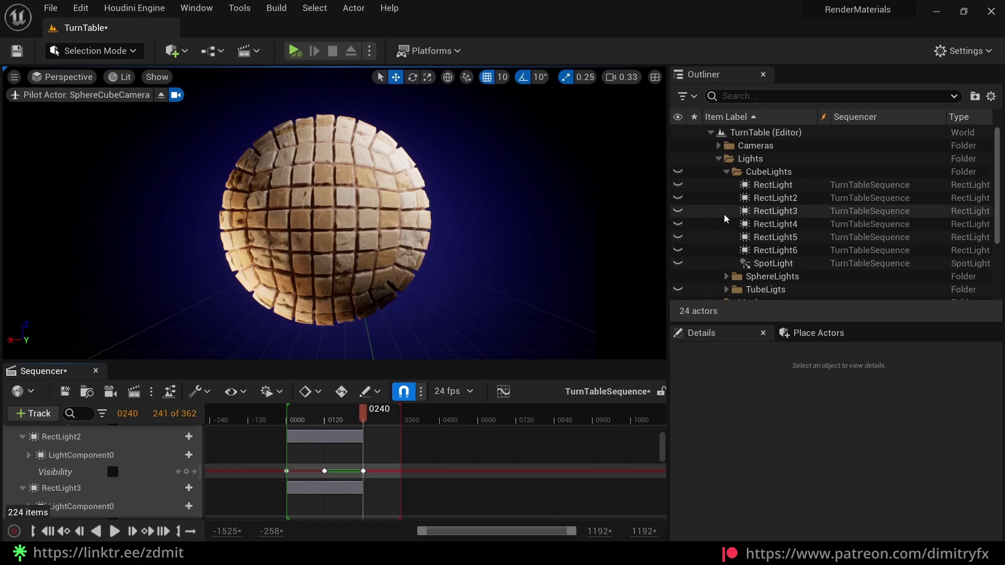
Step: Move the playhead to frame 0040 and view the scene through TubeCamera
{"action": "left_click_drag", "start_coordinate": [357, 410], "coordinate": [299, 417]}
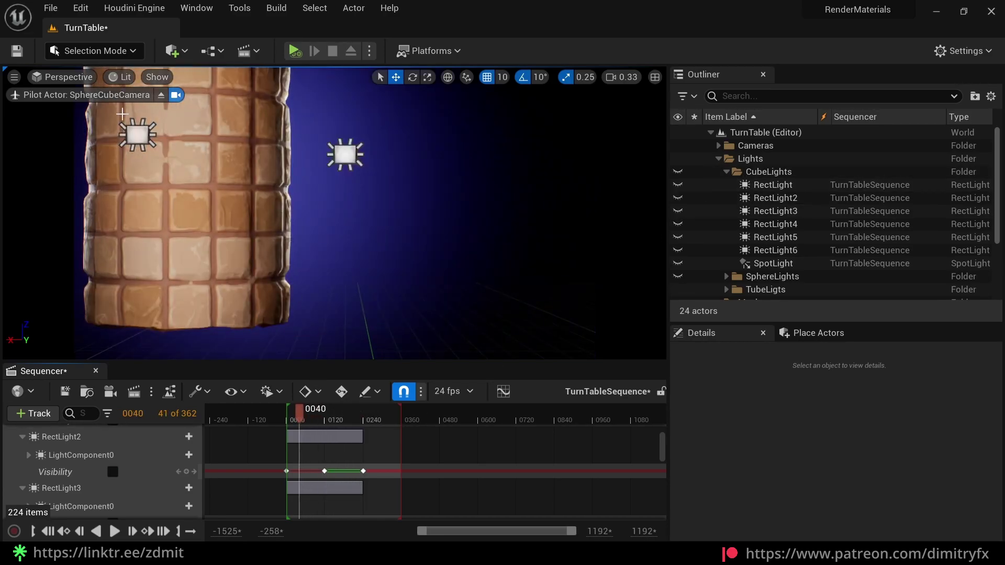
{"action": "left_click", "coordinate": [37, 77]}
{"action": "left_click", "coordinate": [95, 243]}
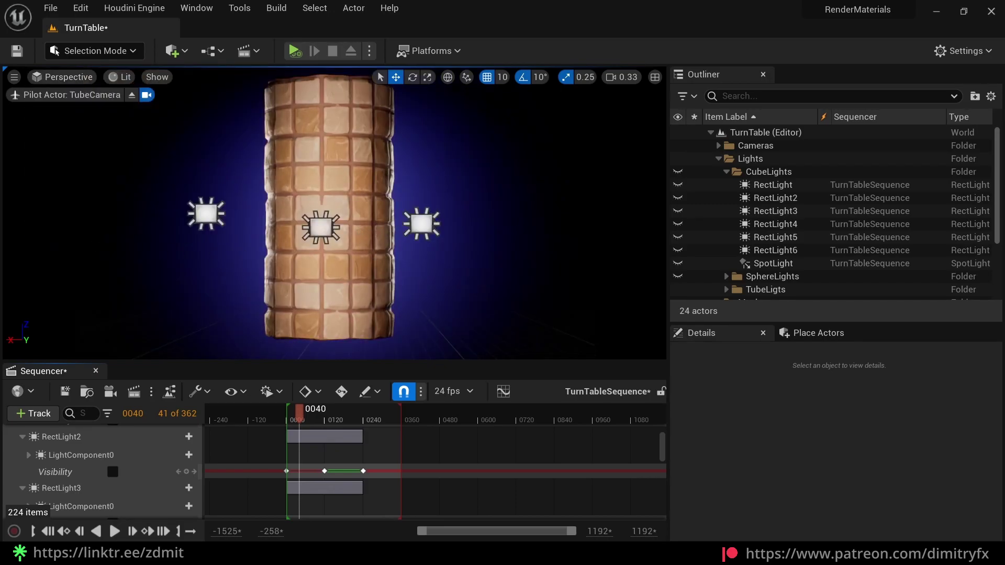
Step: Hide all four rect lights in the TubeLigts folder and turn them back on individually to compare their effect on the cylinder
{"action": "left_click", "coordinate": [411, 224]}
{"action": "left_click", "coordinate": [727, 164]}
{"action": "left_click", "coordinate": [726, 171]}
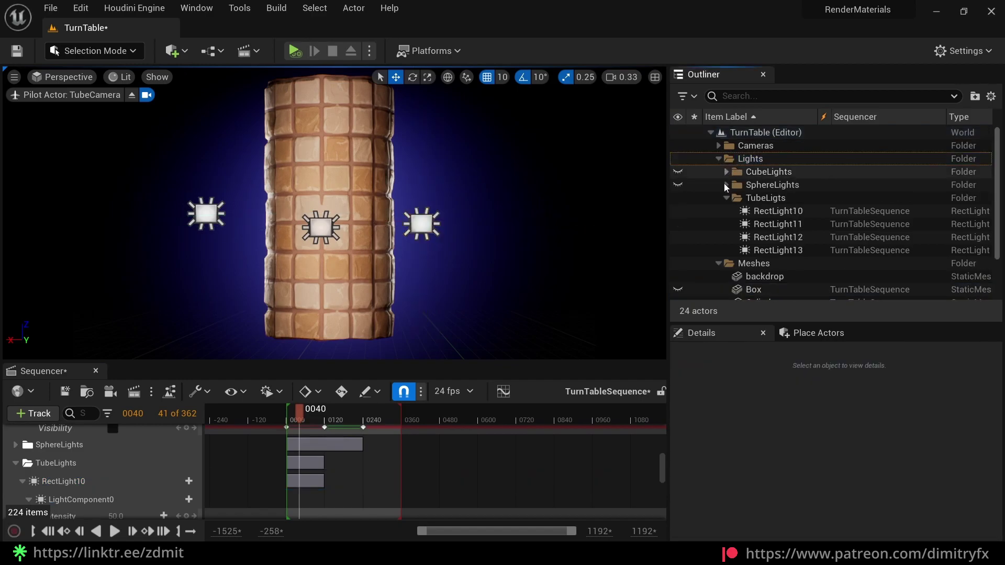
{"action": "left_click", "coordinate": [732, 211]}
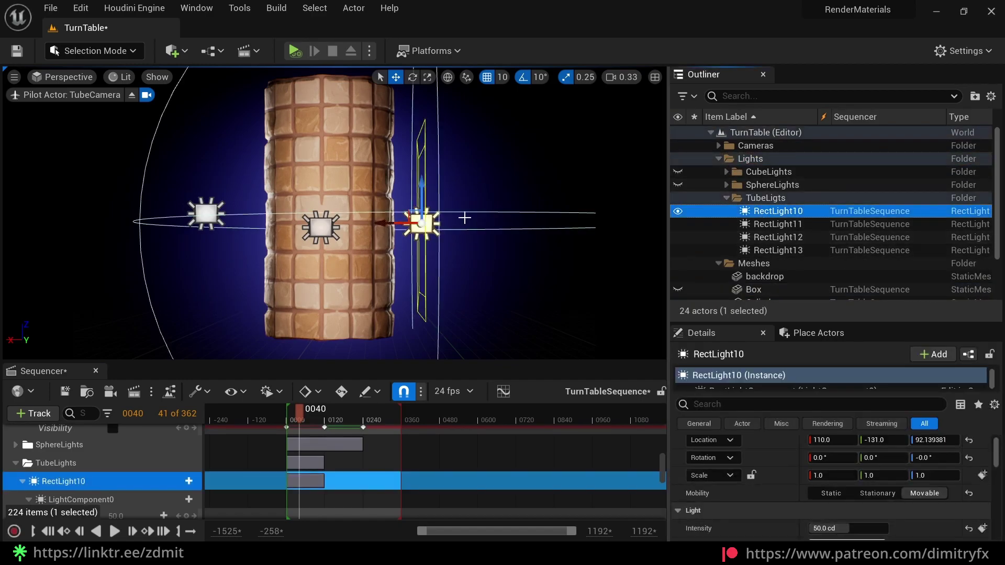
{"action": "left_click_drag", "start_coordinate": [677, 211], "coordinate": [680, 255]}
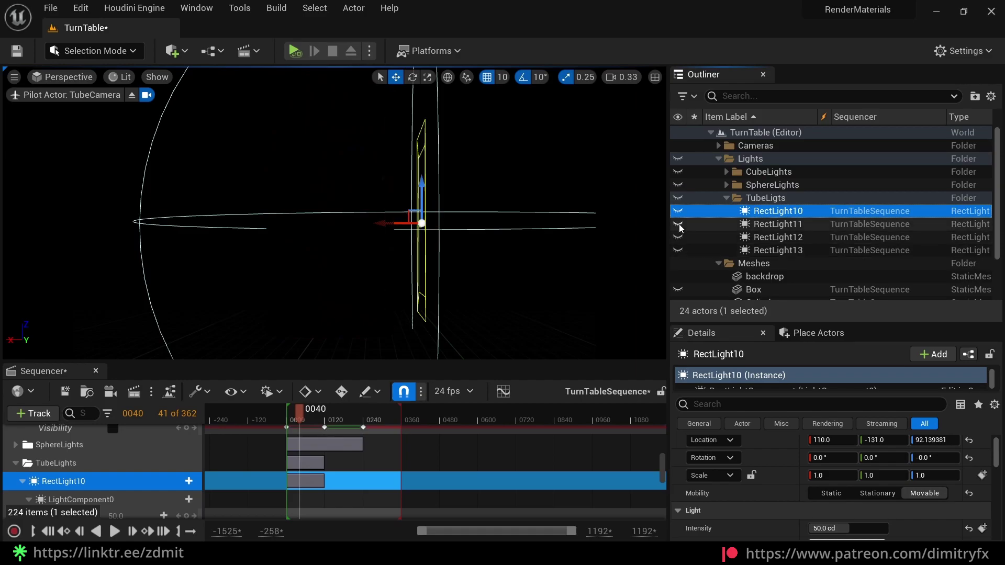
{"action": "left_click", "coordinate": [678, 224]}
{"action": "left_click", "coordinate": [677, 211]}
{"action": "left_click", "coordinate": [678, 237]}
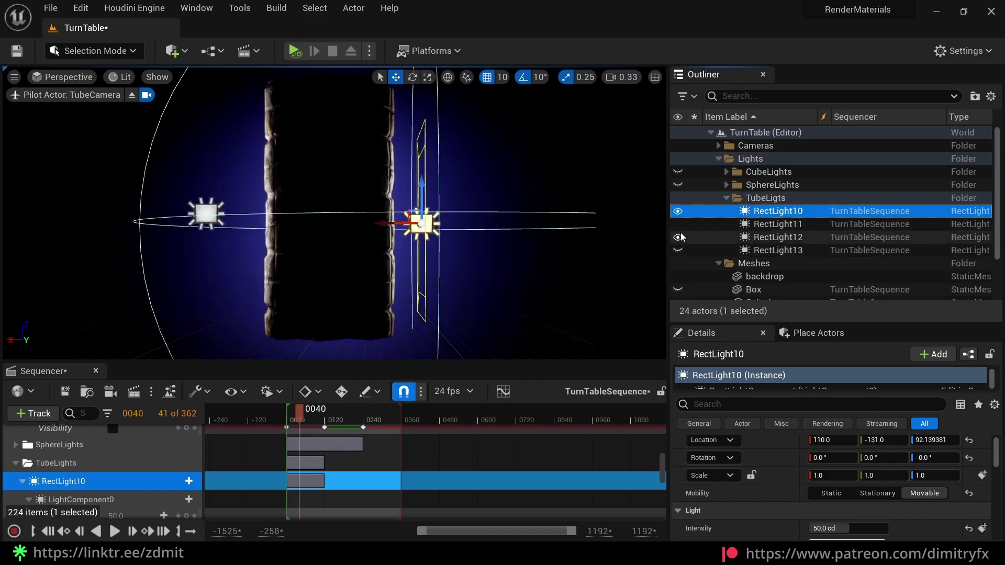
{"action": "left_click", "coordinate": [678, 250]}
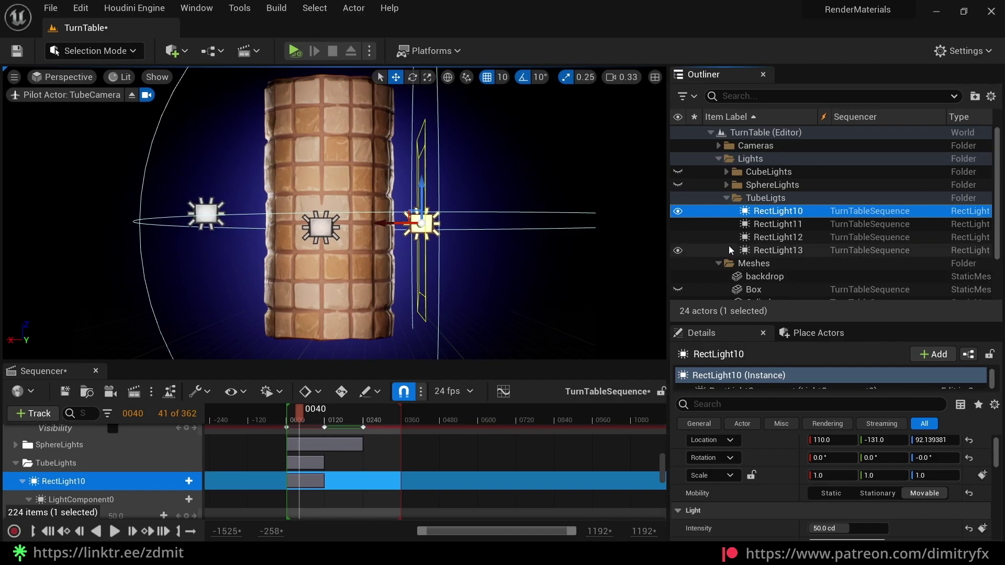
Step: Select the backdrop in the scene and collapse the TubeLigts folder in the Outliner
{"action": "left_click", "coordinate": [411, 286]}
{"action": "left_click", "coordinate": [427, 269]}
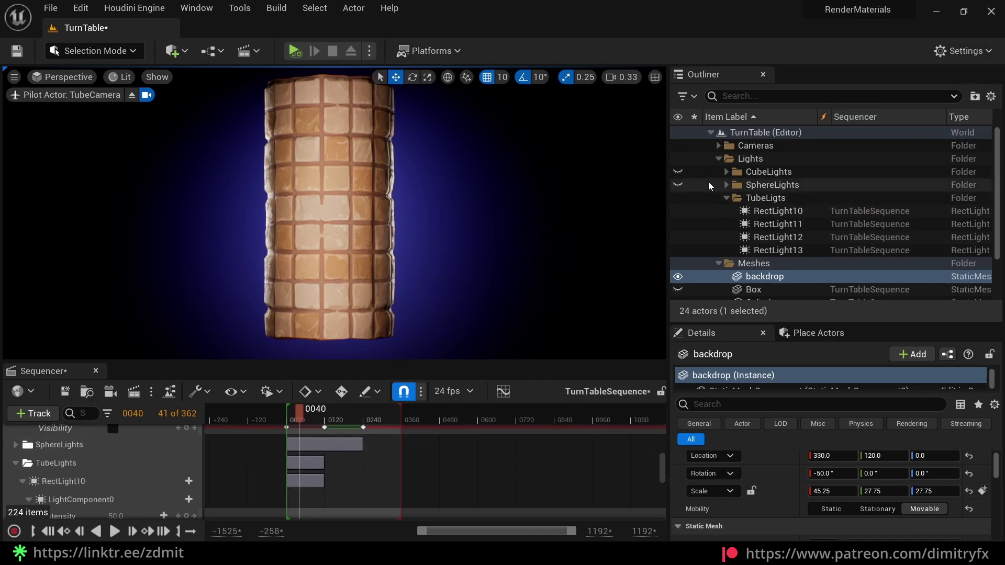
{"action": "left_click", "coordinate": [726, 197]}
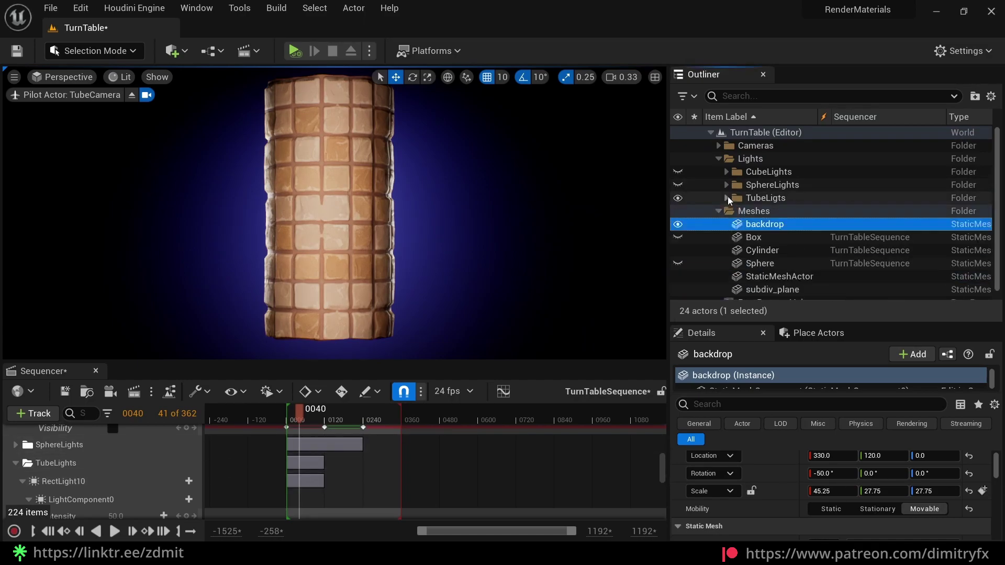
{"action": "left_click", "coordinate": [726, 185]}
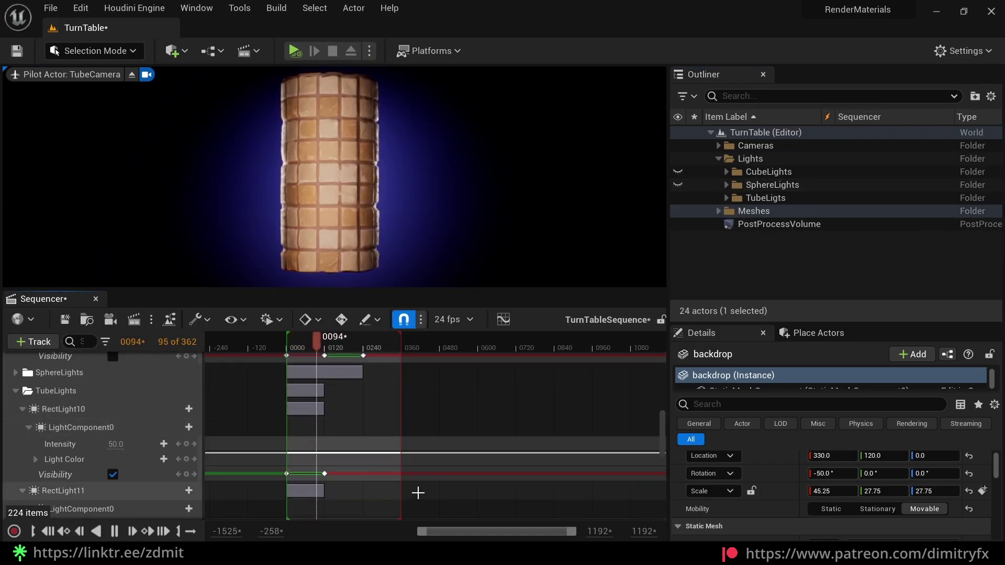
Step: Stop the playback, view the scene through SphereCubeCamera and move the playhead to frame 0166
{"action": "left_click", "coordinate": [74, 74]}
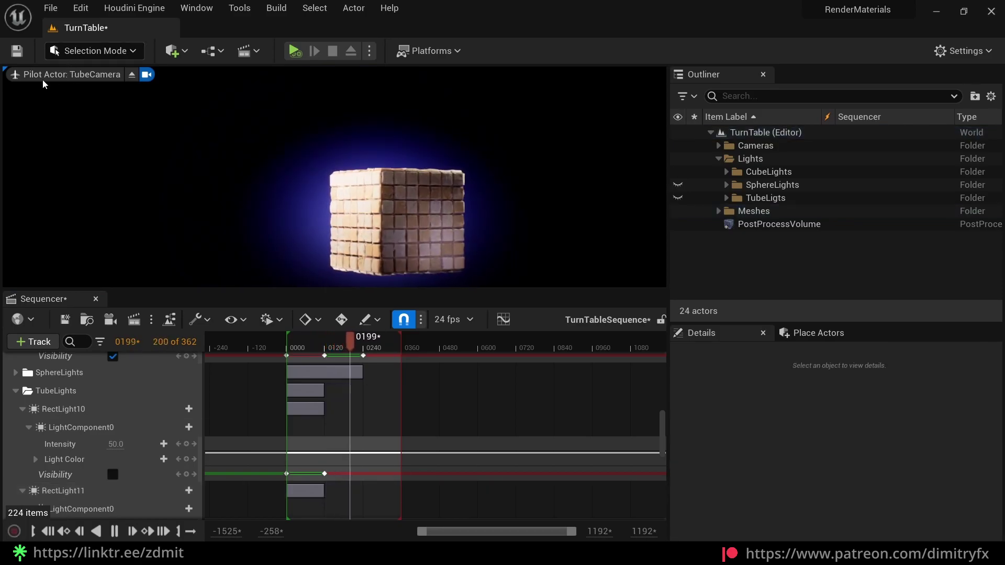
{"action": "key", "text": "space"}
{"action": "left_click", "coordinate": [77, 78]}
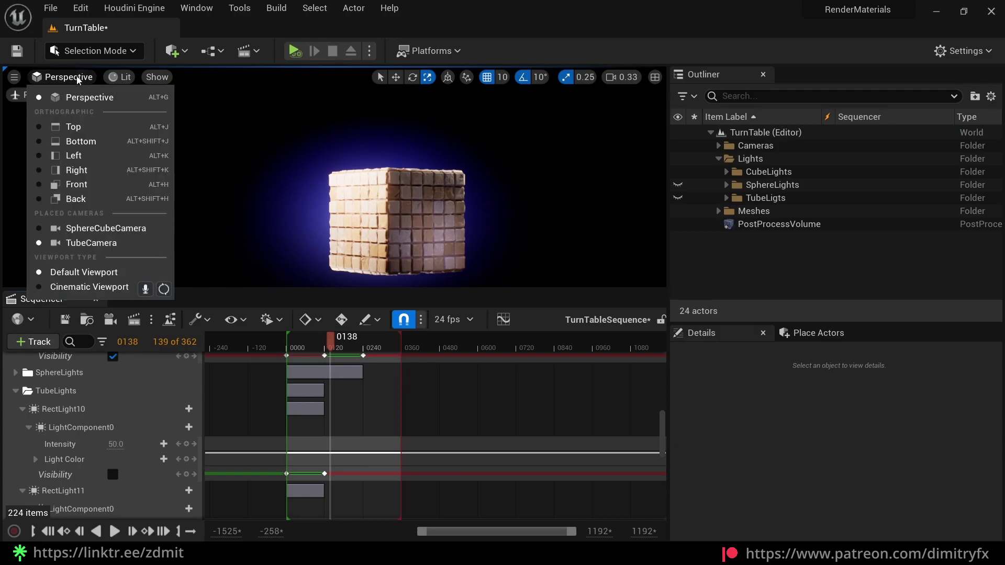
{"action": "left_click", "coordinate": [77, 78]}
{"action": "left_click", "coordinate": [74, 77]}
{"action": "left_click", "coordinate": [107, 228]}
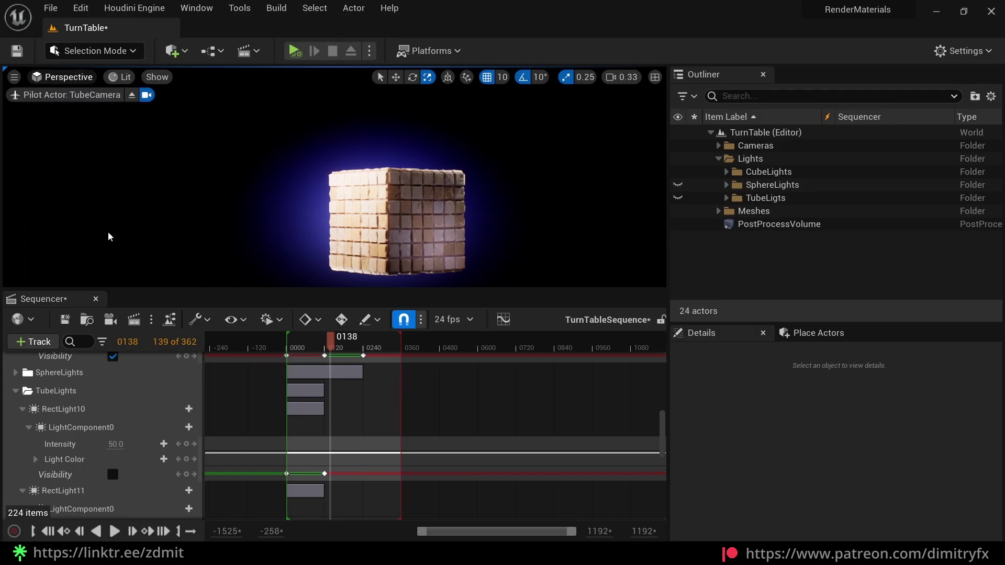
{"action": "left_click_drag", "start_coordinate": [315, 353], "coordinate": [335, 341]}
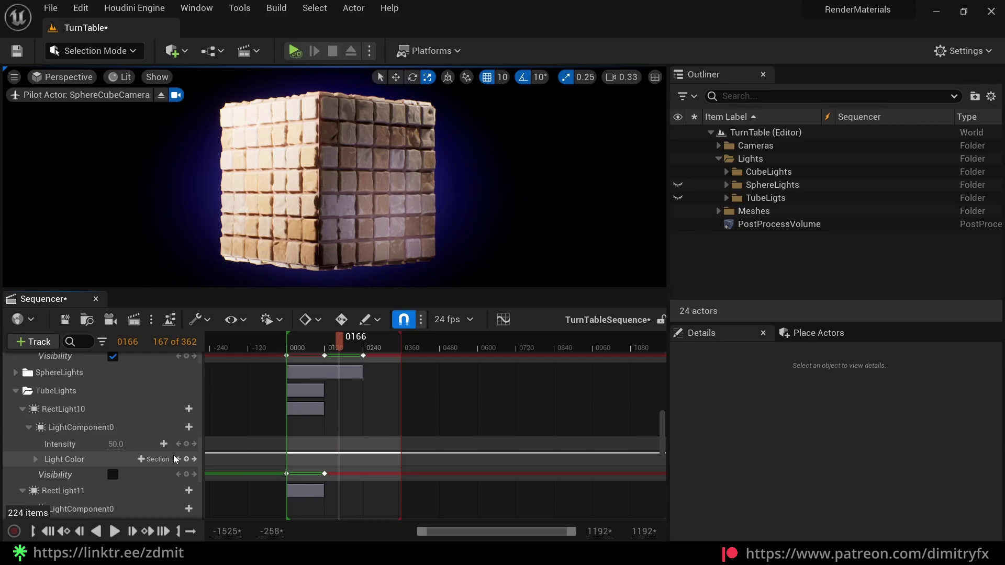
Step: Collapse the Lights and Meshes groups in the sequence's track list
{"action": "scroll", "coordinate": [129, 431], "scroll_direction": "down", "scroll_amount": 10}
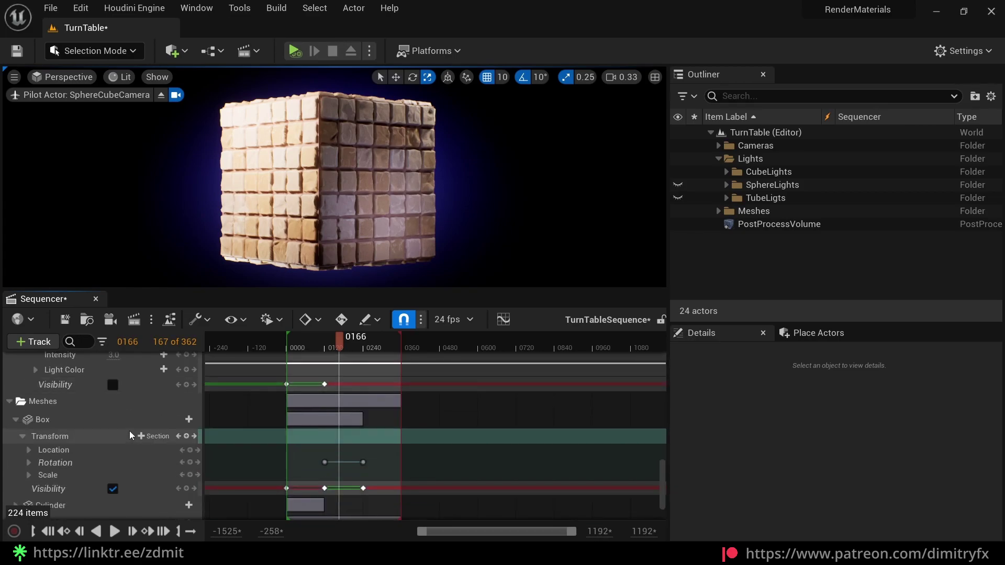
{"action": "scroll", "coordinate": [130, 431], "scroll_direction": "up", "scroll_amount": 15}
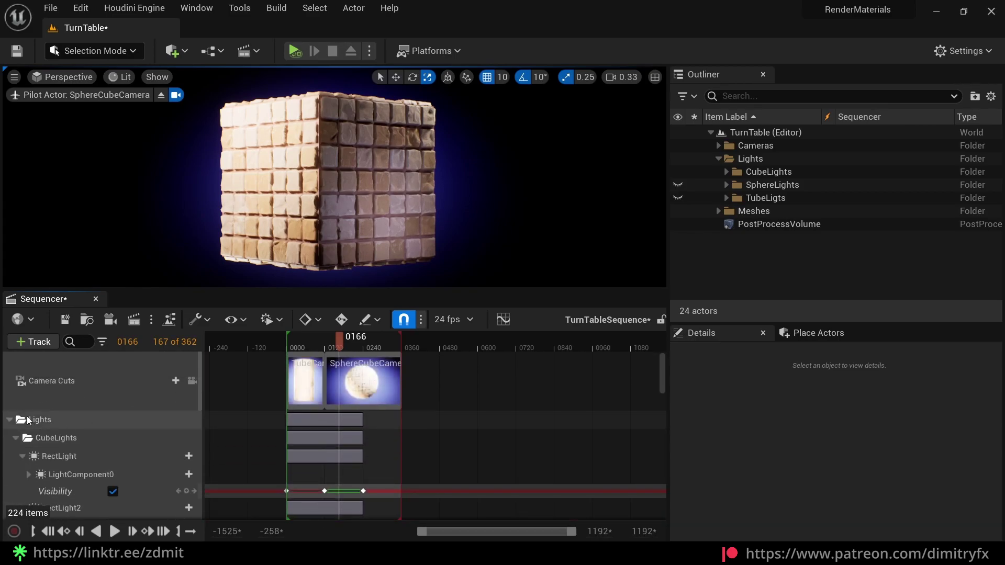
{"action": "left_click", "coordinate": [20, 420]}
{"action": "left_click", "coordinate": [10, 420]}
{"action": "left_click", "coordinate": [9, 438]}
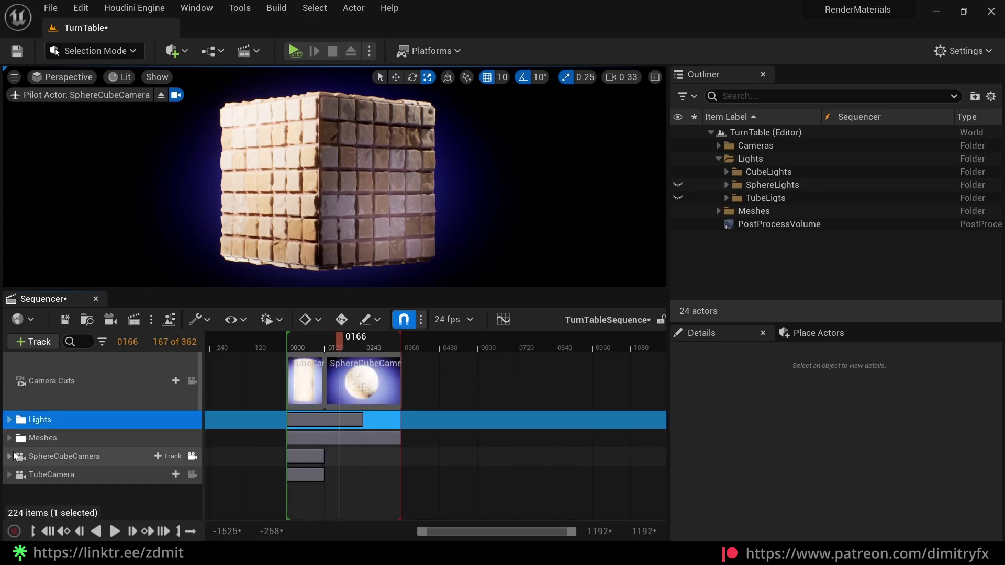
Step: Expand SphereCubeCamera in the sequence, examine its Transform and Visibility tracks, and collapse it again
{"action": "left_click", "coordinate": [50, 460]}
{"action": "left_click", "coordinate": [9, 457]}
{"action": "scroll", "coordinate": [68, 478], "scroll_direction": "down", "scroll_amount": 1}
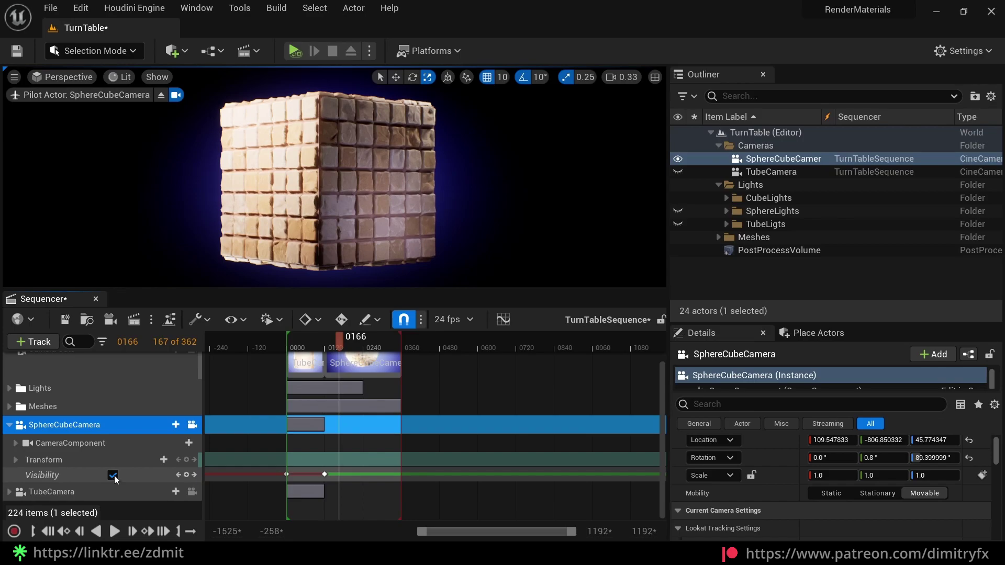
{"action": "left_click", "coordinate": [9, 424]}
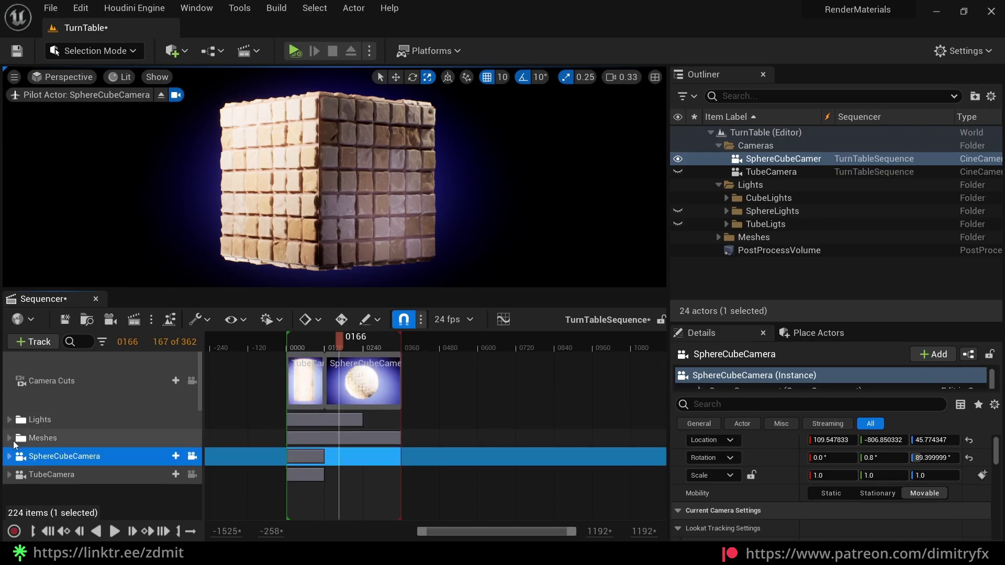
Step: Expand Box in the sequence's Meshes group and examine its Transform and Visibility tracks and the track types that can be added
{"action": "left_click", "coordinate": [10, 438]}
{"action": "left_click", "coordinate": [15, 456]}
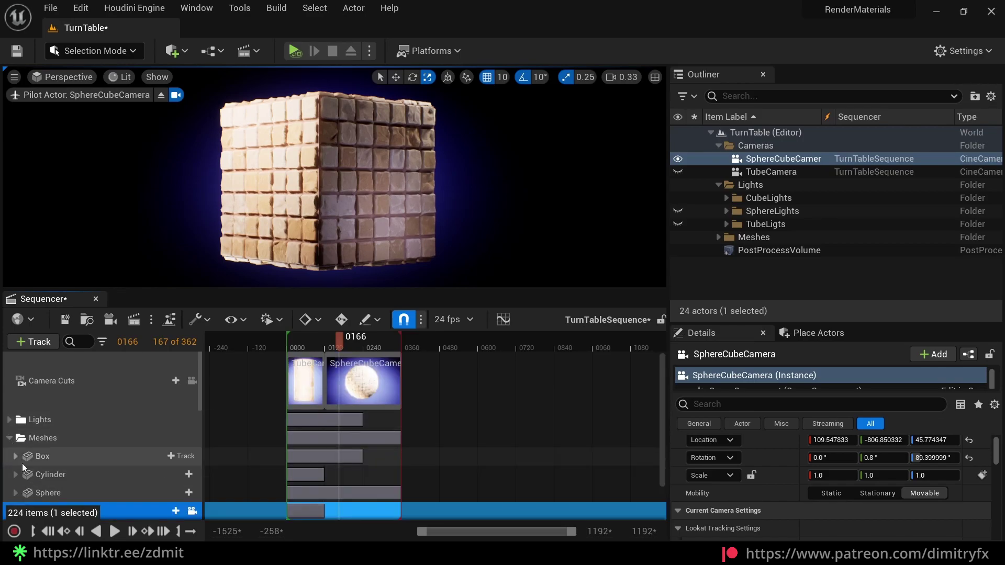
{"action": "left_click", "coordinate": [55, 456]}
{"action": "scroll", "coordinate": [89, 459], "scroll_direction": "down", "scroll_amount": 1}
{"action": "left_click", "coordinate": [15, 435]}
{"action": "scroll", "coordinate": [63, 450], "scroll_direction": "down", "scroll_amount": 1}
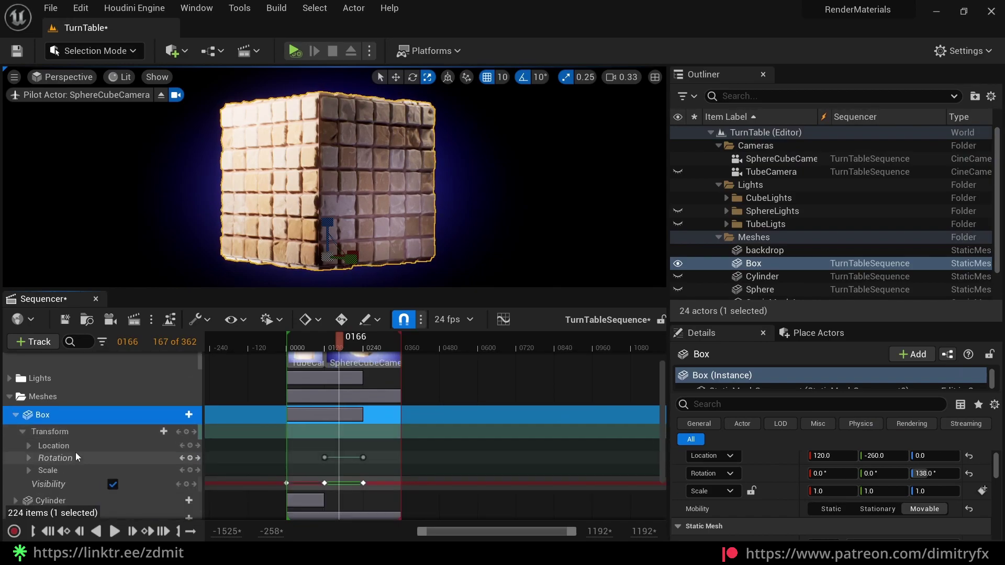
{"action": "left_click", "coordinate": [183, 417]}
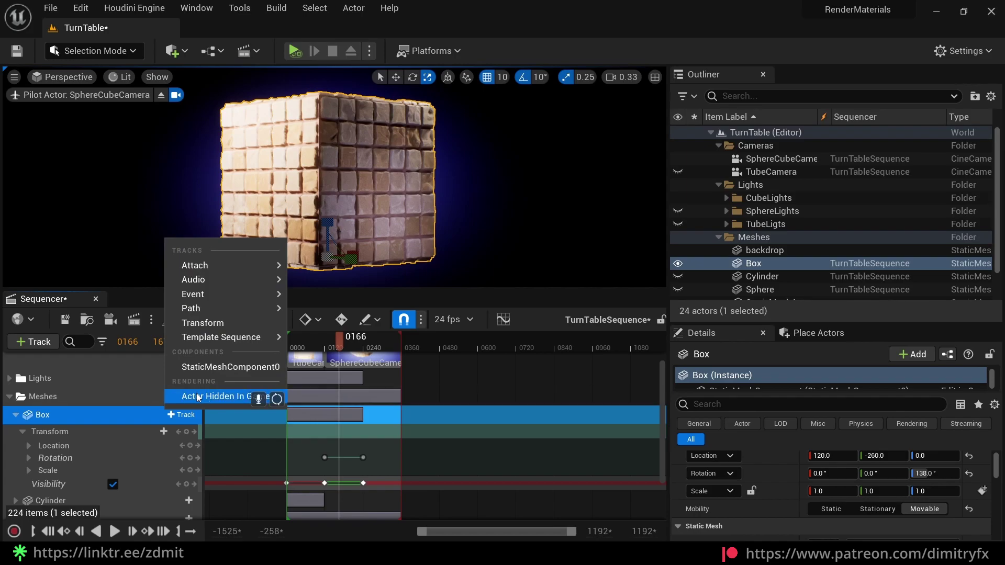
{"action": "left_click", "coordinate": [121, 404]}
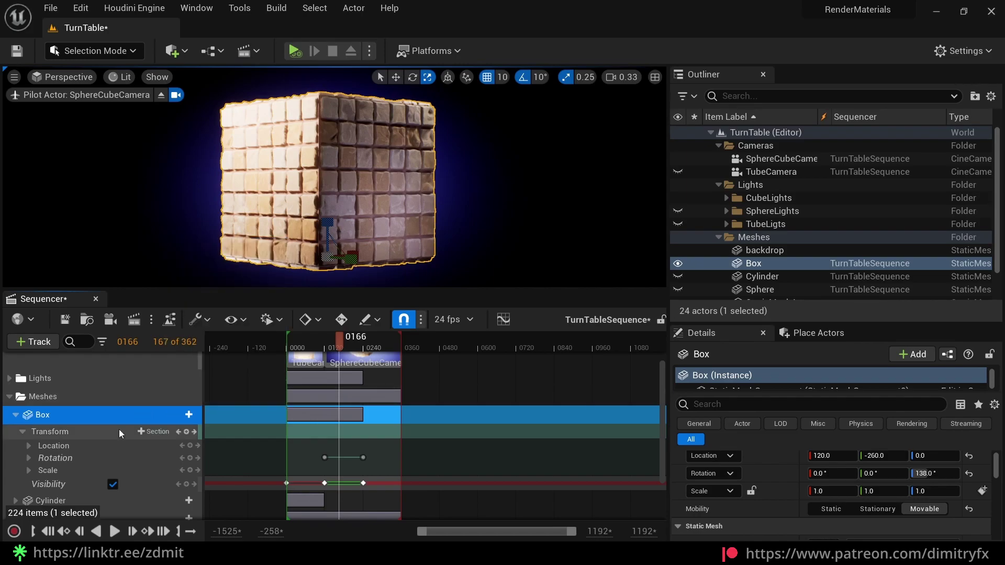
Step: Key the Box's Visibility off at frame 0166, undo it, and key it off again
{"action": "scroll", "coordinate": [114, 440], "scroll_direction": "down", "scroll_amount": 2}
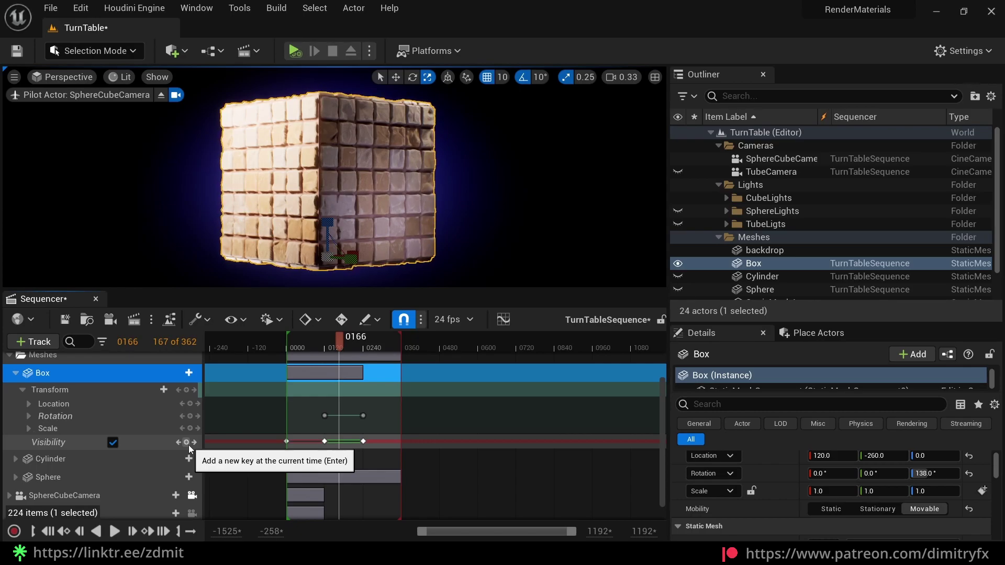
{"action": "left_click", "coordinate": [113, 443]}
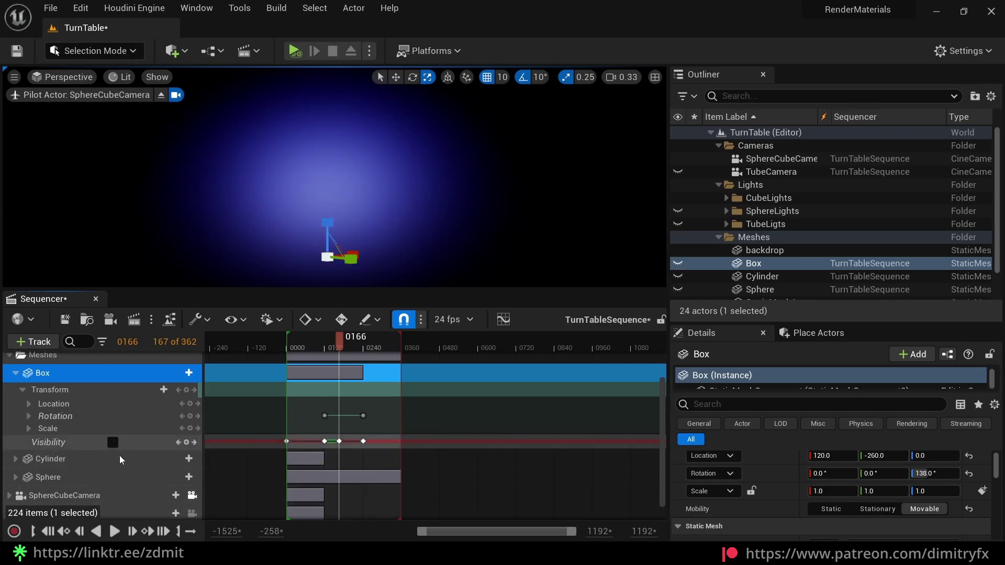
{"action": "key", "text": "ctrl+z"}
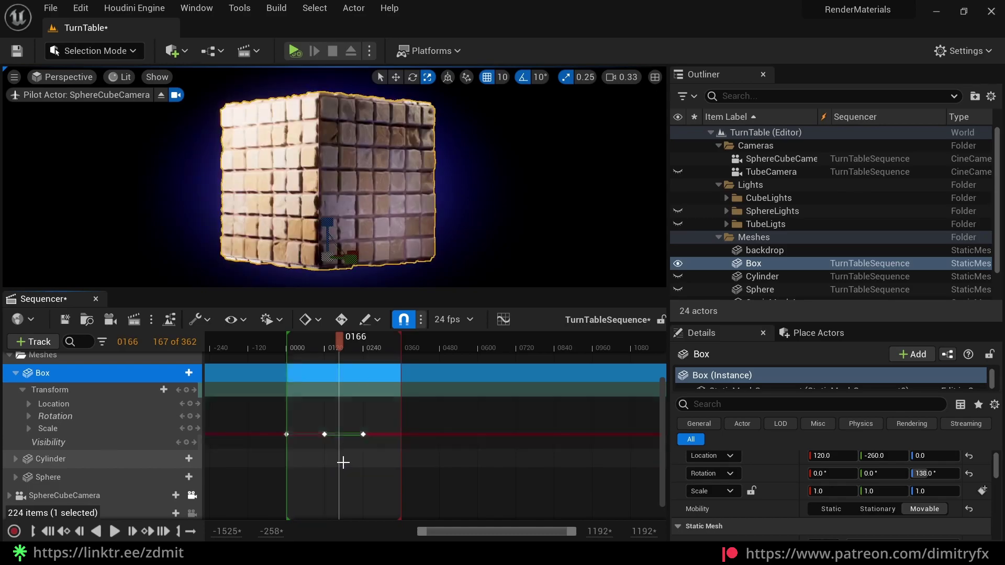
{"action": "left_click", "coordinate": [113, 442]}
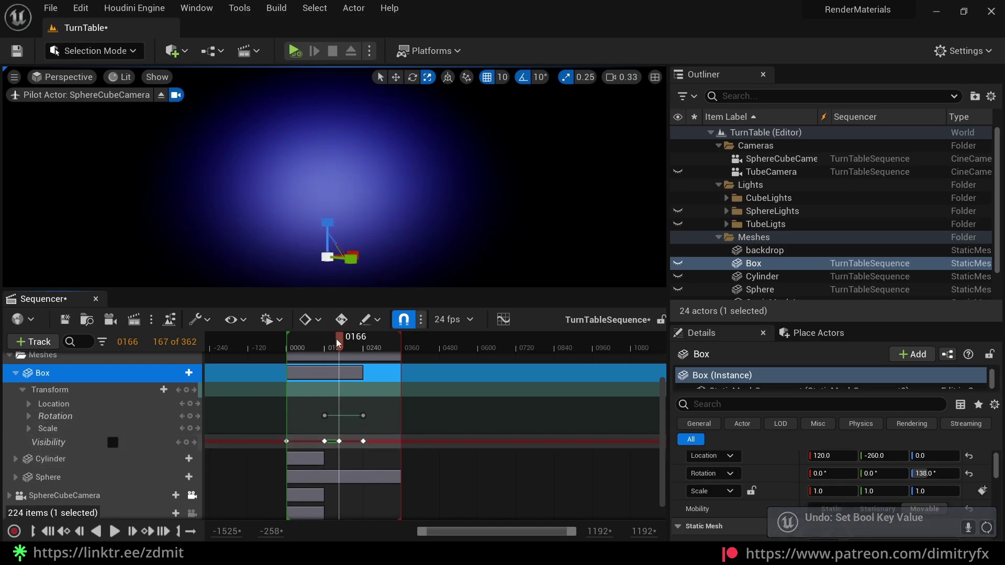
Step: Play the sequence from shortly before frame 0166, stop playback, and undo the last Visibility key on the Box
{"action": "left_click_drag", "start_coordinate": [339, 340], "coordinate": [328, 340]}
{"action": "key", "text": "space"}
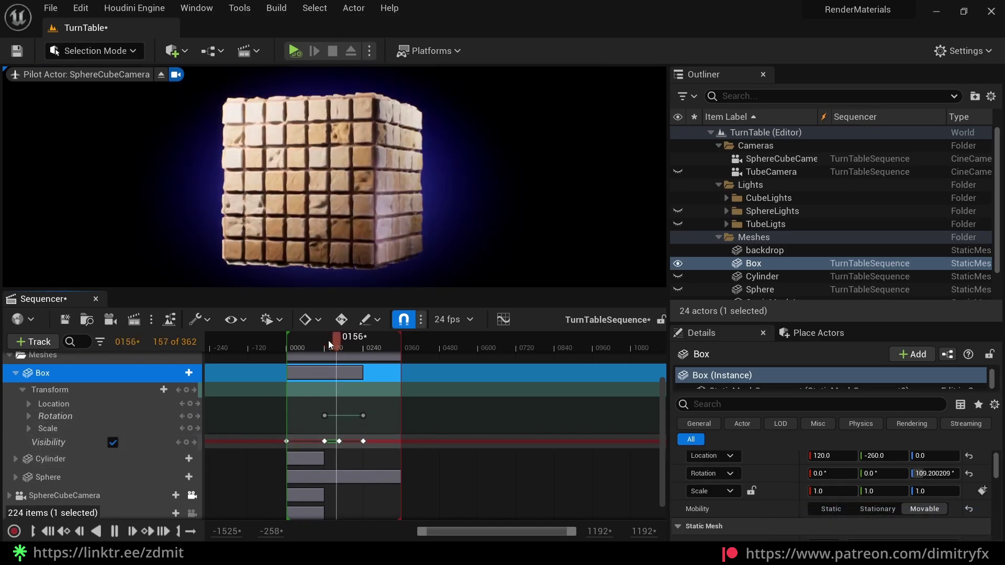
{"action": "key", "text": "space"}
{"action": "key", "text": "ctrl+z"}
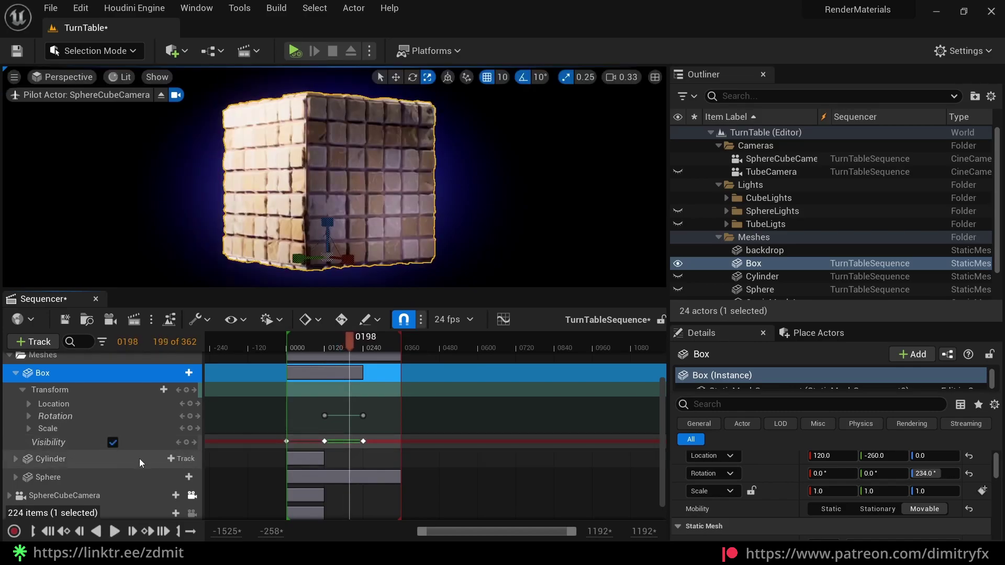
Step: Collapse the Box's Transform track and expand the Lights group in the sequence
{"action": "scroll", "coordinate": [57, 415], "scroll_direction": "up", "scroll_amount": 1}
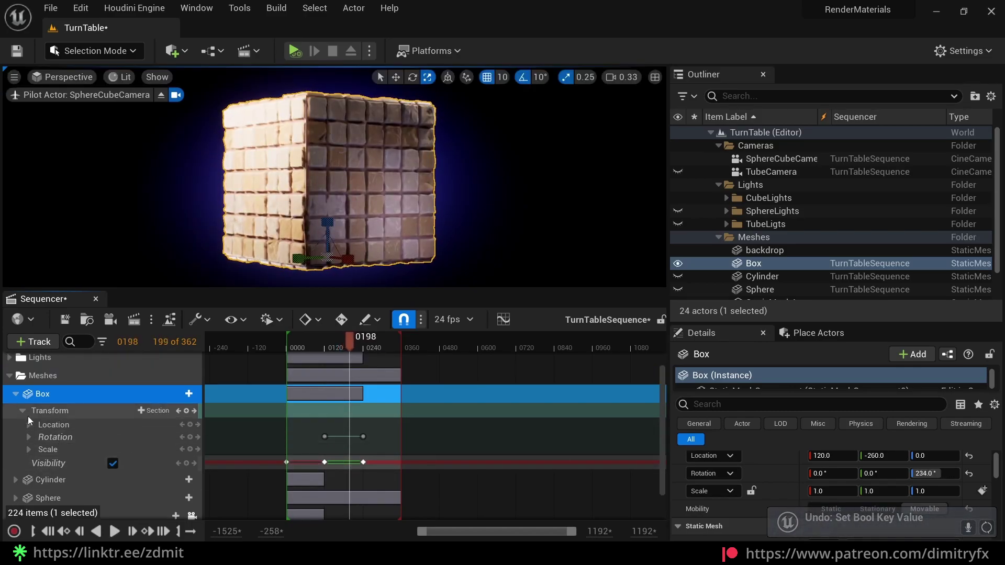
{"action": "left_click", "coordinate": [22, 410]}
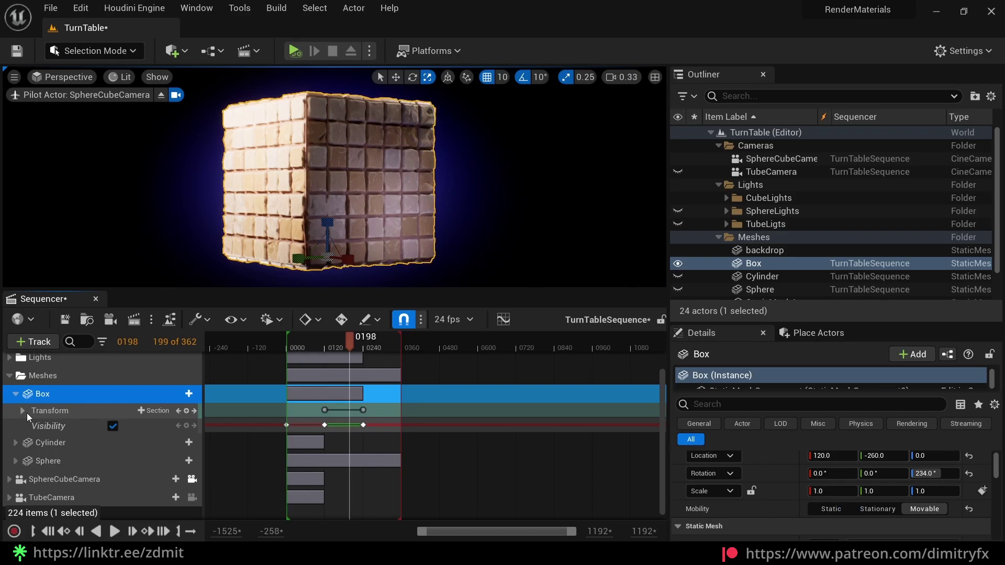
{"action": "scroll", "coordinate": [28, 410], "scroll_direction": "up", "scroll_amount": 2}
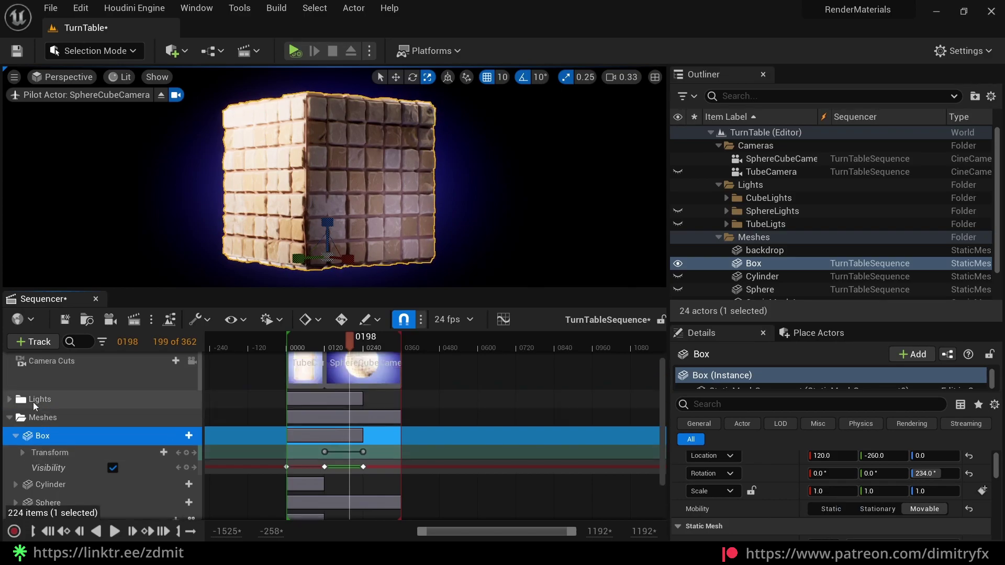
{"action": "double_click", "coordinate": [33, 400]}
{"action": "scroll", "coordinate": [78, 432], "scroll_direction": "down", "scroll_amount": 1}
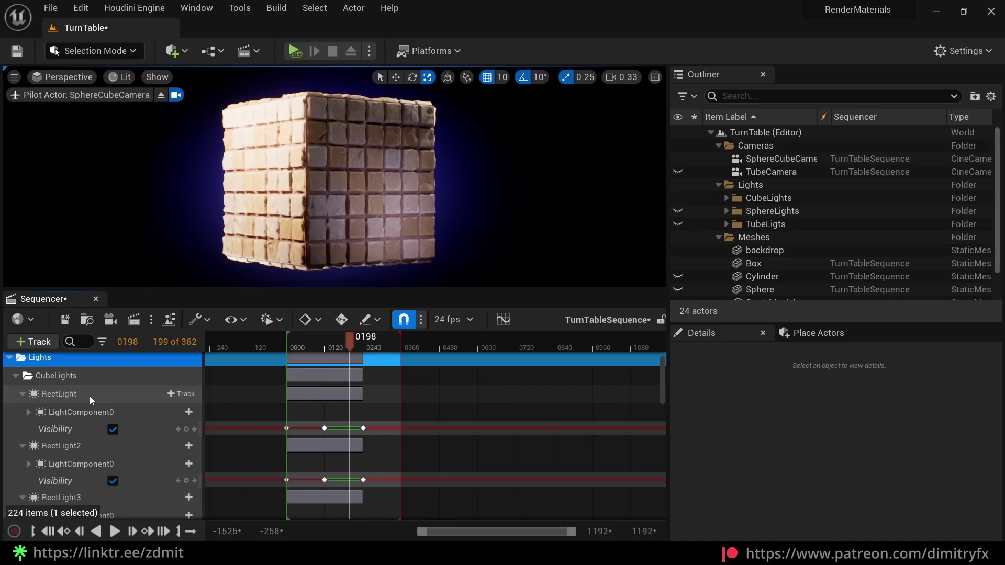
Step: Select the CubeLights tracks from RectLight through SpotLight and try to add an Actor Hidden In Game track to them
{"action": "left_click", "coordinate": [179, 394]}
{"action": "left_click", "coordinate": [78, 393]}
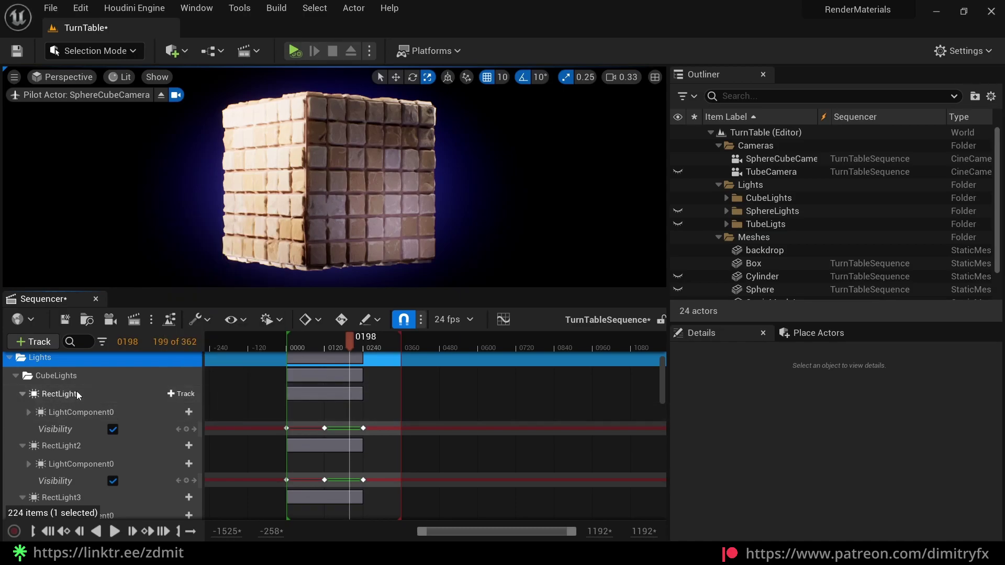
{"action": "scroll", "coordinate": [95, 431], "scroll_direction": "down", "scroll_amount": 7}
{"action": "scroll", "coordinate": [83, 435], "scroll_direction": "up", "scroll_amount": 1}
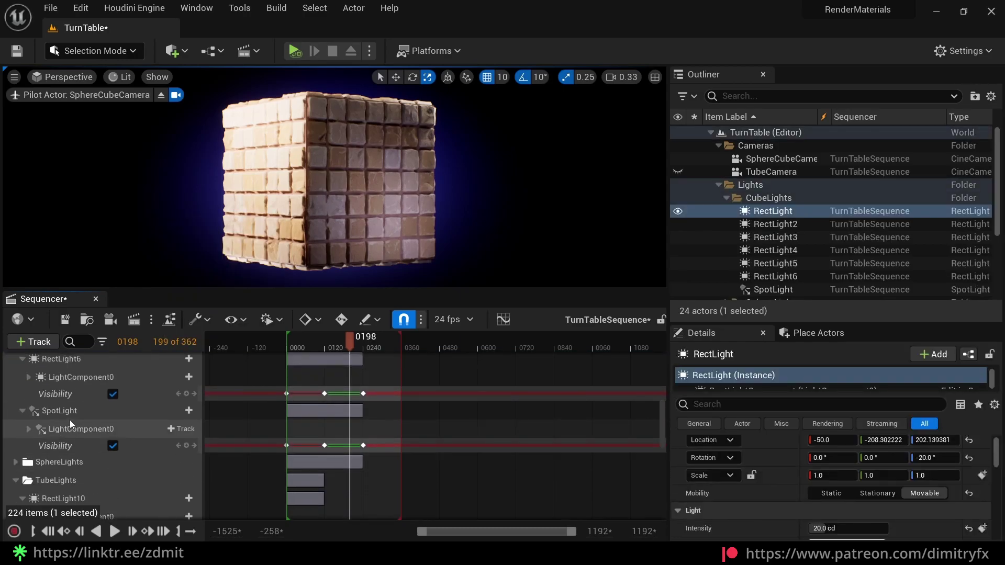
{"action": "left_click", "coordinate": [166, 448], "text": "shift"}
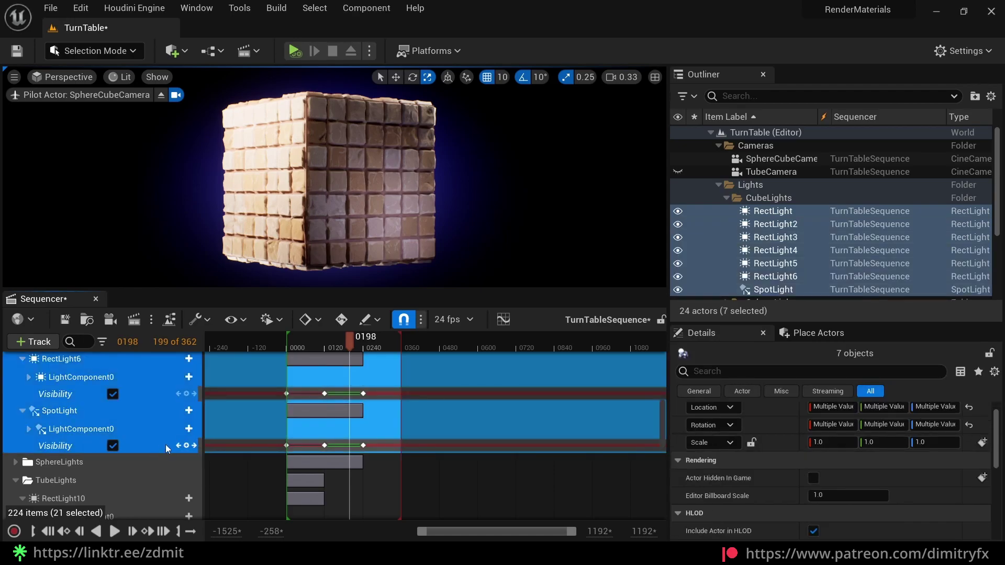
{"action": "left_click", "coordinate": [168, 412]}
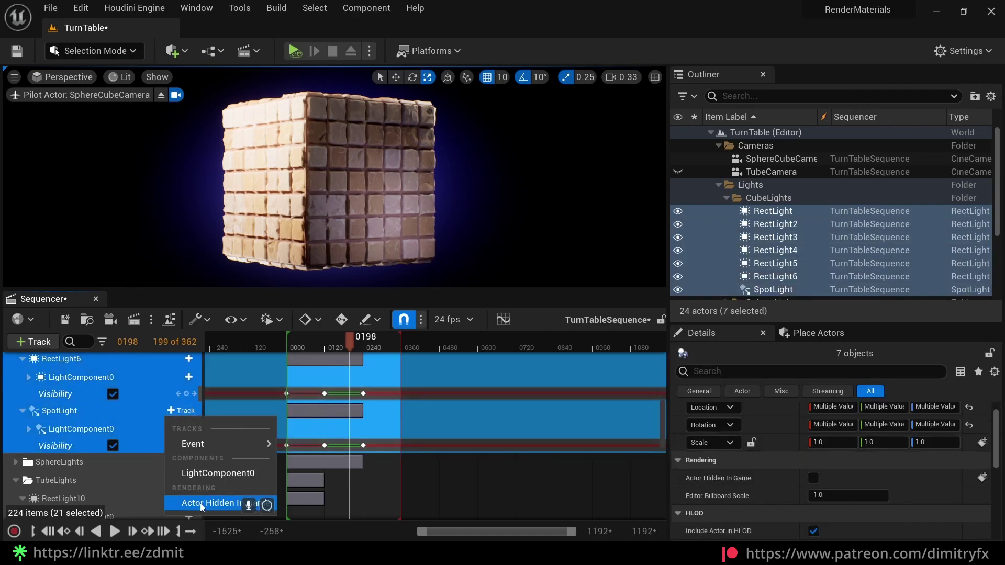
{"action": "left_click", "coordinate": [200, 504]}
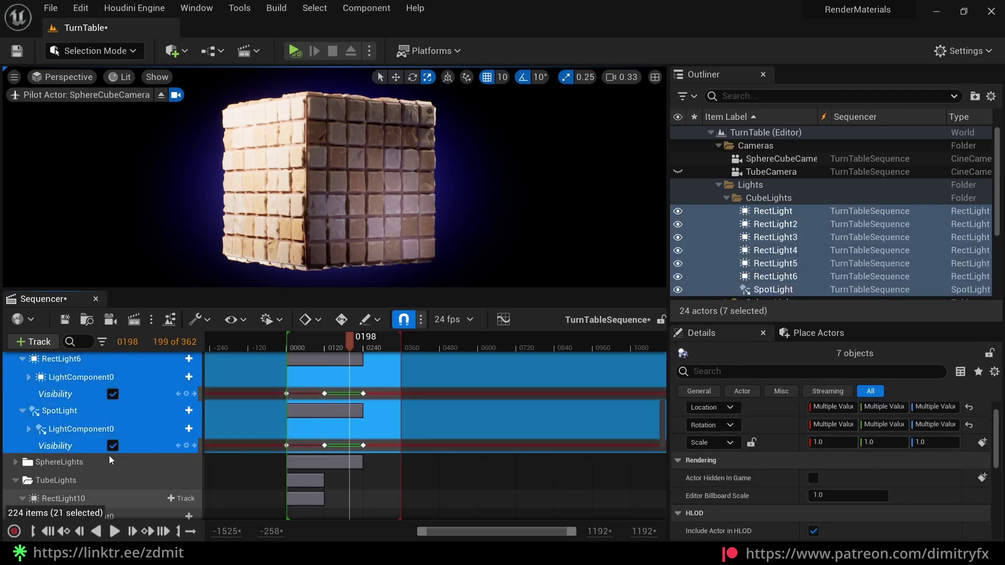
Step: Collapse the CubeLights and TubeLights groups in the sequence's track list
{"action": "scroll", "coordinate": [109, 438], "scroll_direction": "up", "scroll_amount": 2}
{"action": "left_click", "coordinate": [88, 438]}
{"action": "scroll", "coordinate": [65, 405], "scroll_direction": "up", "scroll_amount": 5}
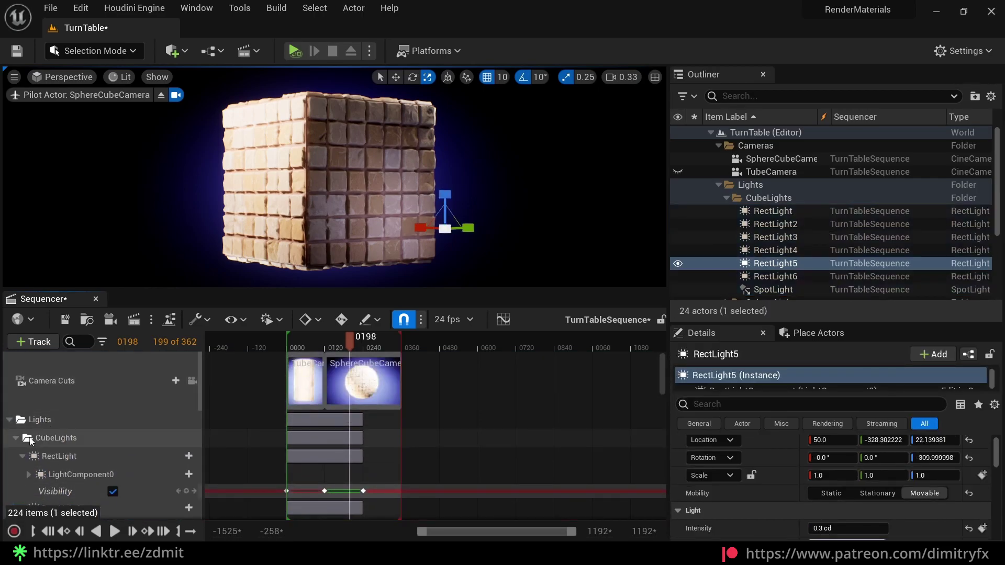
{"action": "left_click", "coordinate": [16, 438]}
{"action": "scroll", "coordinate": [110, 461], "scroll_direction": "down", "scroll_amount": 3}
{"action": "scroll", "coordinate": [109, 440], "scroll_direction": "up", "scroll_amount": 1}
{"action": "left_click", "coordinate": [16, 392]}
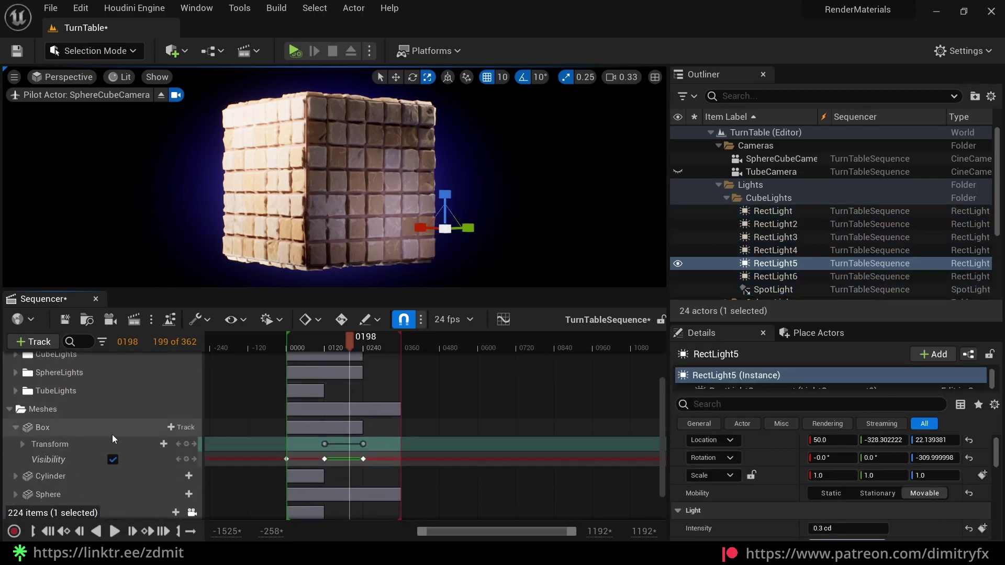
Step: Expand the Box's Transform track and its Rotation channels in the sequence to examine their keys
{"action": "scroll", "coordinate": [112, 434], "scroll_direction": "down", "scroll_amount": 2}
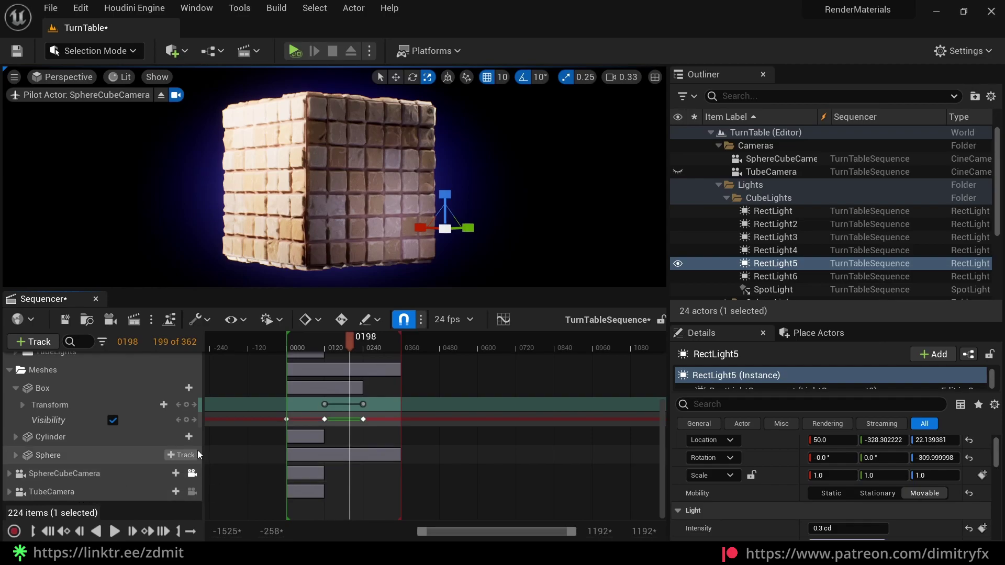
{"action": "scroll", "coordinate": [105, 449], "scroll_direction": "up", "scroll_amount": 5}
{"action": "scroll", "coordinate": [31, 448], "scroll_direction": "down", "scroll_amount": 3}
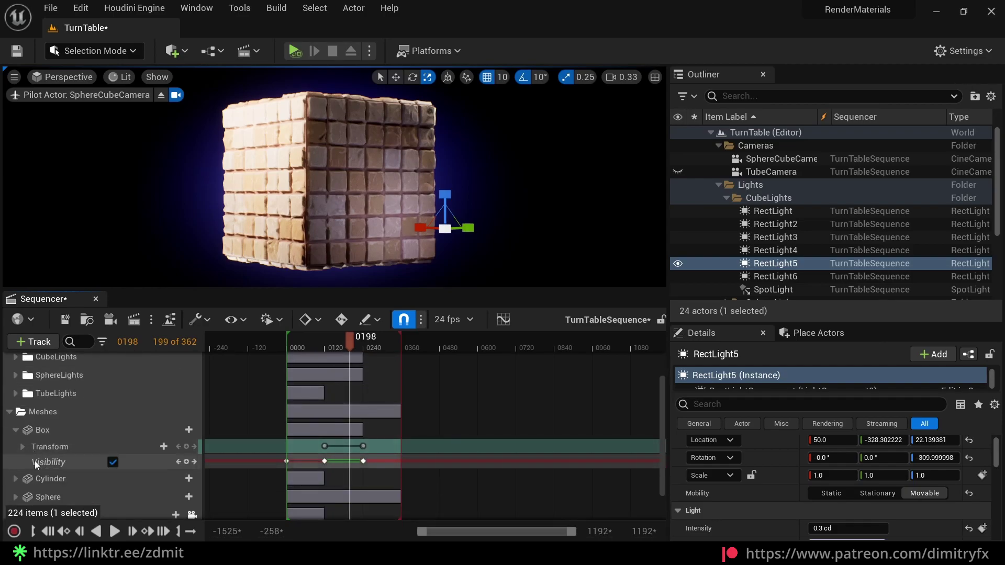
{"action": "left_click", "coordinate": [22, 446]}
{"action": "scroll", "coordinate": [112, 453], "scroll_direction": "down", "scroll_amount": 3}
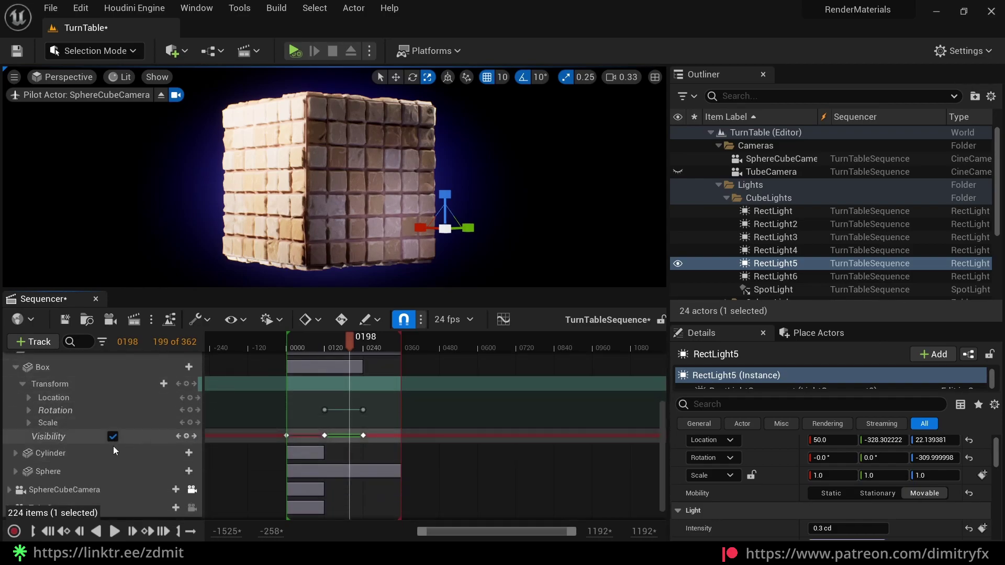
{"action": "left_click", "coordinate": [29, 410]}
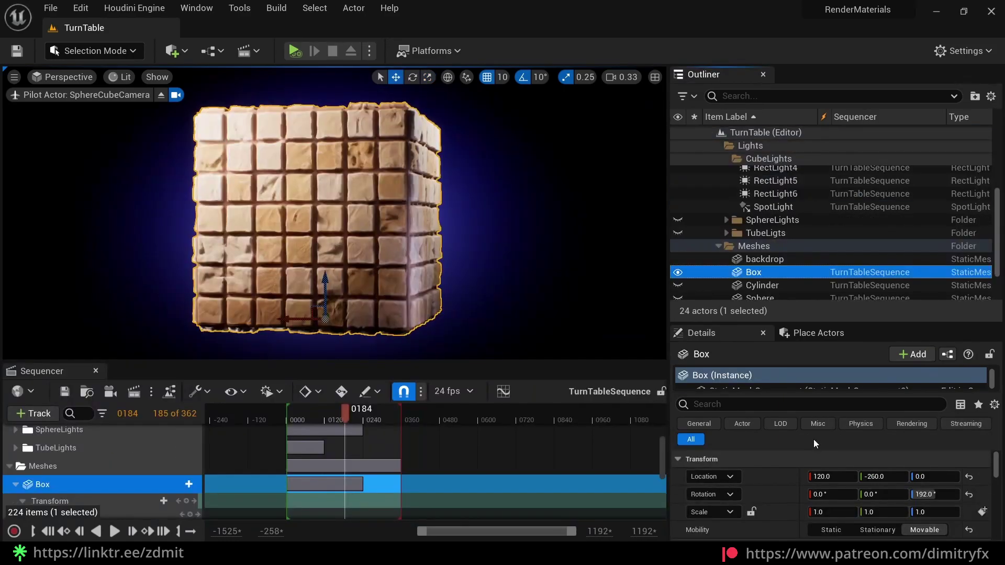
Step: Open the Box's static mesh asset, expand its first displacement map, and examine the textures available for it
{"action": "scroll", "coordinate": [826, 467], "scroll_direction": "down", "scroll_amount": 2}
{"action": "scroll", "coordinate": [801, 497], "scroll_direction": "down", "scroll_amount": 1}
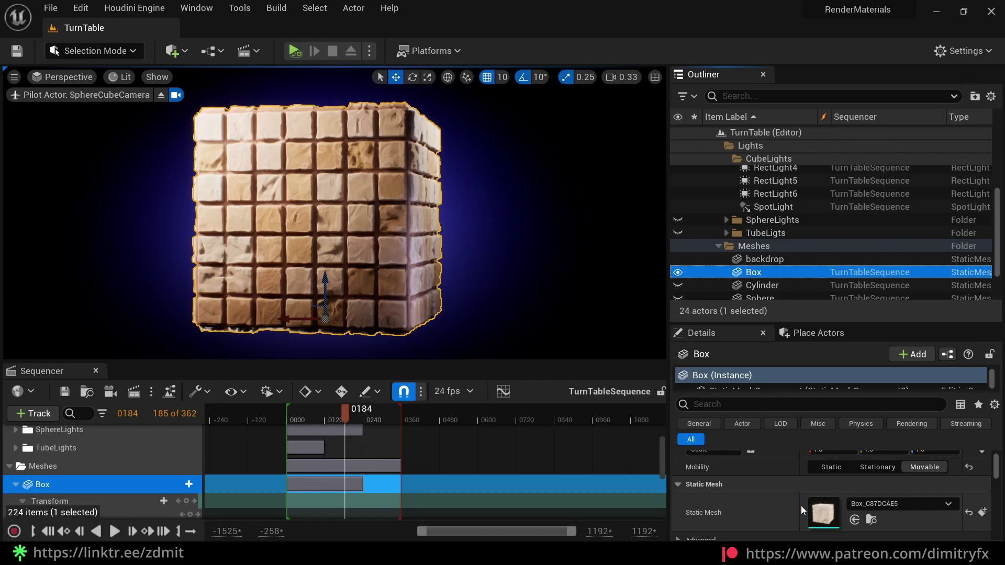
{"action": "scroll", "coordinate": [743, 509], "scroll_direction": "down", "scroll_amount": 1}
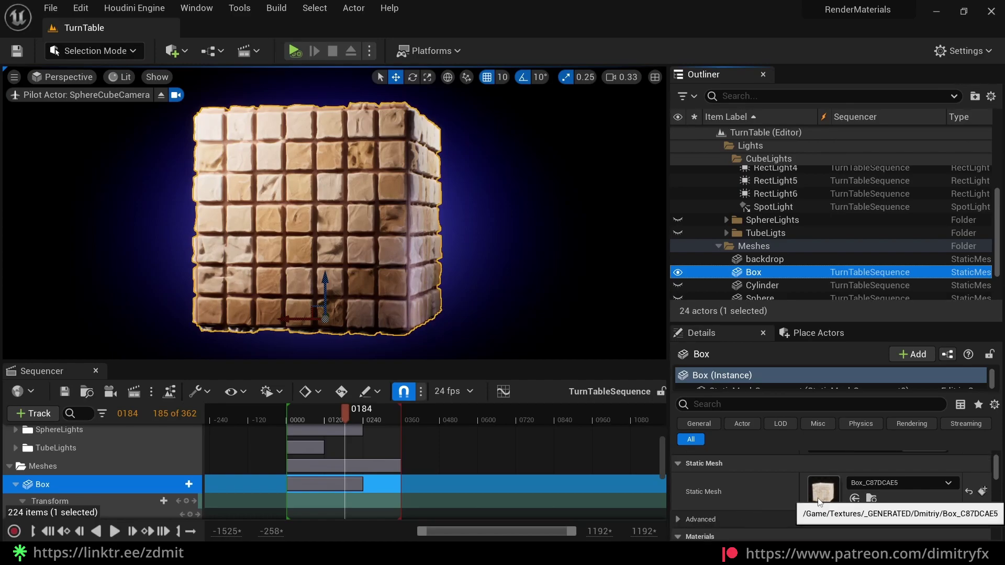
{"action": "double_click", "coordinate": [823, 492]}
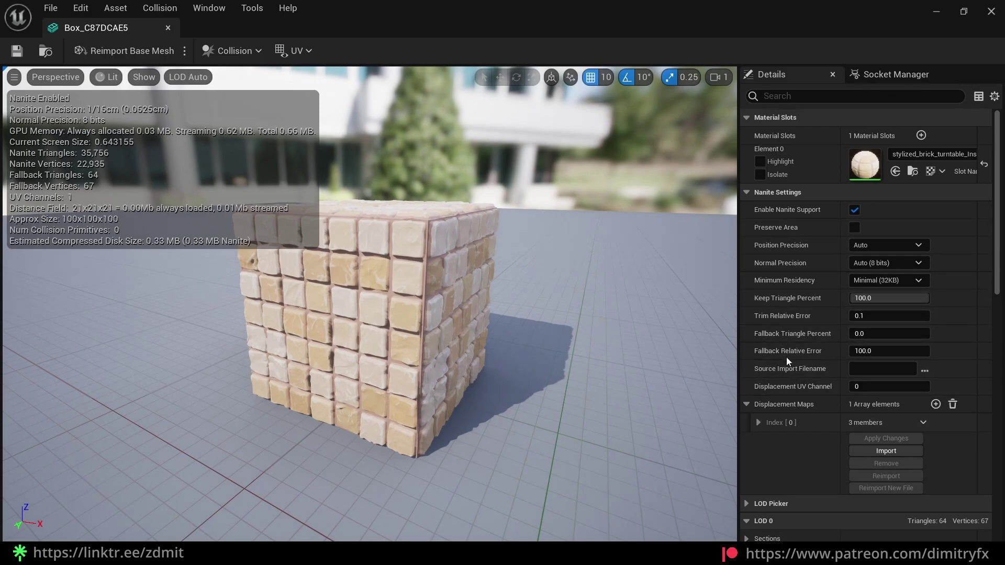
{"action": "left_click", "coordinate": [760, 421]}
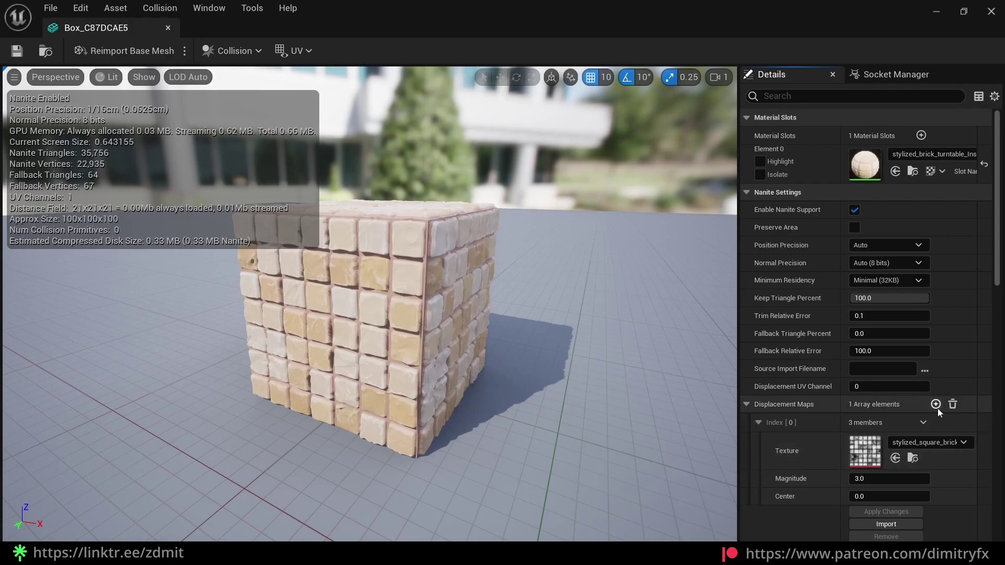
{"action": "left_click", "coordinate": [911, 445]}
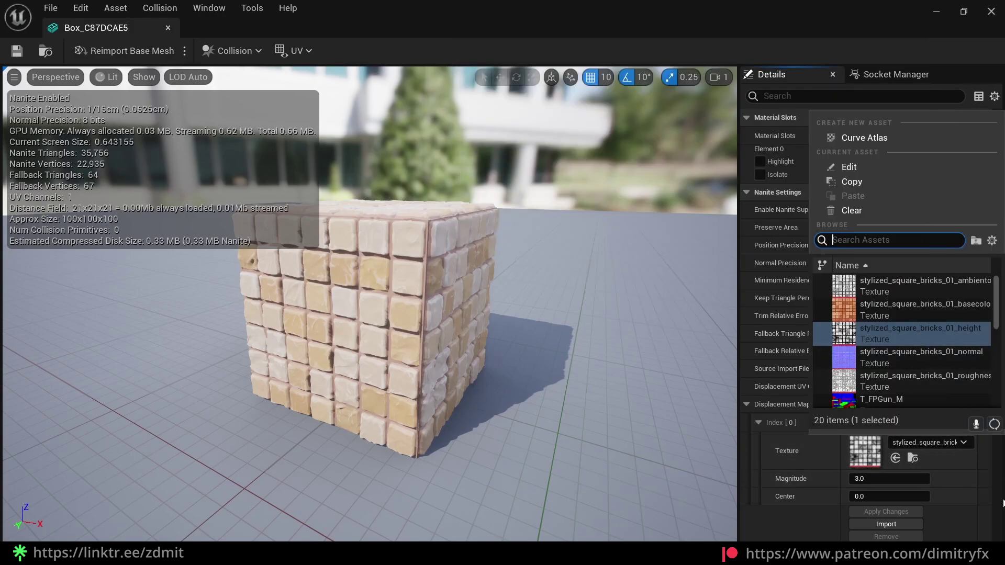
{"action": "left_click", "coordinate": [921, 495]}
Step: Set the first displacement map's Magnitude to 5 and apply the changes to the mesh
{"action": "left_click", "coordinate": [885, 478]}
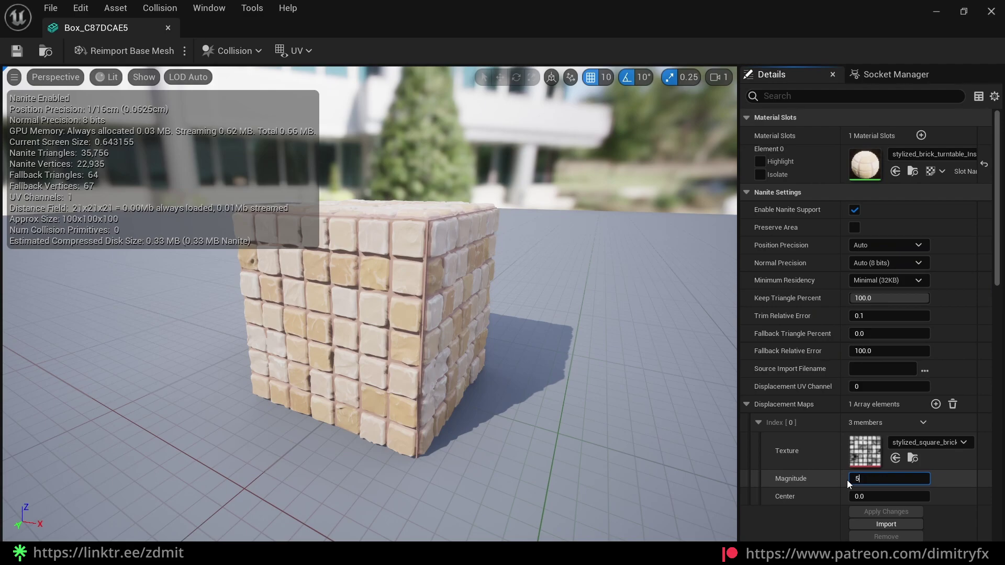
{"action": "type", "text": "5"}
{"action": "key", "text": "Return"}
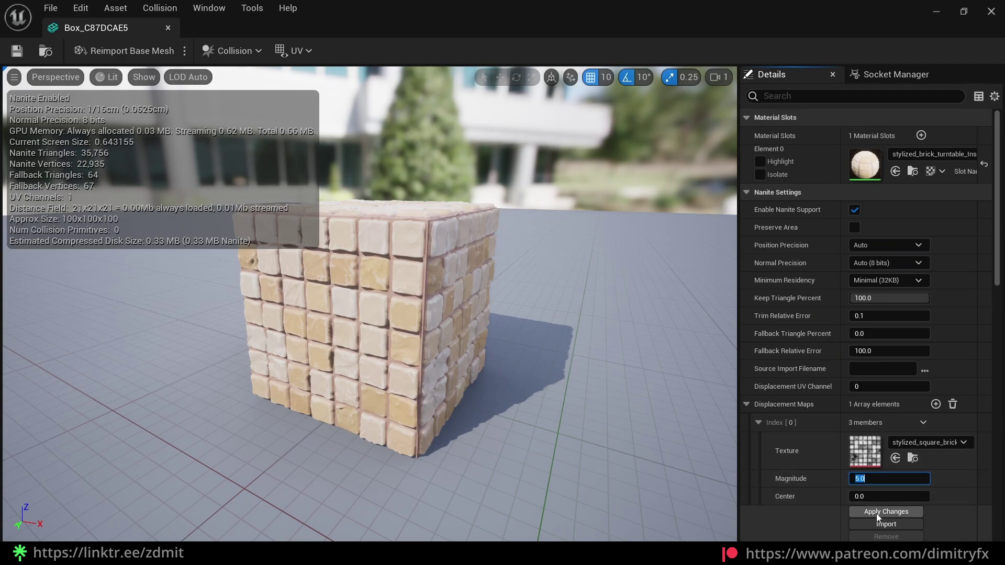
{"action": "left_click", "coordinate": [876, 512]}
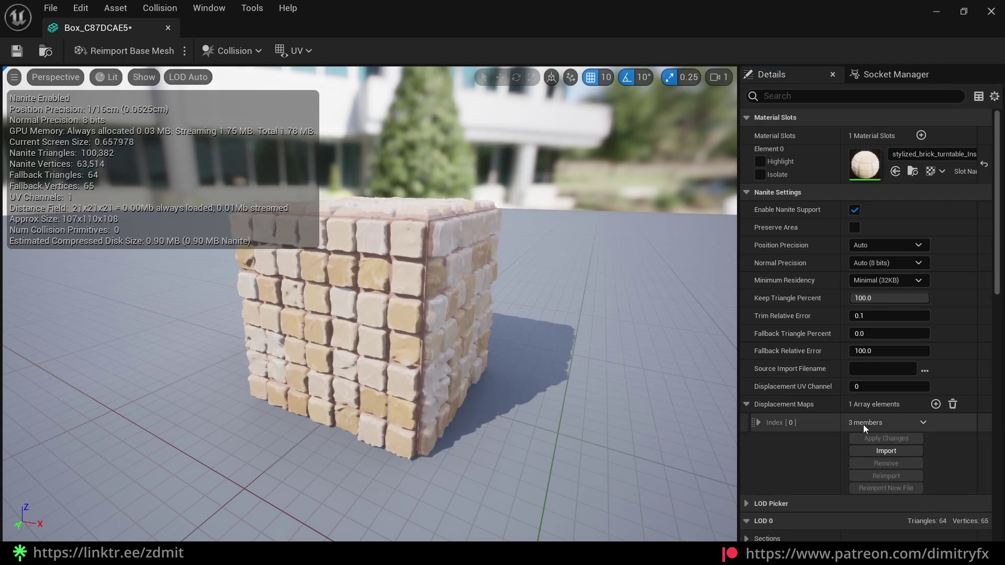
Step: Set the first displacement map's Magnitude to 3.0 and apply the changes to the mesh
{"action": "left_click", "coordinate": [758, 422]}
{"action": "left_click", "coordinate": [884, 479]}
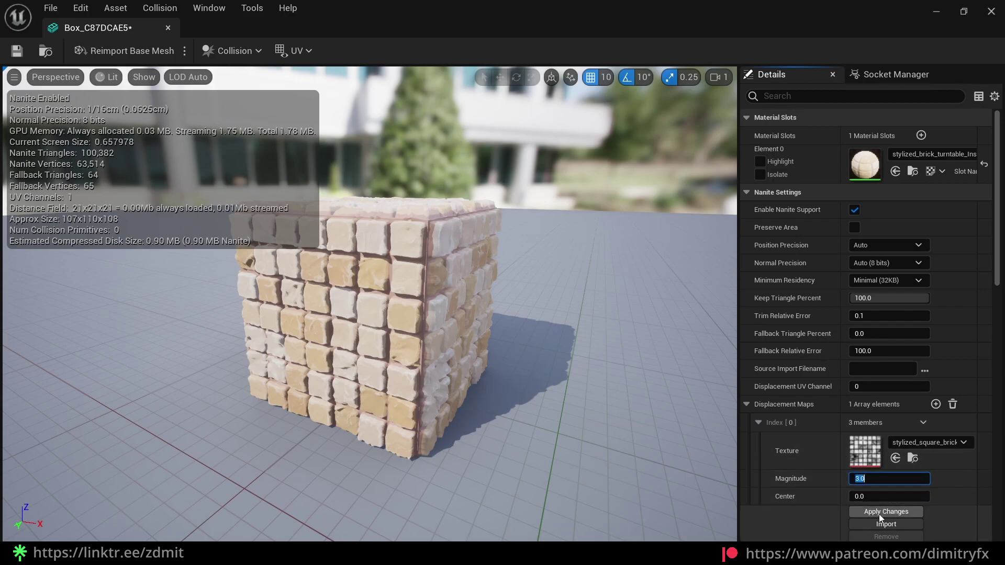
{"action": "left_click", "coordinate": [878, 513]}
Step: Examine the displaced box's Nanite triangle density in Wireframe view at different camera distances, and return to Lit view
{"action": "left_click", "coordinate": [868, 315]}
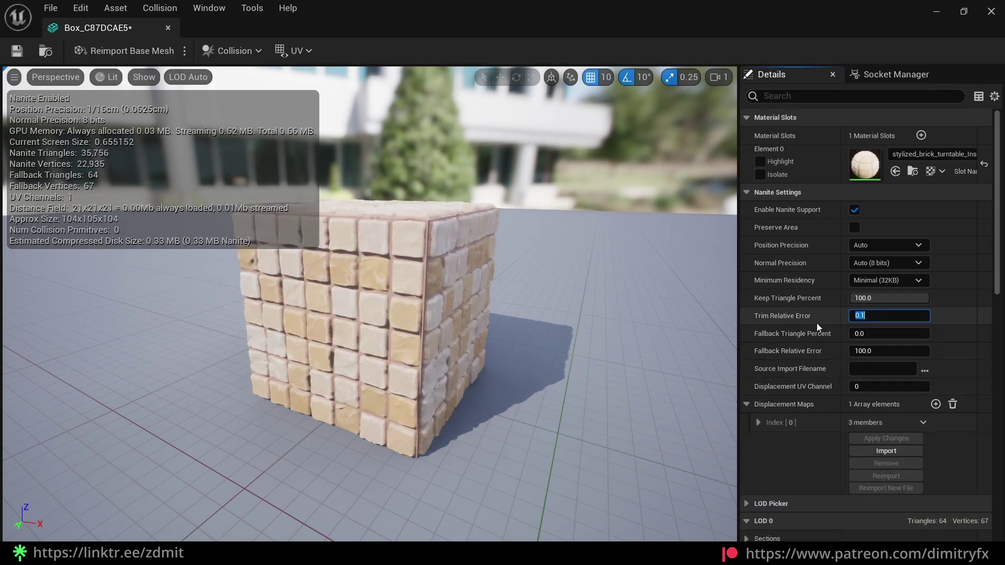
{"action": "left_click", "coordinate": [435, 297]}
{"action": "key", "text": "alt+2"}
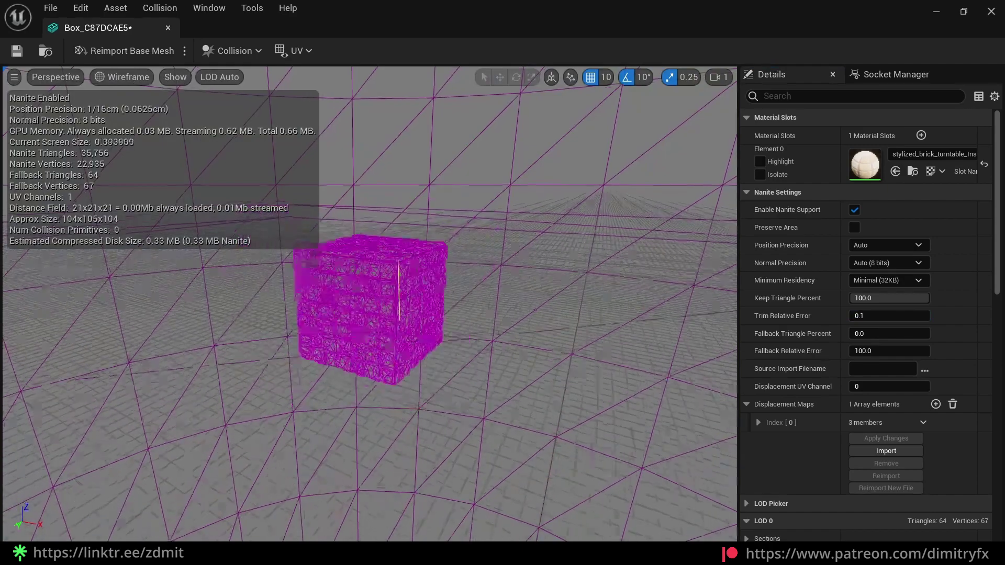
{"action": "scroll", "coordinate": [435, 298], "scroll_direction": "down", "scroll_amount": 10}
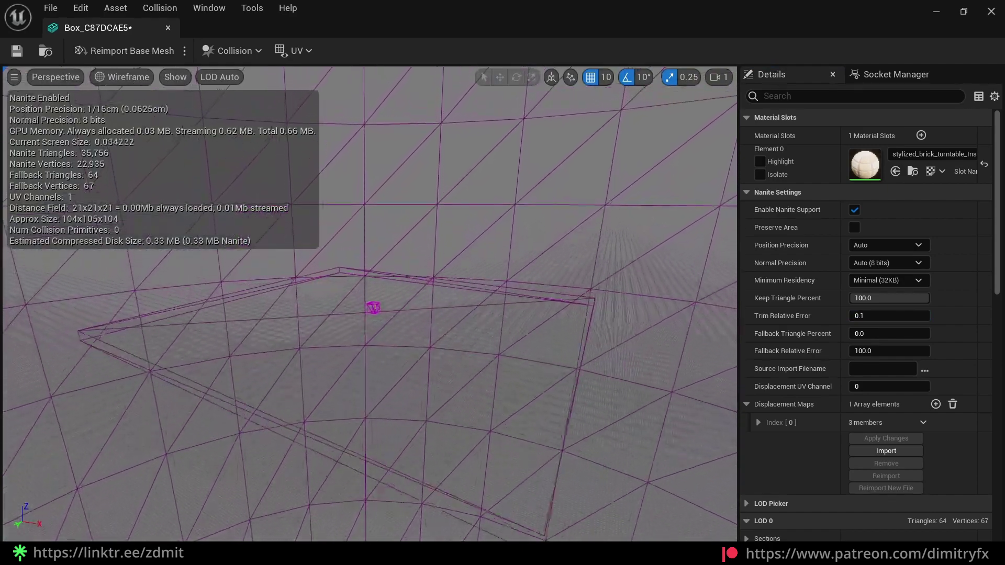
{"action": "scroll", "coordinate": [369, 303], "scroll_direction": "down", "scroll_amount": 1}
{"action": "scroll", "coordinate": [370, 303], "scroll_direction": "up", "scroll_amount": 4}
{"action": "scroll", "coordinate": [369, 303], "scroll_direction": "down", "scroll_amount": 3}
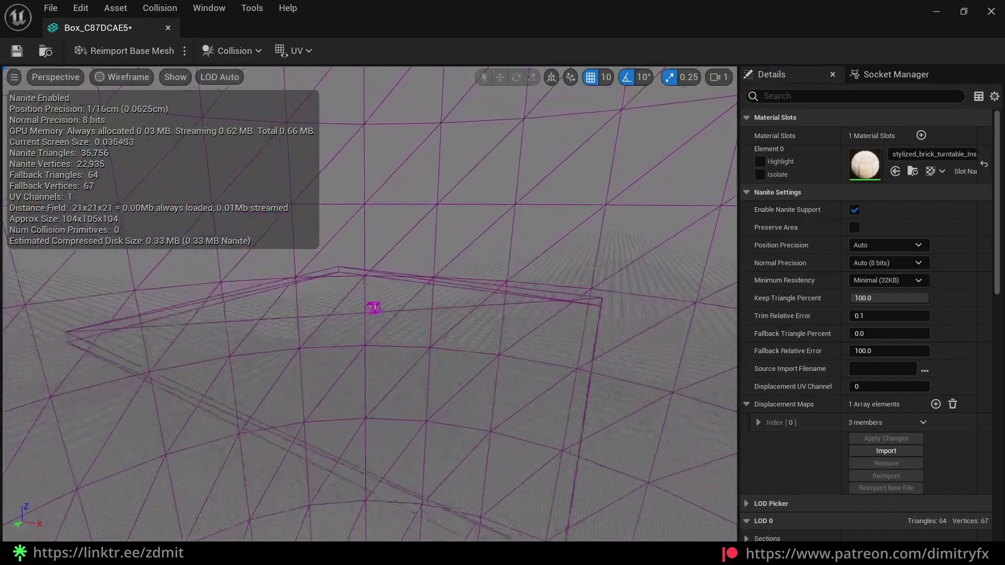
{"action": "scroll", "coordinate": [370, 303], "scroll_direction": "up", "scroll_amount": 4}
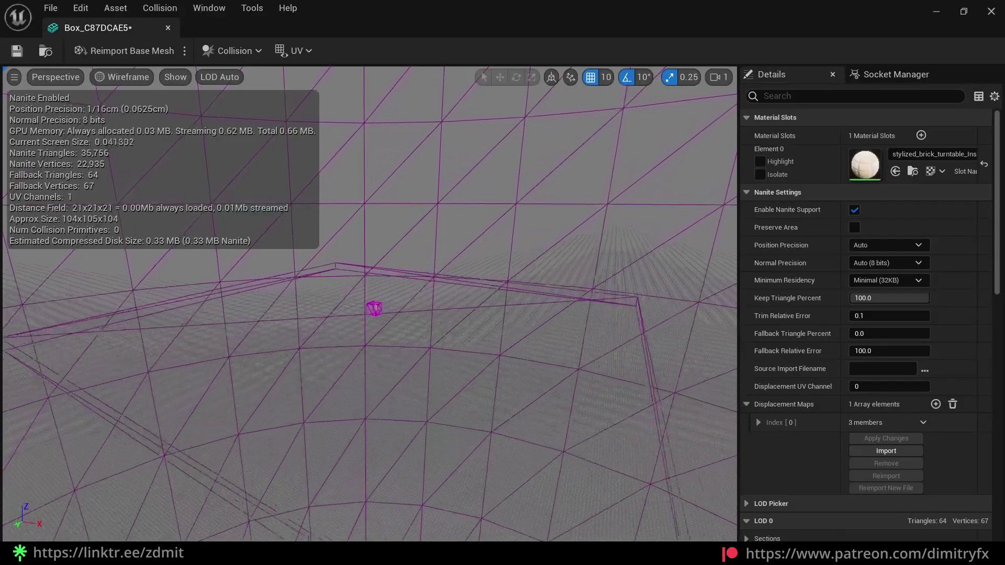
{"action": "scroll", "coordinate": [370, 304], "scroll_direction": "up", "scroll_amount": 2}
{"action": "scroll", "coordinate": [370, 304], "scroll_direction": "down", "scroll_amount": 4}
{"action": "scroll", "coordinate": [370, 304], "scroll_direction": "up", "scroll_amount": 3}
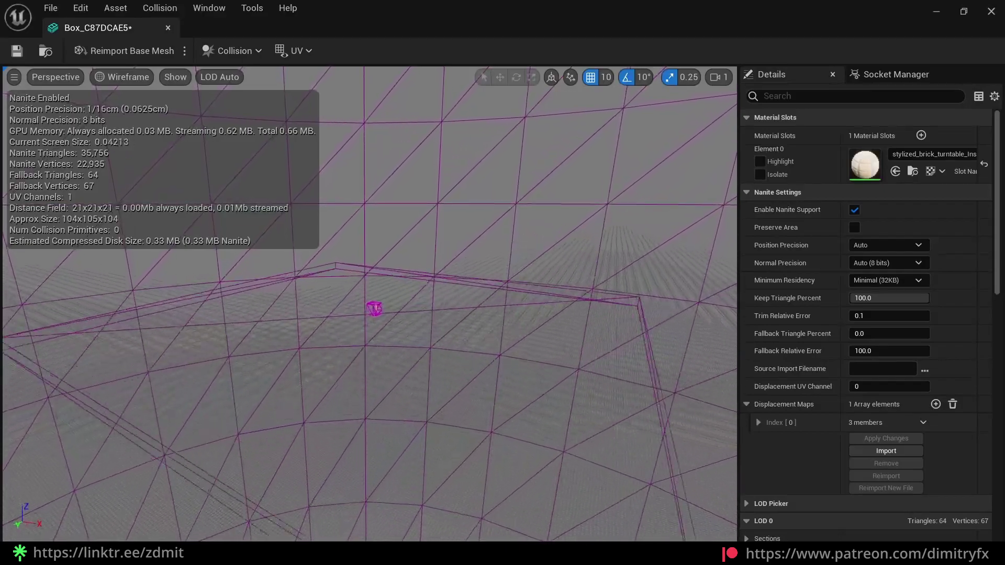
{"action": "scroll", "coordinate": [374, 309], "scroll_direction": "up", "scroll_amount": 6}
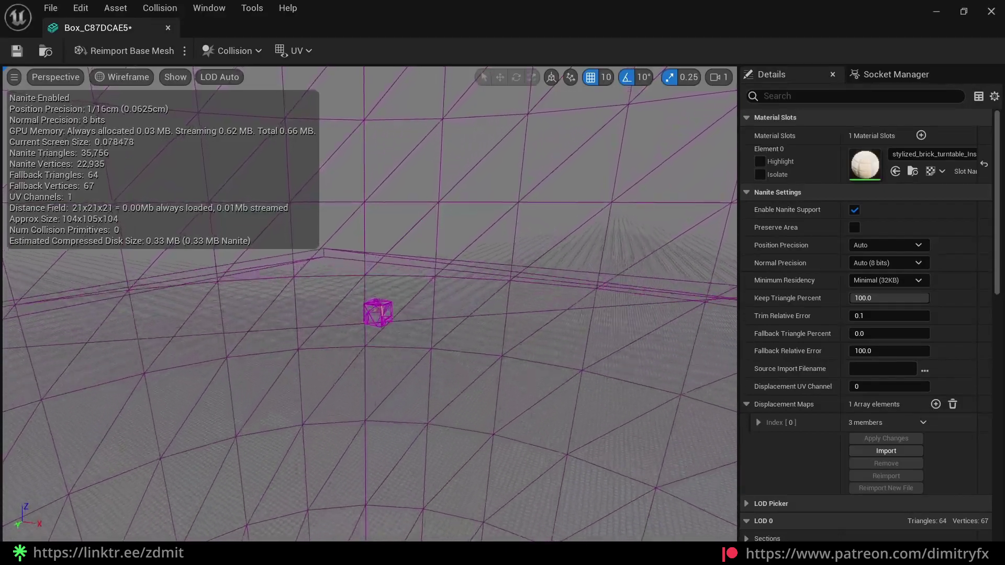
{"action": "scroll", "coordinate": [374, 309], "scroll_direction": "up", "scroll_amount": 15}
{"action": "key", "text": "alt+4"}
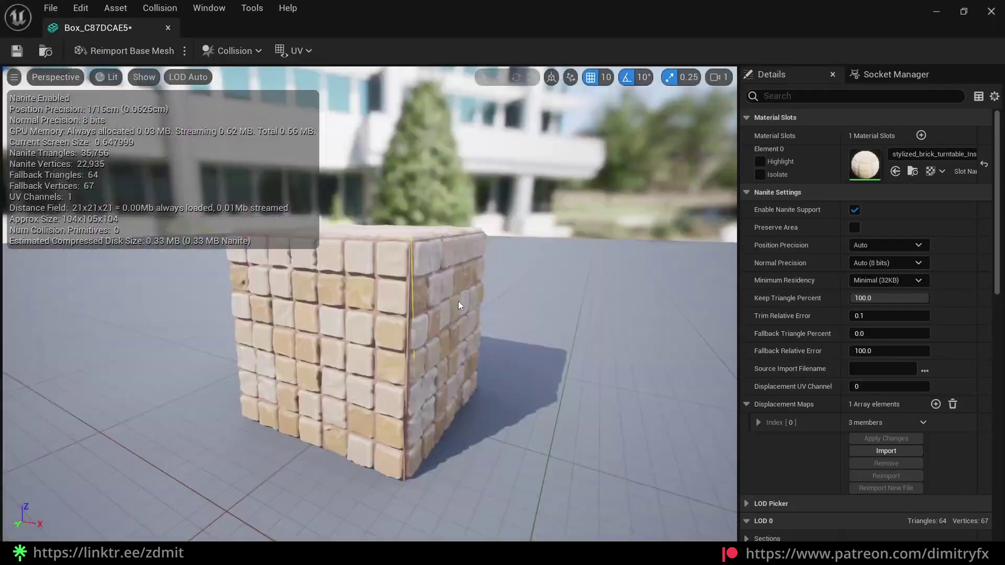
Step: Review the Trim Relative Error setting in the Nanite settings and save the box mesh
{"action": "left_click", "coordinate": [884, 315]}
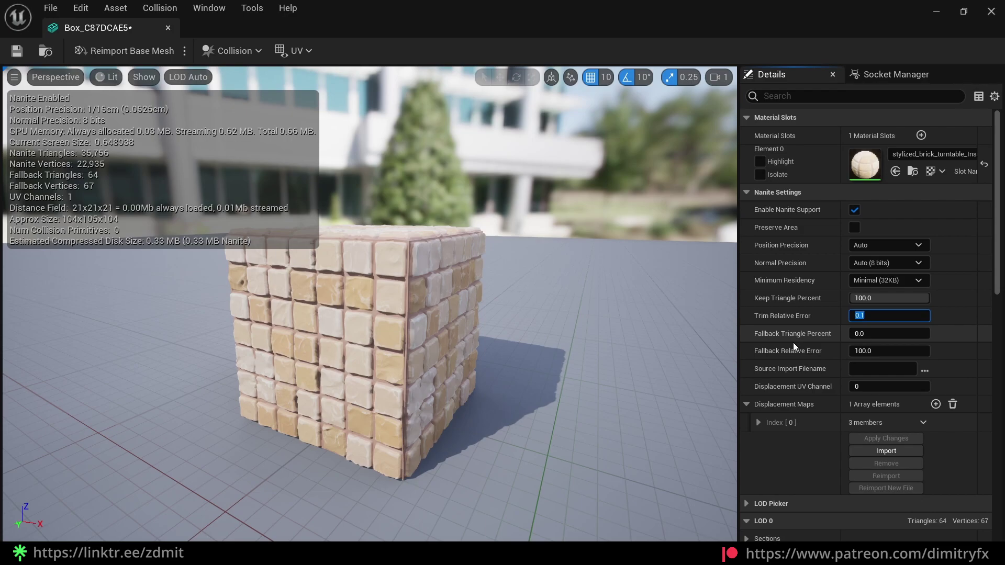
{"action": "left_click", "coordinate": [886, 316]}
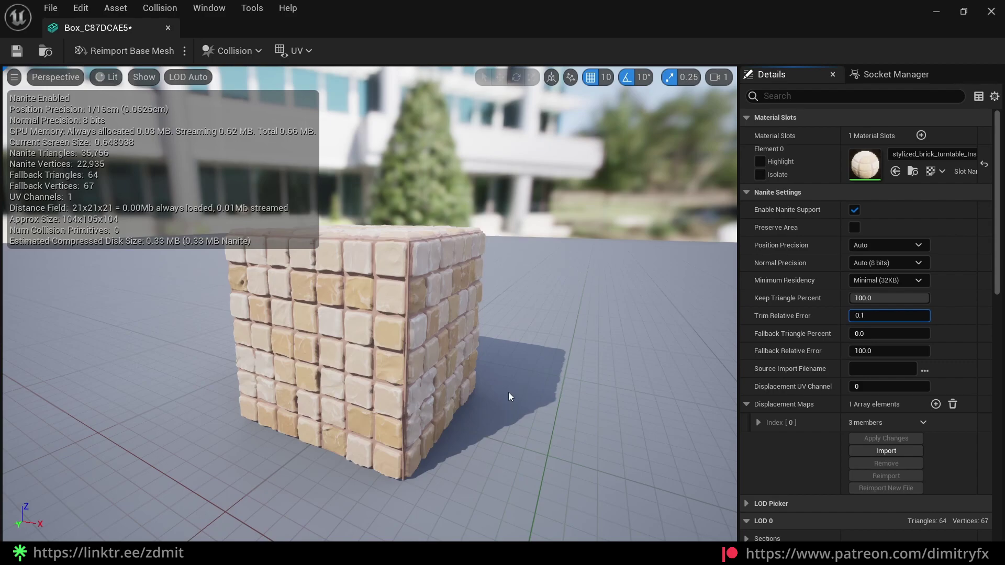
{"action": "key", "text": "ctrl+s"}
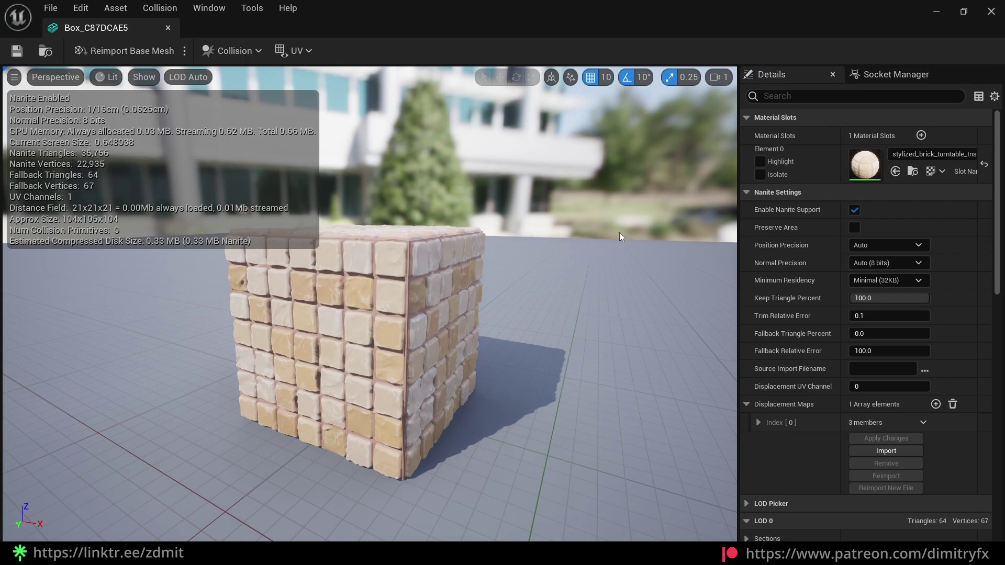